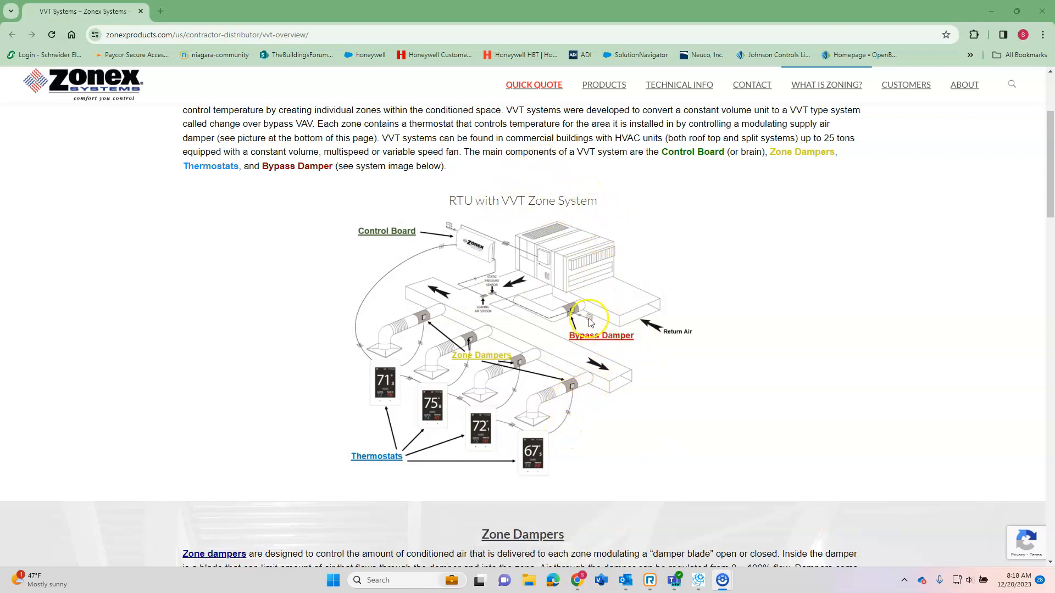
Switch to CCT and create a new Imperial Air Handling Units system named VVT with the Mixed Air Single Duct configuration.
scroll(490, 336, up, 1)
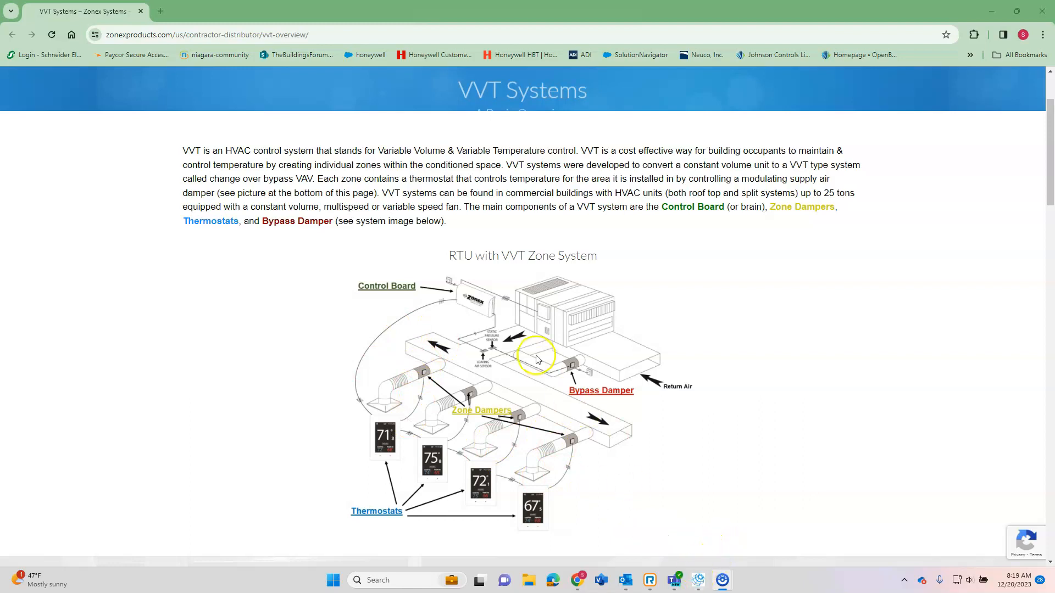
click(700, 584)
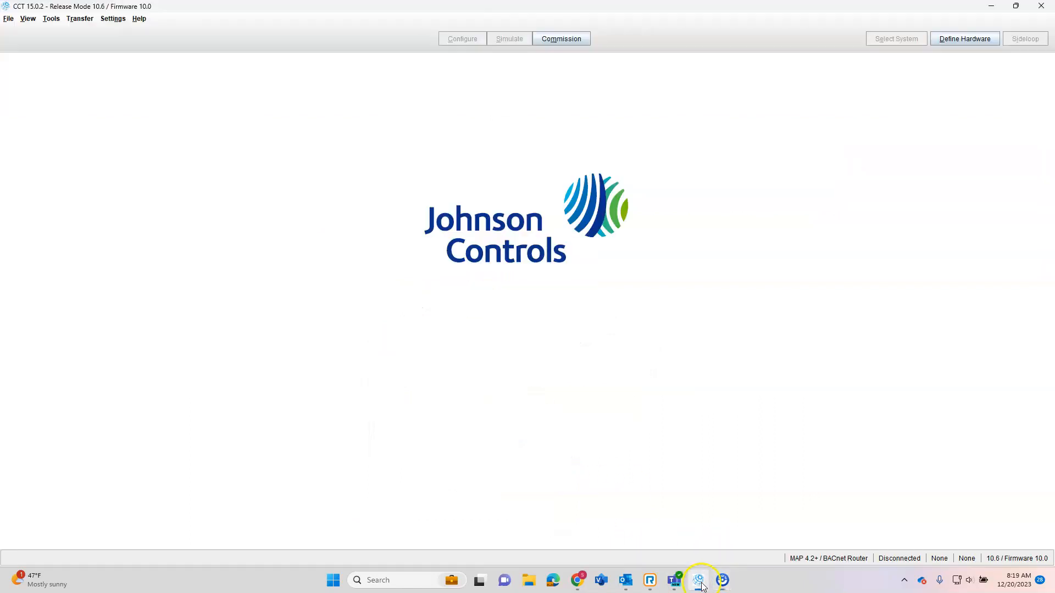
click(9, 20)
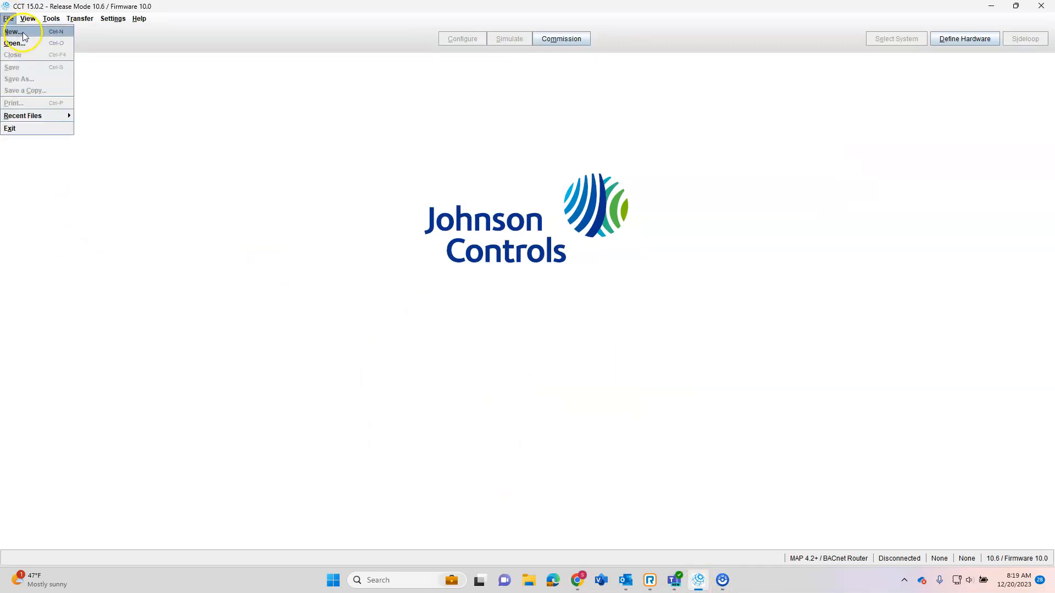
click(14, 32)
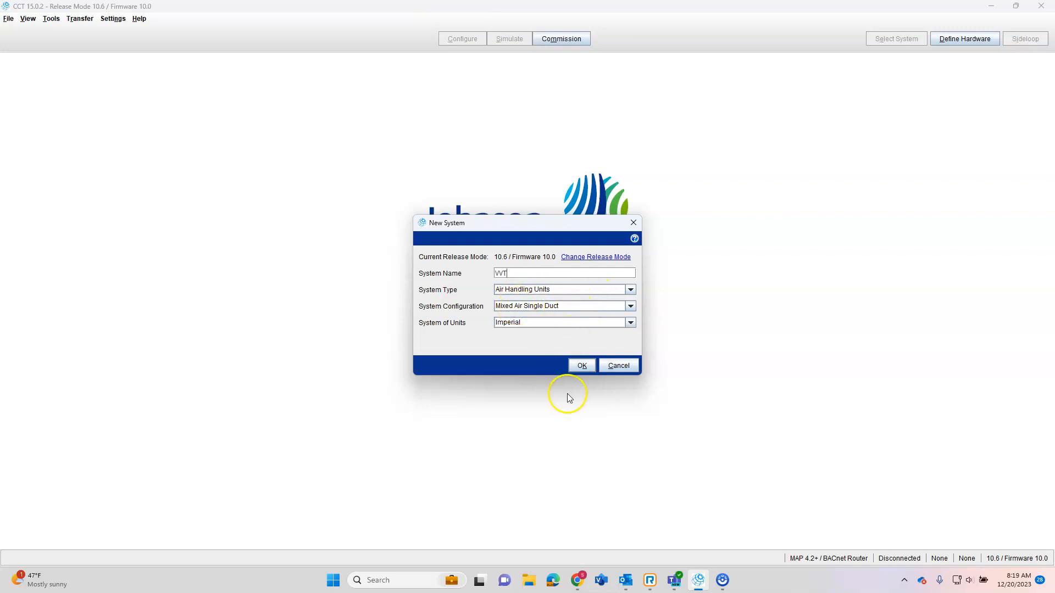
click(583, 367)
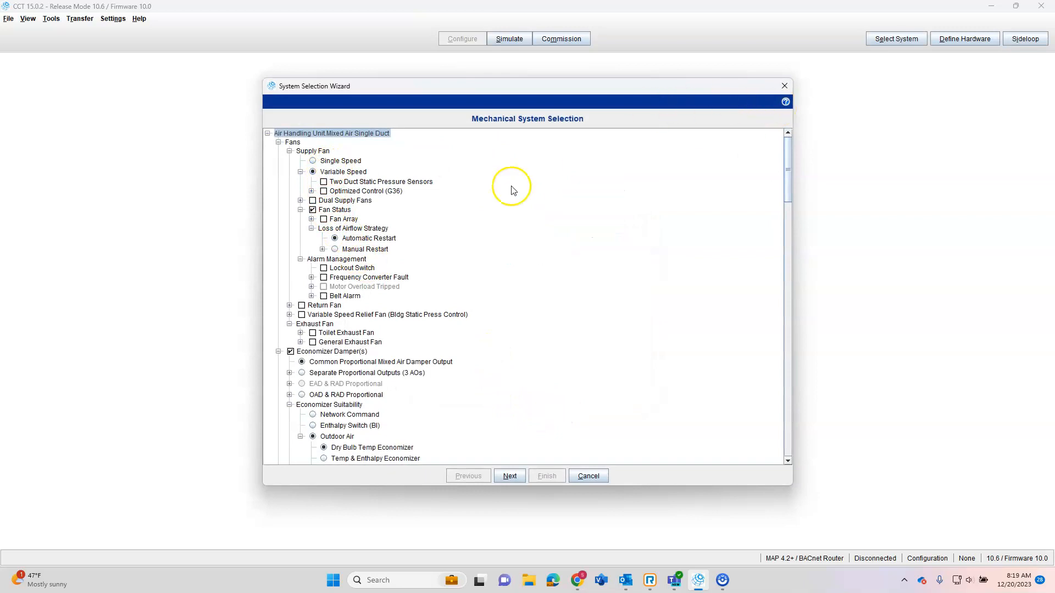
Set the supply fan to Single Speed and choose Zone or Return Control with staged cooling and reset of heating.
click(313, 160)
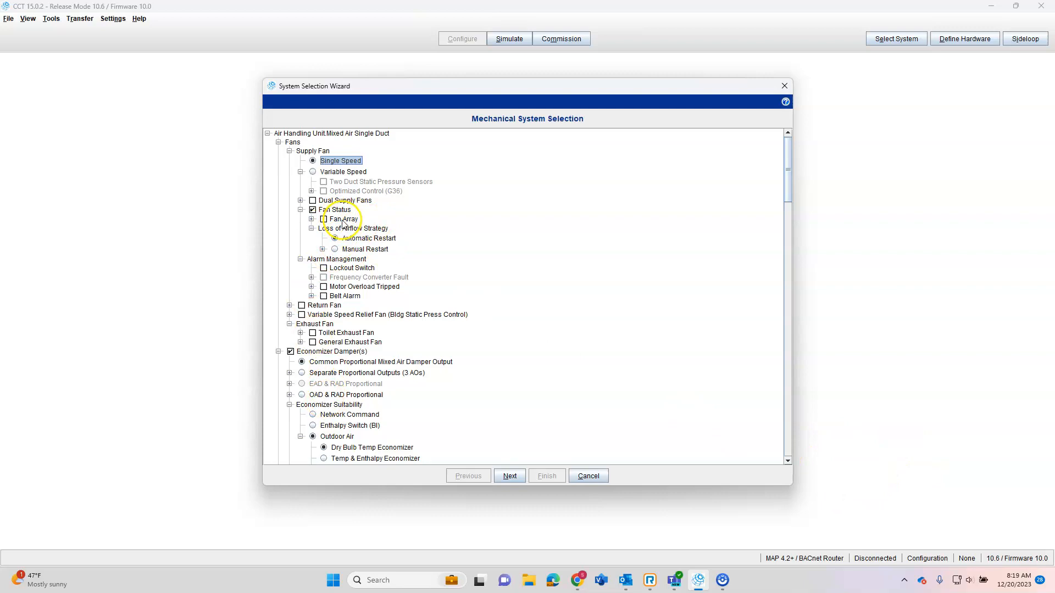
scroll(308, 347, down, 5)
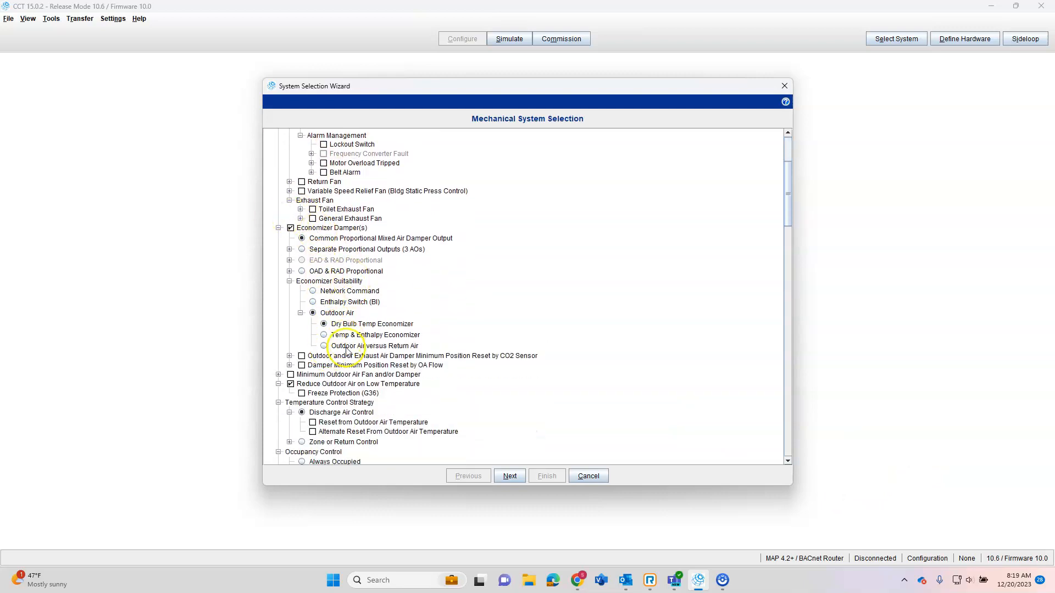
scroll(347, 352, down, 2)
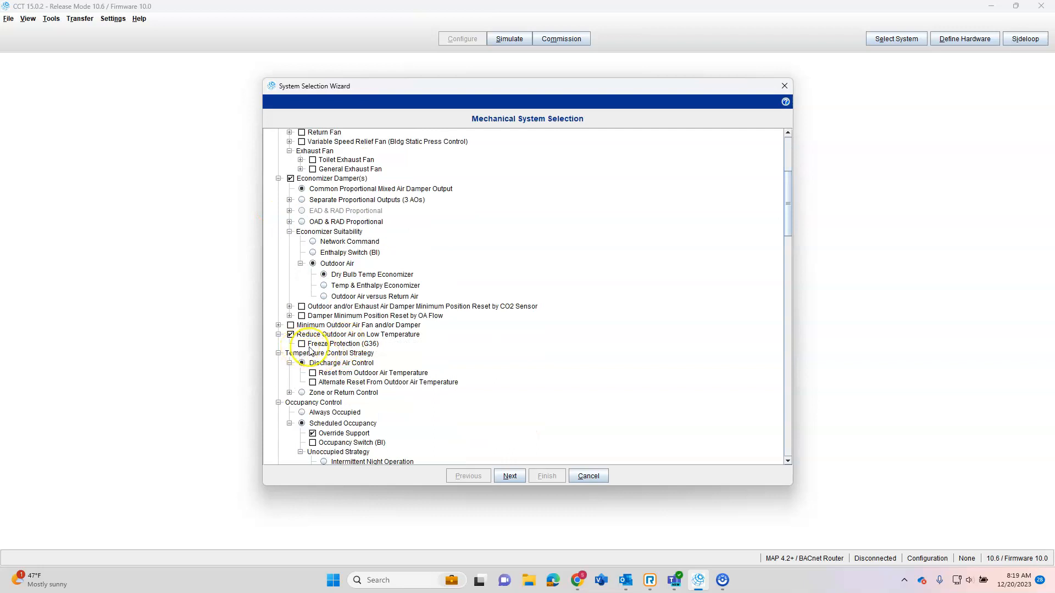
scroll(312, 348, down, 2)
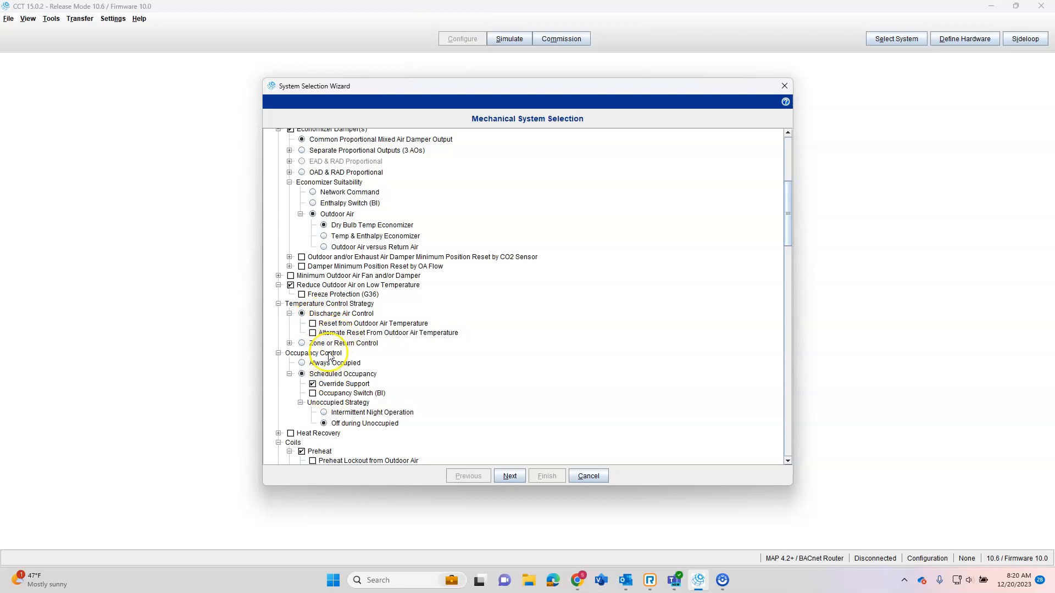
click(302, 343)
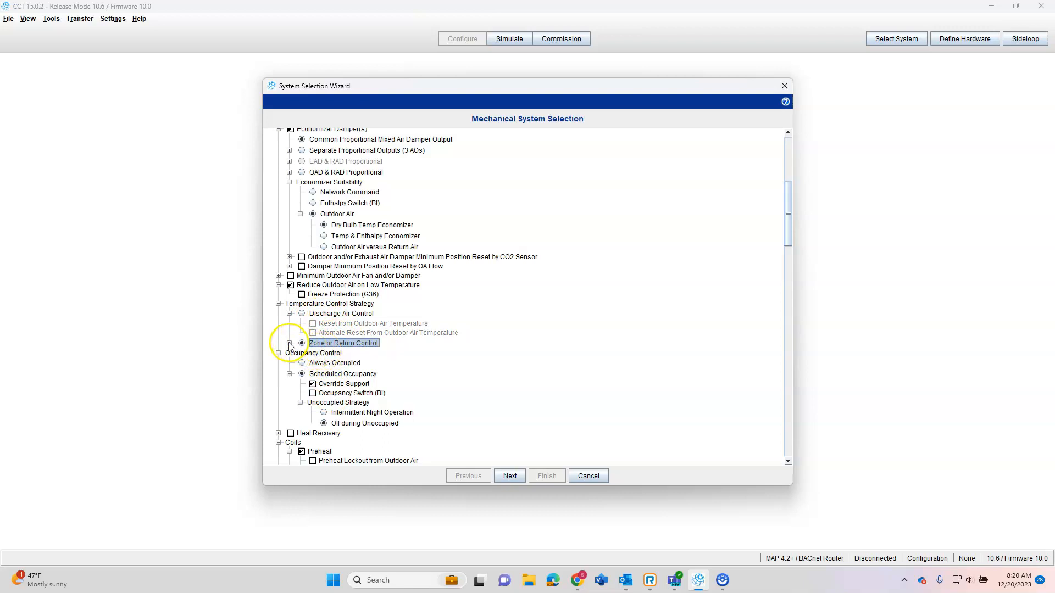
click(289, 344)
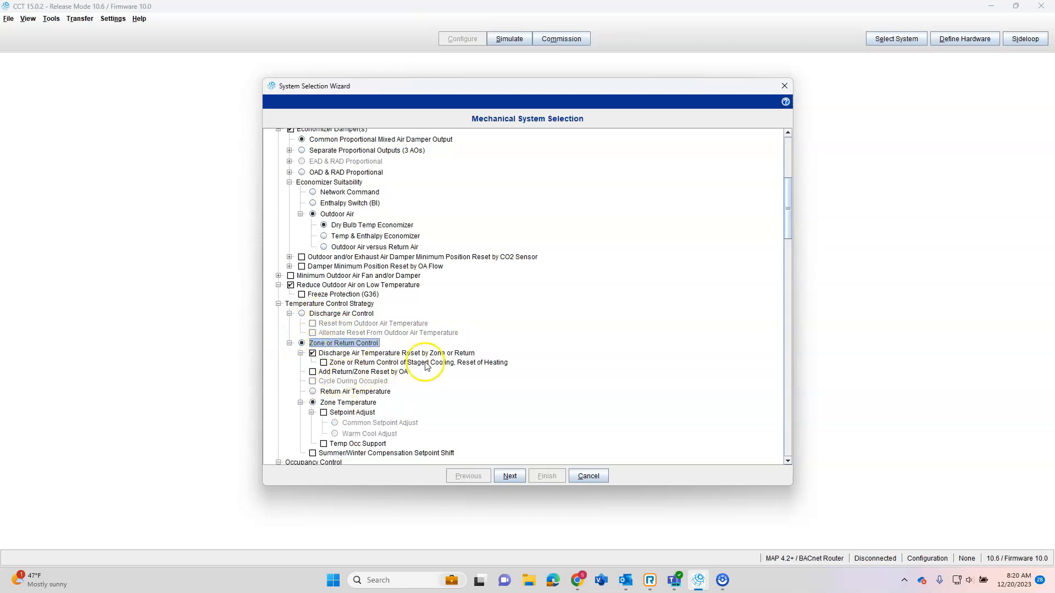
click(324, 363)
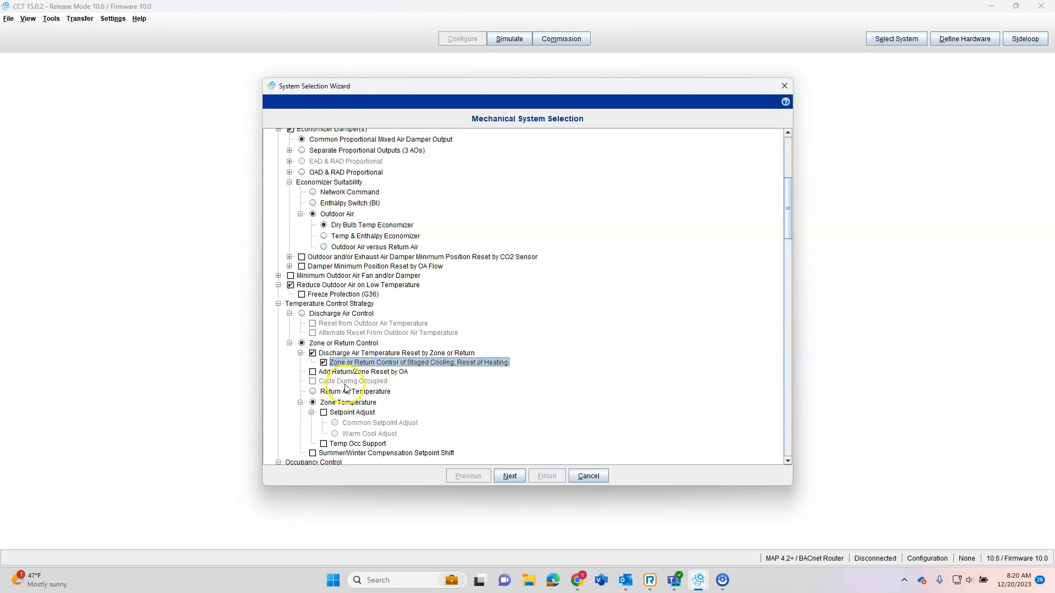
Enable Setpoint Adjust with Common Setpoint Adjust for the zone temperature.
scroll(411, 414, down, 1)
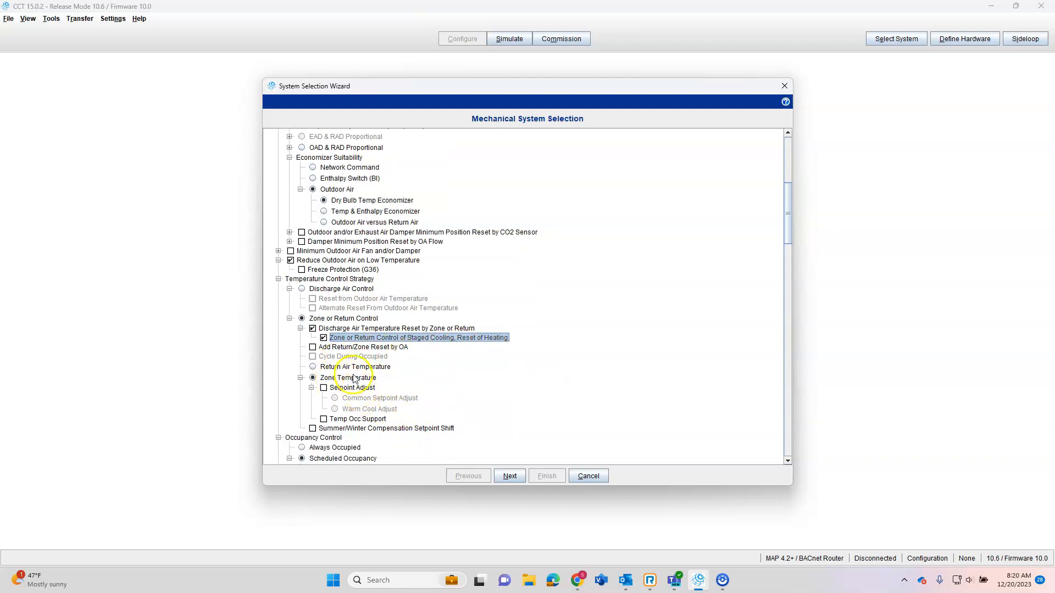
scroll(367, 398, down, 2)
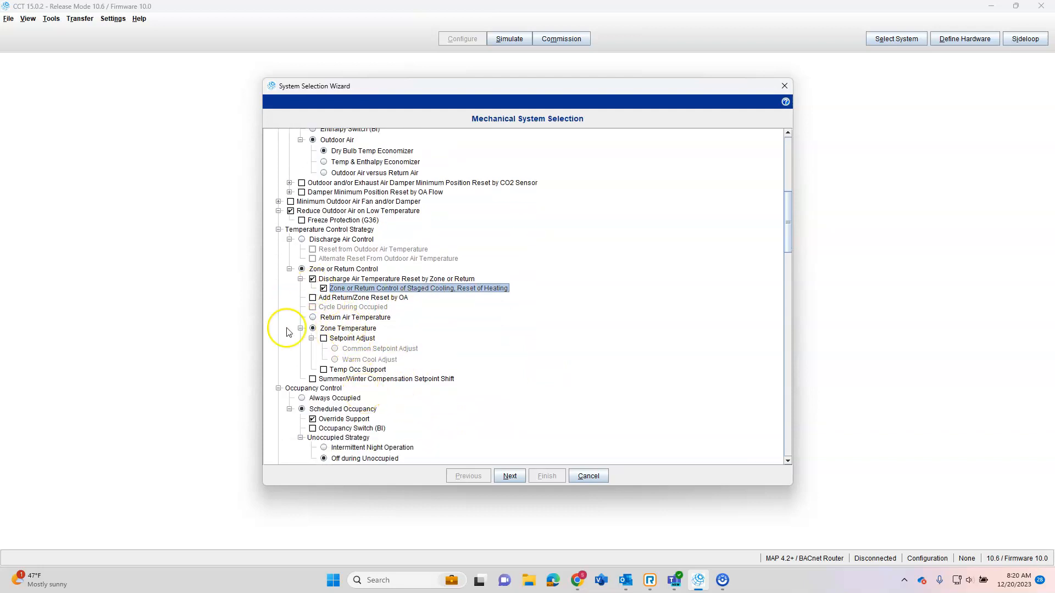
scroll(335, 371, down, 1)
click(325, 315)
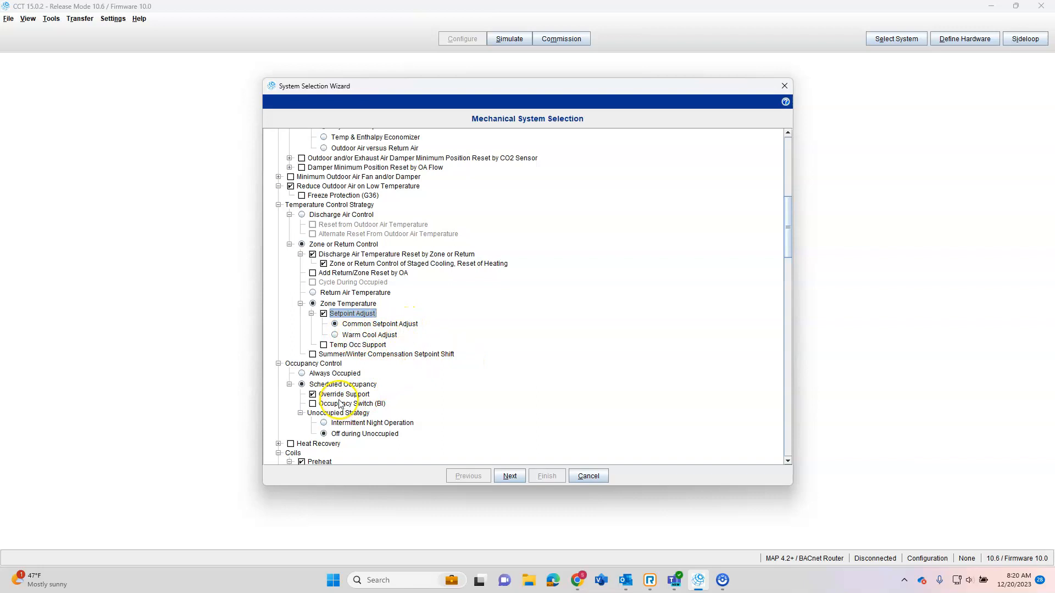
Remove the Preheat coil and set the Cooling coil's Staged Cooling to Two Stages.
scroll(345, 409, down, 3)
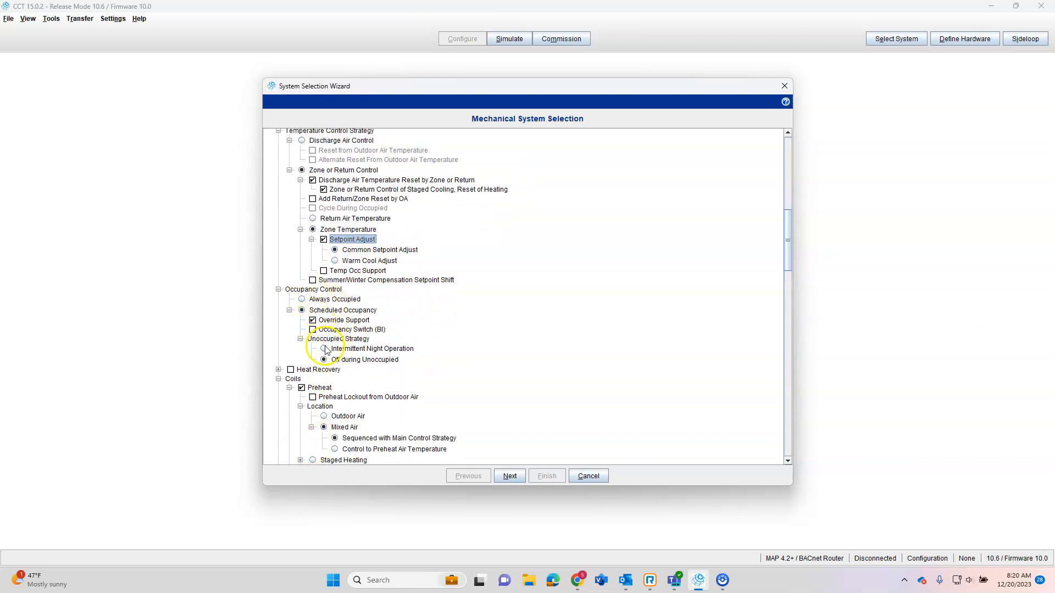
scroll(333, 390, down, 5)
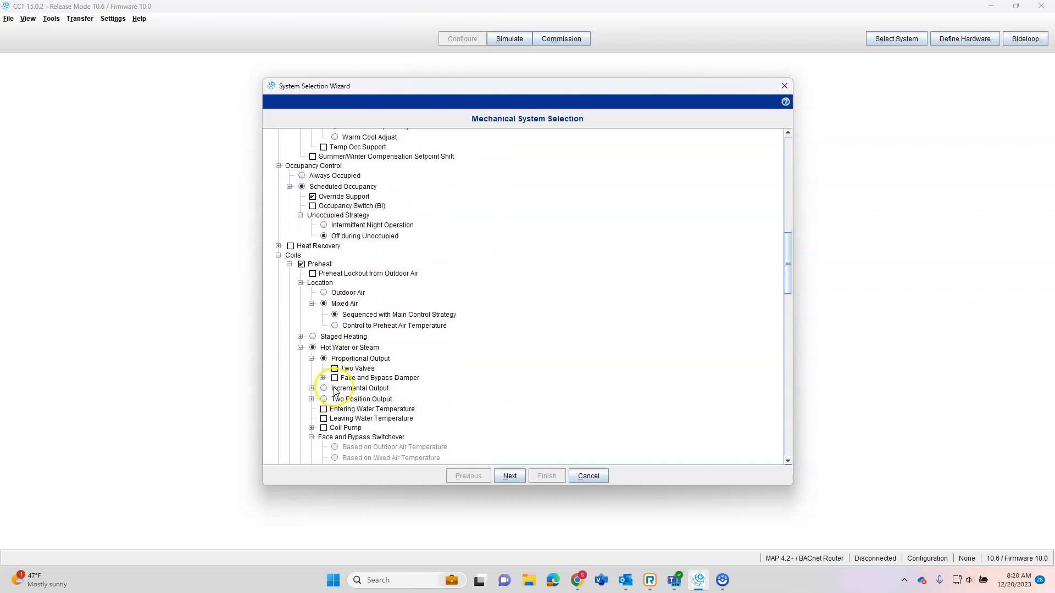
click(302, 265)
click(289, 264)
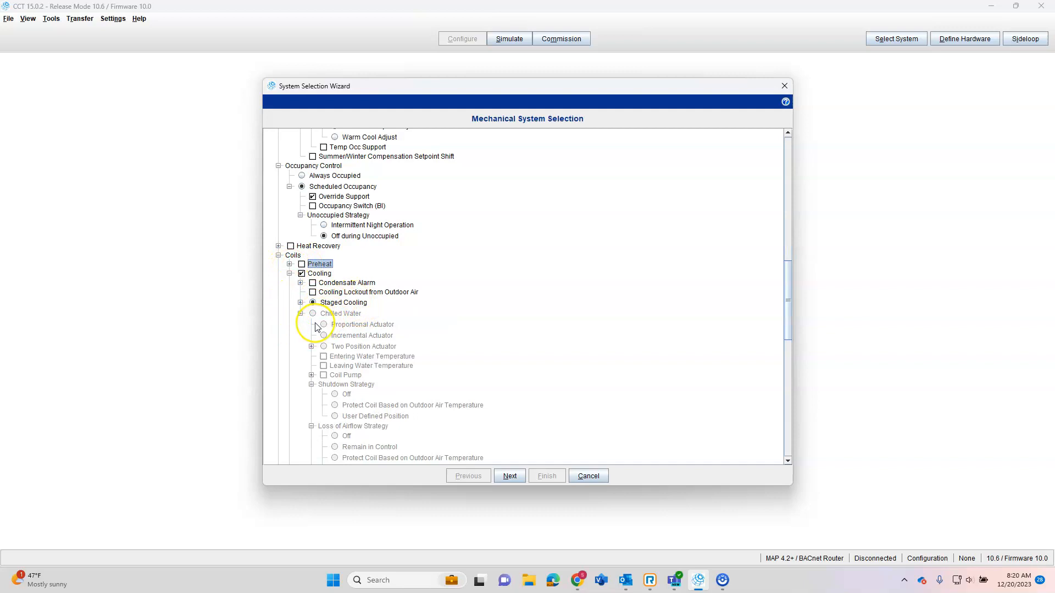
click(300, 303)
click(334, 352)
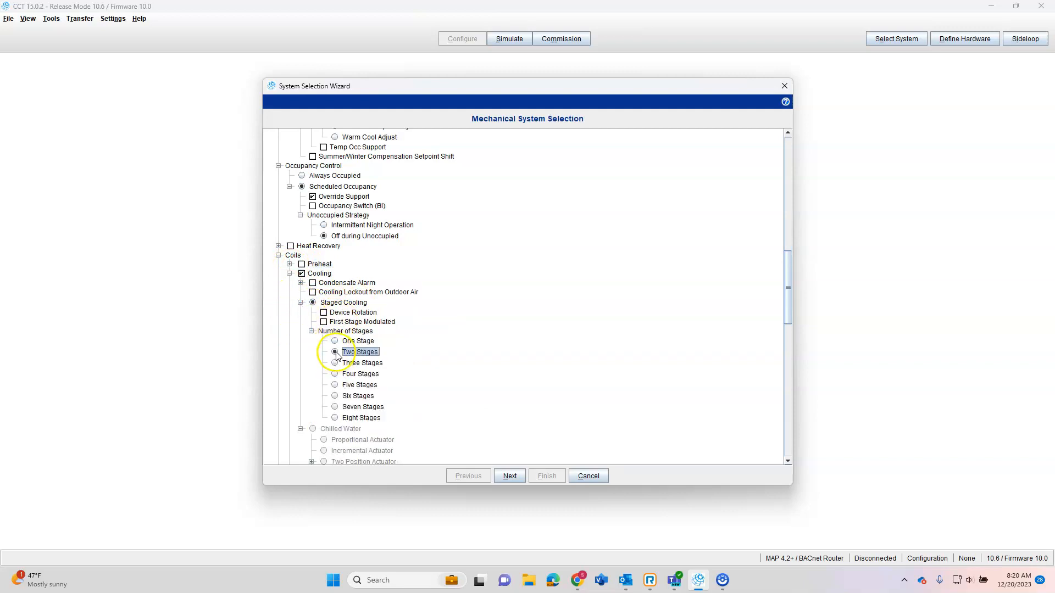
Set the Reheat coil to Staged Heating with Two Stages.
scroll(388, 394, down, 5)
scroll(387, 394, down, 7)
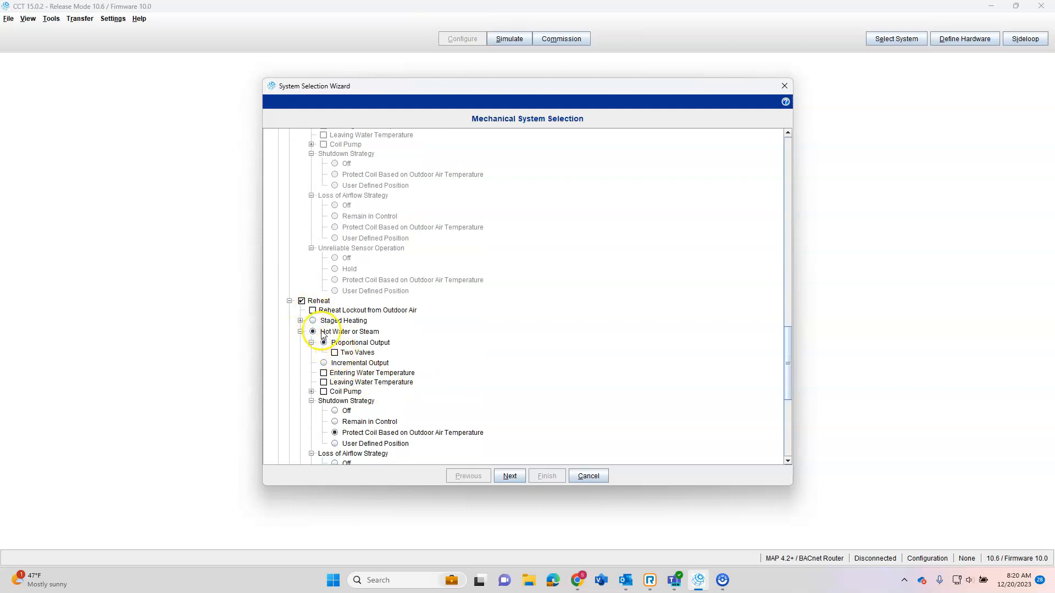
click(301, 321)
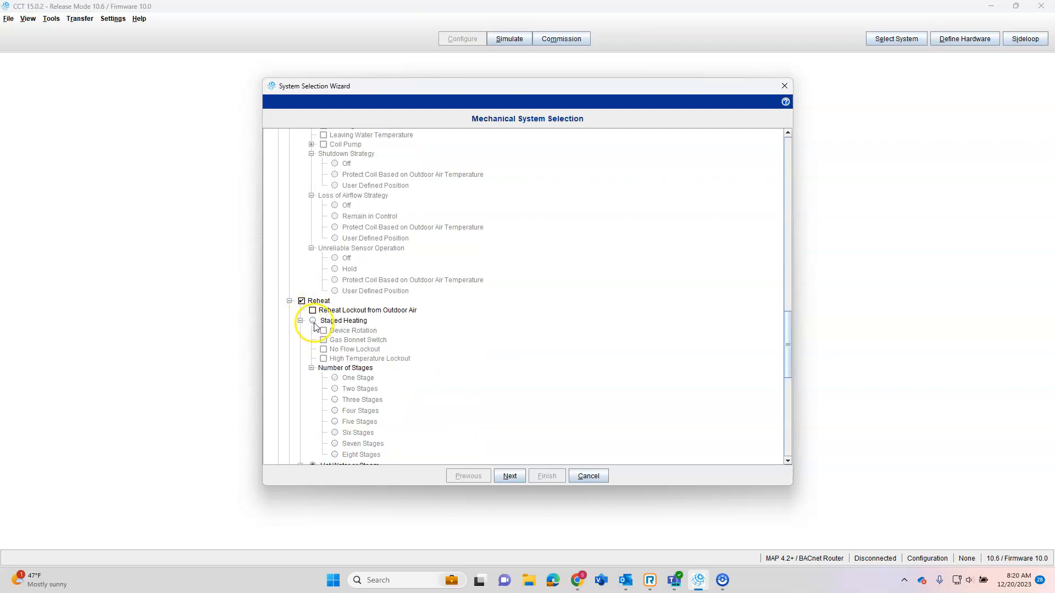
click(313, 321)
click(337, 389)
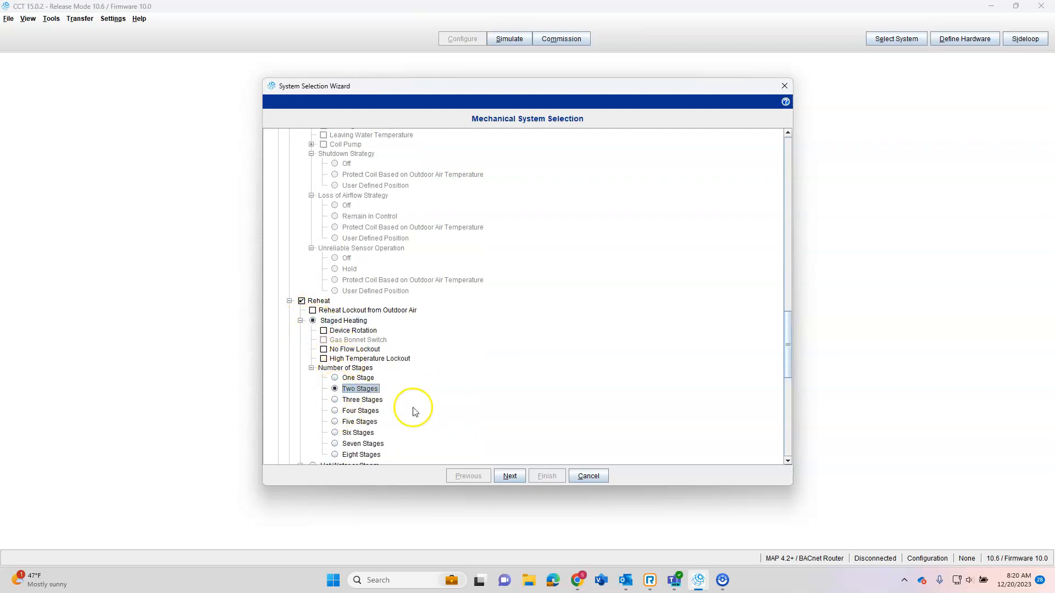
Proceed to the control logic selection and add outdoor air and return air temperature sensors.
scroll(391, 407, down, 10)
scroll(394, 423, down, 4)
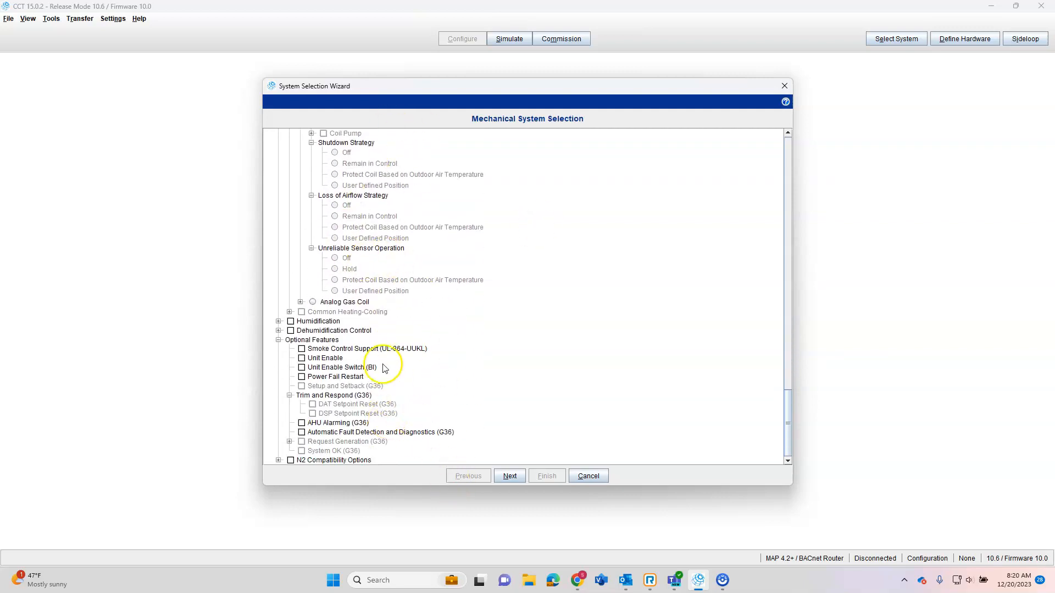
click(509, 476)
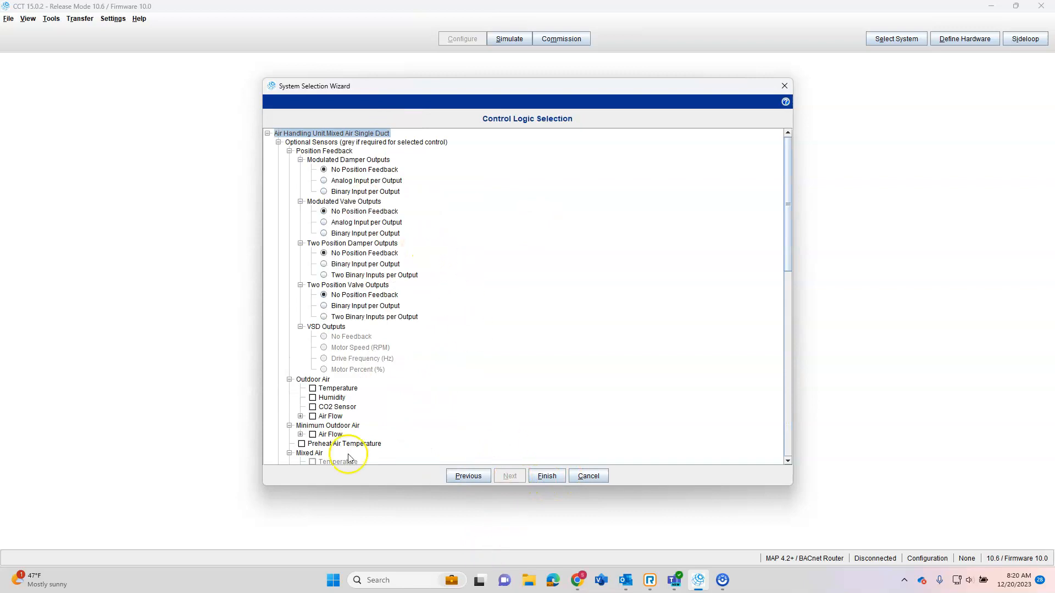
scroll(345, 406, down, 2)
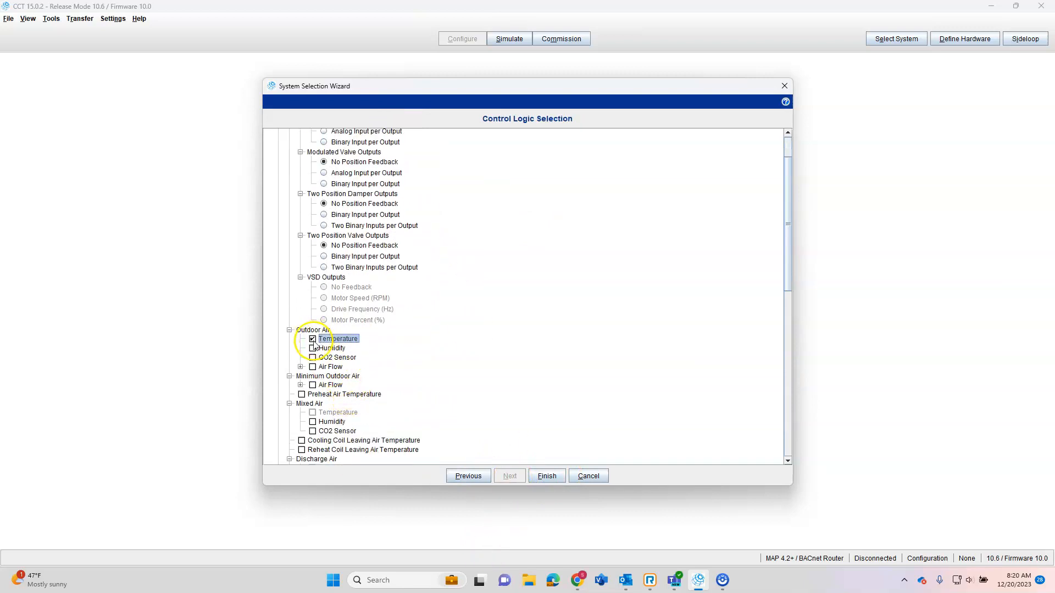
scroll(384, 377, down, 3)
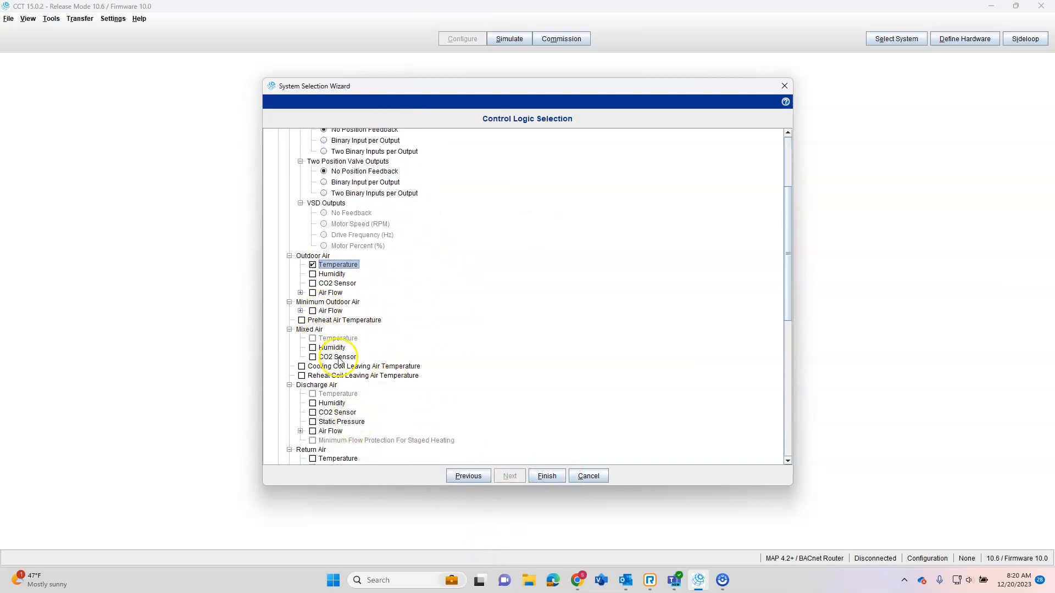
scroll(339, 360, down, 2)
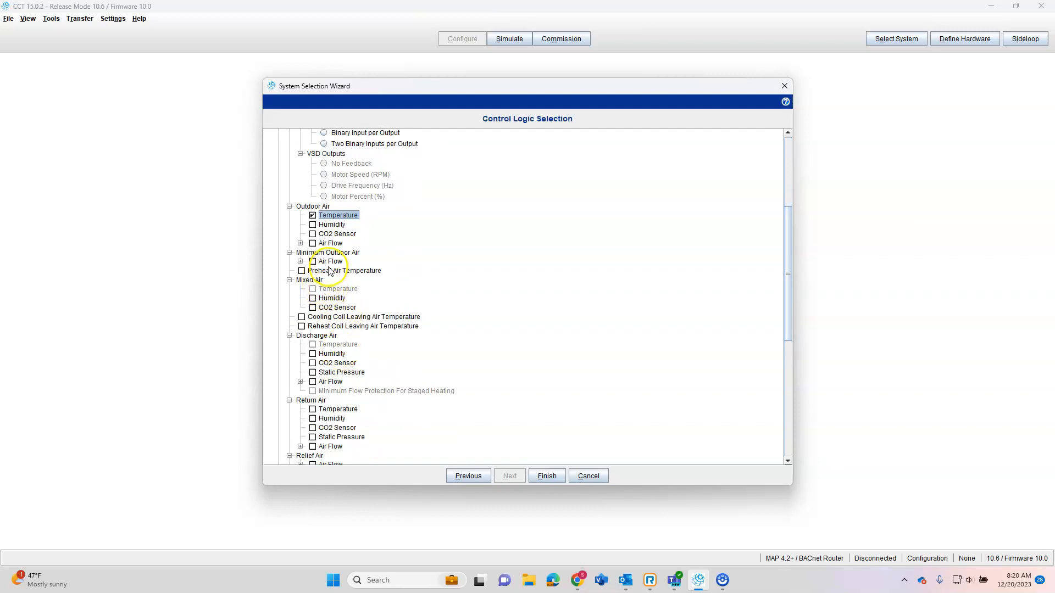
scroll(363, 396, down, 2)
scroll(363, 396, down, 1)
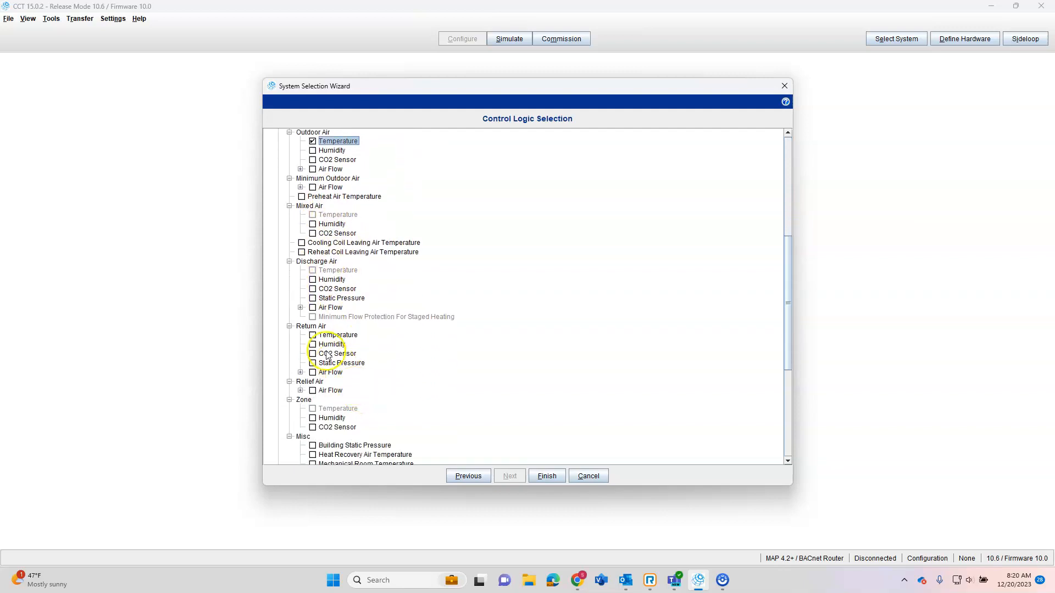
click(314, 336)
Finish the system selection wizard to generate the VVT system and save it as VVT.caf on the desktop.
scroll(439, 454, down, 2)
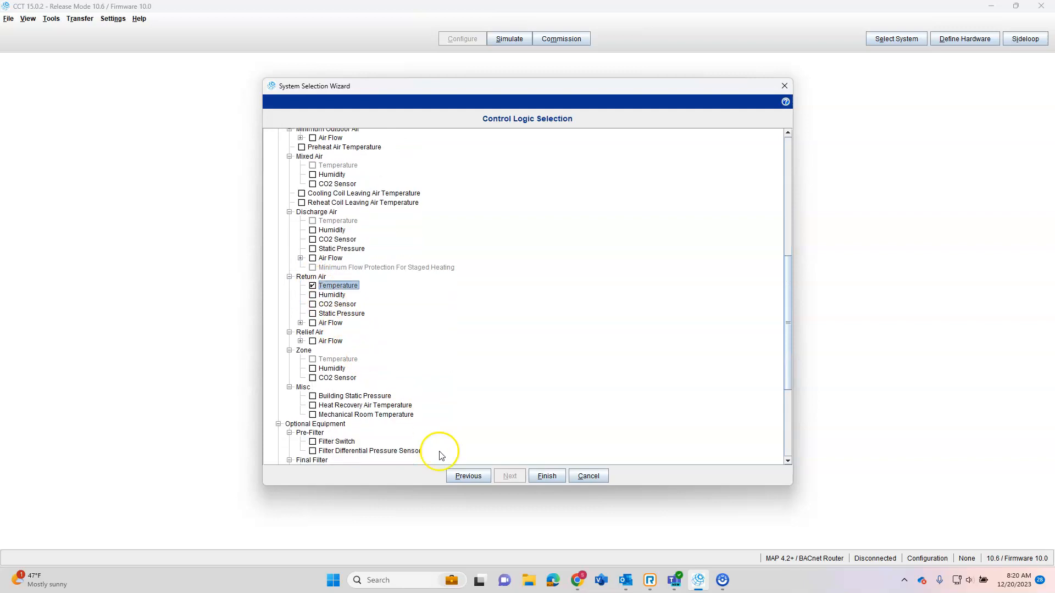
scroll(435, 394, down, 5)
scroll(526, 450, down, 2)
click(552, 476)
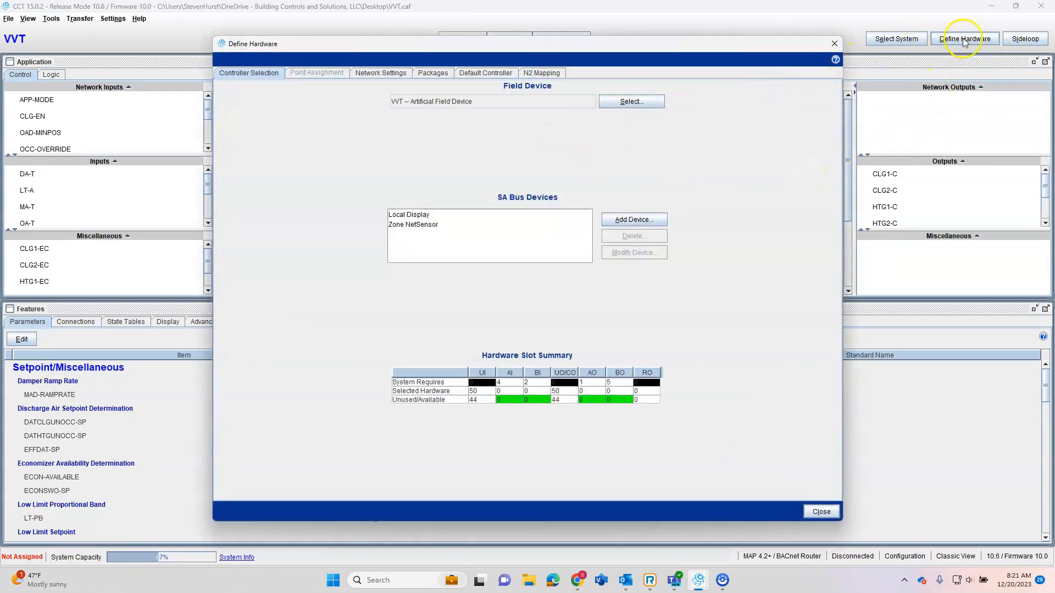
Assign the F4-CCM09090 controller as the field device in the hardware definition and close the definition.
click(632, 102)
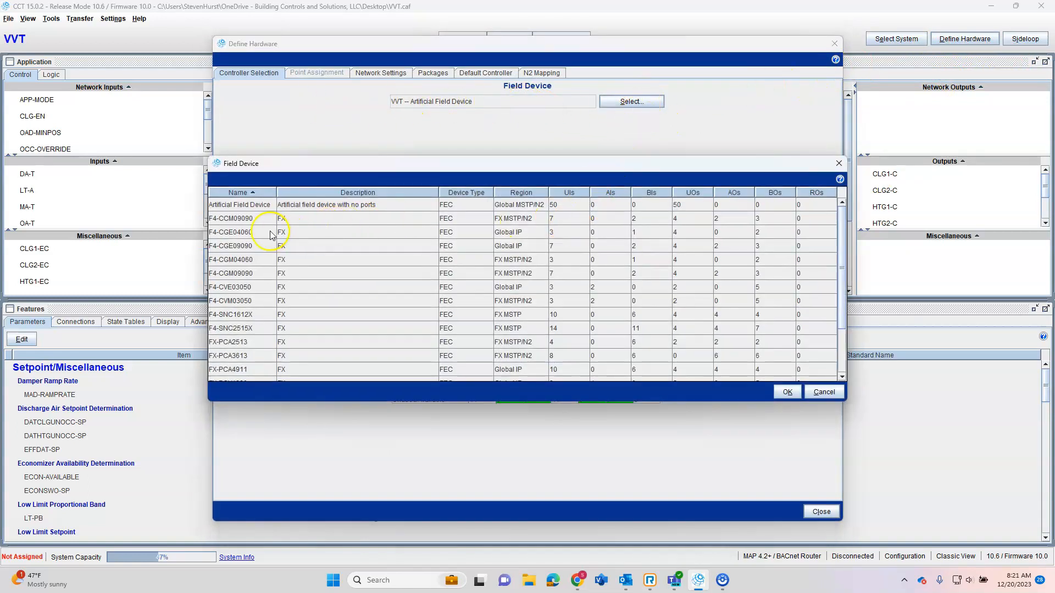
click(266, 222)
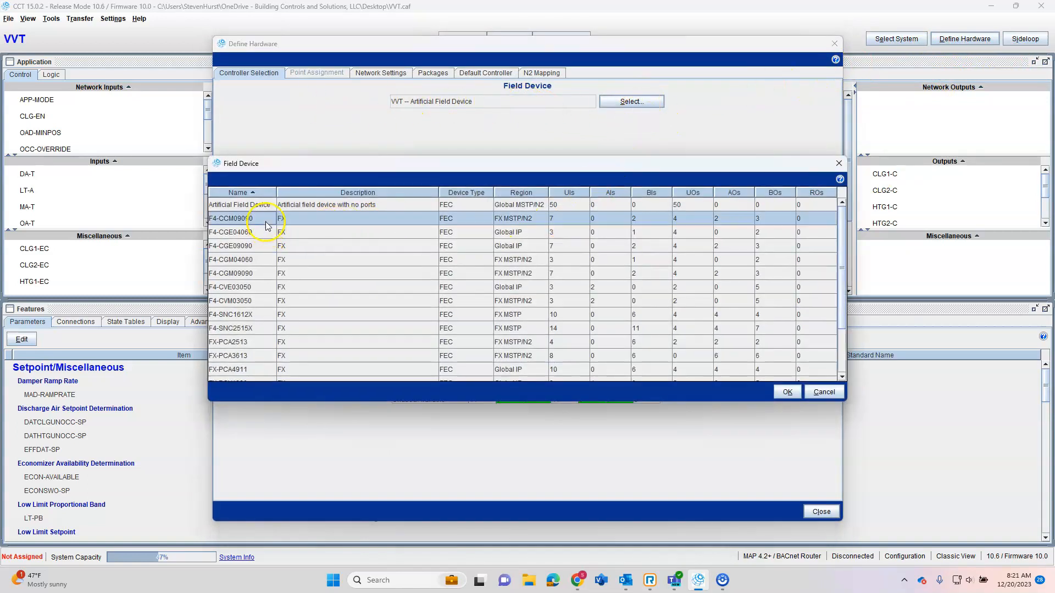
click(805, 391)
click(546, 307)
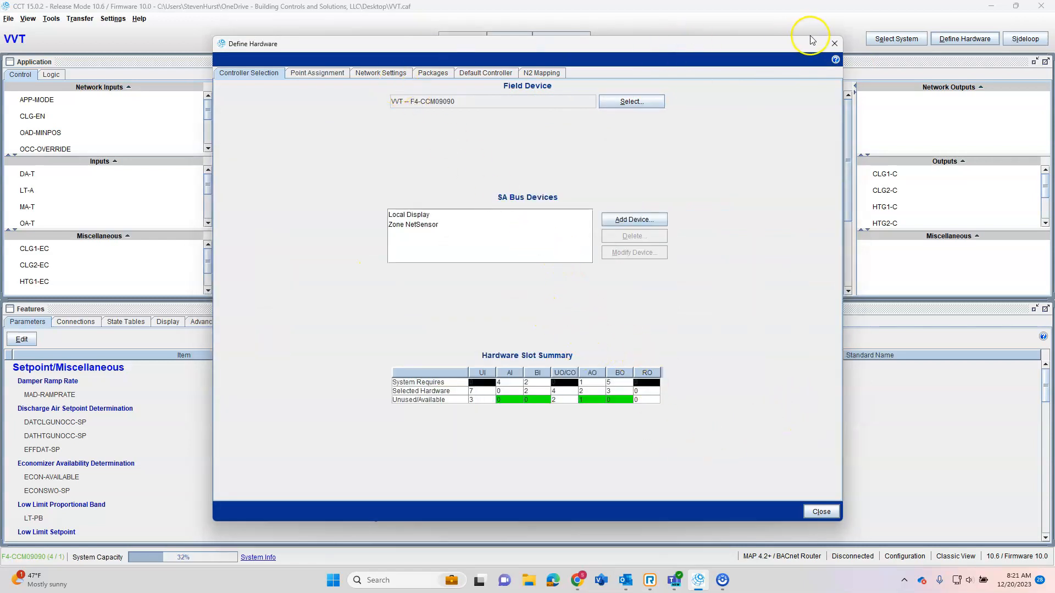
click(834, 43)
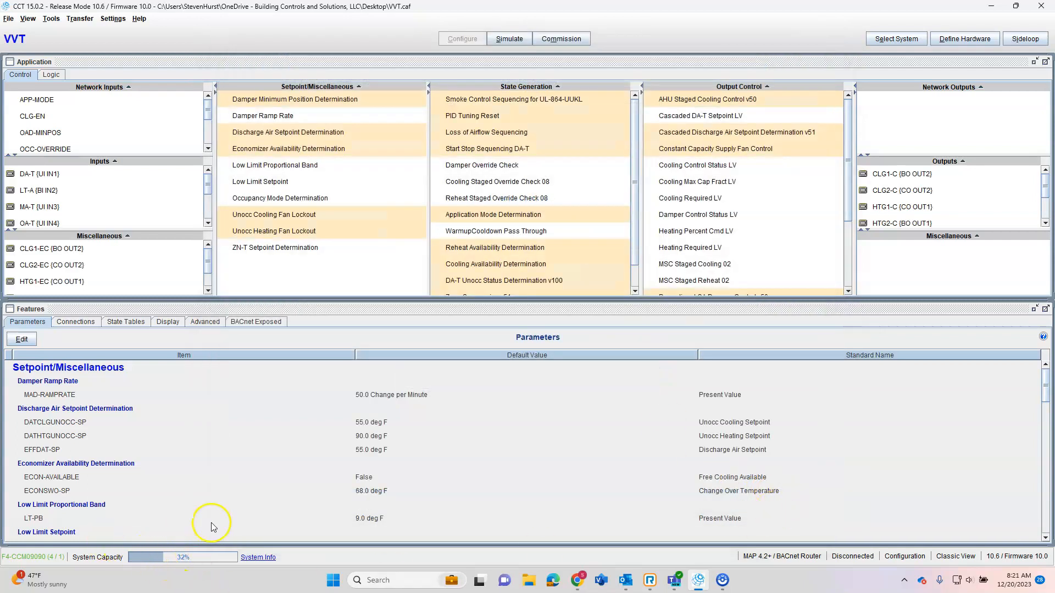
Locate the zone setpoint among the inputs, check the VVT zone system diagram in the browser and return to CCT.
scroll(82, 200, down, 3)
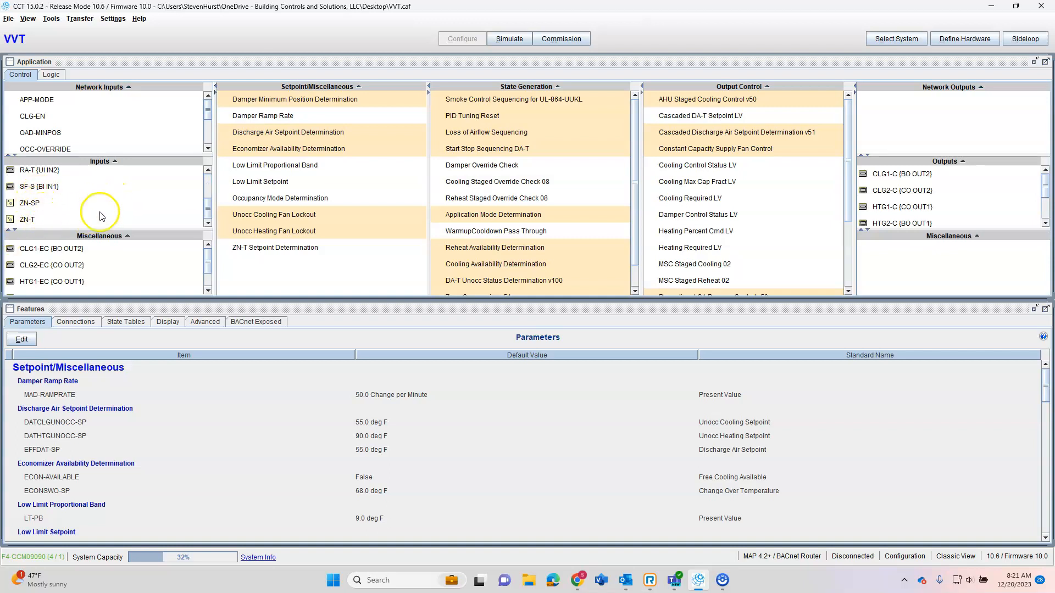
click(37, 204)
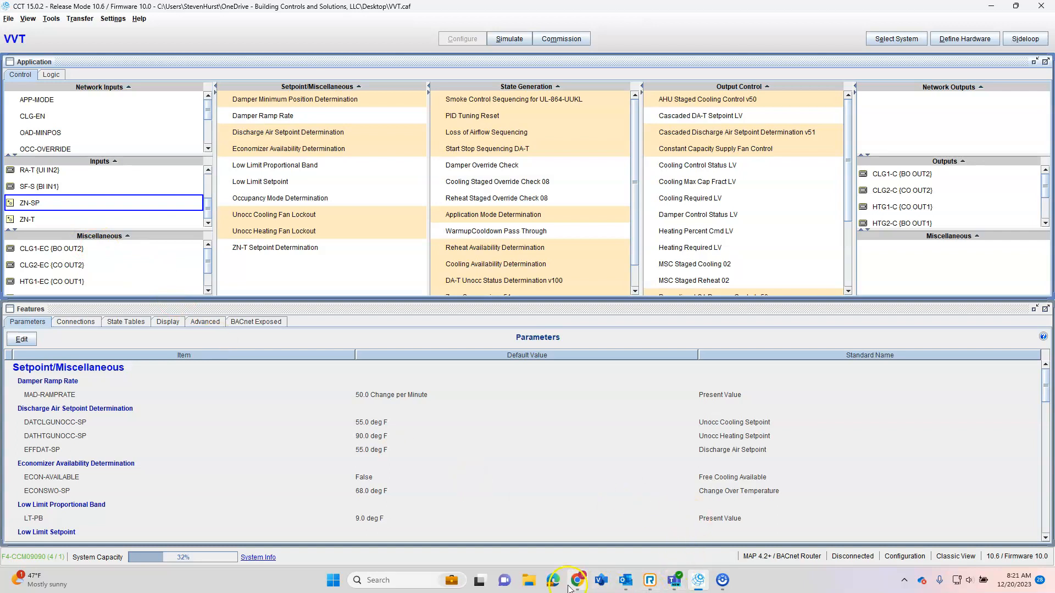
click(571, 563)
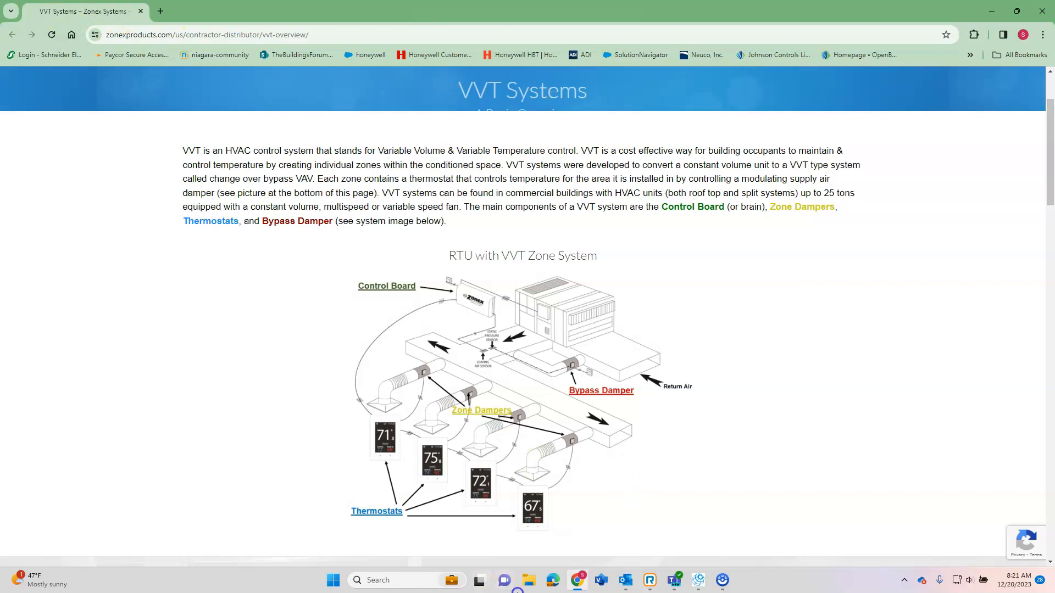
click(698, 580)
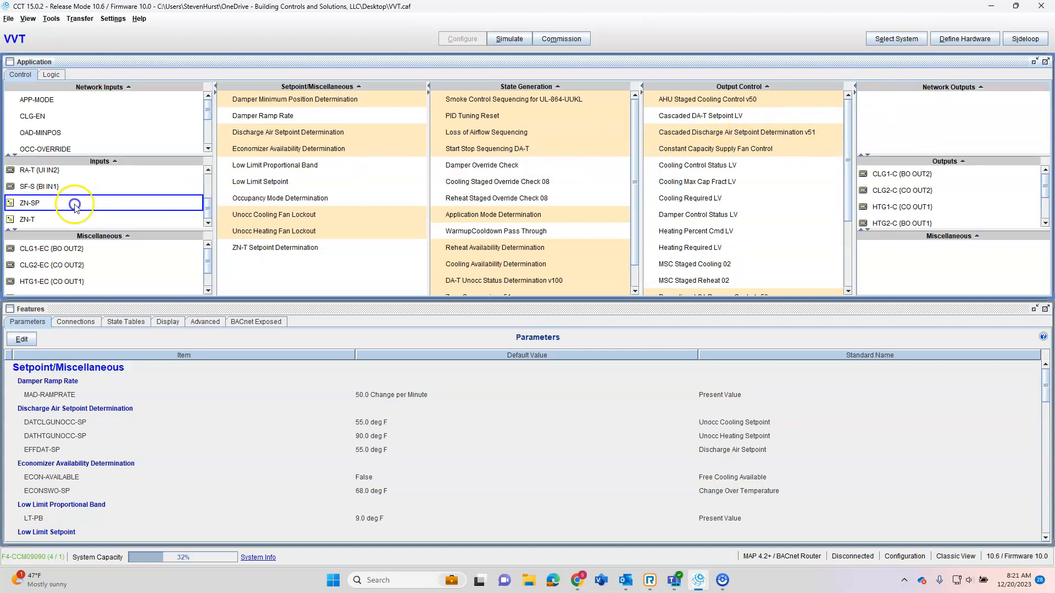
Add an NS8000 SA bus device with zone setpoint and zone temperature inputs, using the point name prefix ZN-2 and keeping further additions enabled.
click(966, 39)
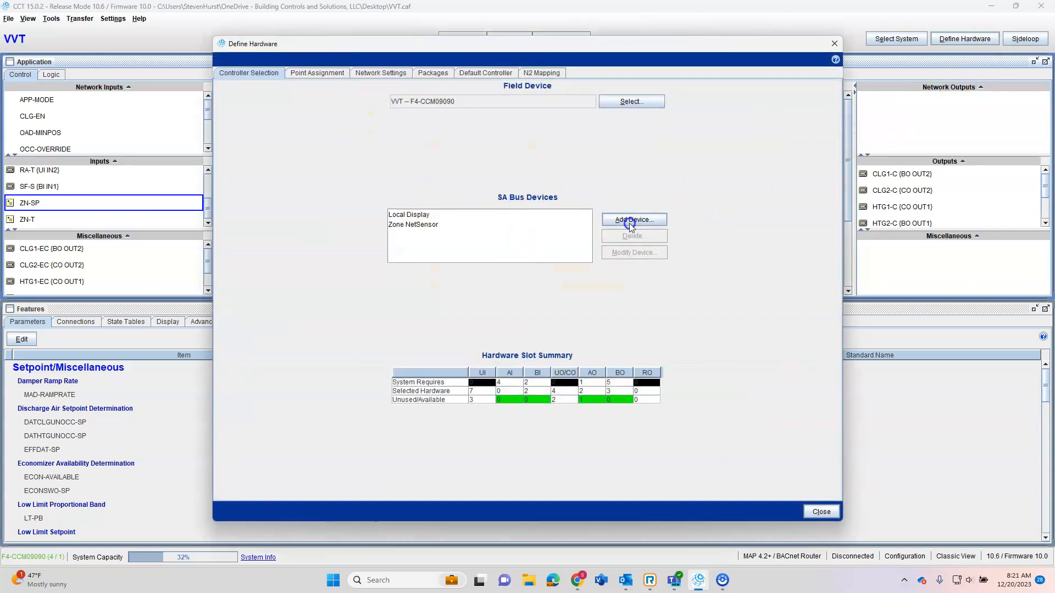
click(637, 220)
scroll(400, 319, down, 5)
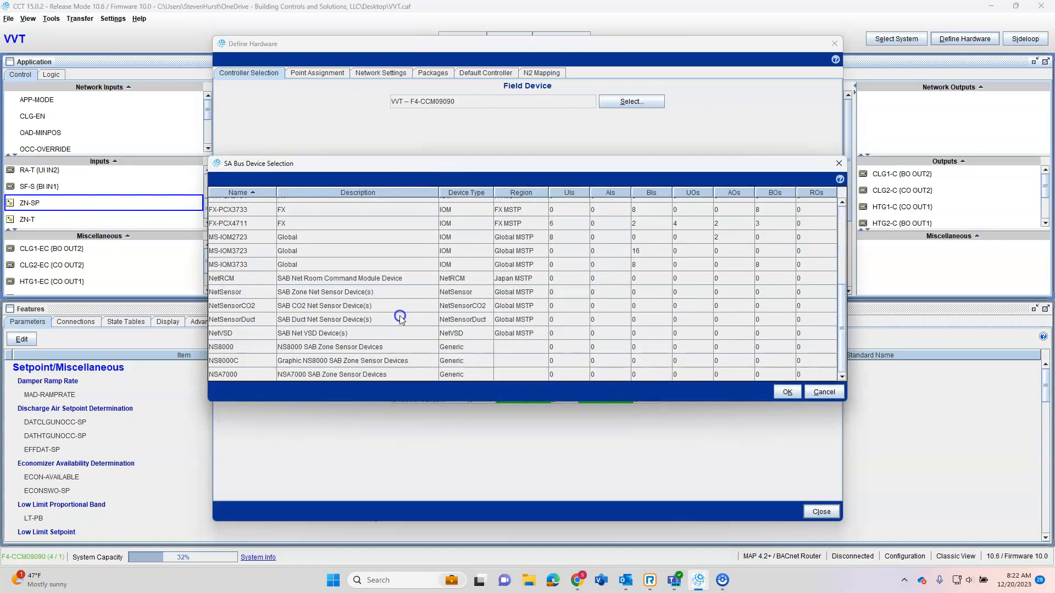
click(289, 347)
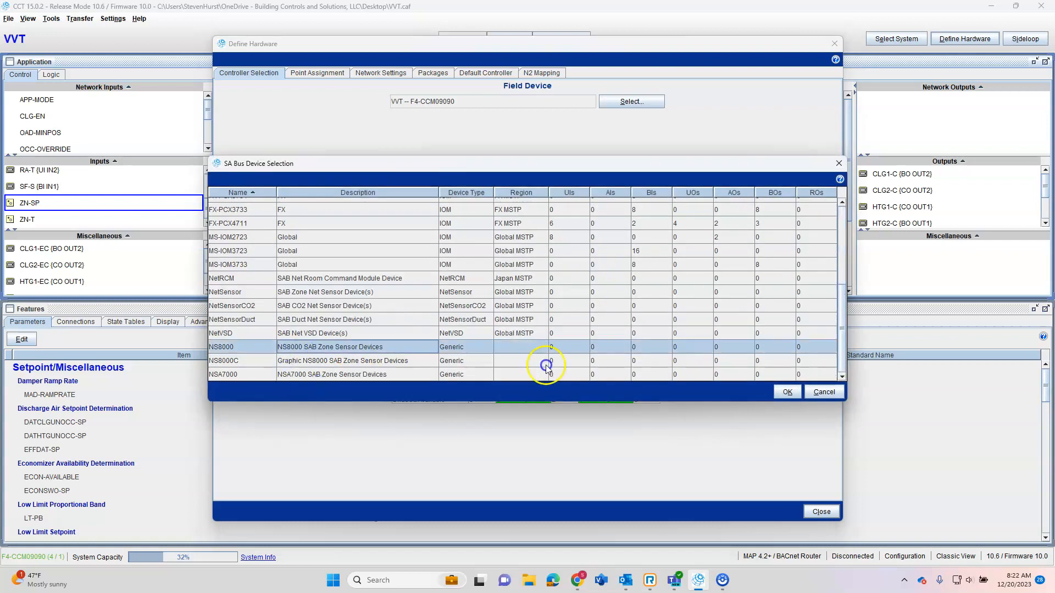
click(787, 392)
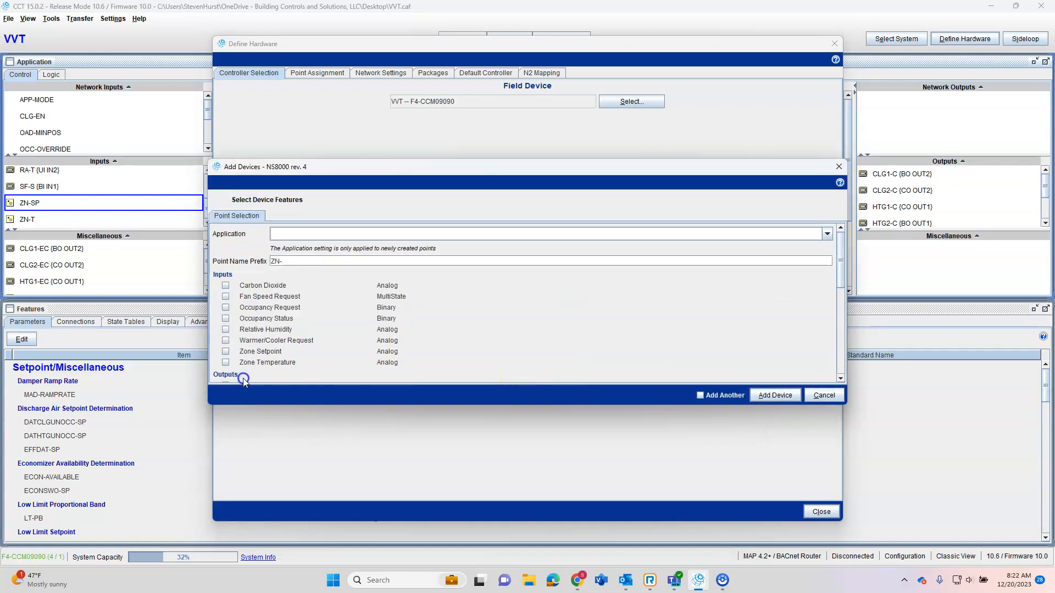
click(225, 351)
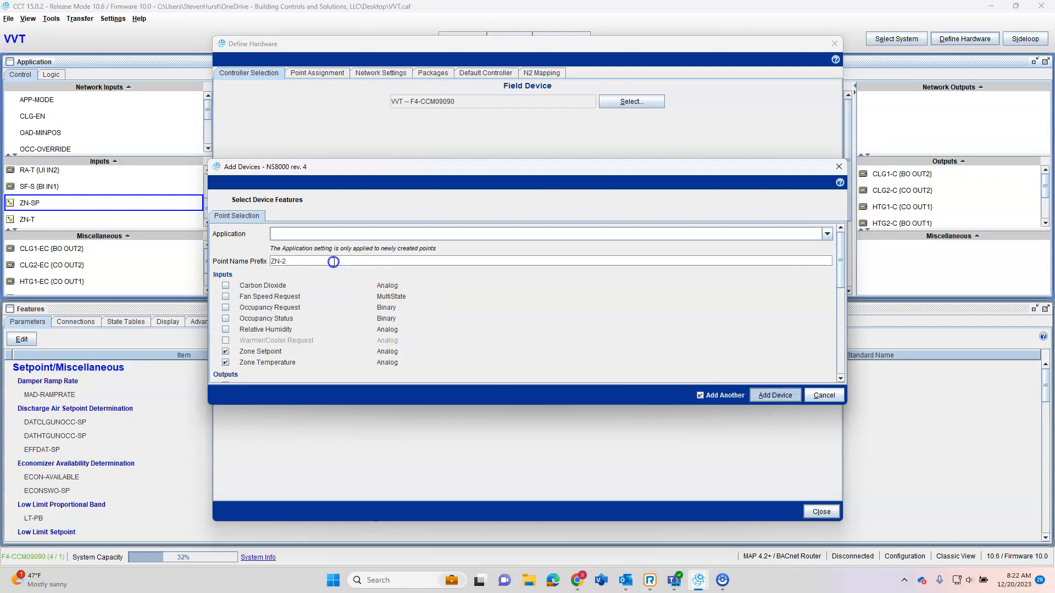
key(Return)
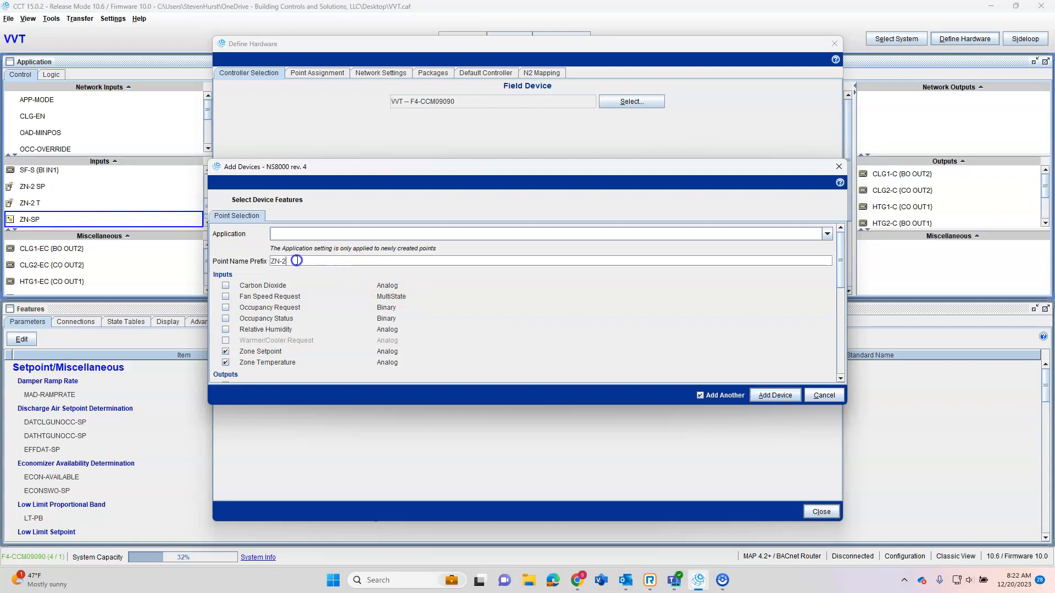
Add two more NS8000 devices with the prefixes ZN-3 and ZN-4 and close the hardware definition.
text(3)
click(777, 394)
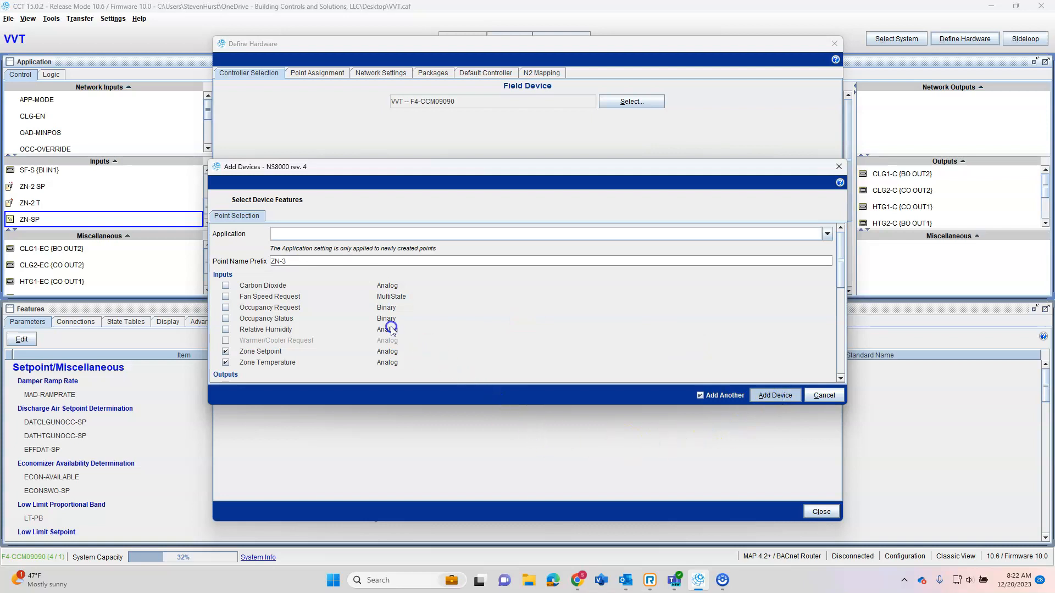
click(308, 259)
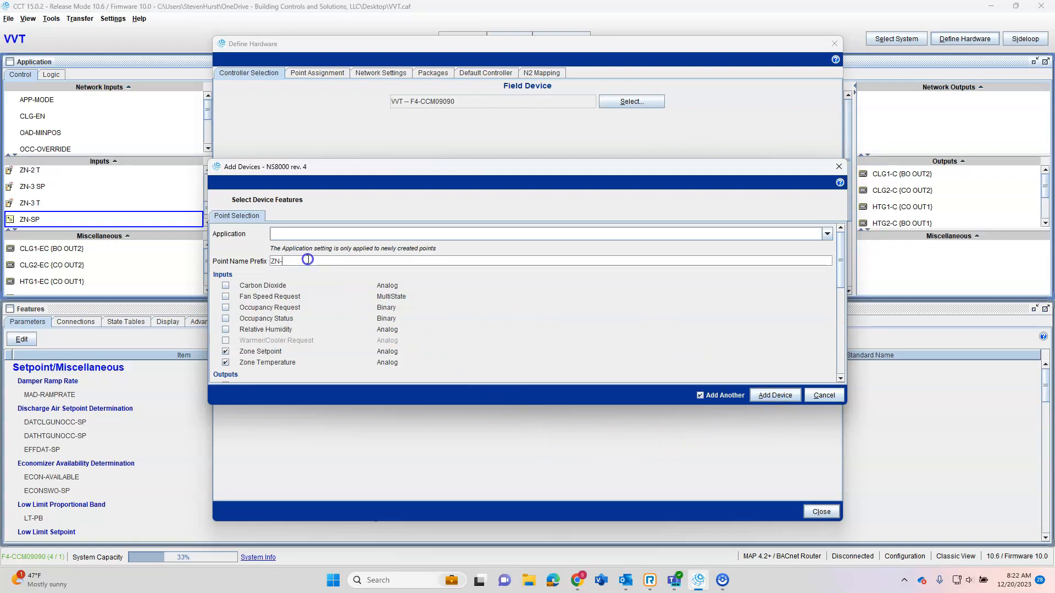
text(4)
click(716, 398)
click(698, 395)
click(775, 395)
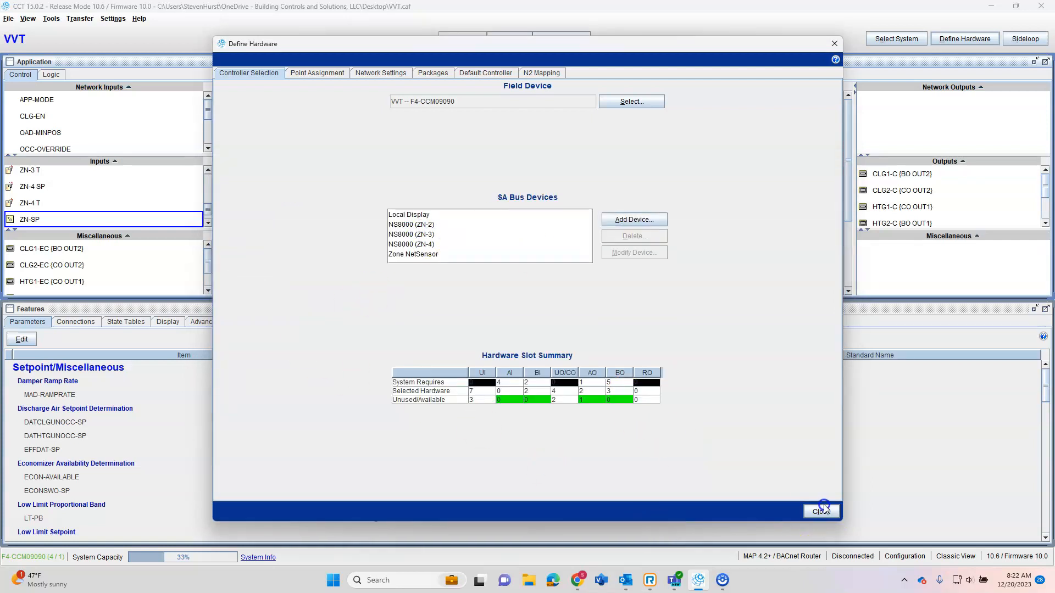
click(832, 513)
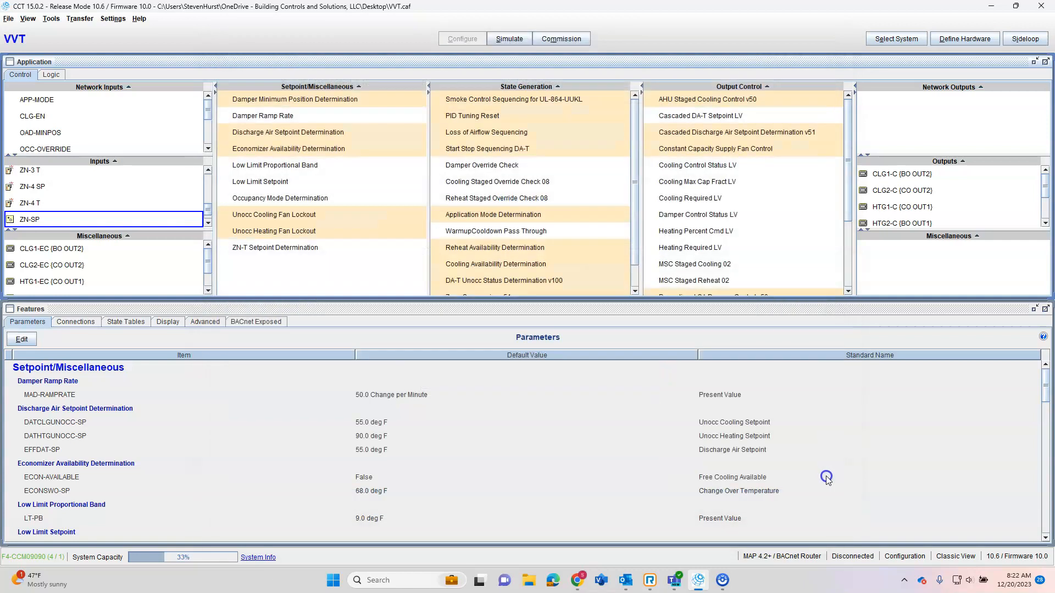
scroll(58, 220, up, 2)
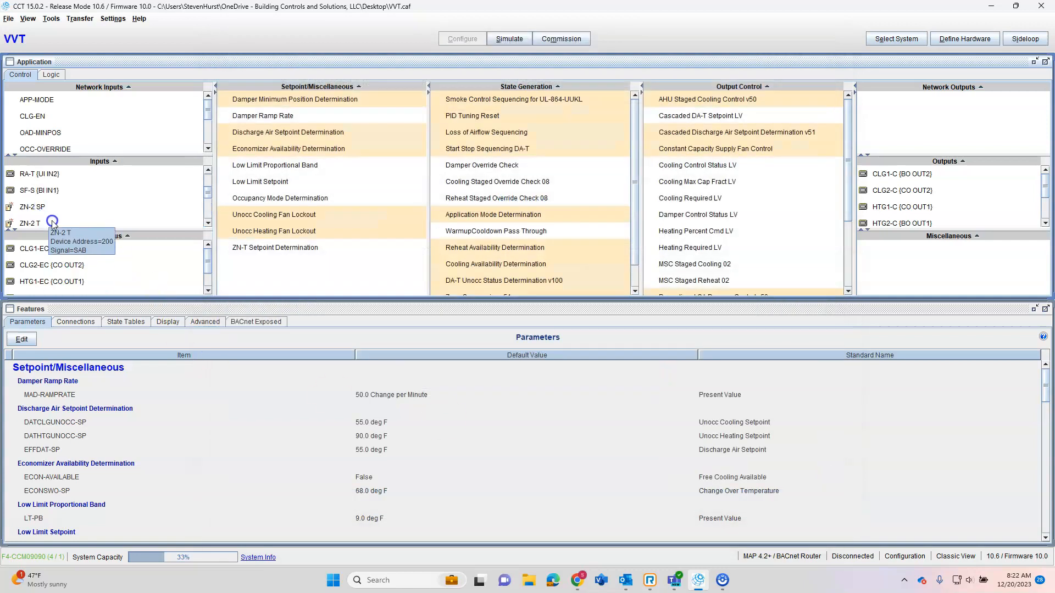
scroll(105, 217, down, 2)
click(104, 212)
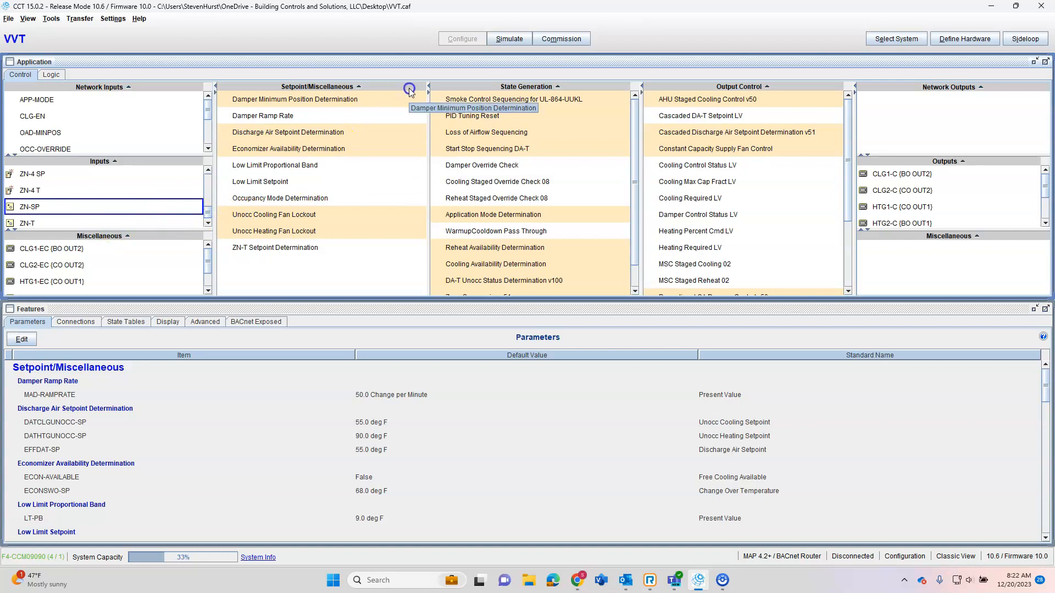
scroll(50, 217, up, 3)
scroll(45, 220, down, 3)
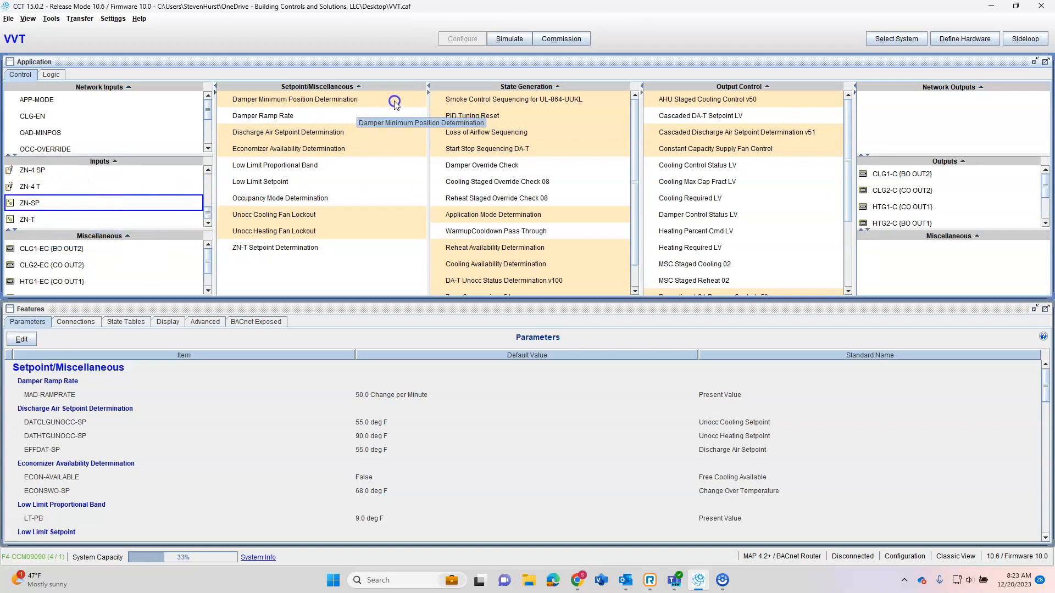
Add an Activity module with the user name Zone Temp to Setpoint/Miscellaneous and open its logic.
click(422, 87)
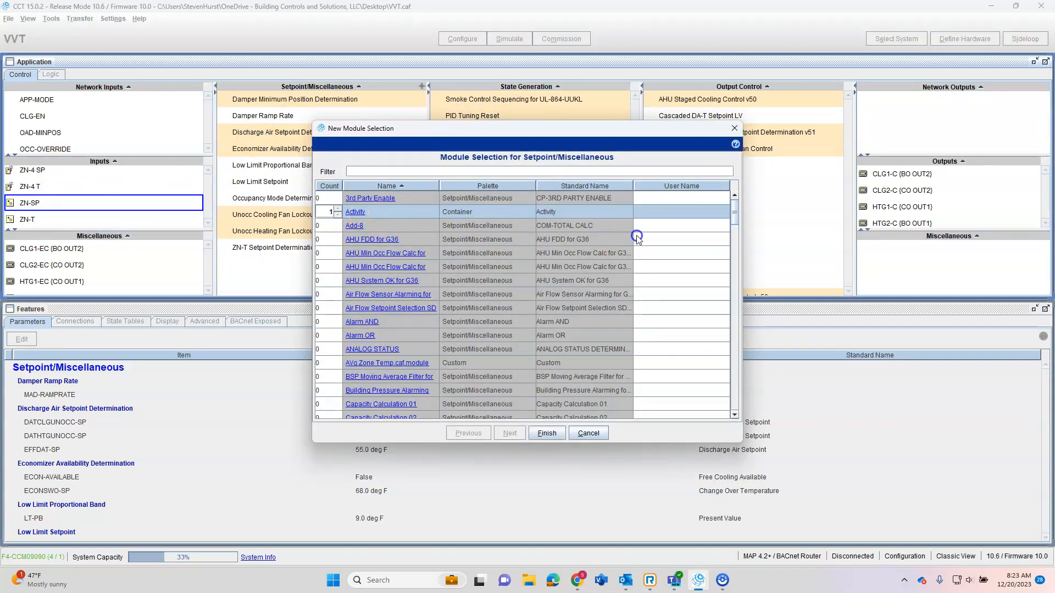
click(675, 212)
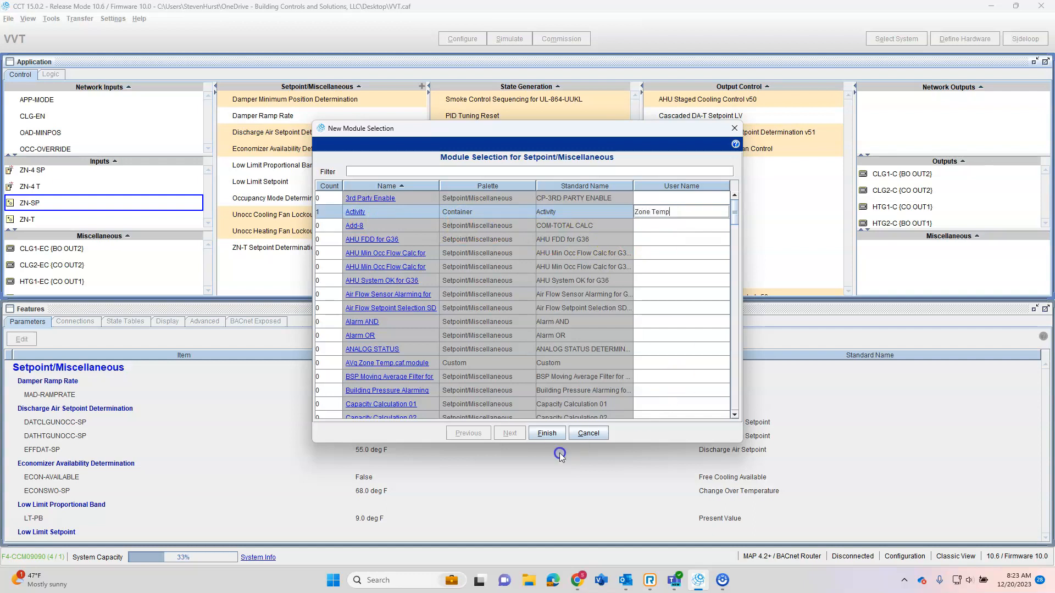
click(546, 434)
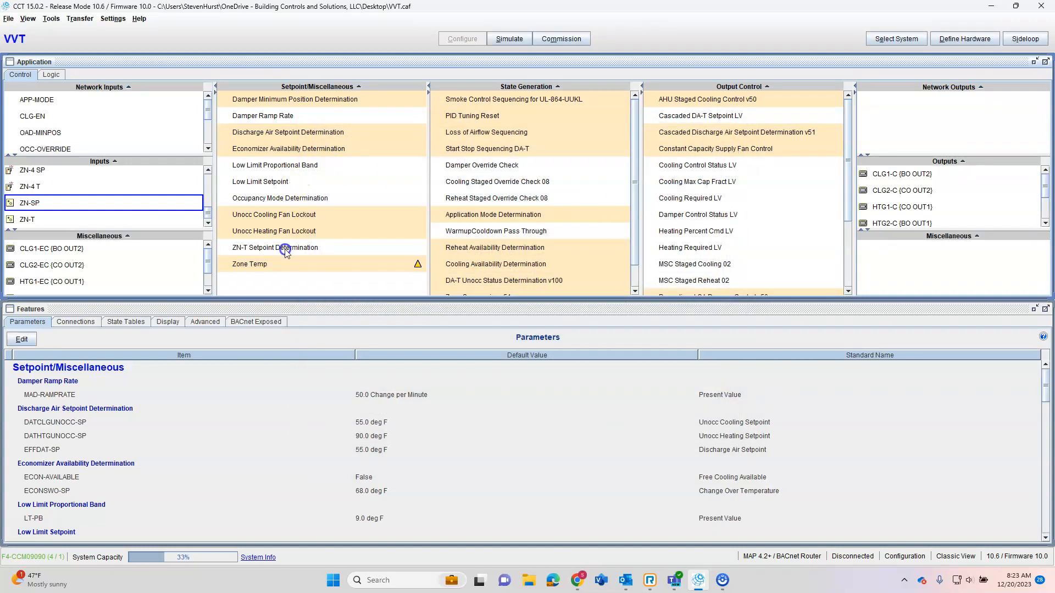
click(290, 265)
right_click(307, 268)
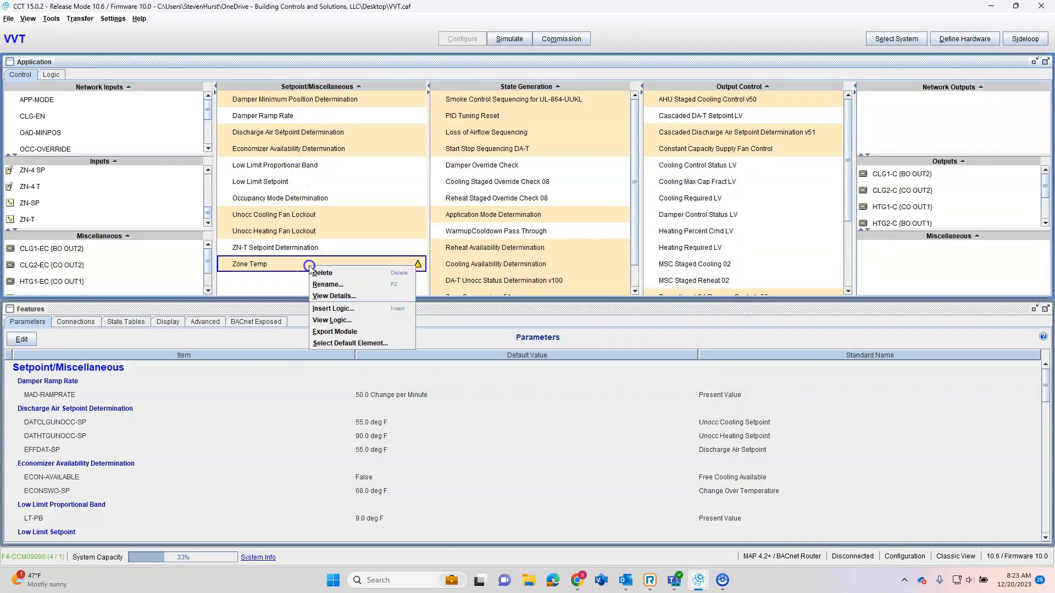
click(354, 319)
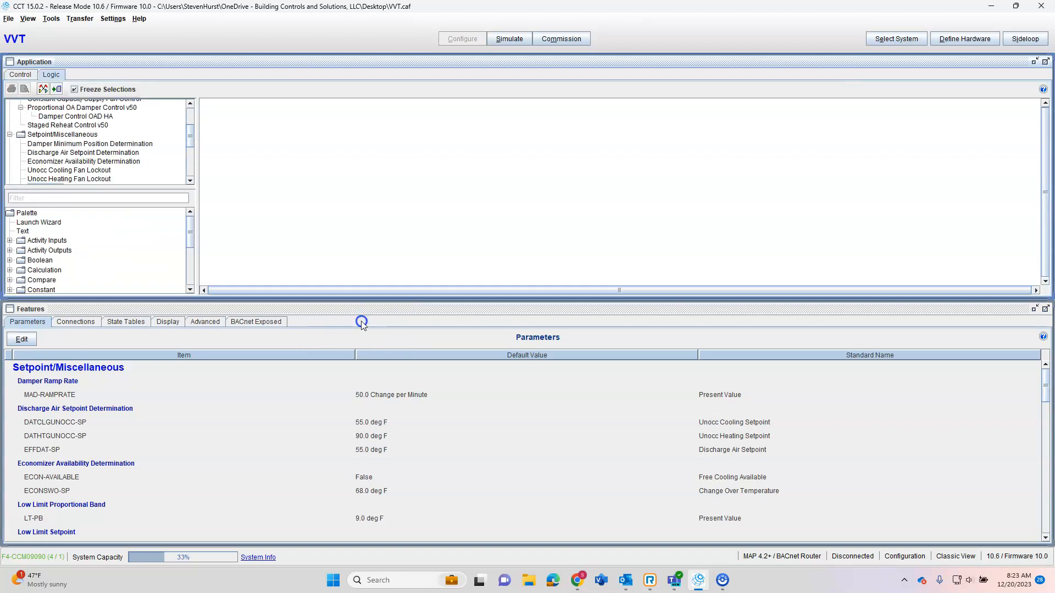
Place a Float activity input on the logic canvas and name it ZoneTemp1.
click(10, 240)
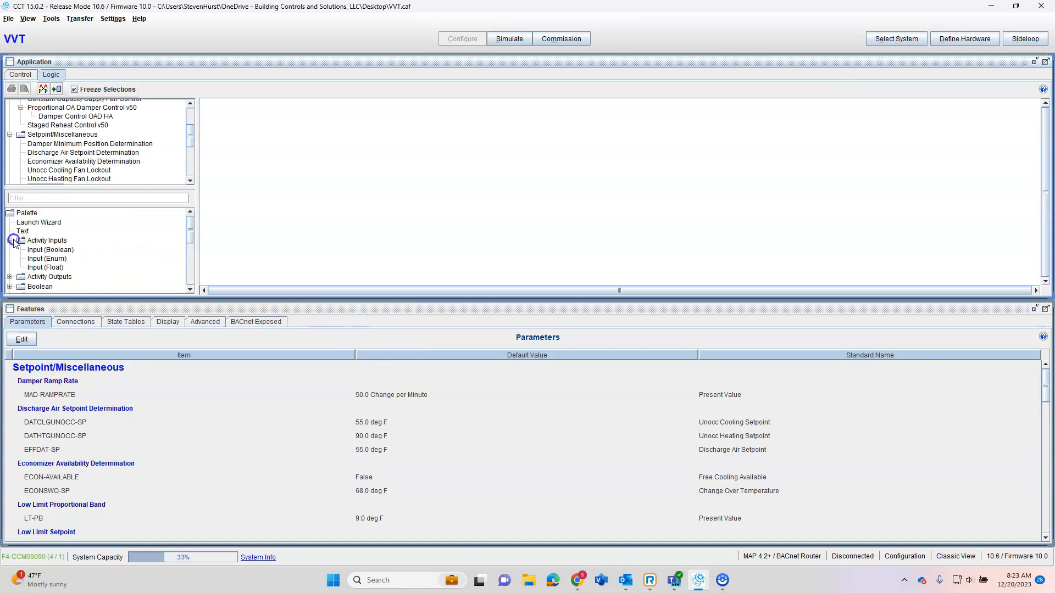
drag(46, 267, 322, 160)
drag(56, 267, 323, 164)
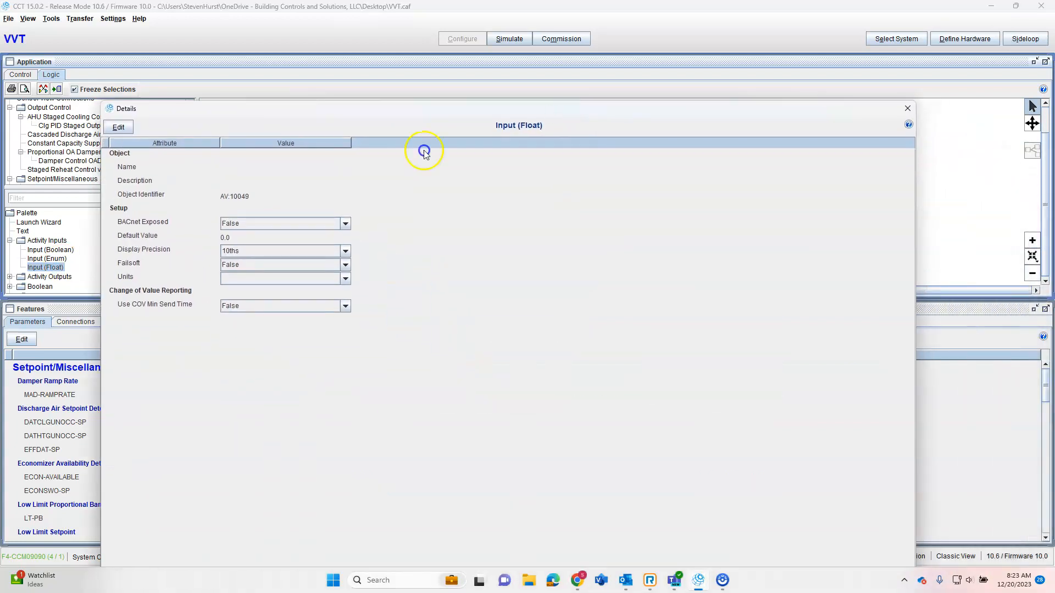
click(118, 127)
click(250, 166)
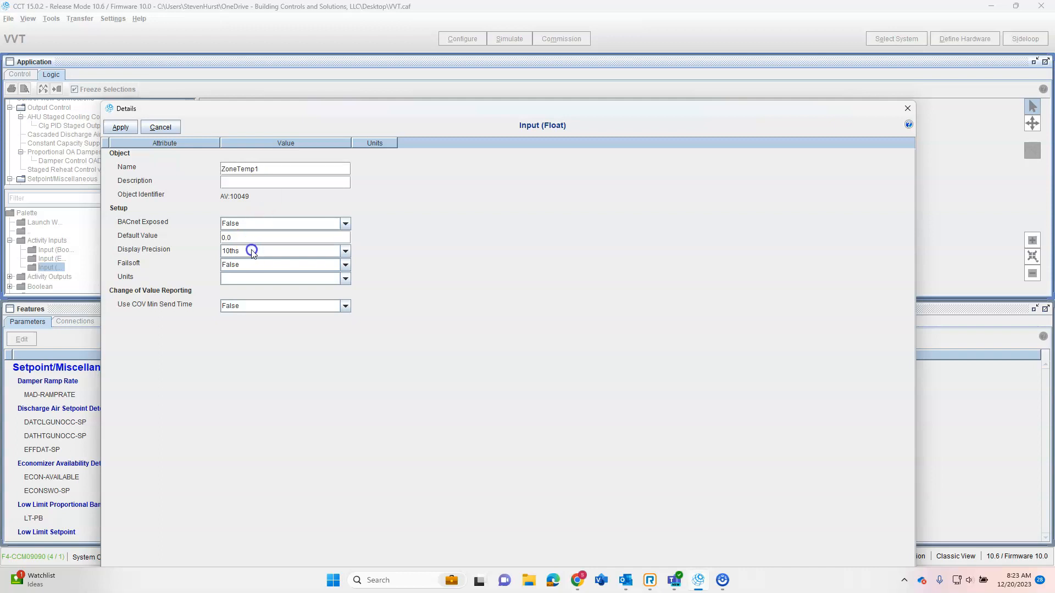
click(121, 127)
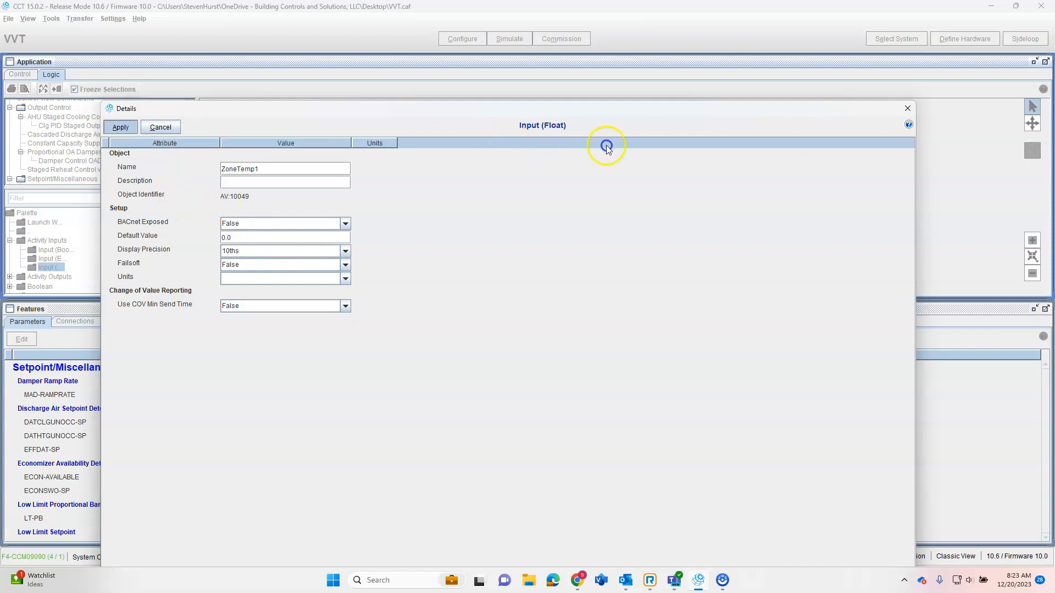
click(906, 108)
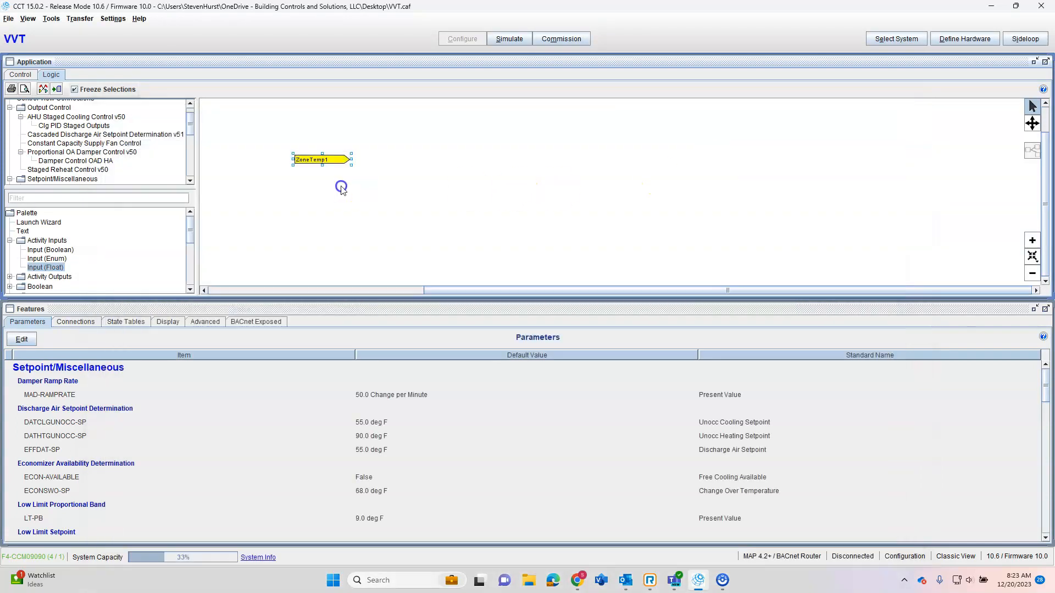
Duplicate the ZoneTemp1 input, place the copy directly below it and rename it ZoneTemp2.
right_click(319, 163)
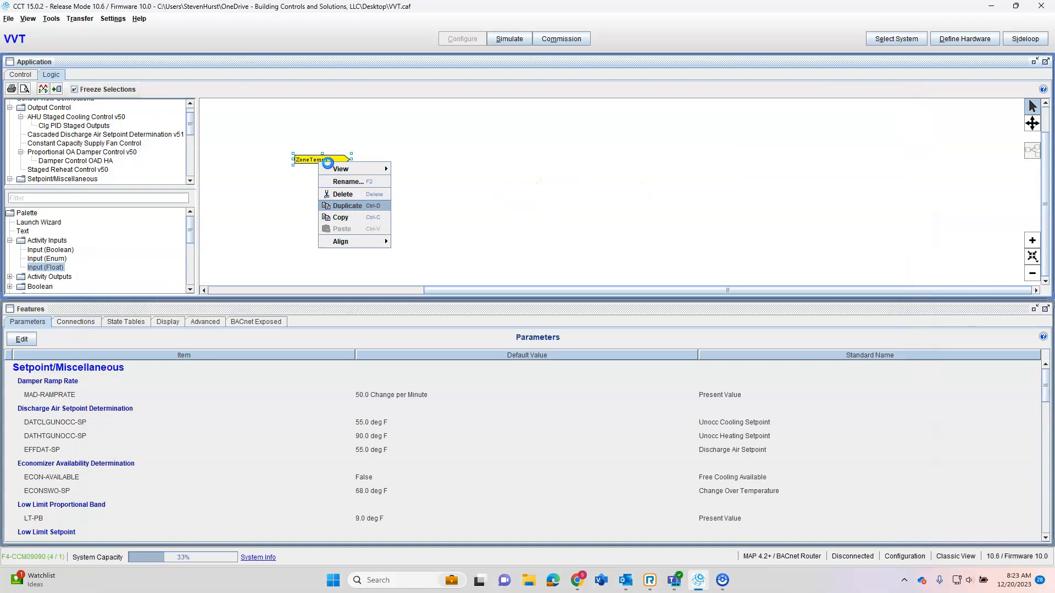
click(348, 206)
drag(328, 151, 318, 175)
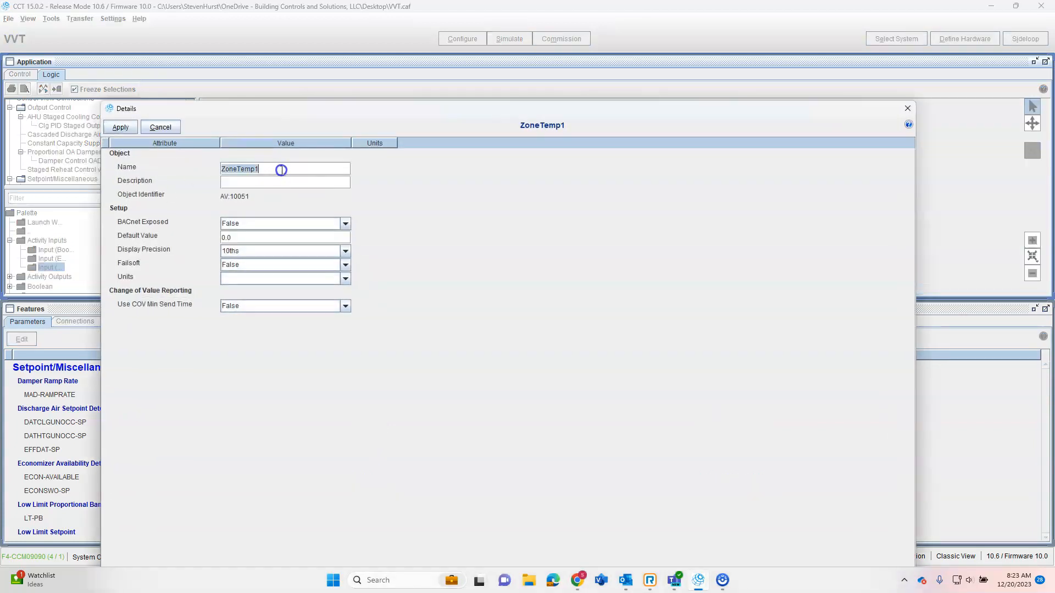
click(269, 170)
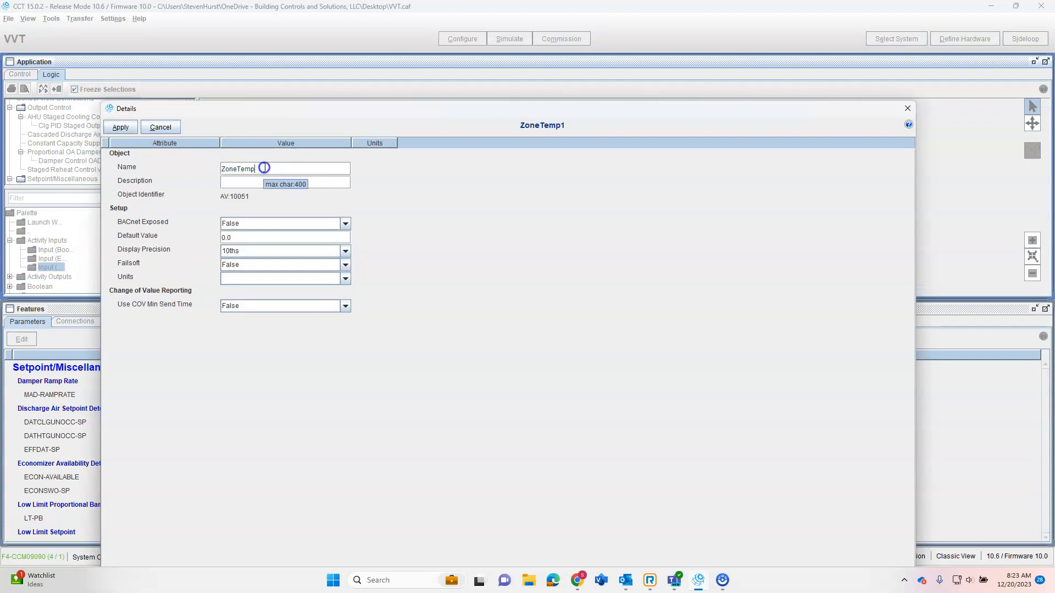
click(119, 127)
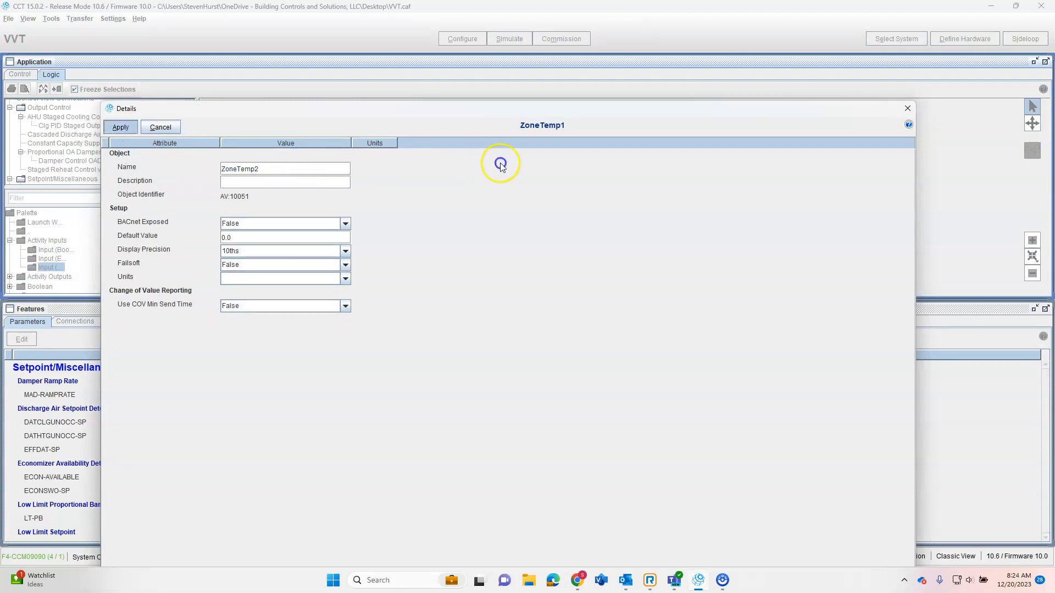
click(908, 108)
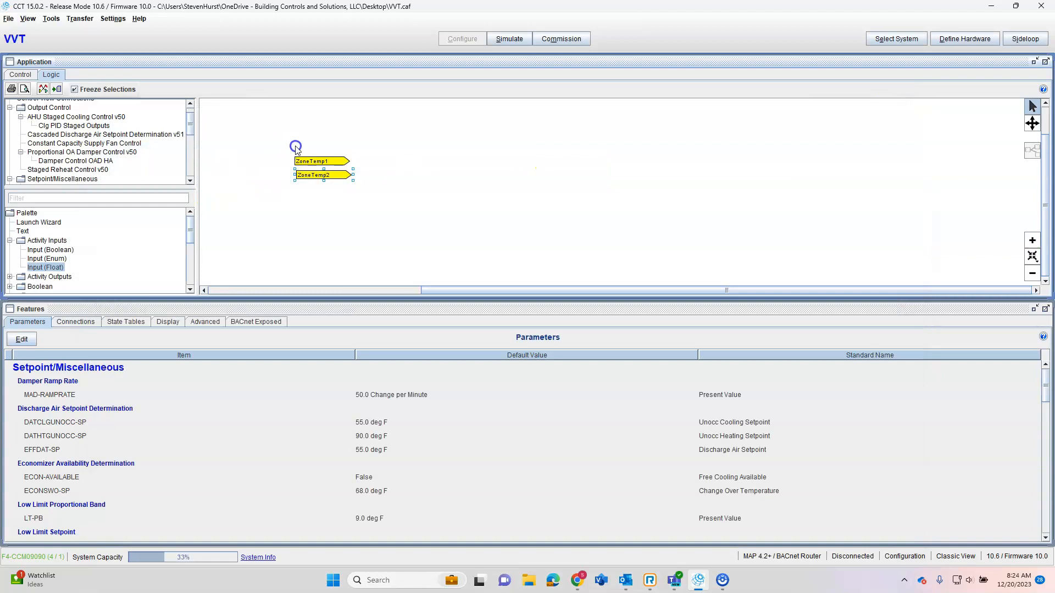
Duplicate the ZoneTemp1 and ZoneTemp2 inputs together and place the copies below the originals.
drag(282, 159, 384, 189)
right_click(322, 166)
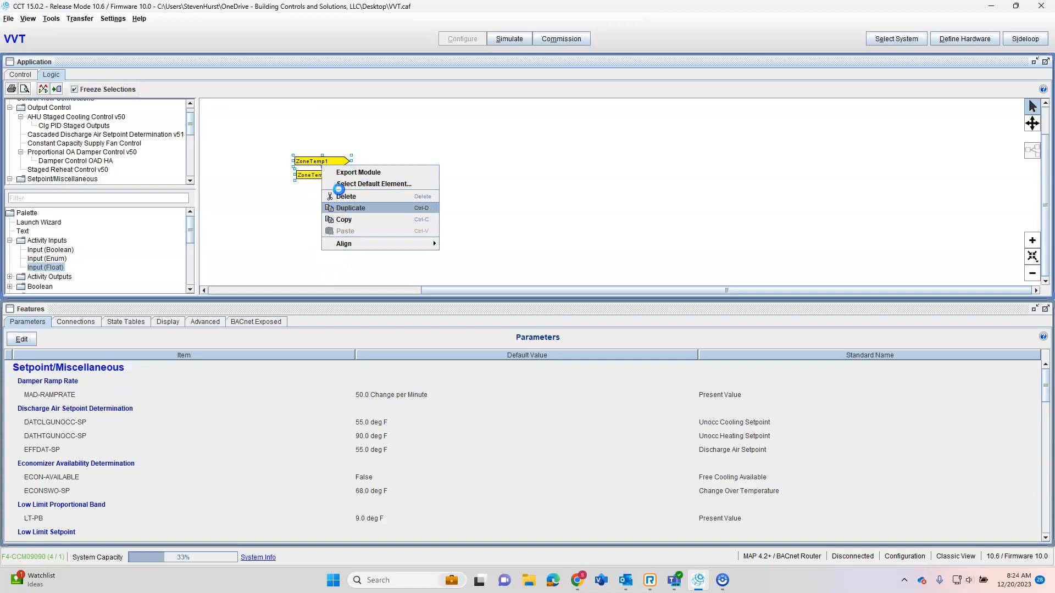
key(Return)
drag(333, 151, 325, 191)
click(391, 195)
Rename the copied ZoneTemp1 input below ZoneTemp2 as ZoneTemp3.
double_click(325, 190)
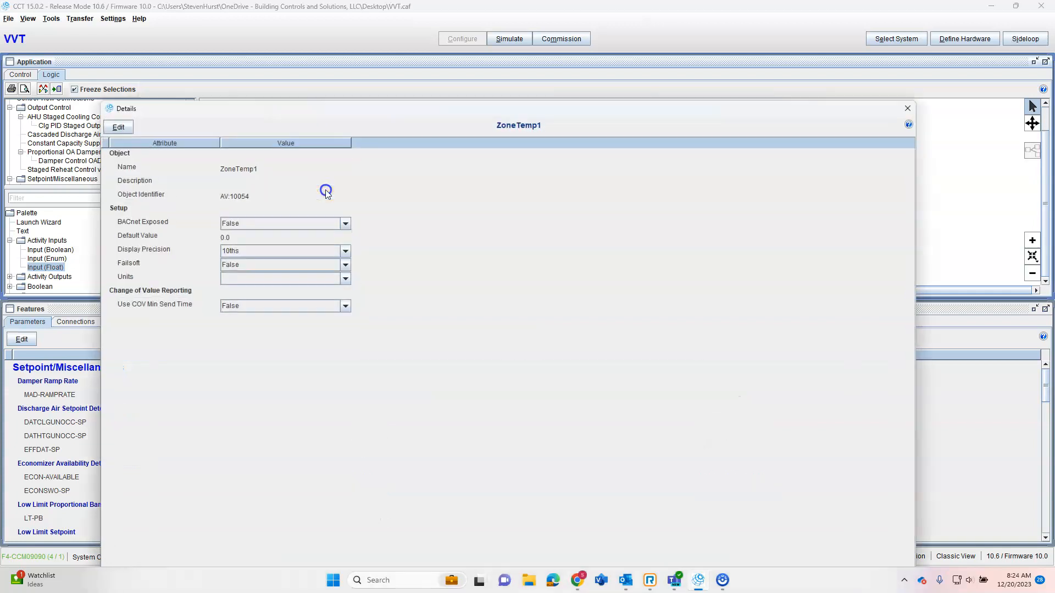
click(273, 169)
double_click(272, 169)
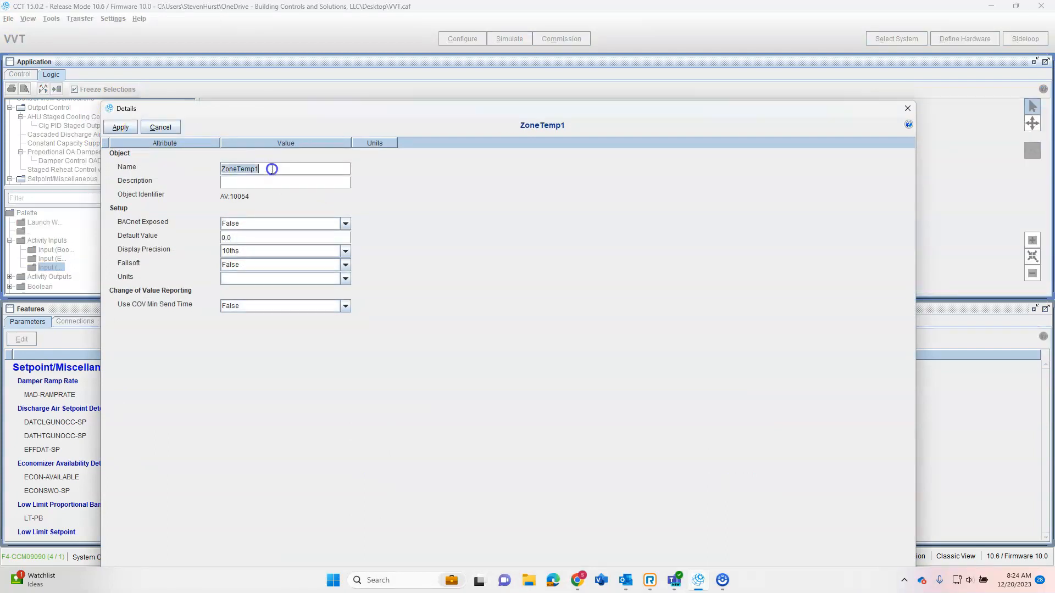
click(268, 170)
text(3)
click(122, 126)
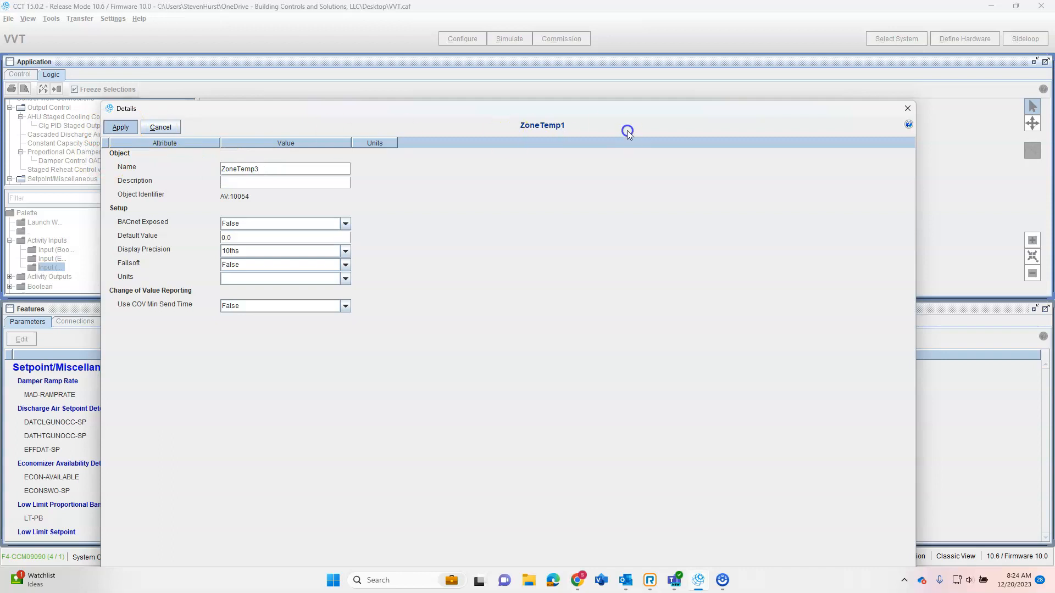
click(904, 111)
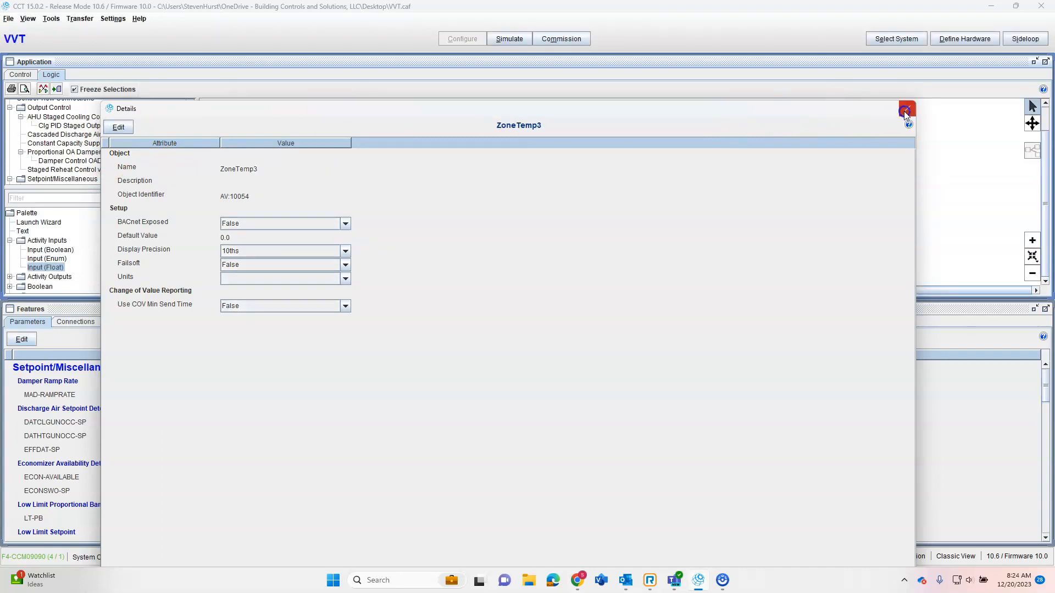
Rename the copied ZoneTemp2 input, lowest in the column, as ZoneTemp4.
click(309, 206)
click(120, 127)
double_click(278, 169)
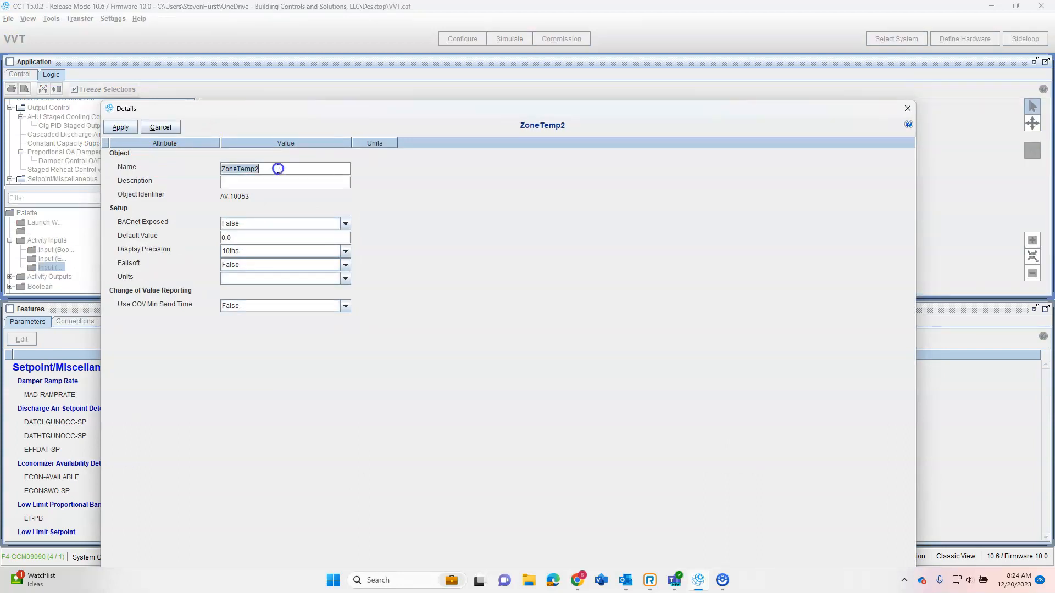
click(278, 169)
click(116, 129)
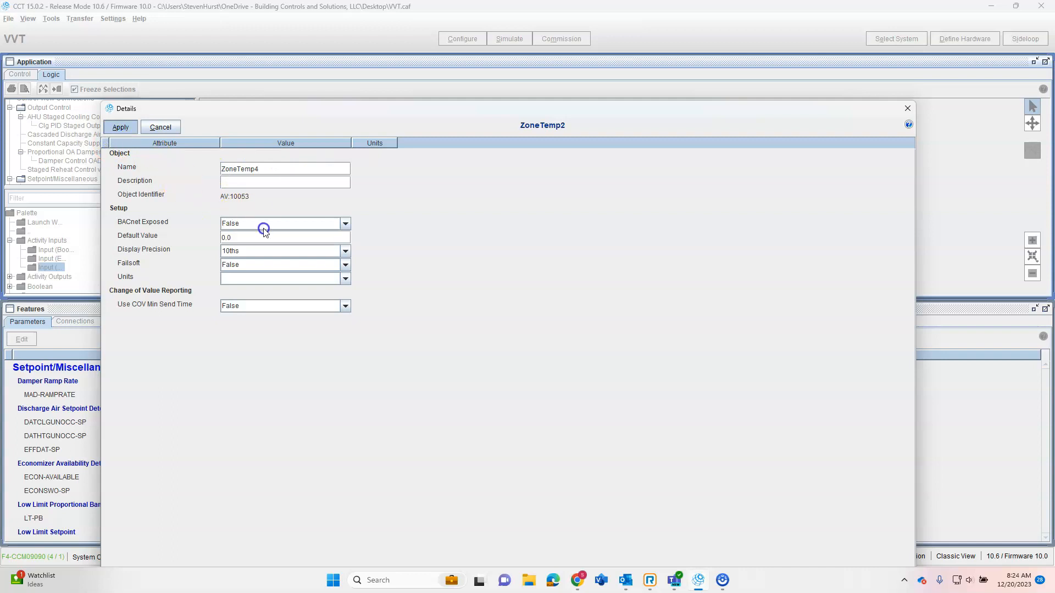
click(907, 108)
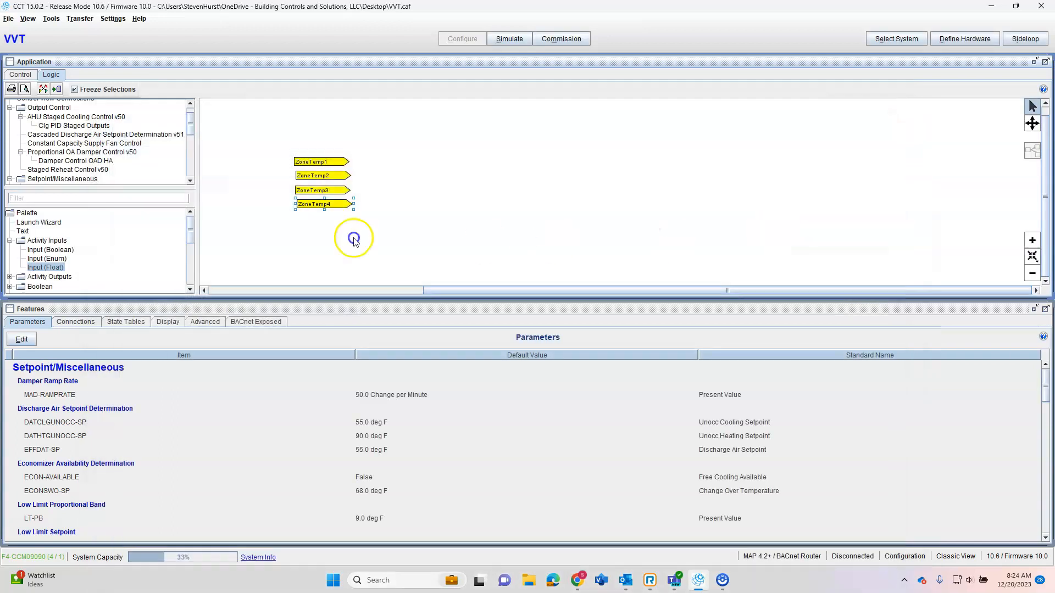
Duplicate the four inputs ZoneTemp1 to ZoneTemp4 together and place the copies as a separate group below the originals.
drag(293, 149, 365, 219)
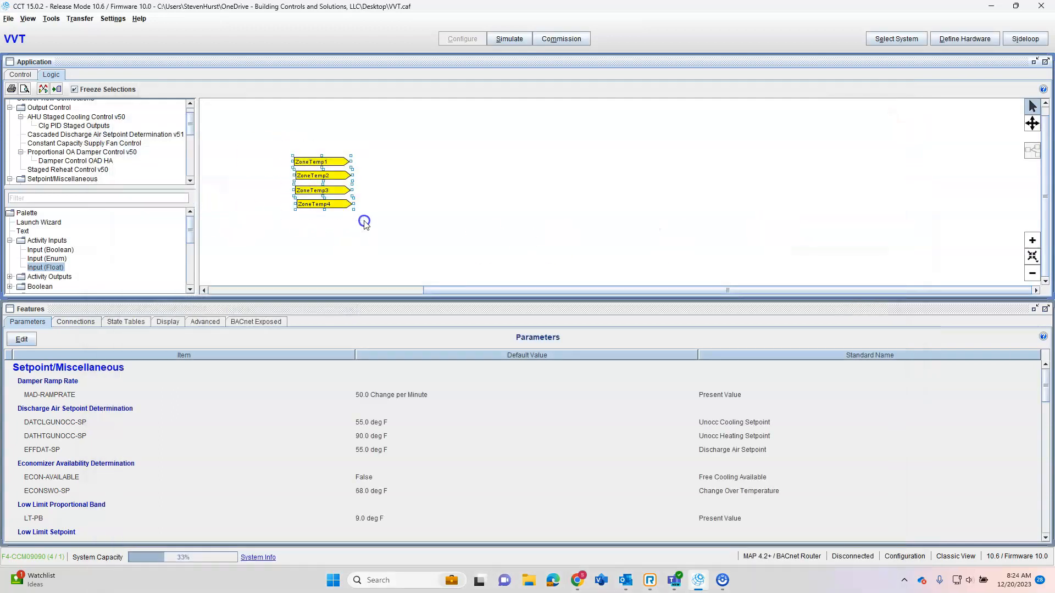
right_click(332, 164)
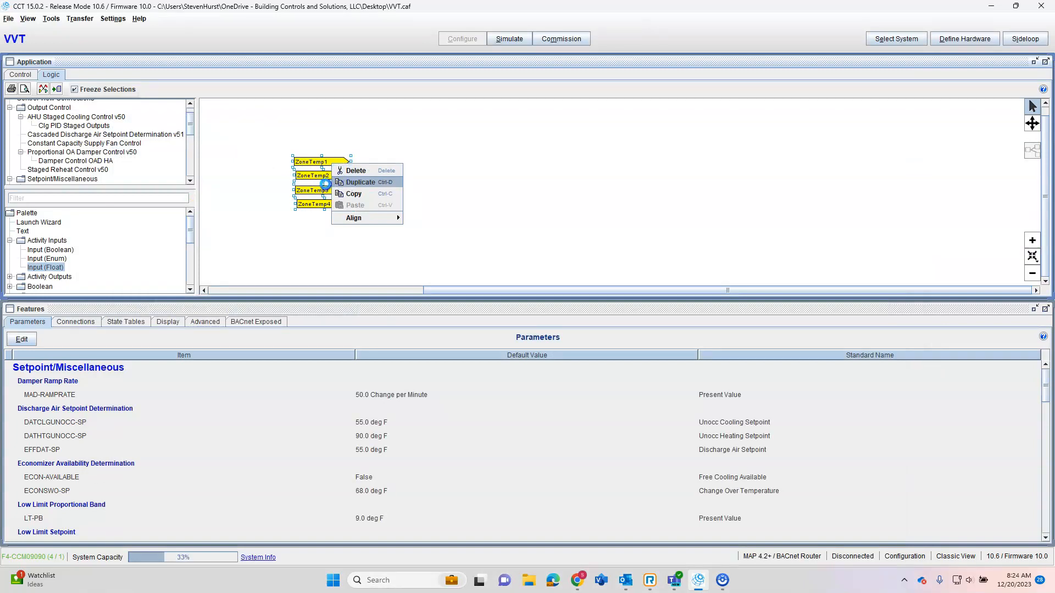
click(334, 183)
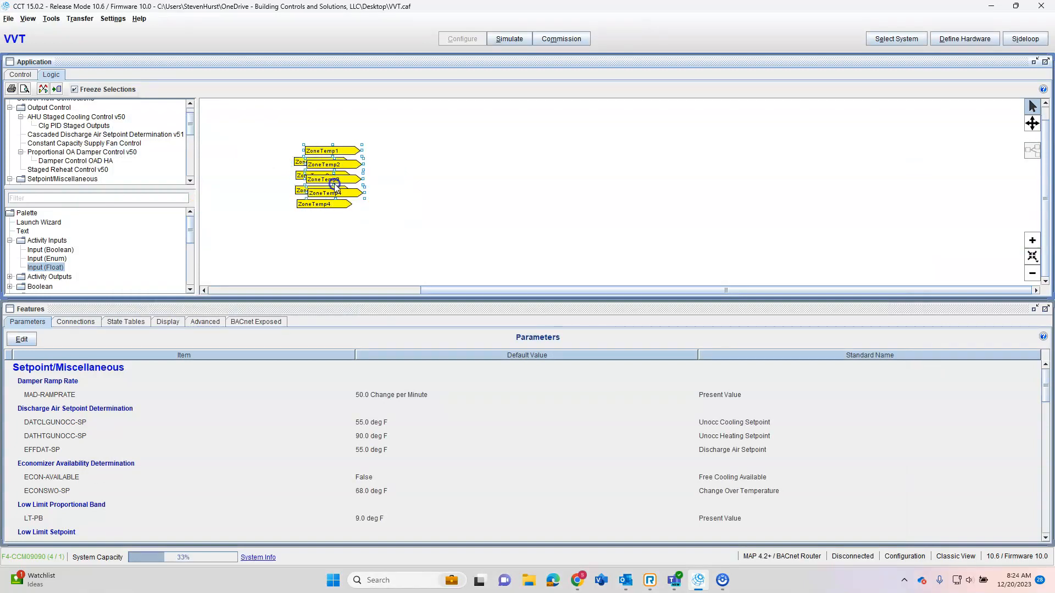
drag(318, 163, 317, 239)
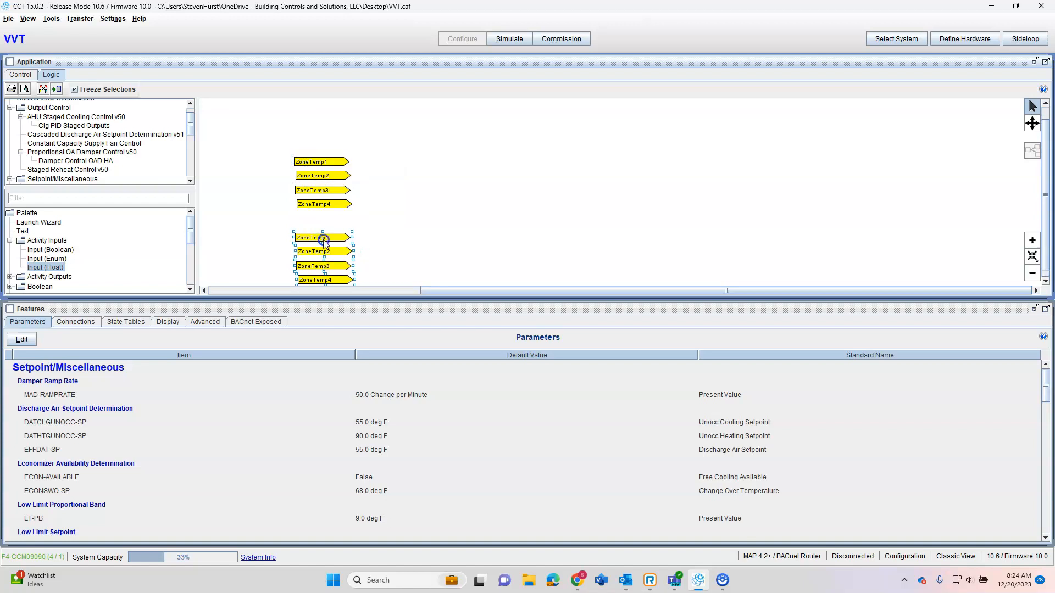
Rename the ZoneTemp1 input in the lower group as ZoneTemp1SP.
double_click(327, 238)
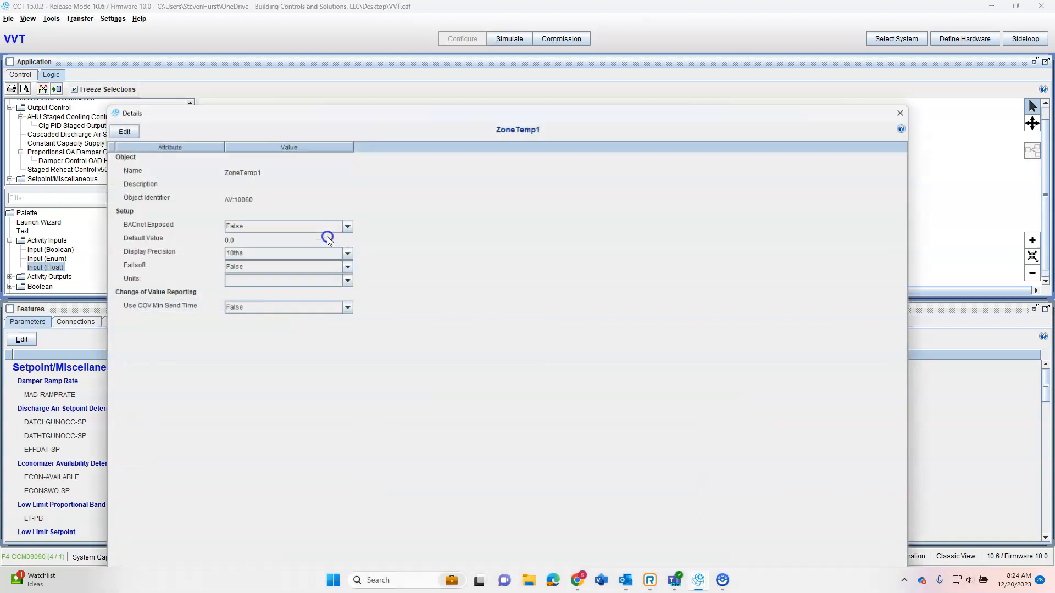
click(124, 132)
double_click(289, 168)
click(287, 173)
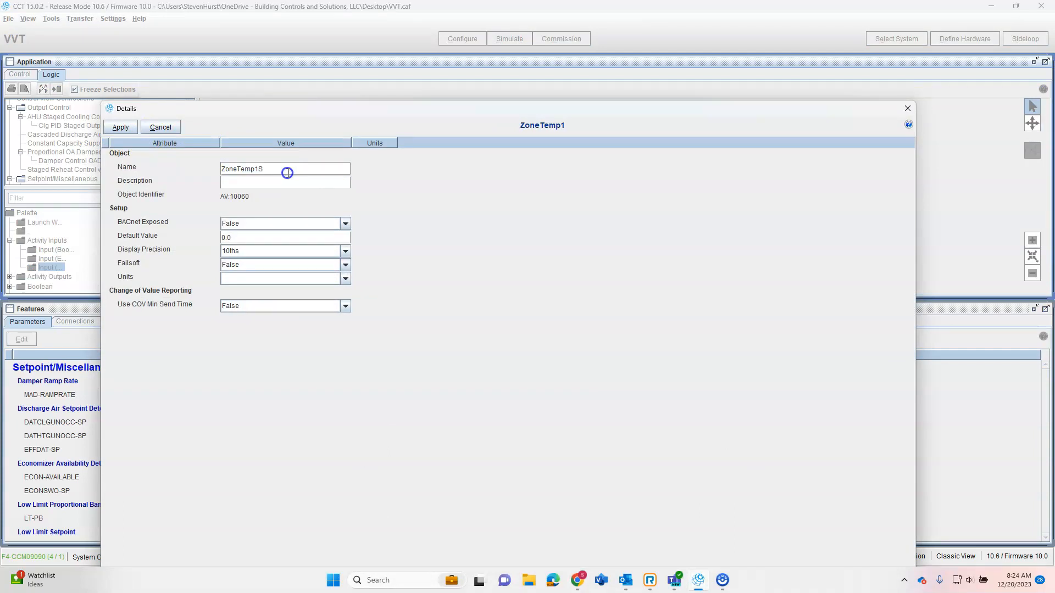
click(120, 128)
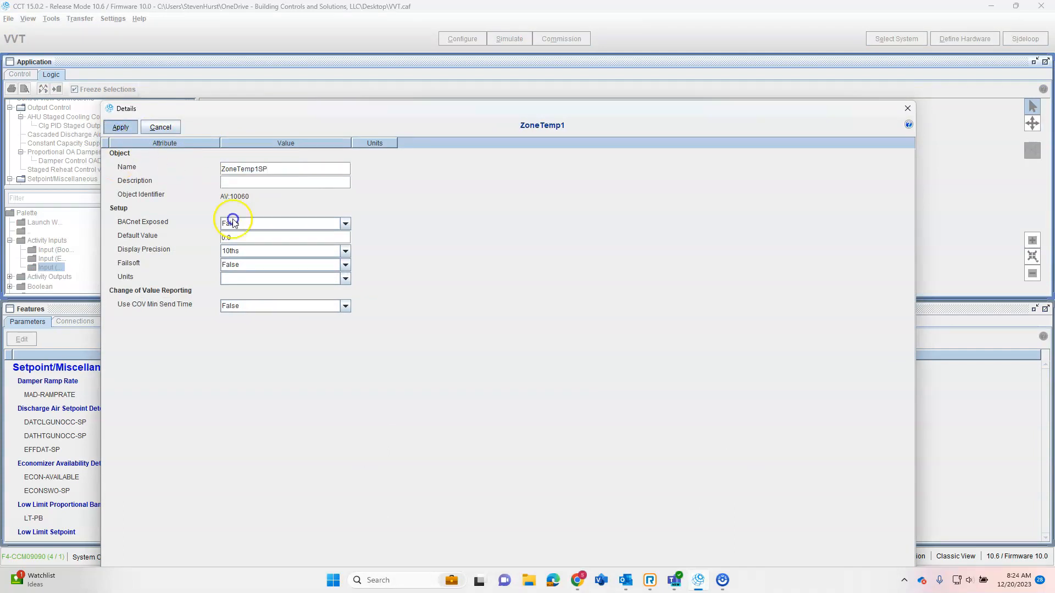
click(906, 106)
Rename the ZoneTemp2 input in the lower group as ZoneTemp2SP.
click(319, 251)
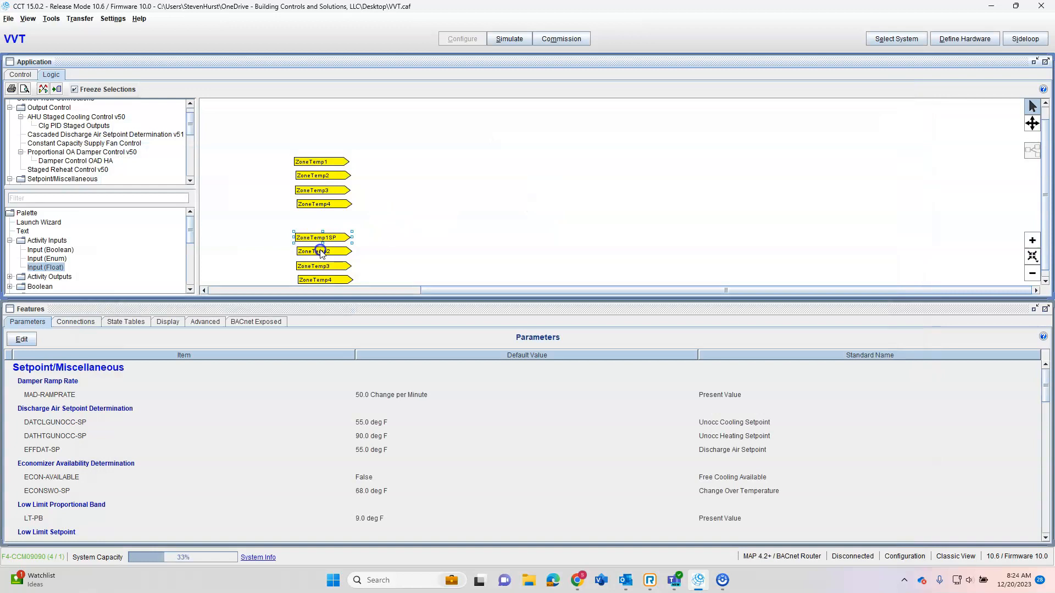
double_click(320, 251)
double_click(281, 163)
click(280, 166)
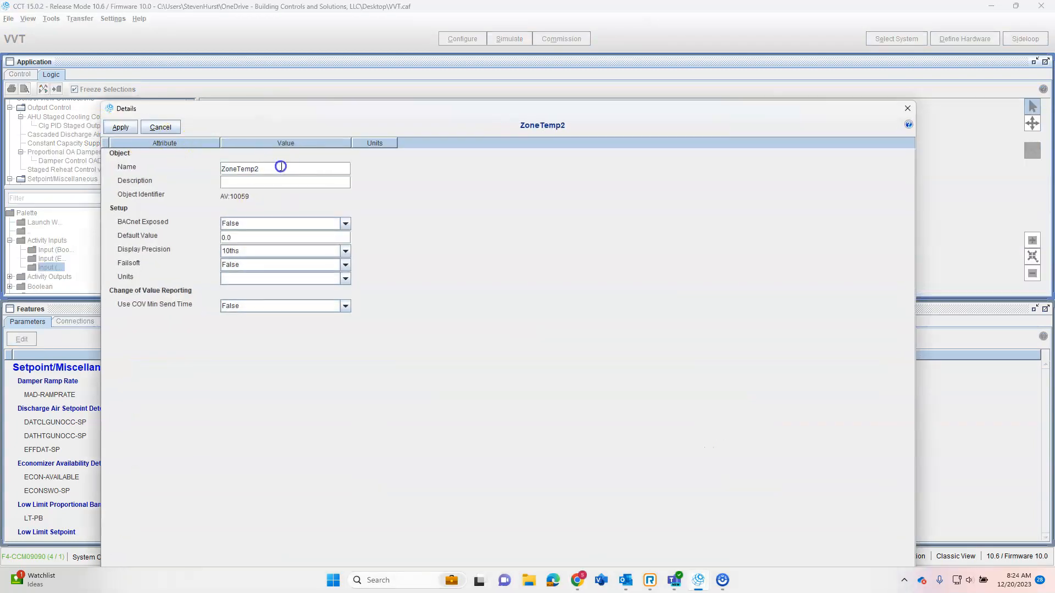
click(120, 127)
click(904, 108)
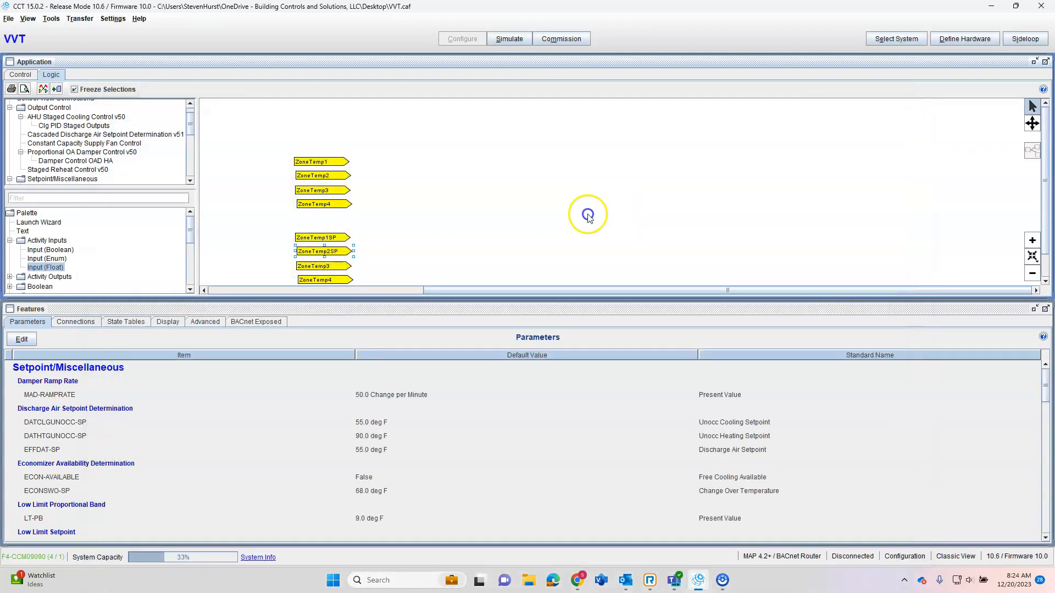
Rename the ZoneTemp3 input in the lower group as ZoneTemp3SP.
double_click(315, 266)
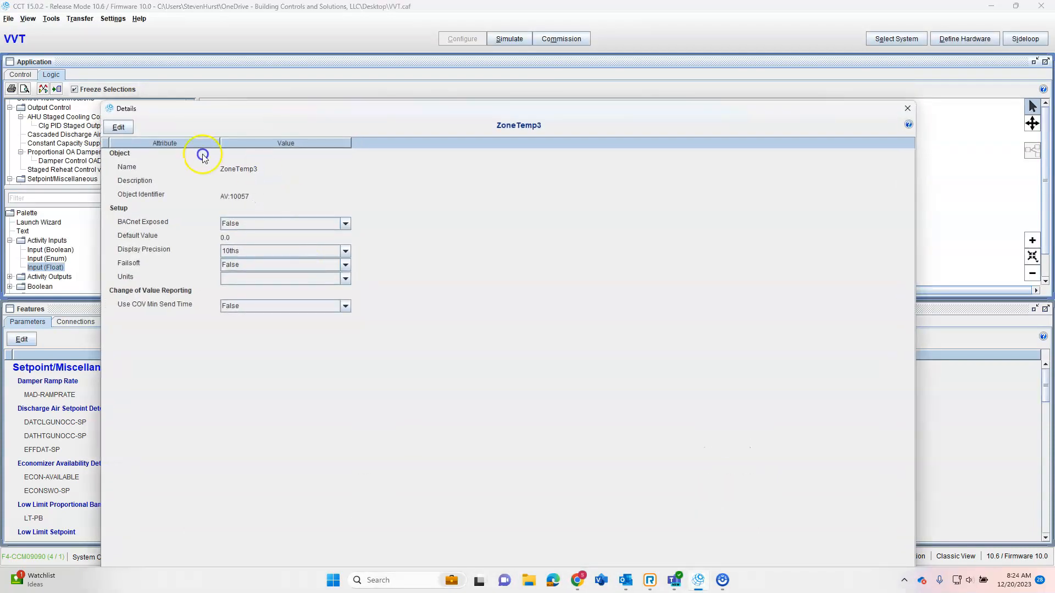
double_click(269, 169)
click(269, 169)
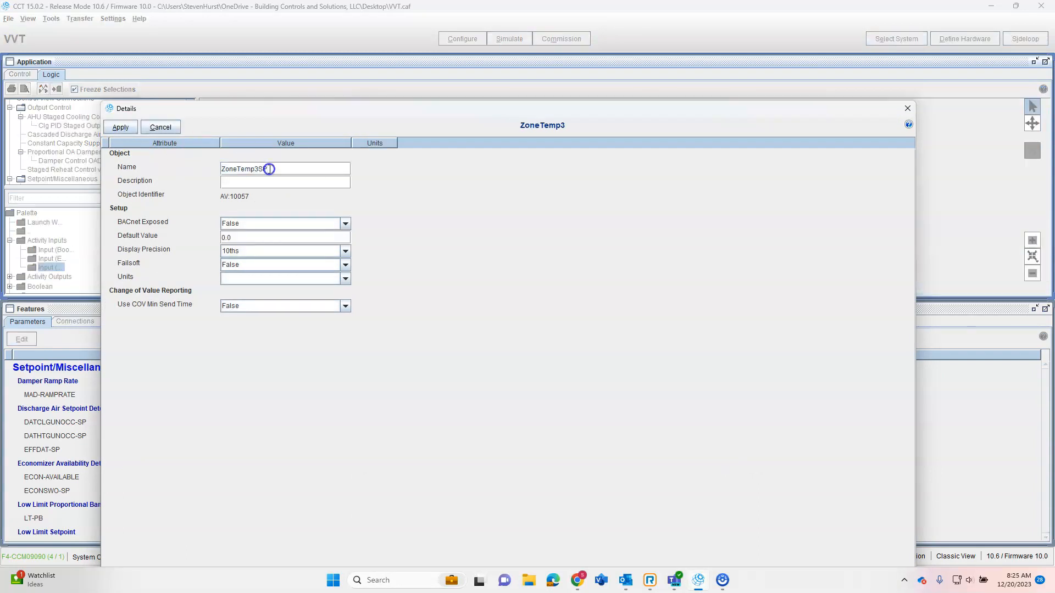
click(120, 127)
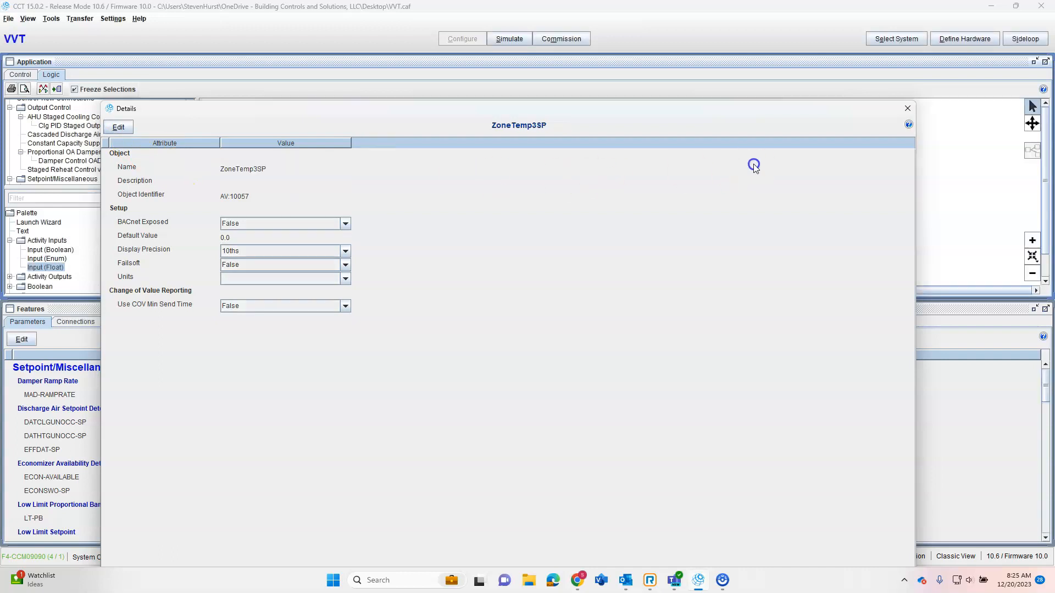
click(907, 108)
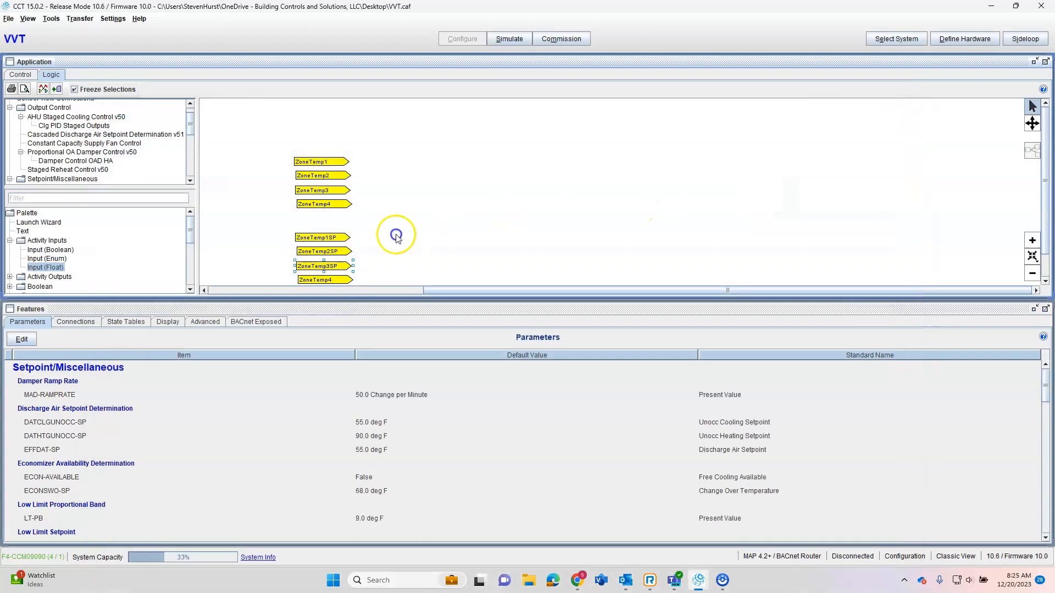
Rename the ZoneTemp4 input in the lower group as ZoneTemp4SP.
double_click(330, 281)
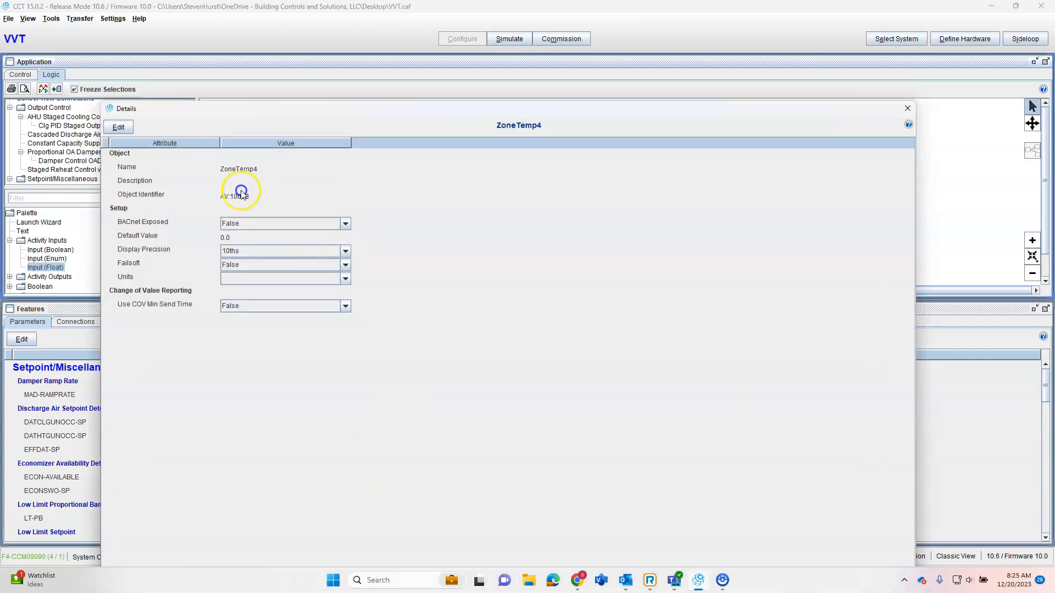
click(121, 127)
click(264, 166)
click(267, 167)
text(SP)
click(120, 127)
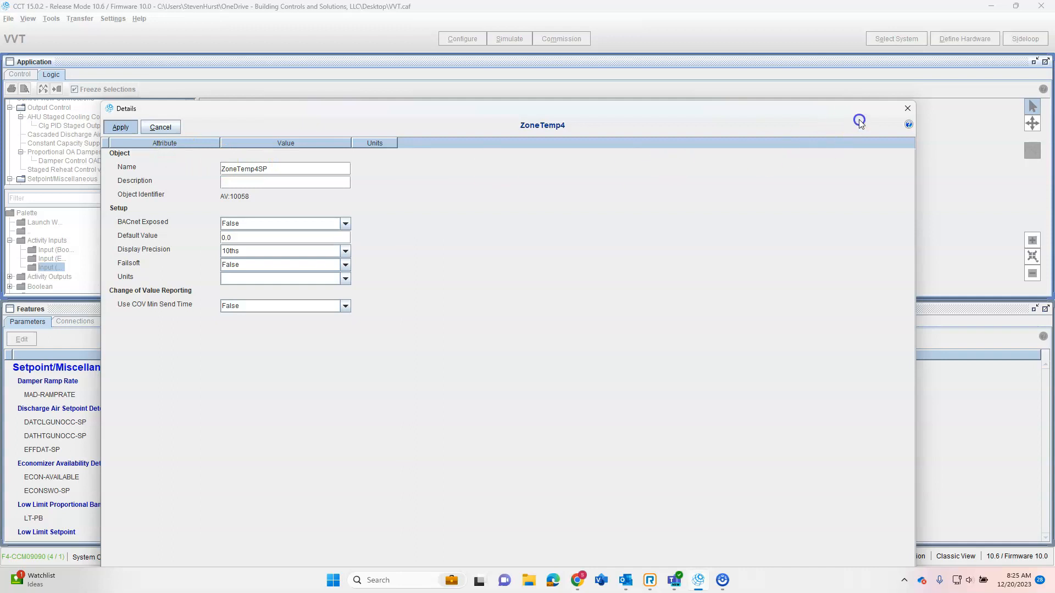
click(907, 108)
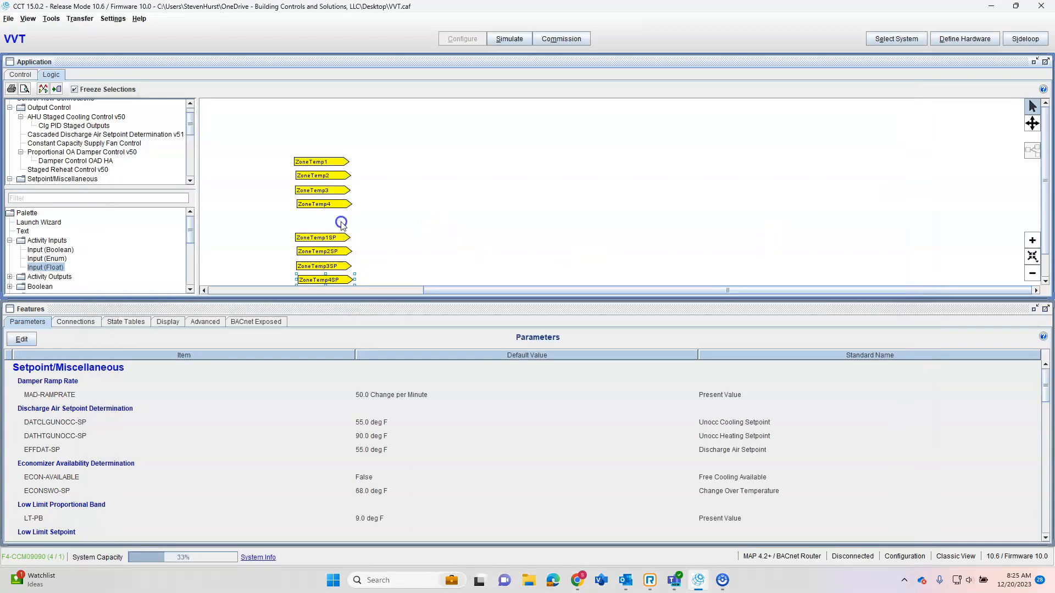
Place the statistical blocks AVG, MAX and MIN one below another beside the ZoneTemp inputs.
scroll(71, 256, down, 5)
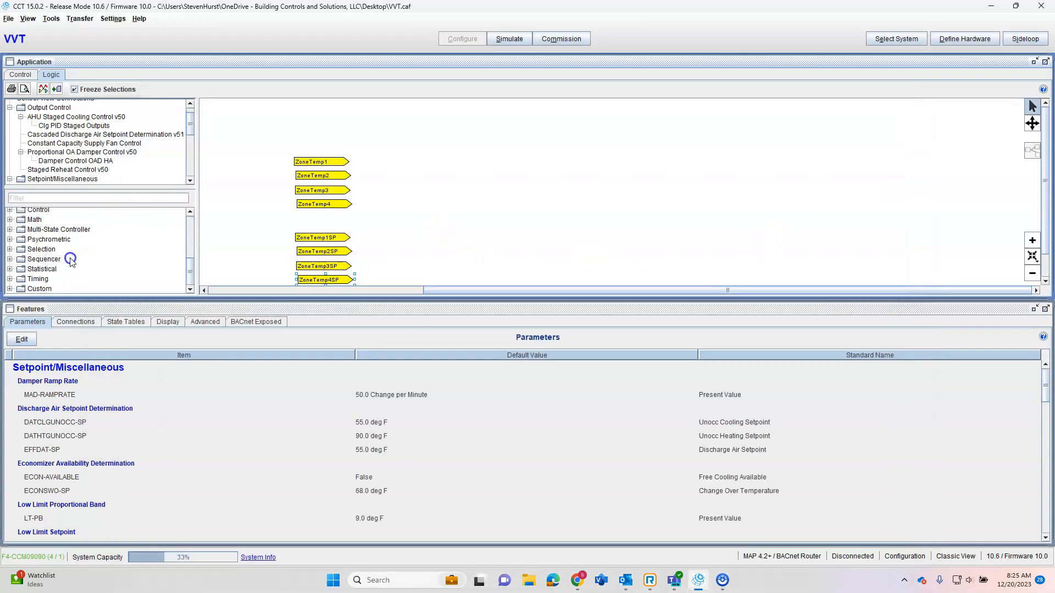
click(10, 269)
drag(37, 267, 503, 166)
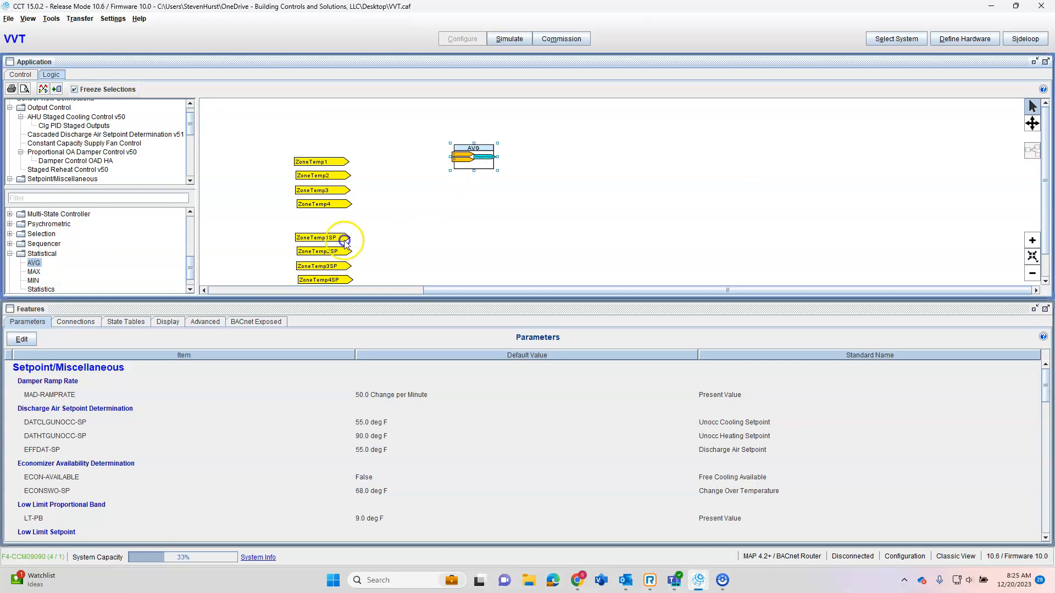
drag(36, 271, 53, 273)
drag(469, 205, 473, 193)
drag(33, 280, 469, 238)
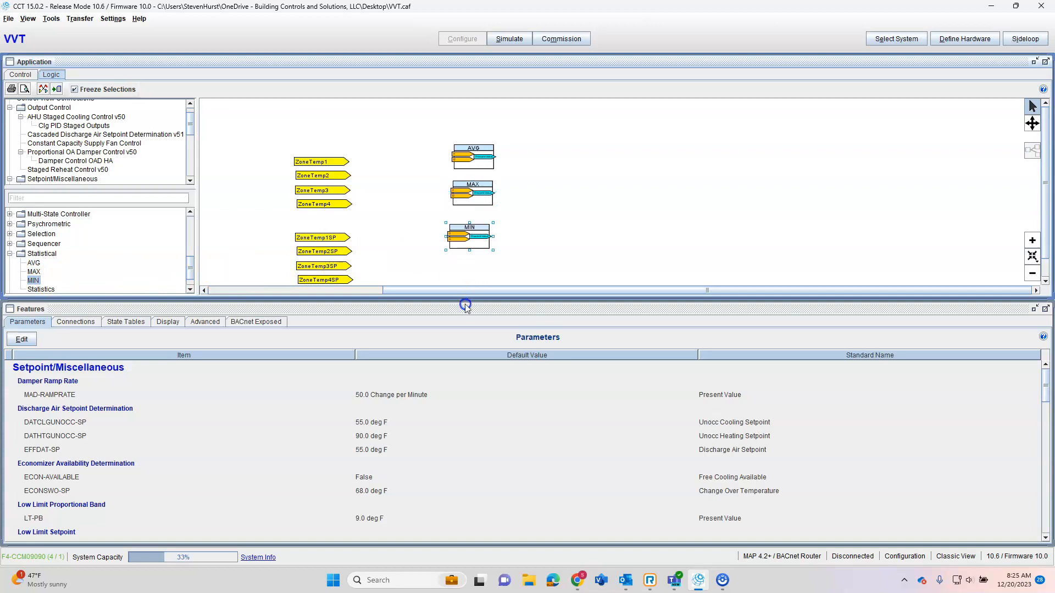
Enable IO modifications on the AVG block and add further Float inputs to it.
double_click(477, 157)
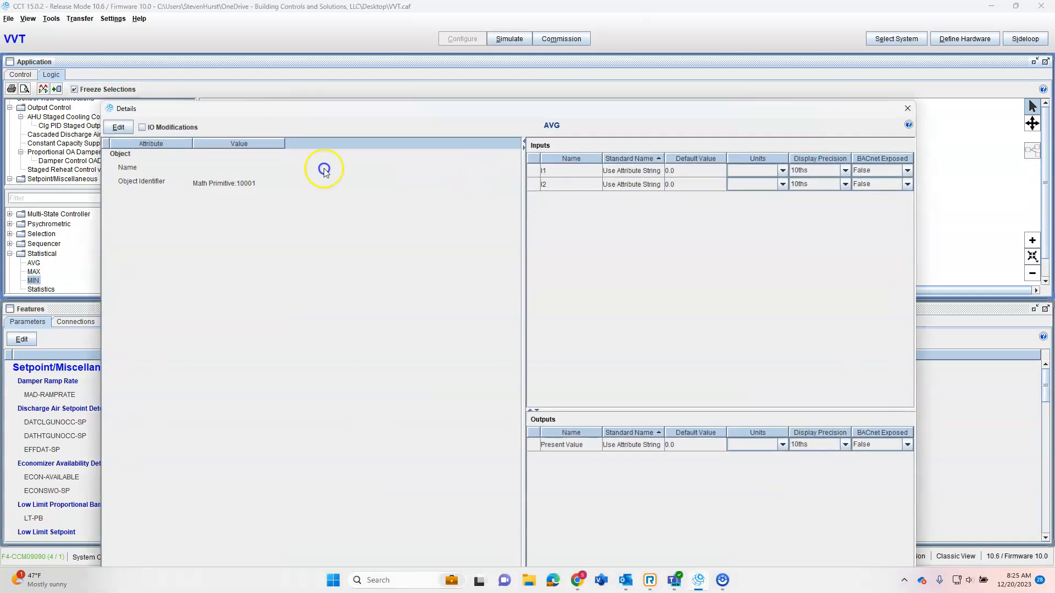
click(143, 128)
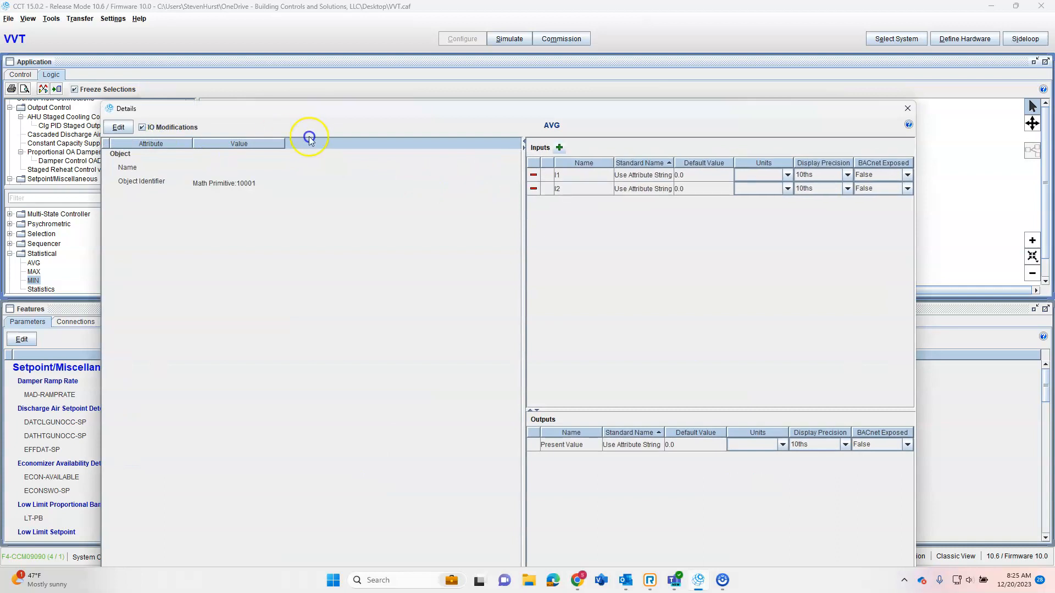
click(560, 147)
click(417, 290)
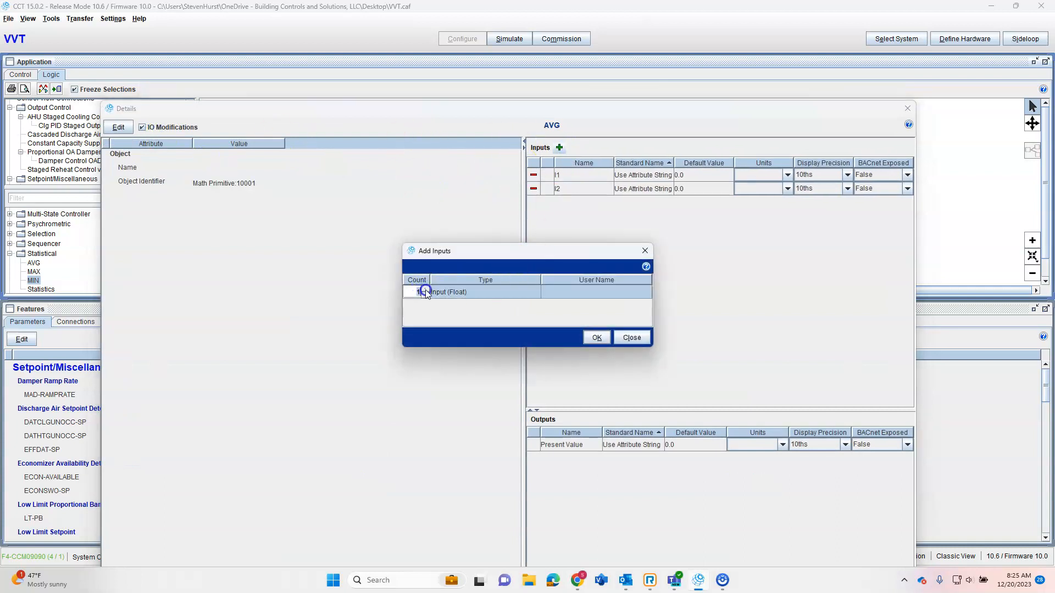
click(424, 290)
click(596, 337)
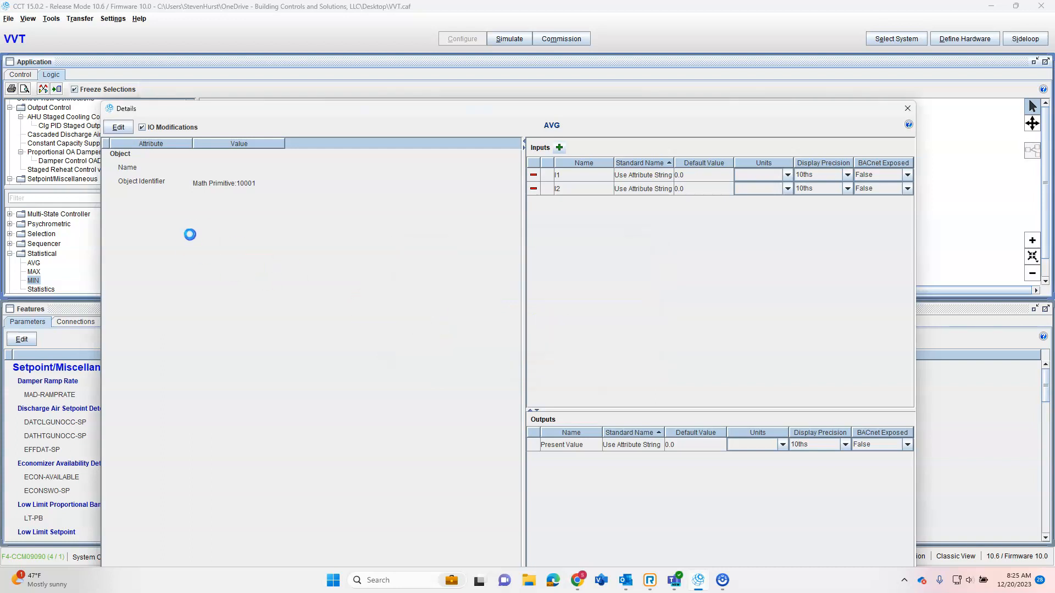
click(130, 144)
click(907, 108)
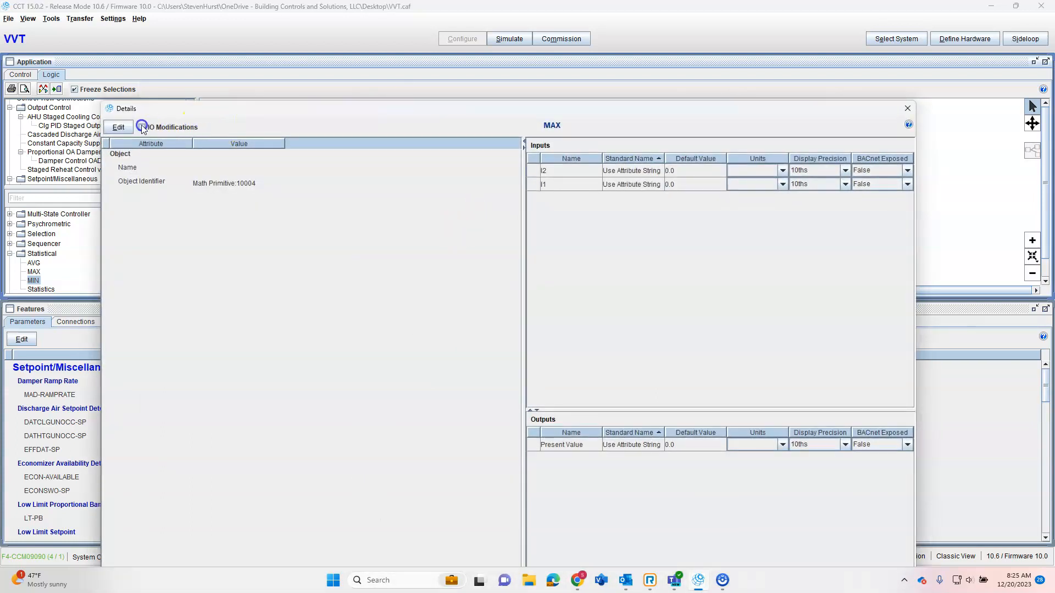
Enable IO modifications on the MAX block and add two Float inputs to it.
click(142, 127)
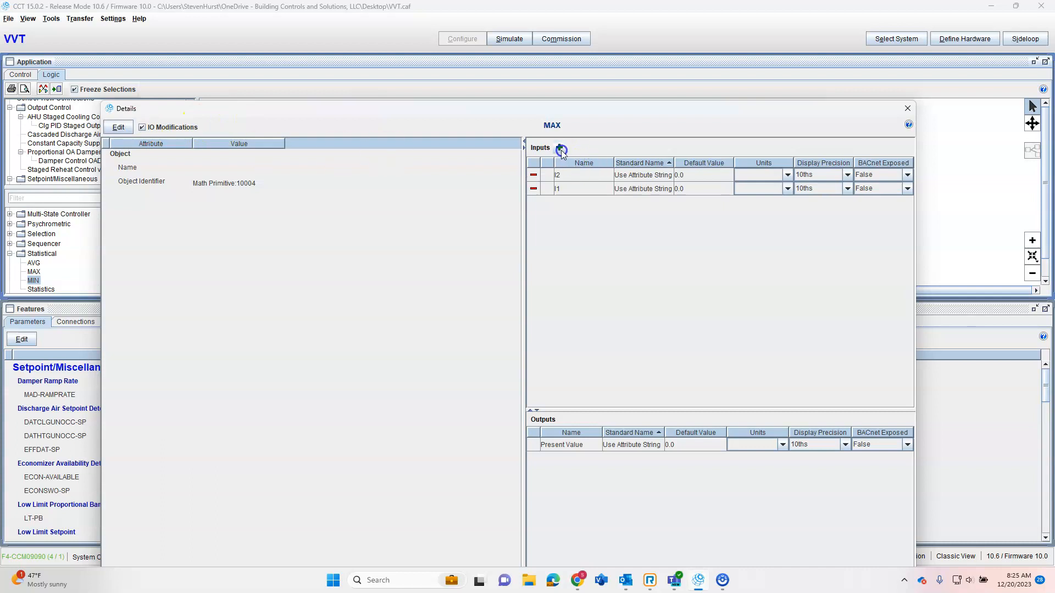
text(2)
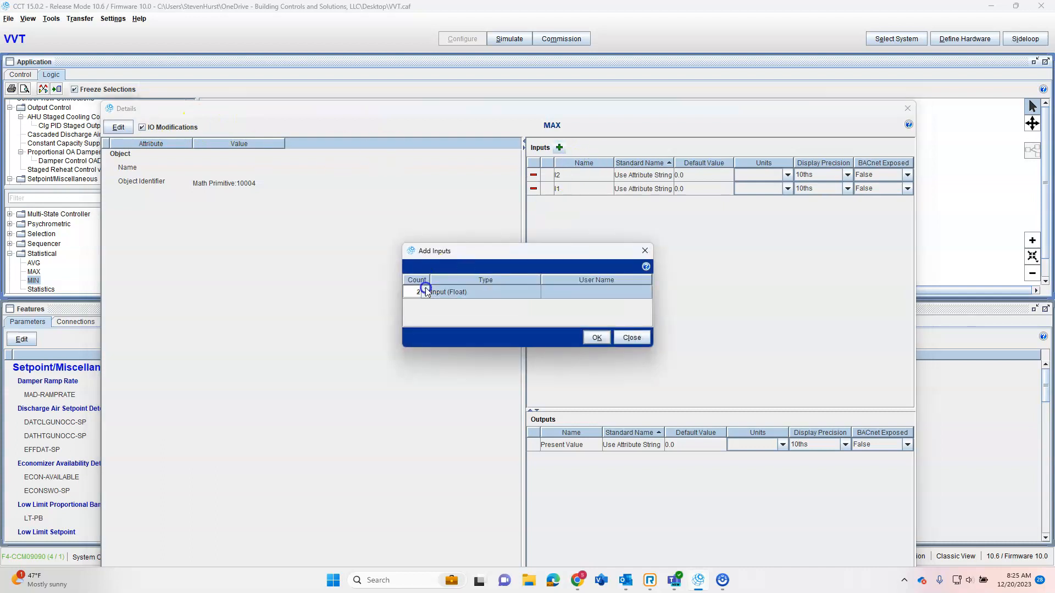
click(596, 337)
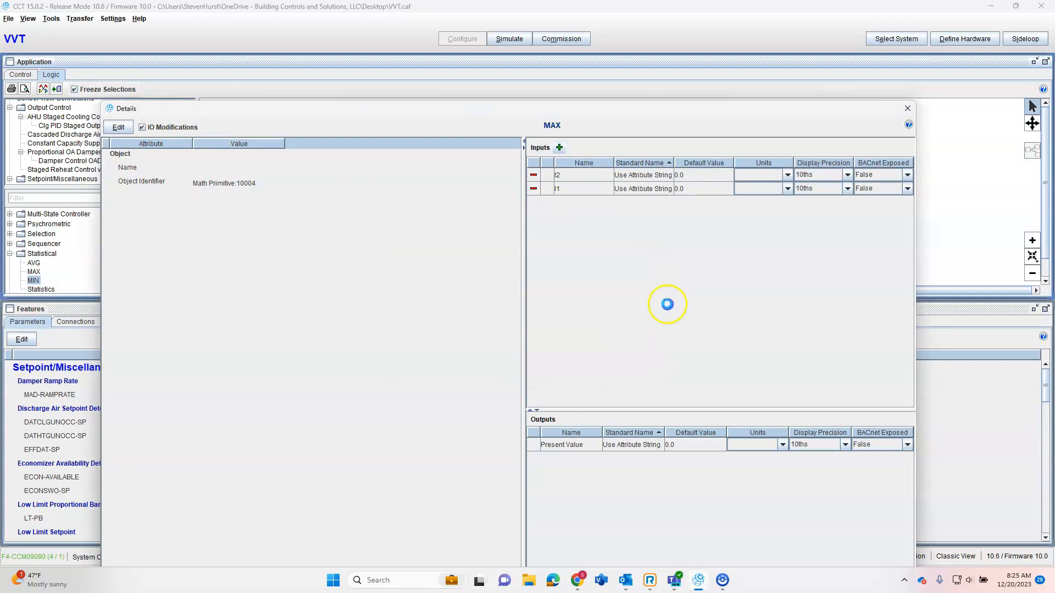
Enable IO modifications on the MIN block and add two Float inputs to it.
click(911, 104)
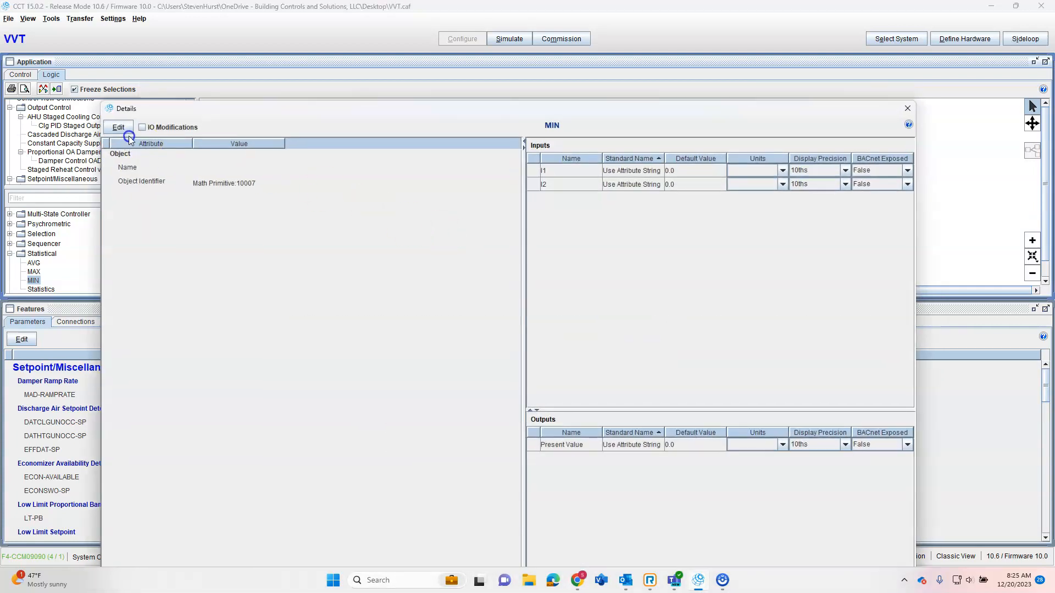
click(142, 127)
click(559, 147)
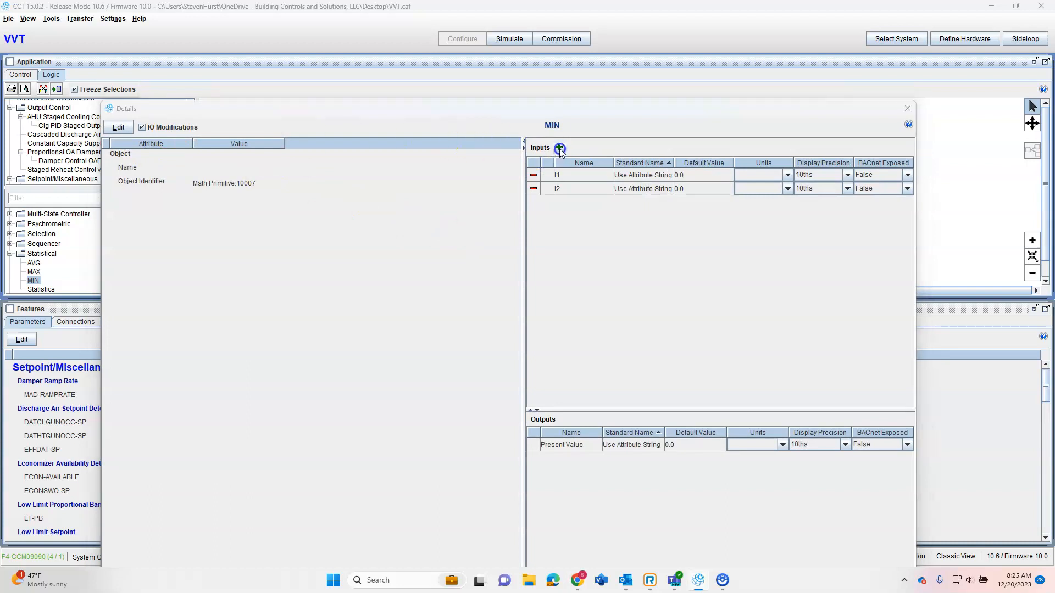
click(426, 291)
text(1)
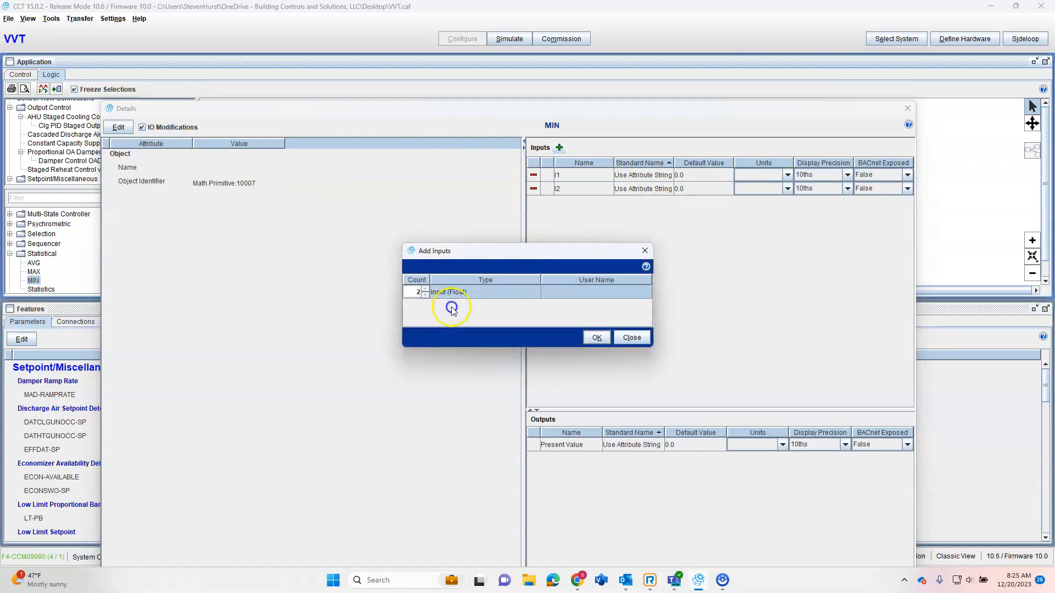
click(596, 338)
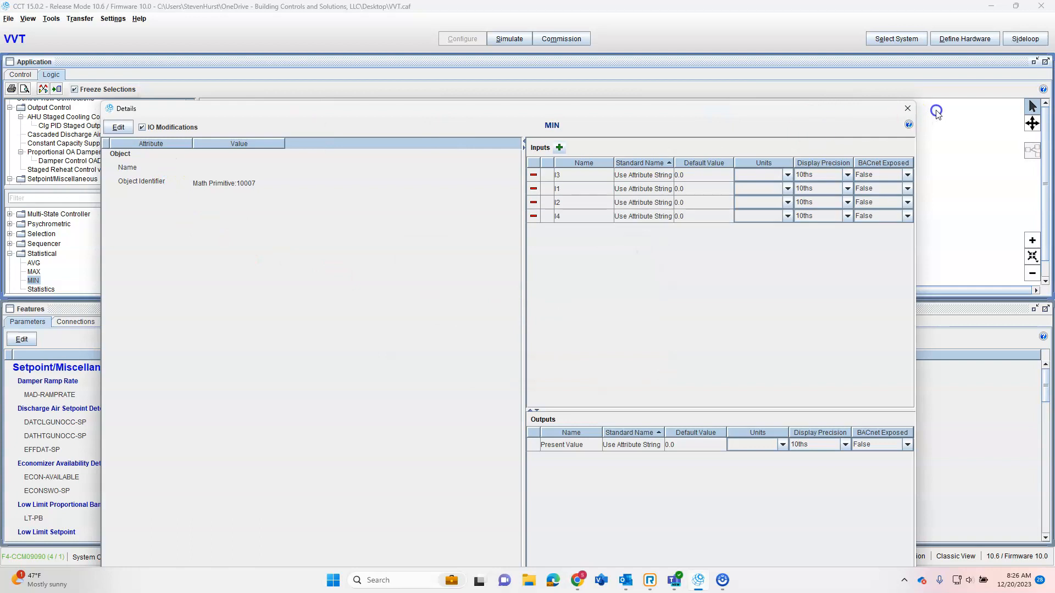
click(906, 108)
Duplicate the AVG, MAX and MIN blocks together and place the copies directly below the originals.
drag(441, 121, 535, 193)
scroll(534, 207, up, 5)
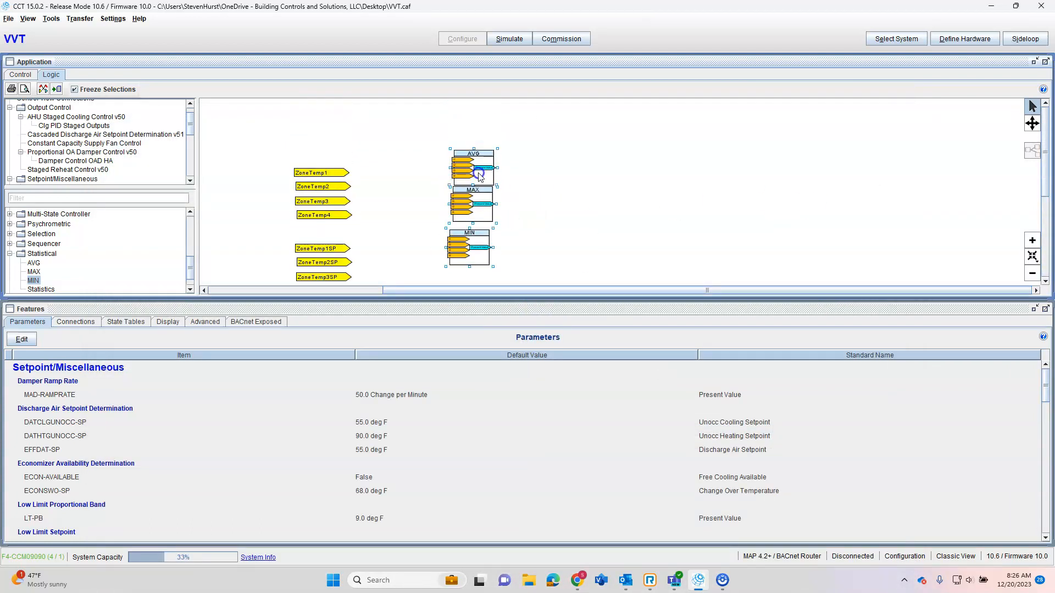
right_click(476, 172)
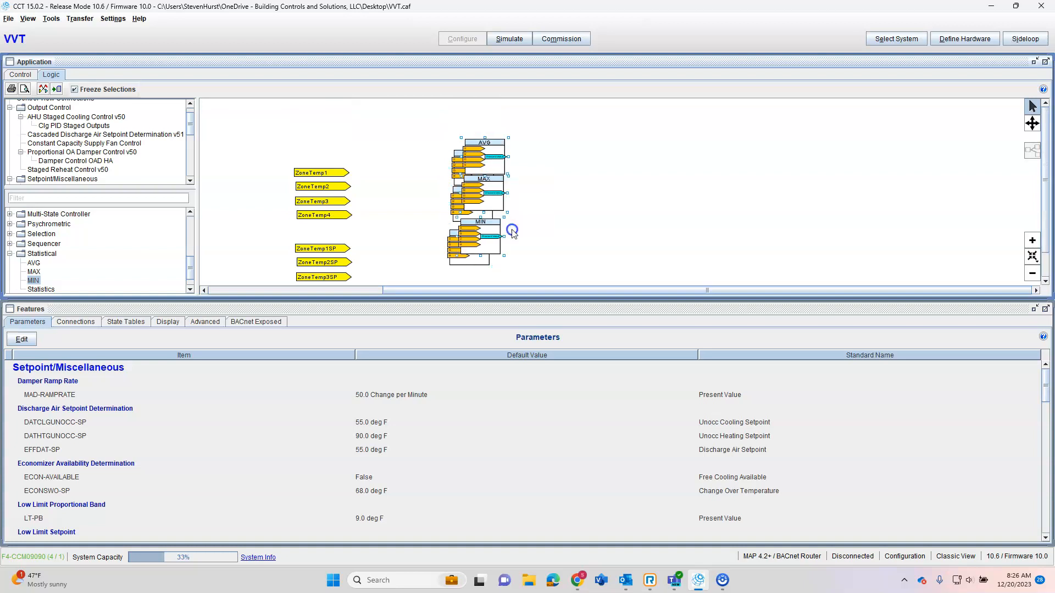
drag(499, 180, 484, 164)
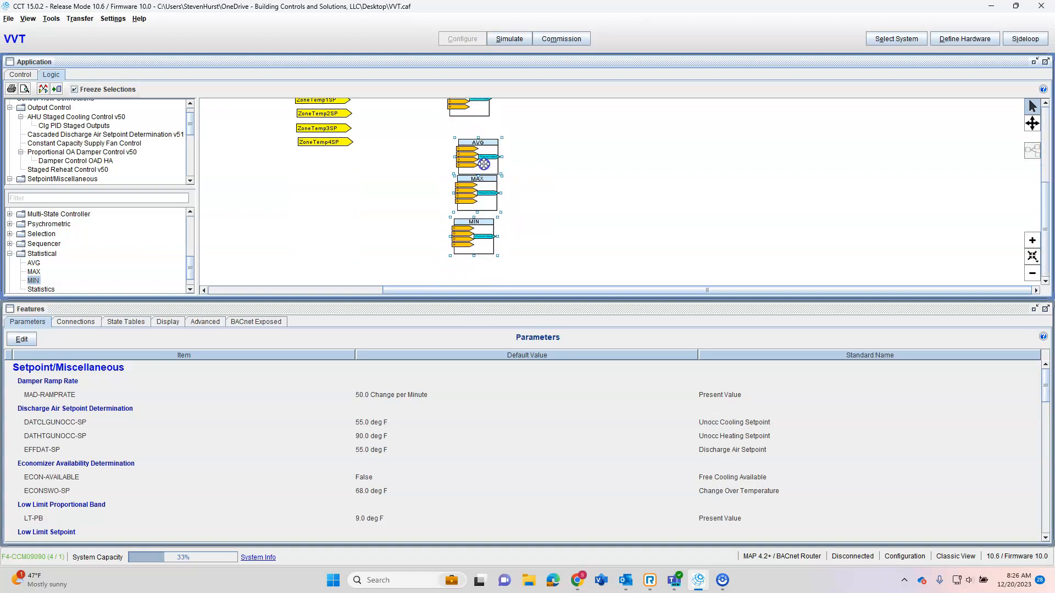
Wire ZoneTemp1 to the first input of the upper AVG block.
scroll(518, 160, up, 8)
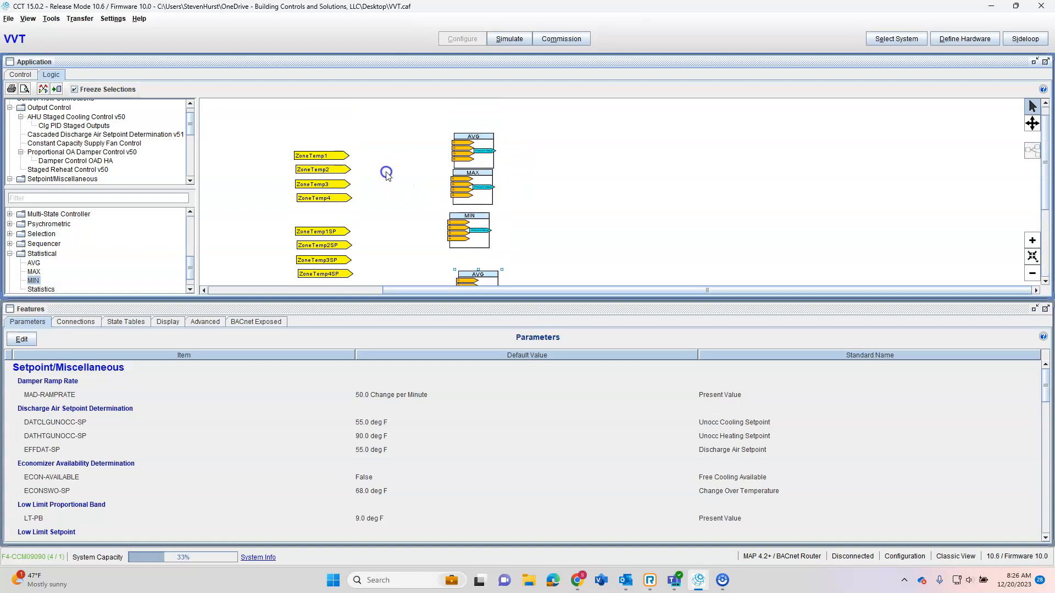
drag(344, 153, 455, 143)
drag(353, 171, 454, 178)
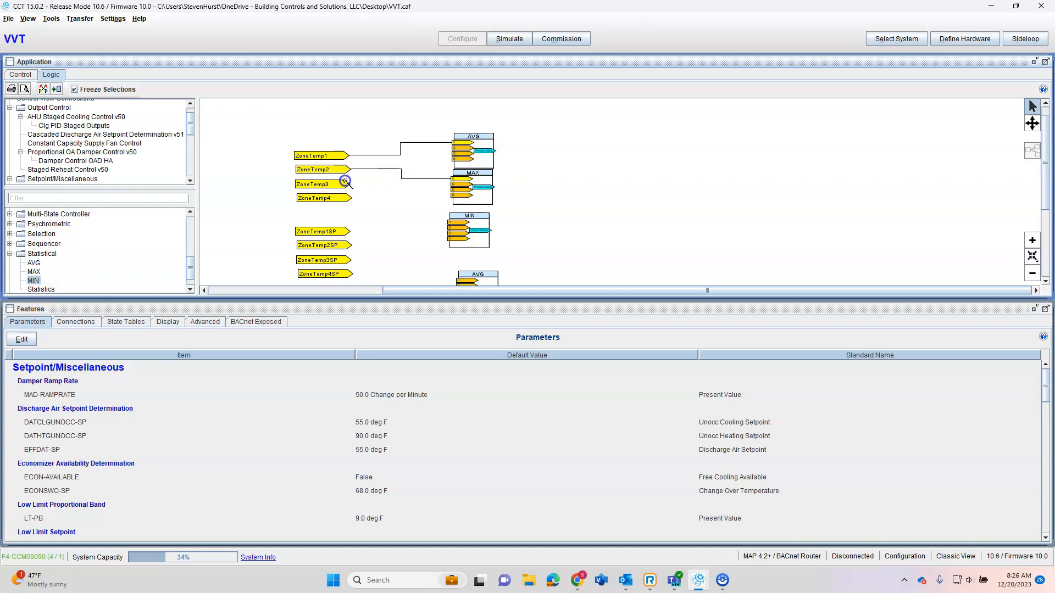
right_click(374, 172)
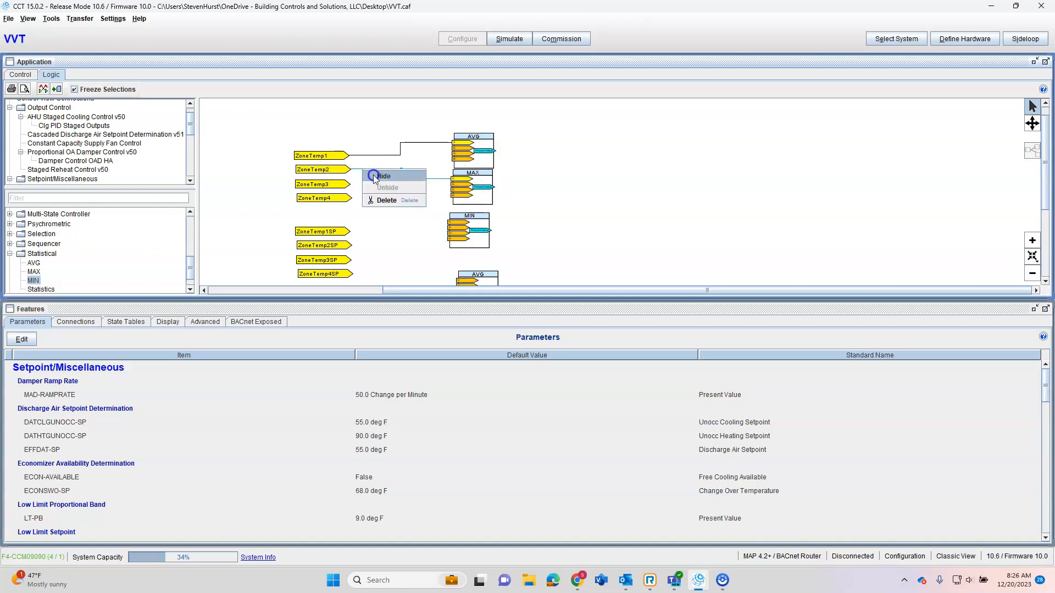
click(396, 201)
click(572, 324)
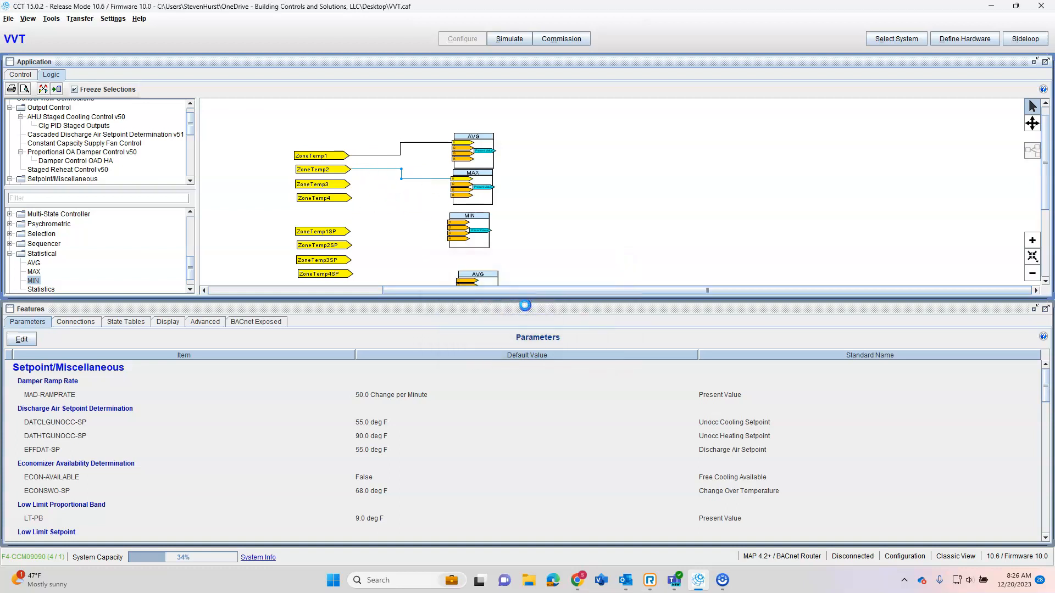
Wire ZoneTemp1 to the first inputs of the upper MAX and MIN blocks, and ZoneTemp2 to the second AVG input.
drag(347, 155, 450, 222)
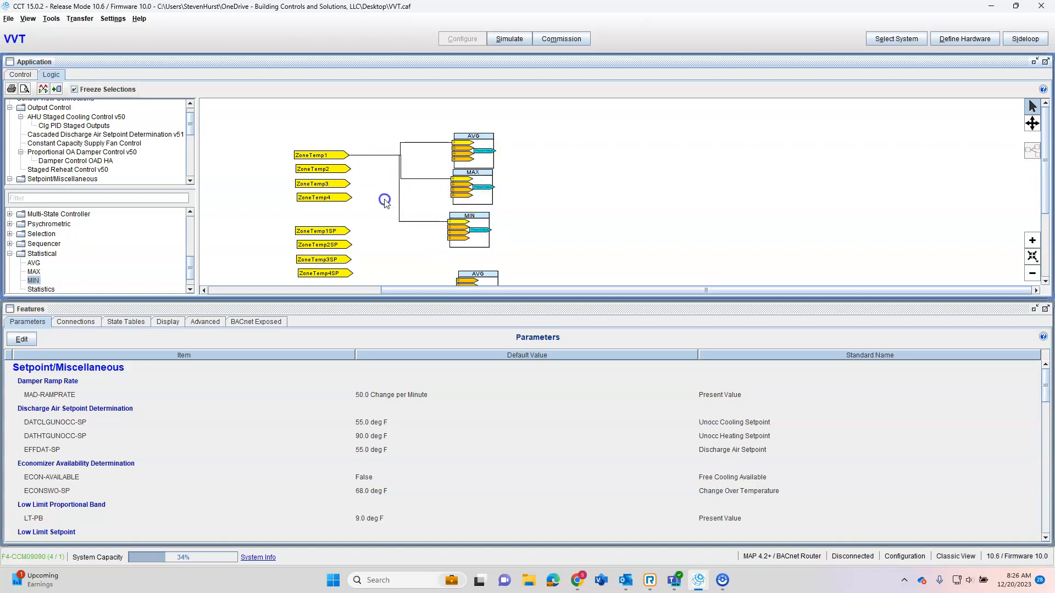
drag(348, 167, 454, 147)
drag(347, 184, 455, 184)
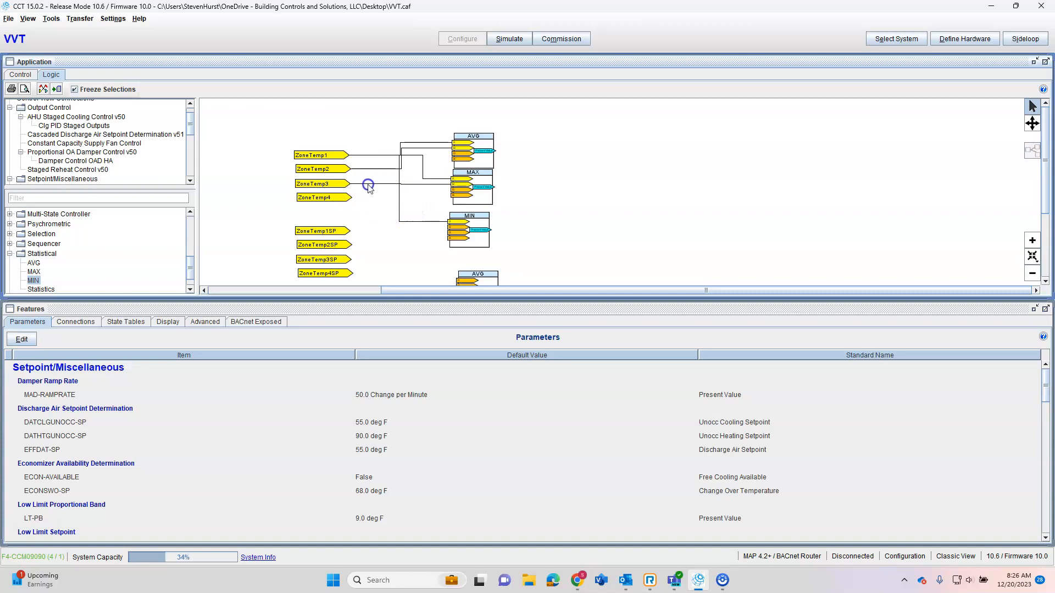
right_click(377, 185)
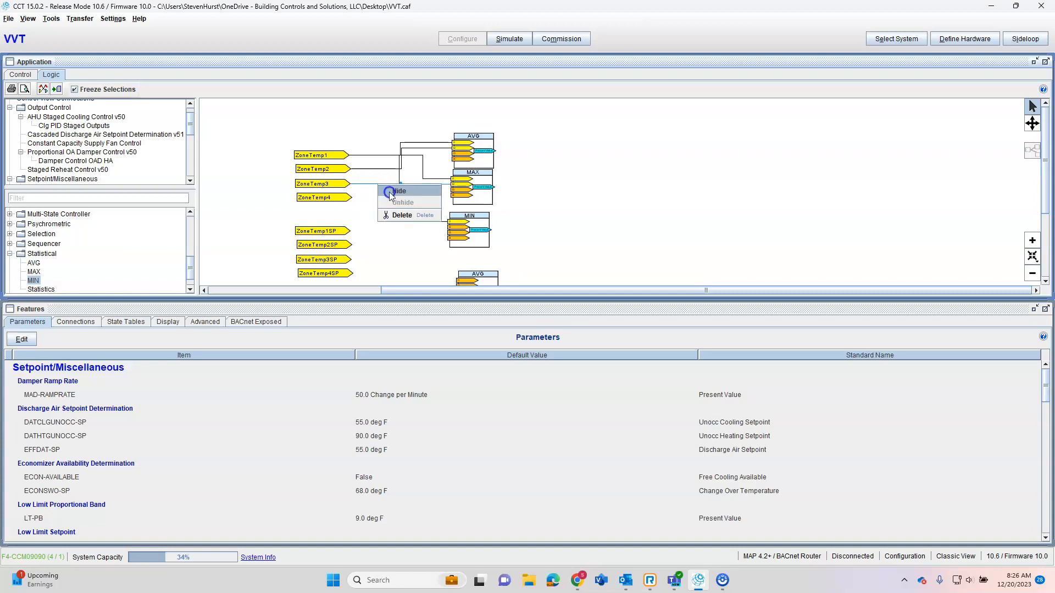
click(393, 211)
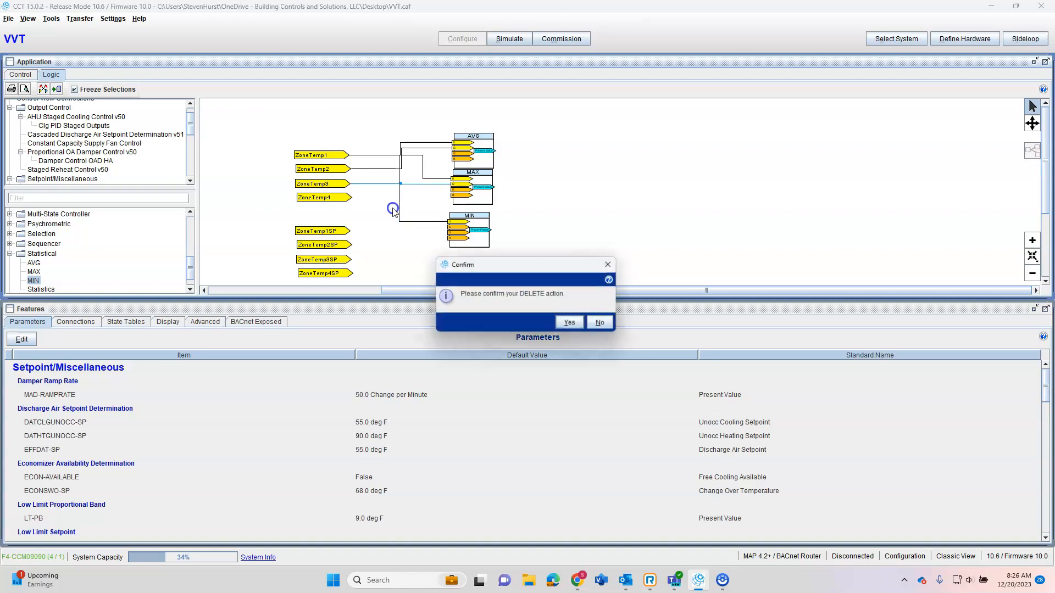
click(570, 324)
Wire ZoneTemp2 to the second inputs of the upper MAX and MIN blocks, and ZoneTemp3 to the third inputs of AVG, MAX and MIN.
drag(354, 169, 453, 186)
drag(347, 168, 449, 226)
drag(346, 183, 347, 184)
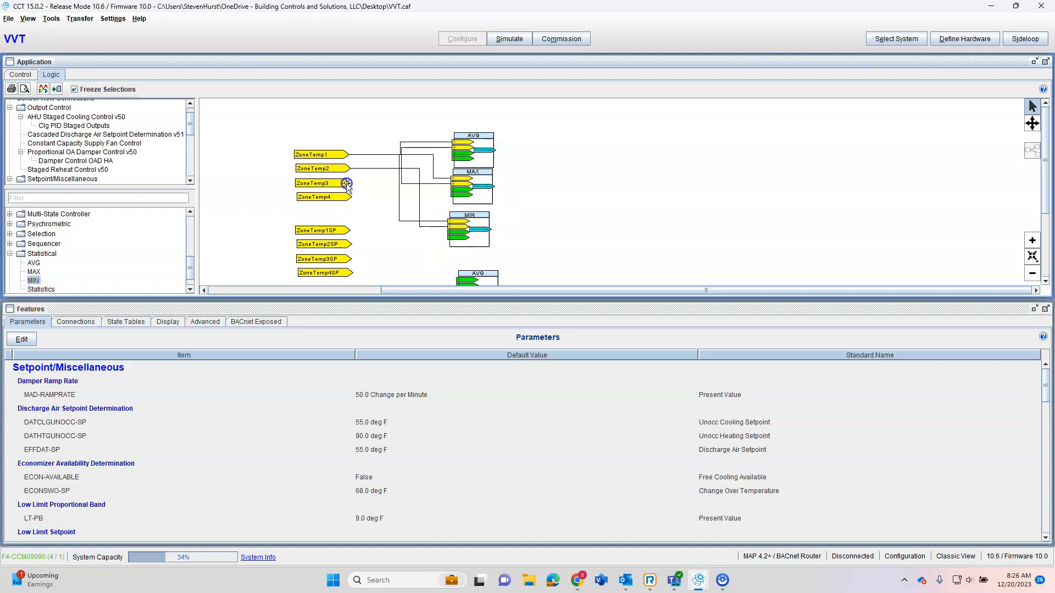
drag(455, 149, 455, 150)
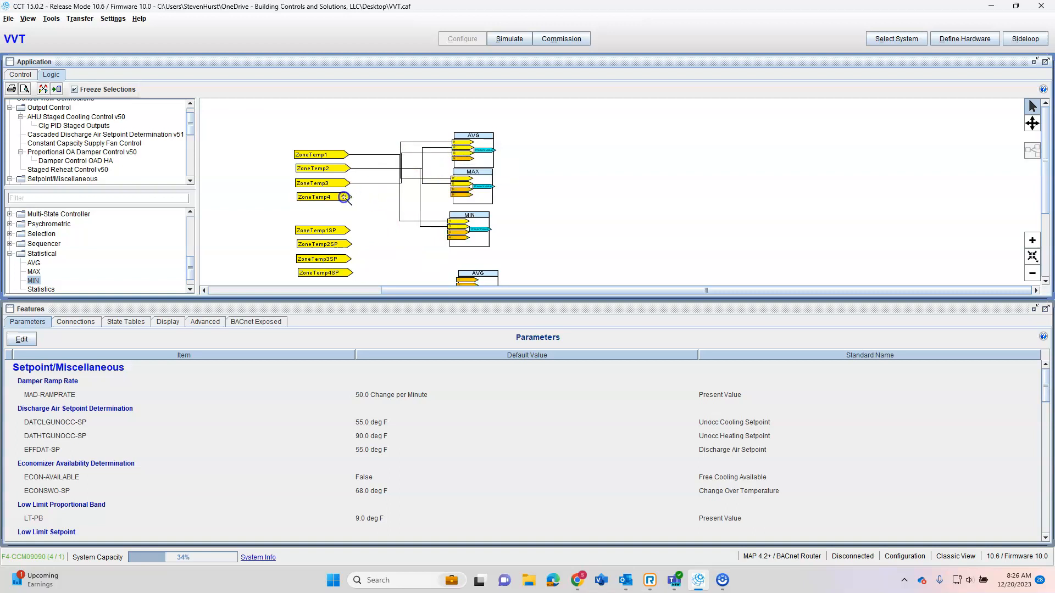
drag(346, 184, 455, 190)
drag(345, 184, 450, 233)
Wire ZoneTemp4 to the fourth inputs of the upper AVG, MAX and MIN blocks.
drag(354, 199, 453, 158)
drag(348, 199, 348, 199)
drag(444, 190, 446, 193)
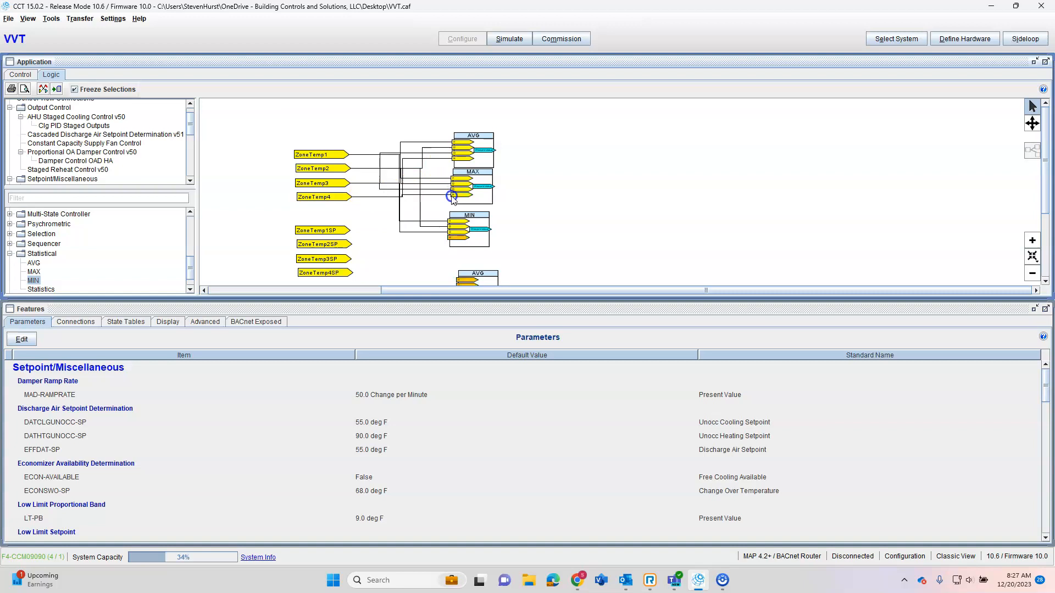
drag(349, 198, 454, 247)
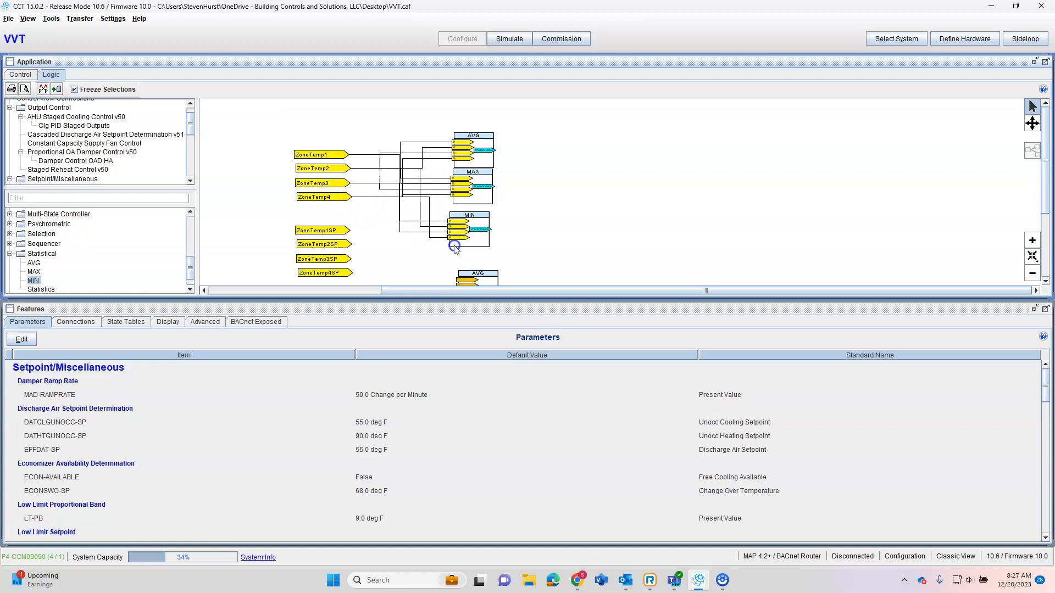
Hide the connection lines running from ZoneTemp1, ZoneTemp2, ZoneTemp3 and ZoneTemp4 to the statistical blocks.
right_click(370, 157)
click(391, 162)
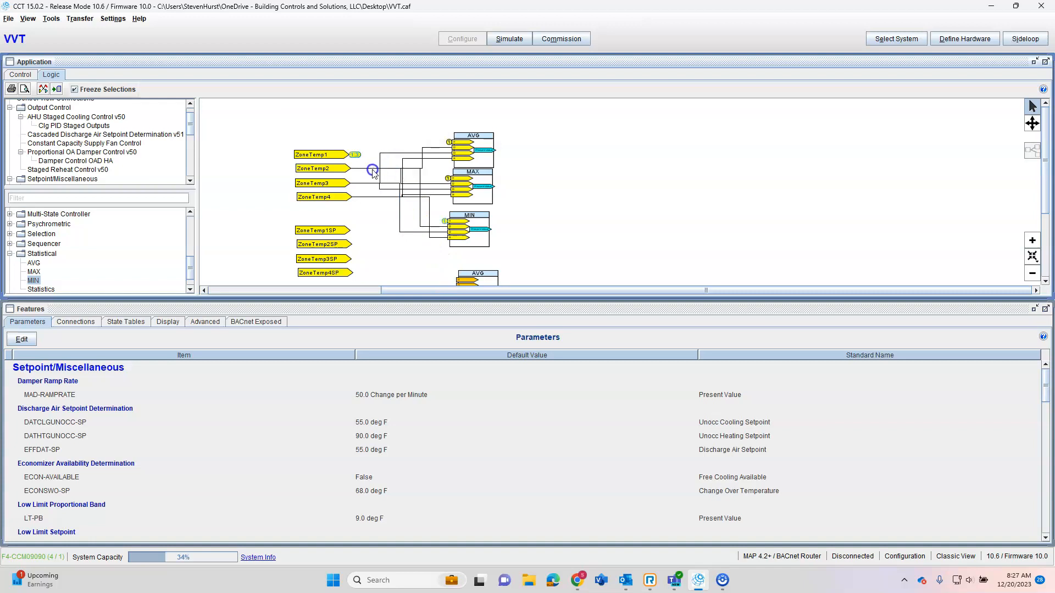
right_click(373, 172)
click(382, 179)
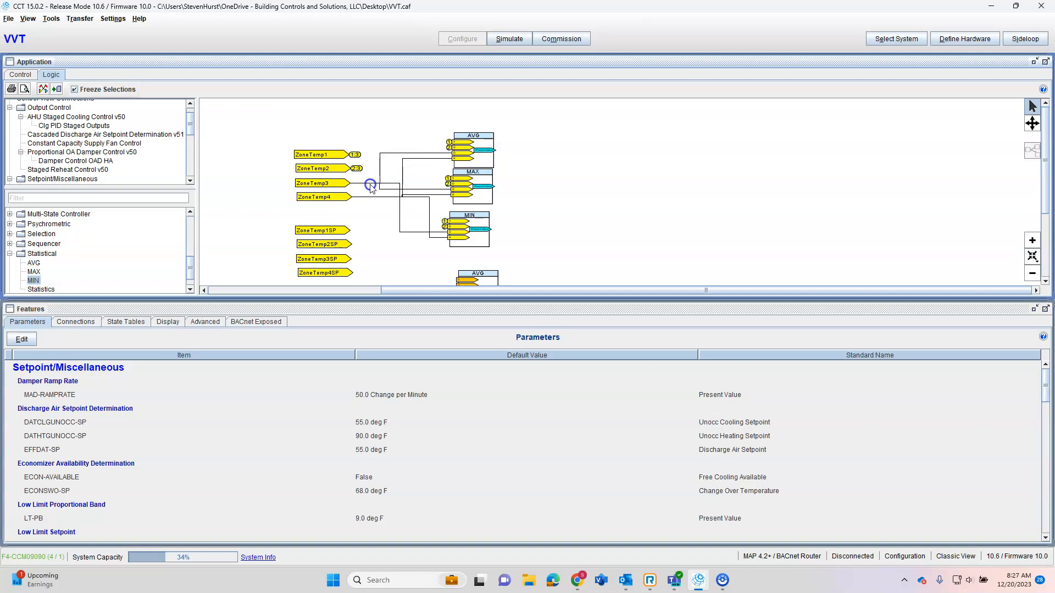
right_click(372, 187)
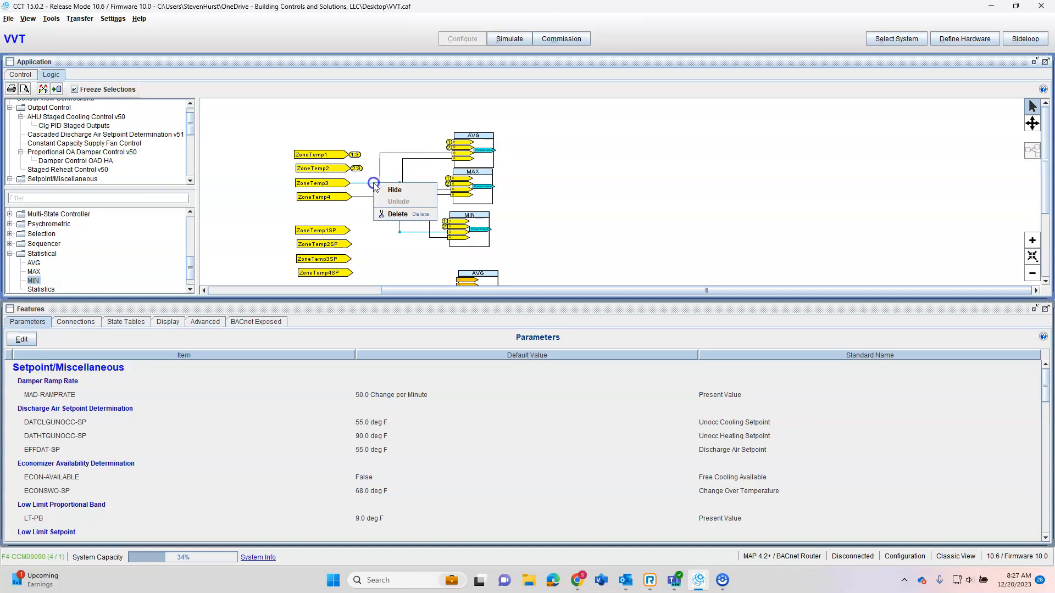
click(387, 190)
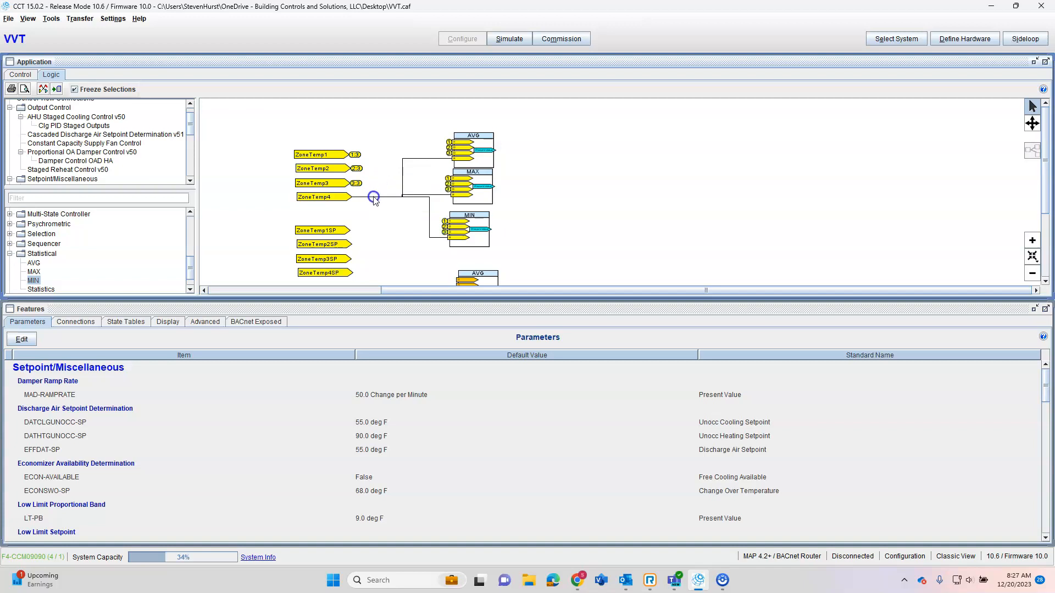
right_click(402, 194)
click(419, 201)
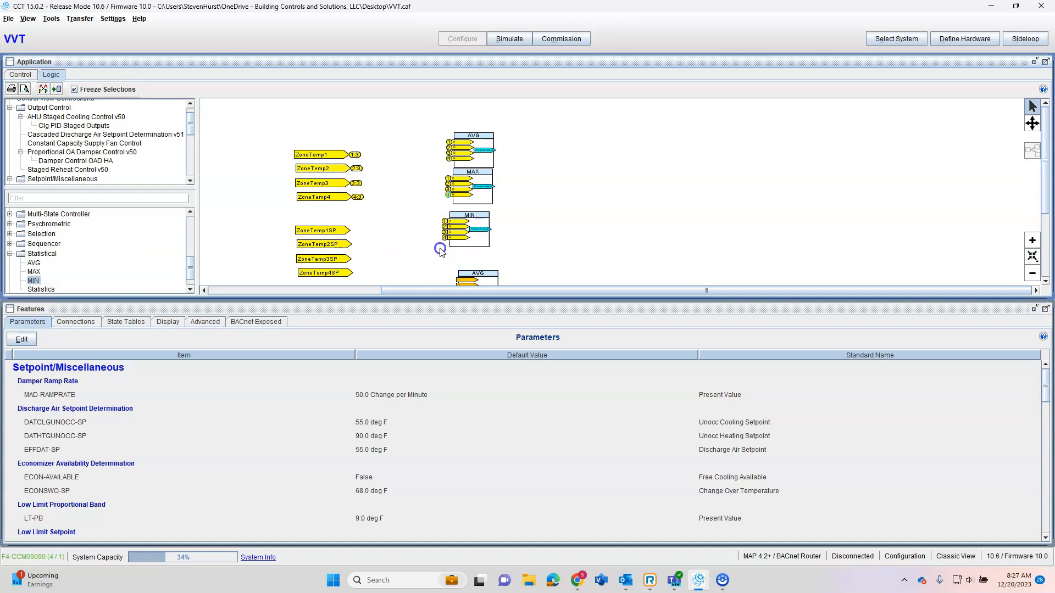
Wire ZoneTemp1SP and ZoneTemp2SP to the first and second inputs of the lower AVG, MAX and MIN blocks.
scroll(440, 250, down, 3)
drag(343, 181, 459, 230)
scroll(441, 235, down, 3)
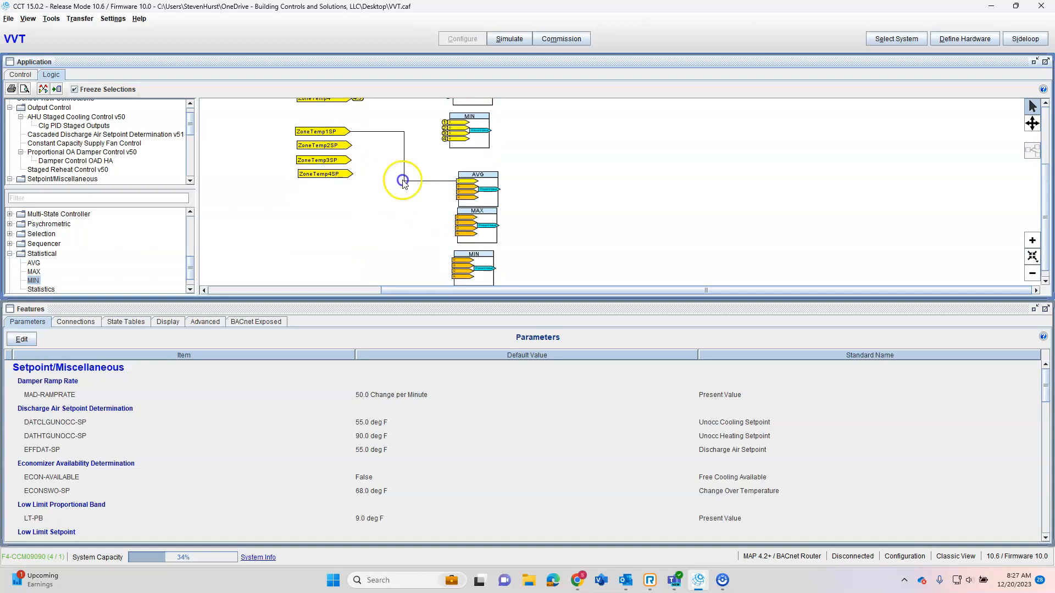
drag(346, 130, 457, 218)
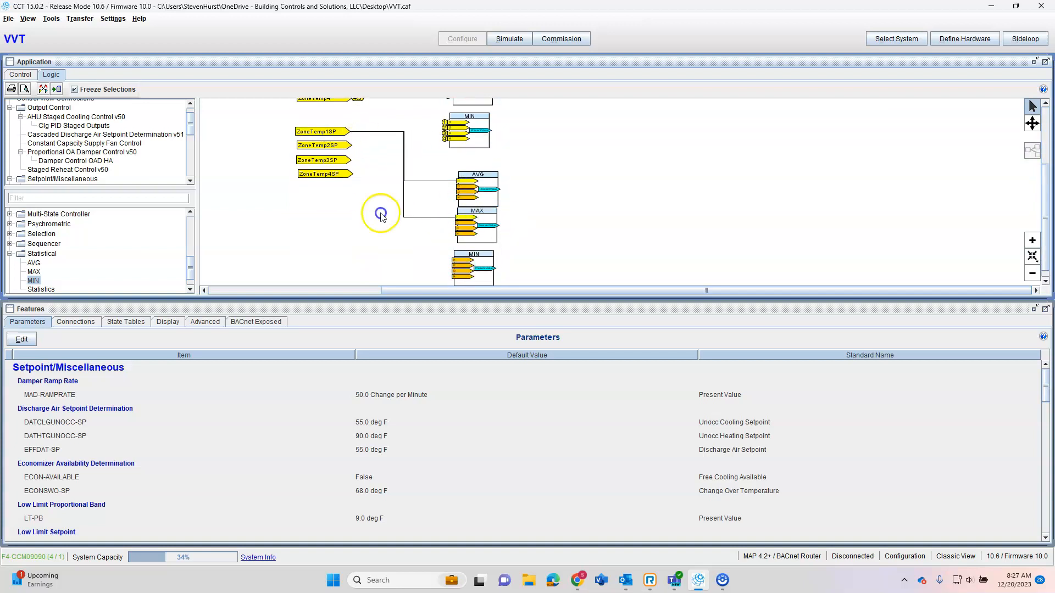
drag(347, 131, 456, 261)
drag(345, 145, 458, 186)
drag(345, 145, 457, 222)
drag(345, 145, 457, 267)
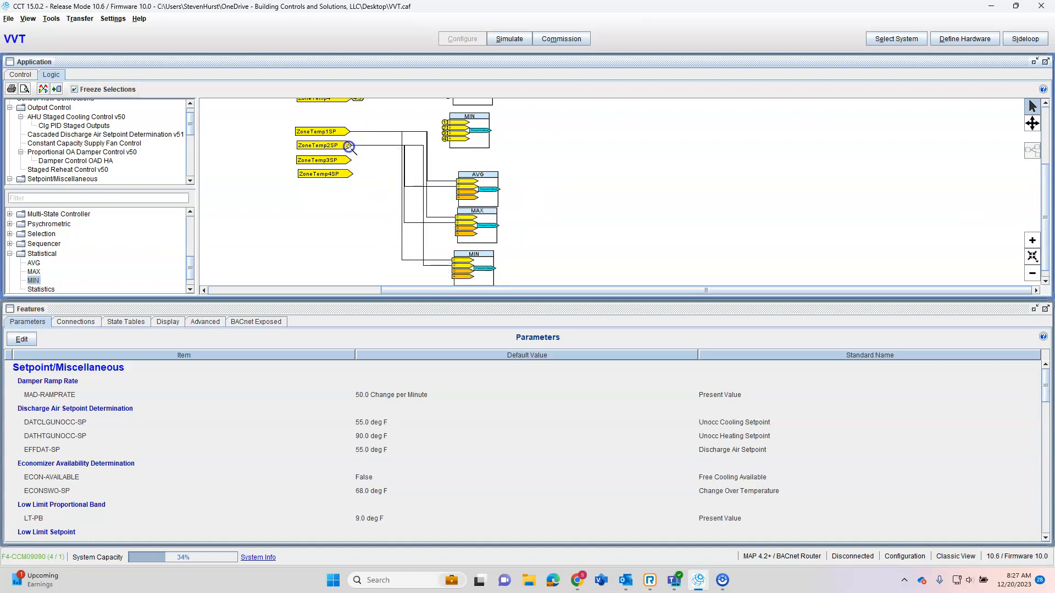
Wire ZoneTemp3SP and ZoneTemp4SP to the third and fourth inputs of the lower AVG, MAX and MIN blocks.
drag(343, 160, 458, 192)
drag(345, 160, 459, 229)
drag(345, 160, 457, 270)
drag(346, 174, 456, 276)
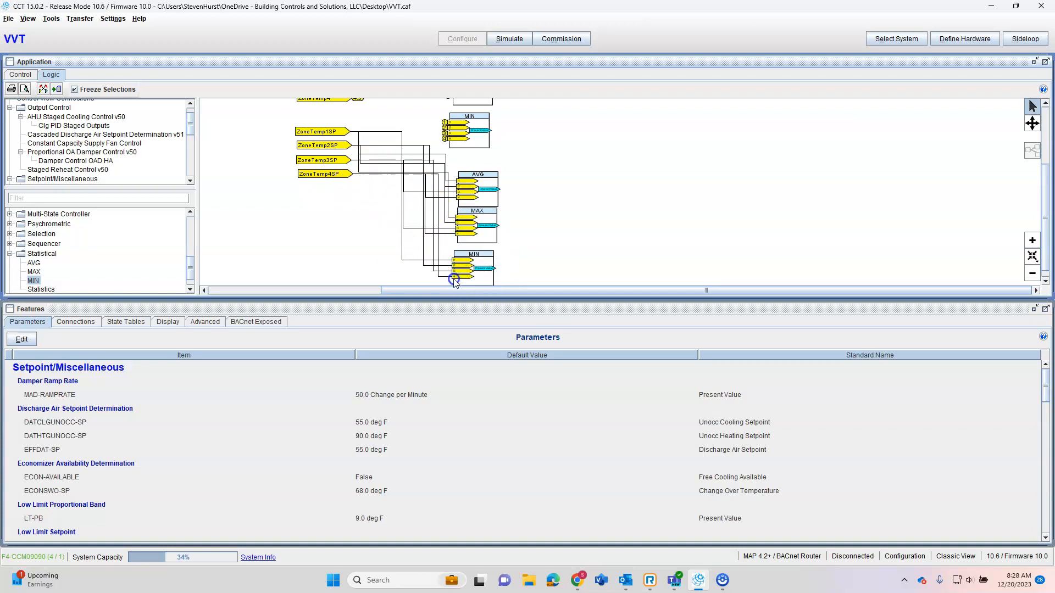
Hide the connection lines running from the four ZoneTempSP inputs to the lower statistical blocks.
click(375, 133)
right_click(375, 134)
click(369, 149)
click(365, 146)
right_click(360, 147)
click(368, 152)
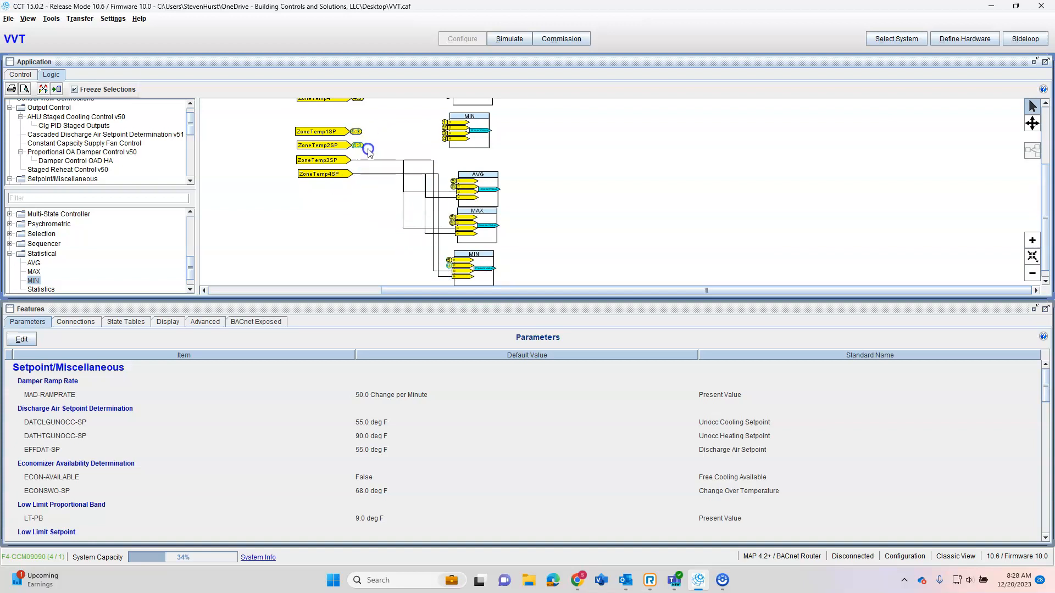
click(370, 162)
right_click(369, 161)
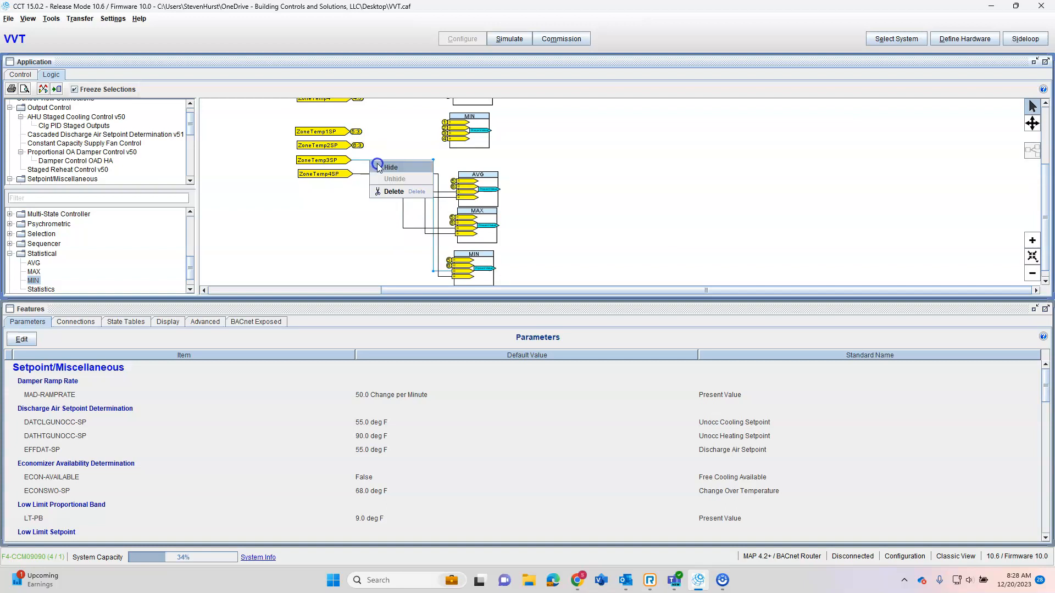
click(375, 167)
click(376, 174)
right_click(376, 175)
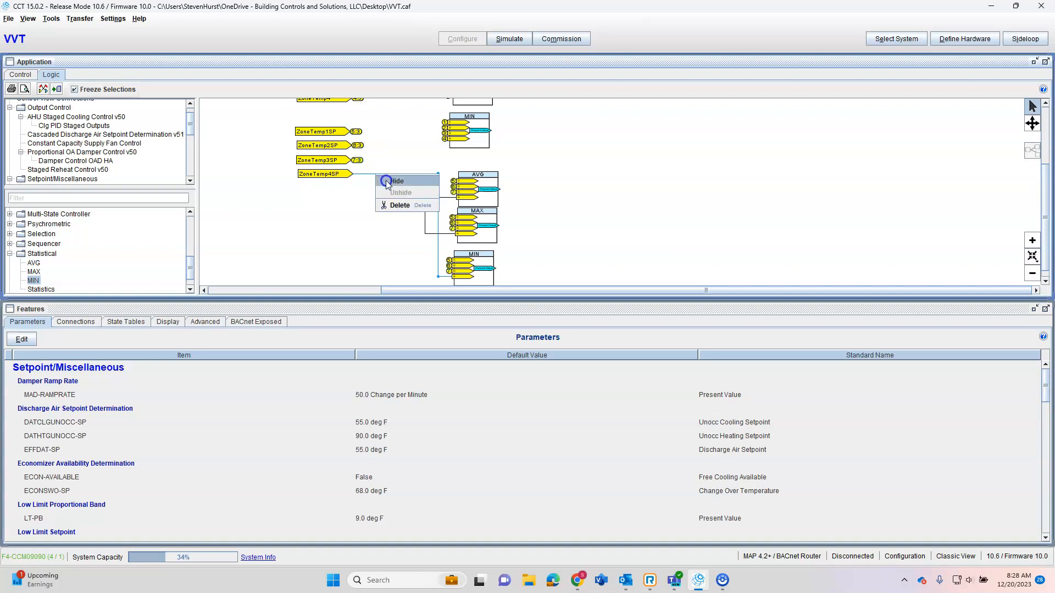
click(381, 180)
Place an Output (Float) activity output beside the upper AVG block and open its details.
scroll(517, 227, up, 4)
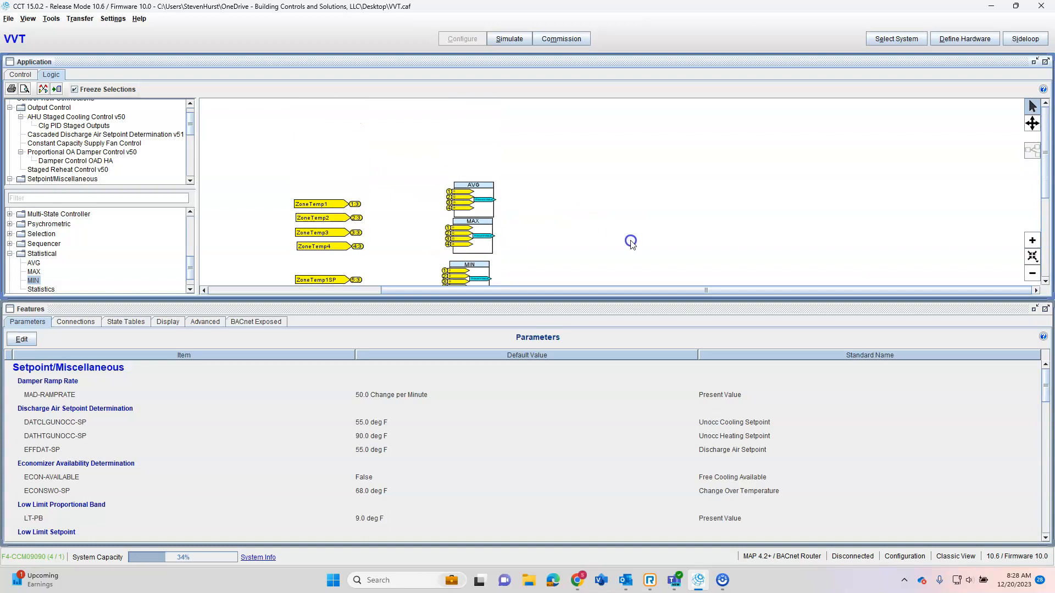
scroll(85, 251, up, 10)
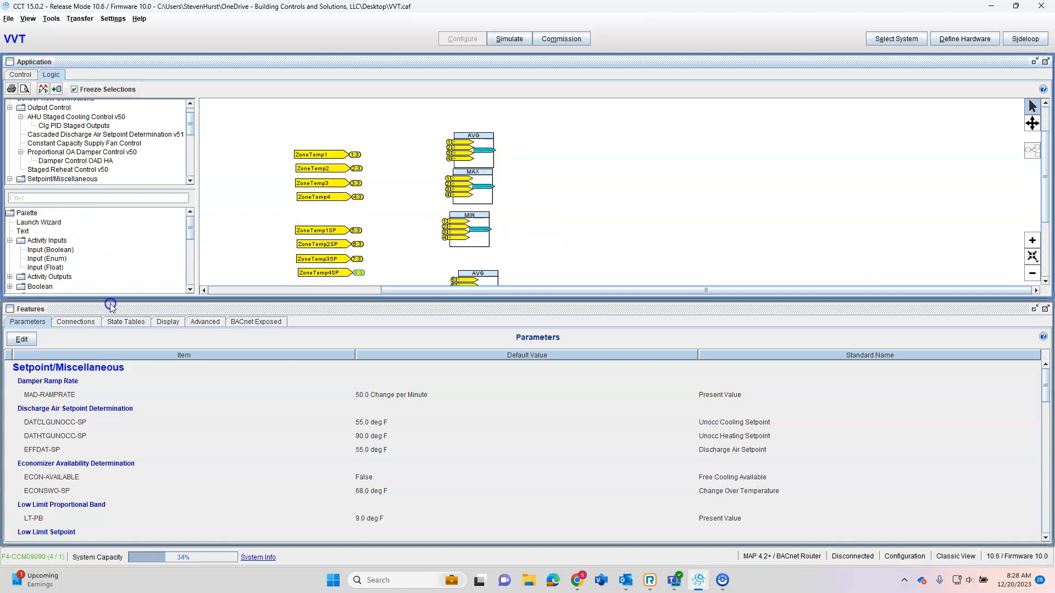
click(9, 276)
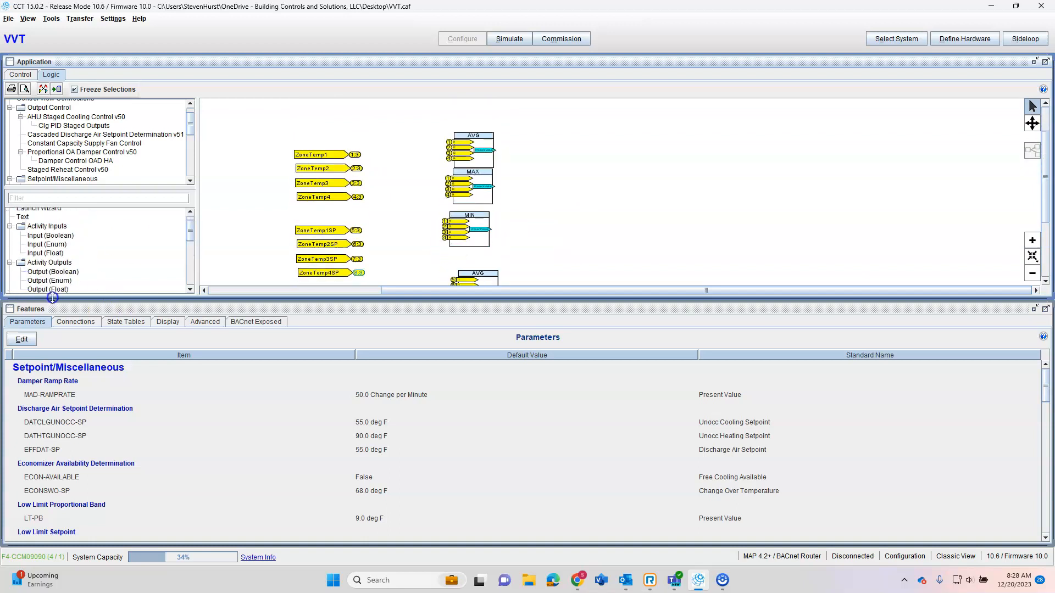
drag(53, 290, 601, 183)
drag(591, 146, 604, 149)
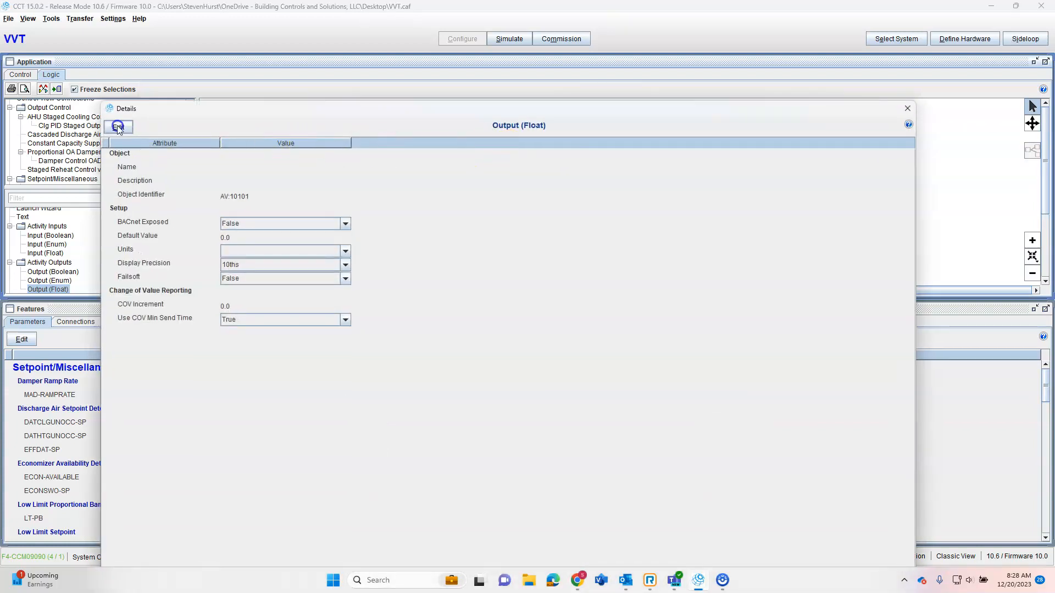
Name the new Output (Float) activity output AvgTemp and close its details.
click(119, 127)
click(257, 167)
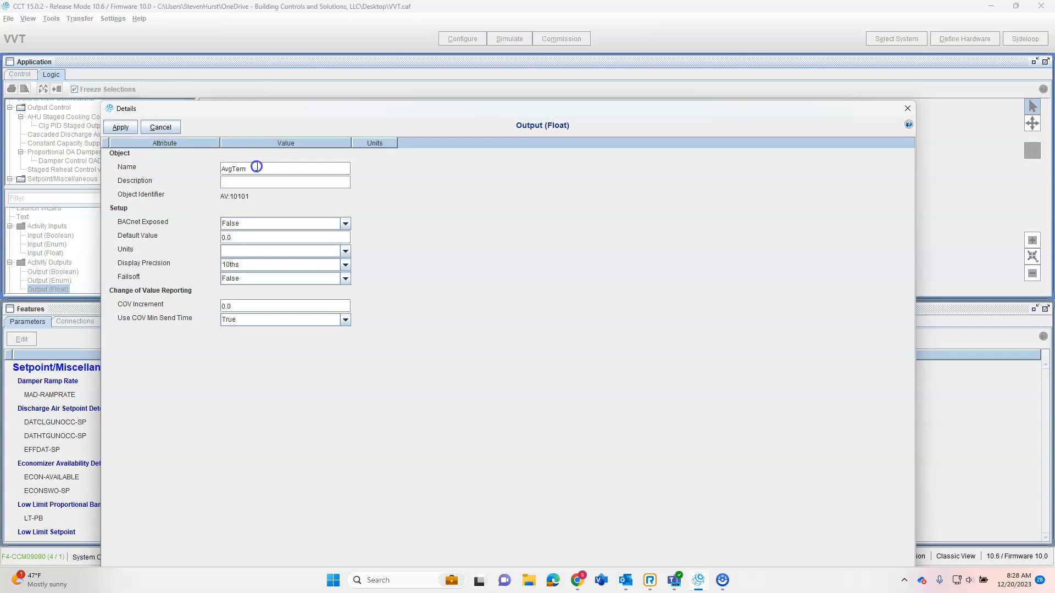
click(120, 127)
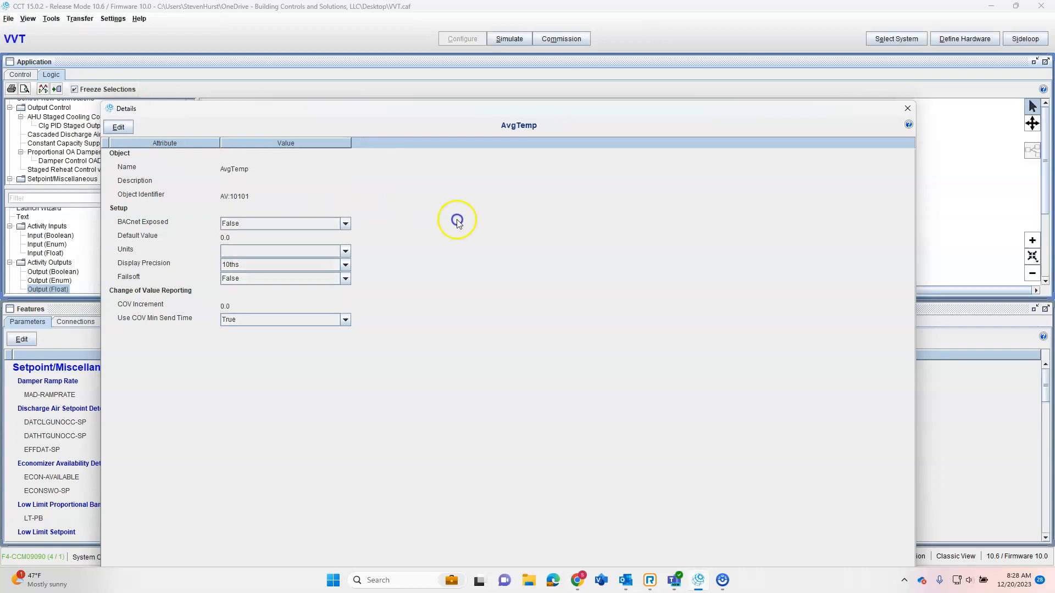
click(907, 109)
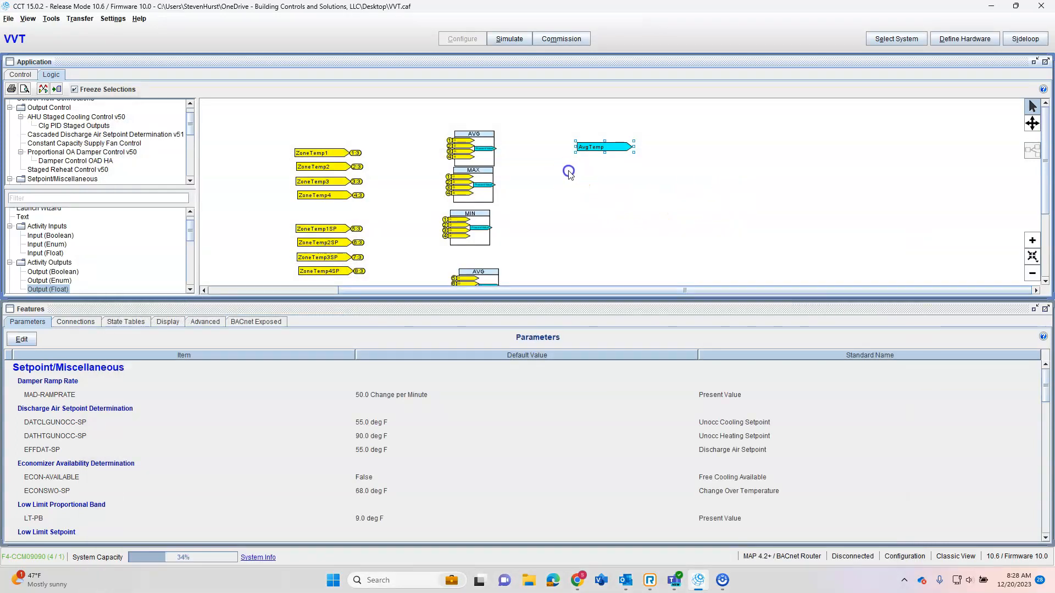
Duplicate the AvgTemp output, place the copy beside the upper MAX block and rename it MaxTemp.
right_click(604, 150)
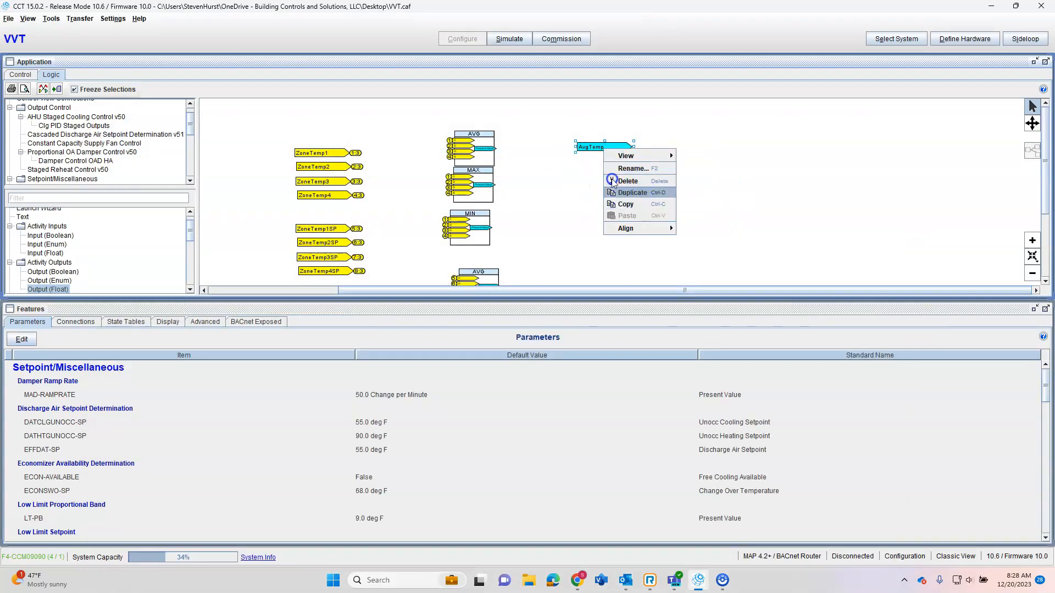
drag(614, 141, 601, 184)
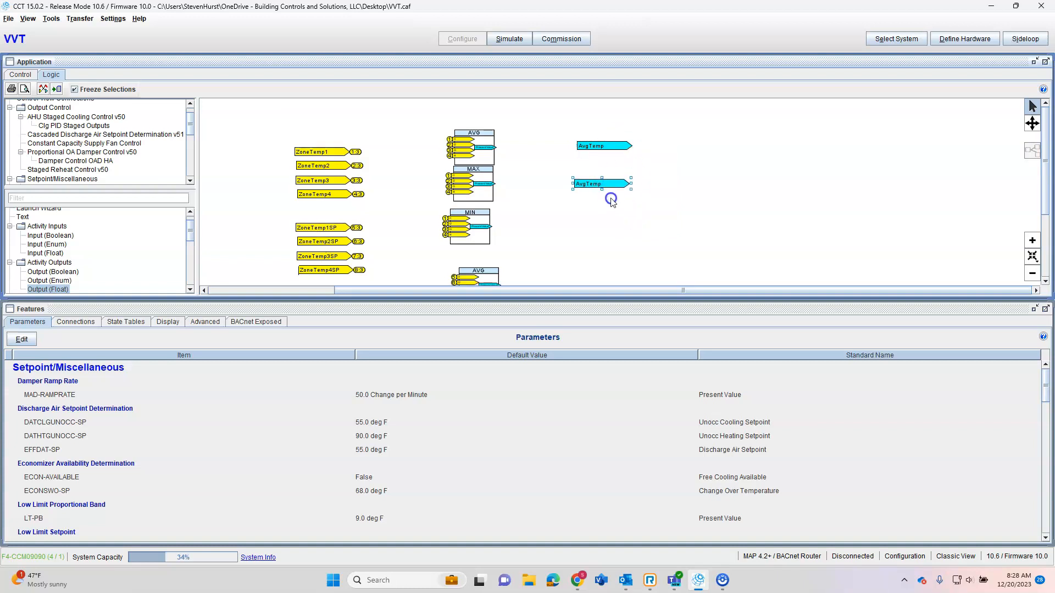
double_click(602, 186)
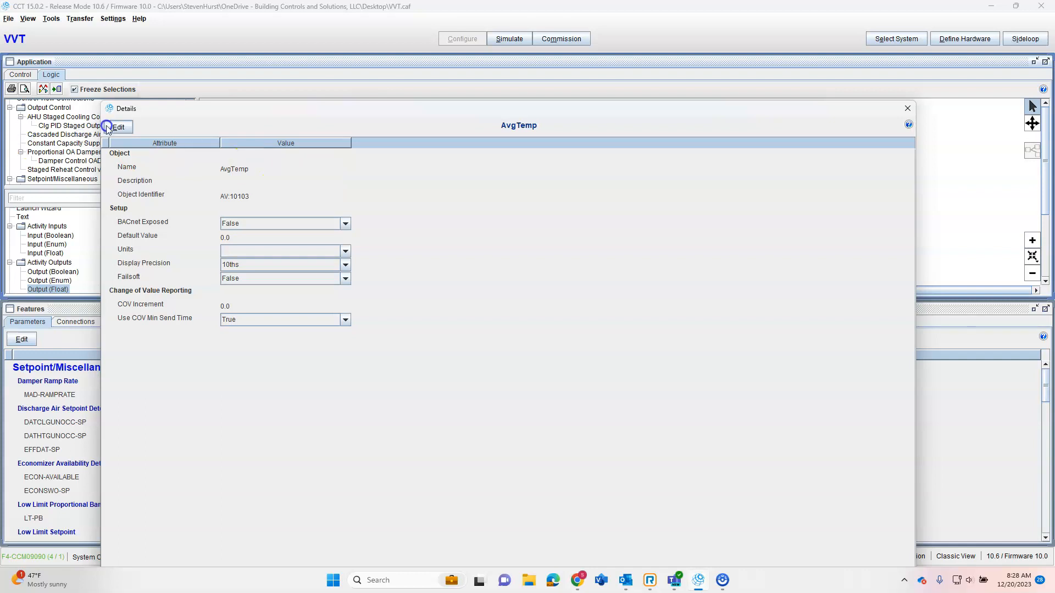
click(112, 128)
double_click(231, 169)
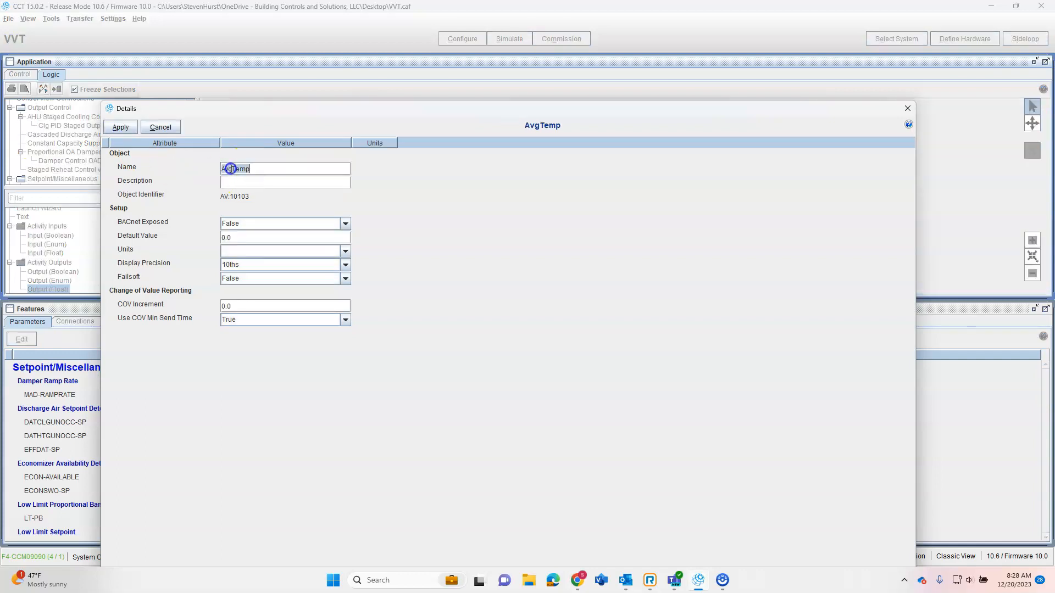
key(BackSpace)
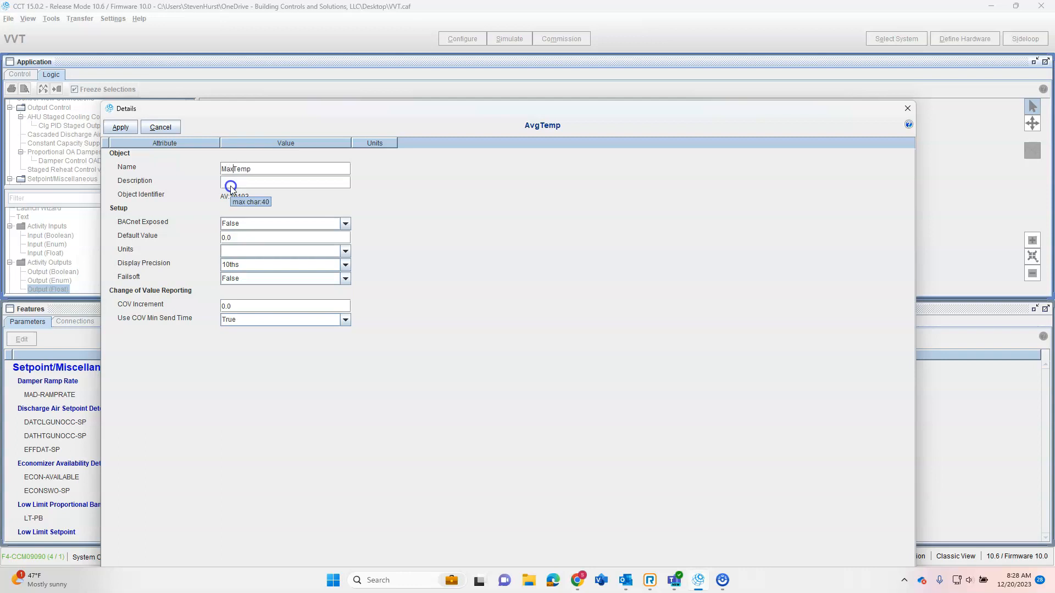
click(120, 129)
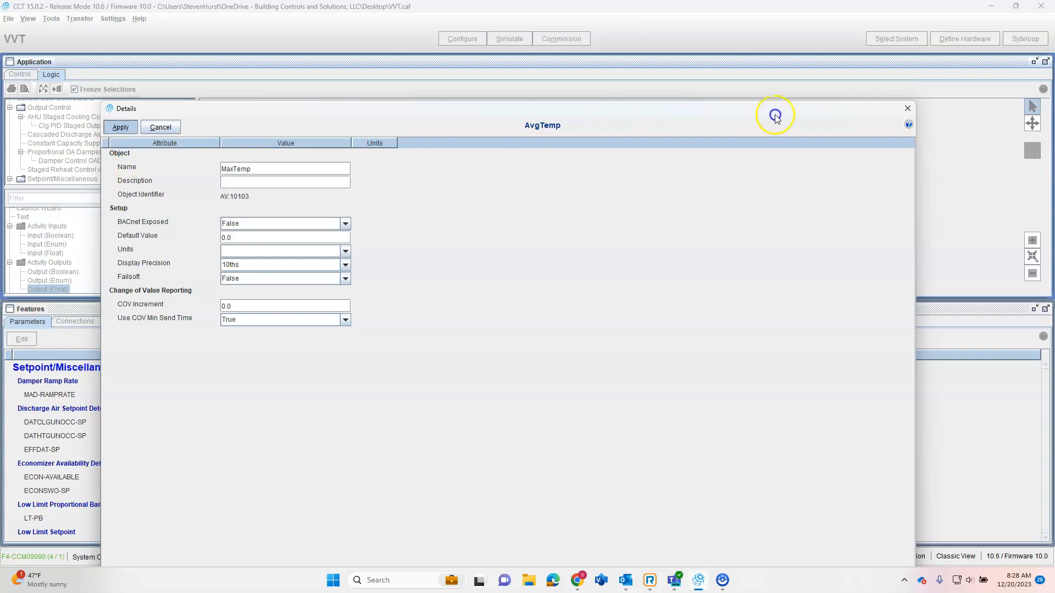
click(907, 109)
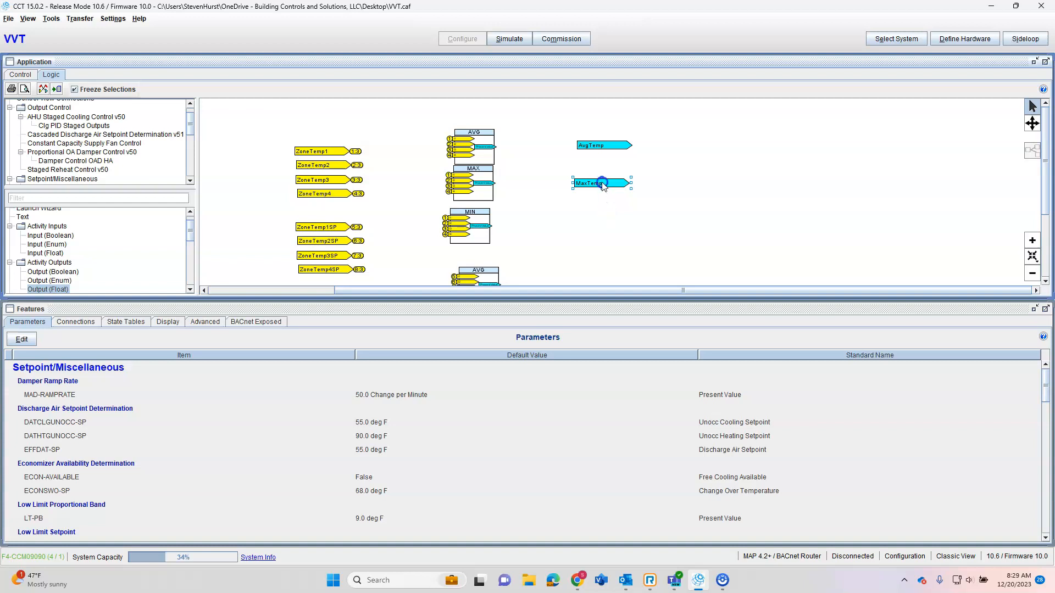
Duplicate the MaxTemp output, place the copy beside the upper MIN block and rename it MinTemp.
right_click(602, 185)
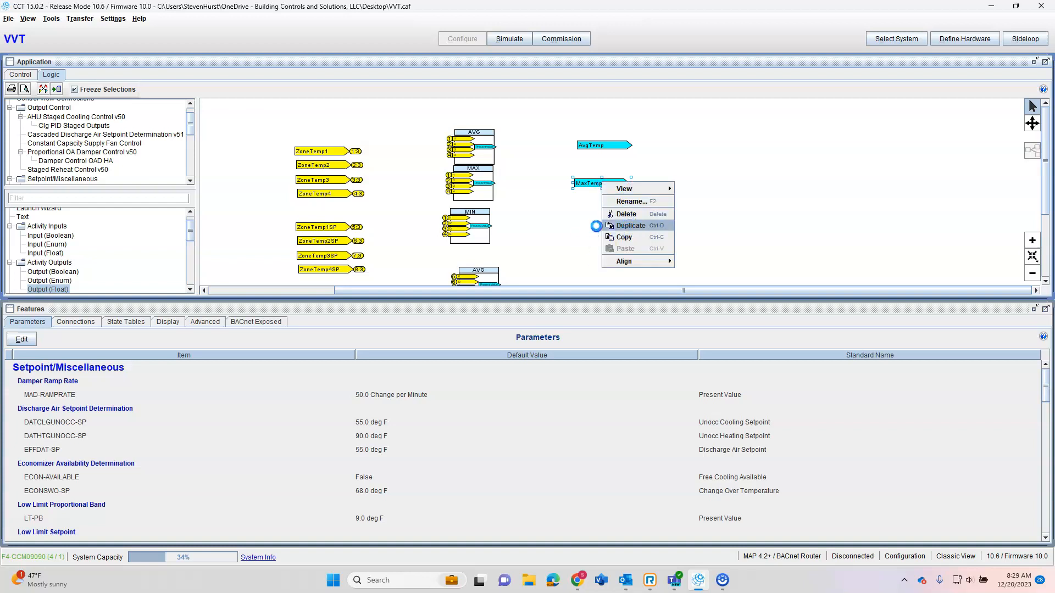
click(596, 226)
drag(606, 179, 599, 222)
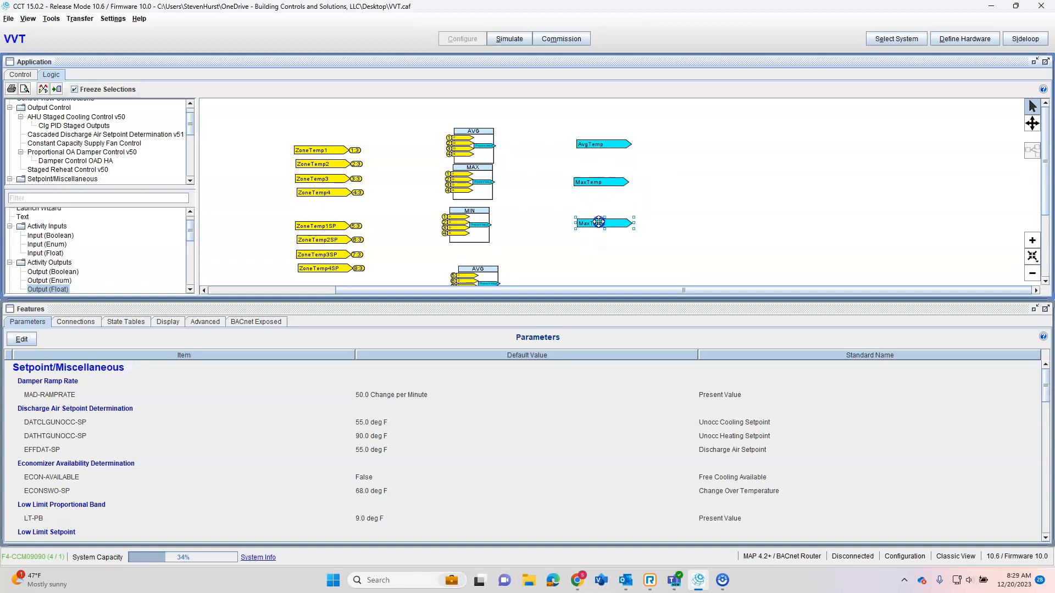
double_click(599, 224)
click(129, 128)
double_click(231, 170)
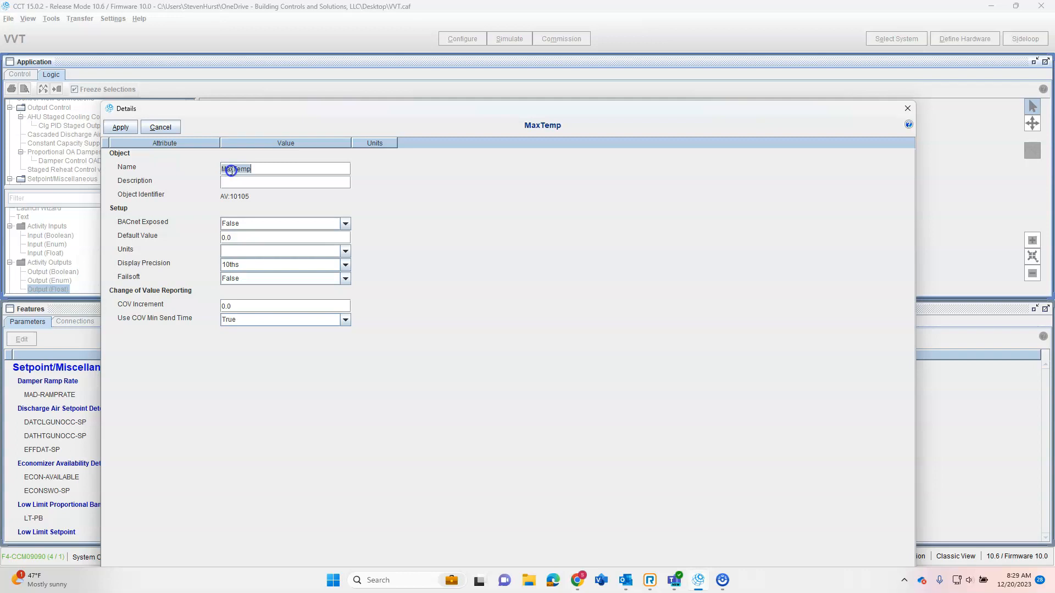
click(232, 181)
click(120, 127)
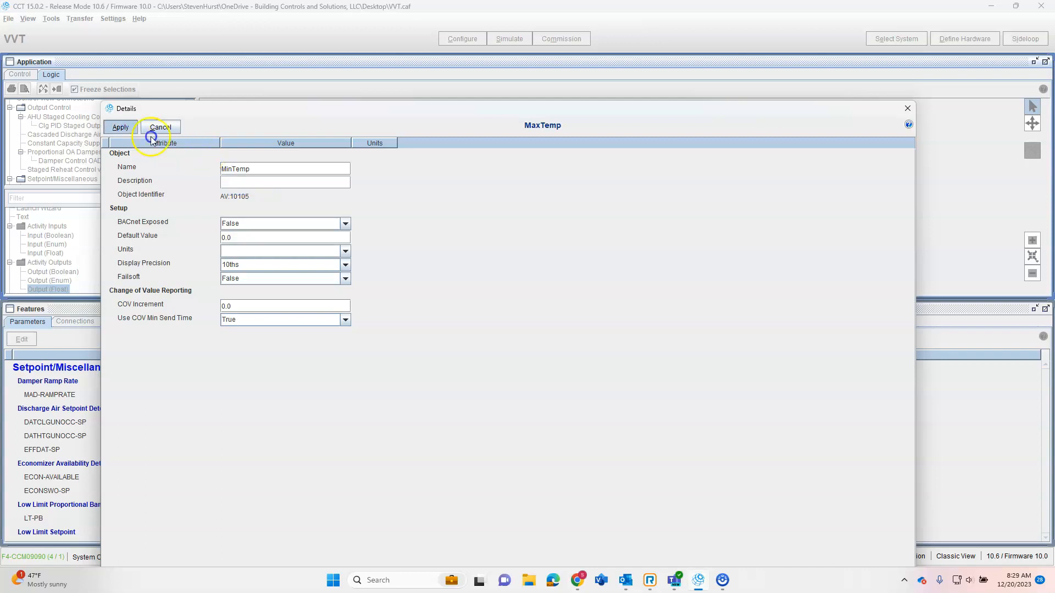
click(911, 109)
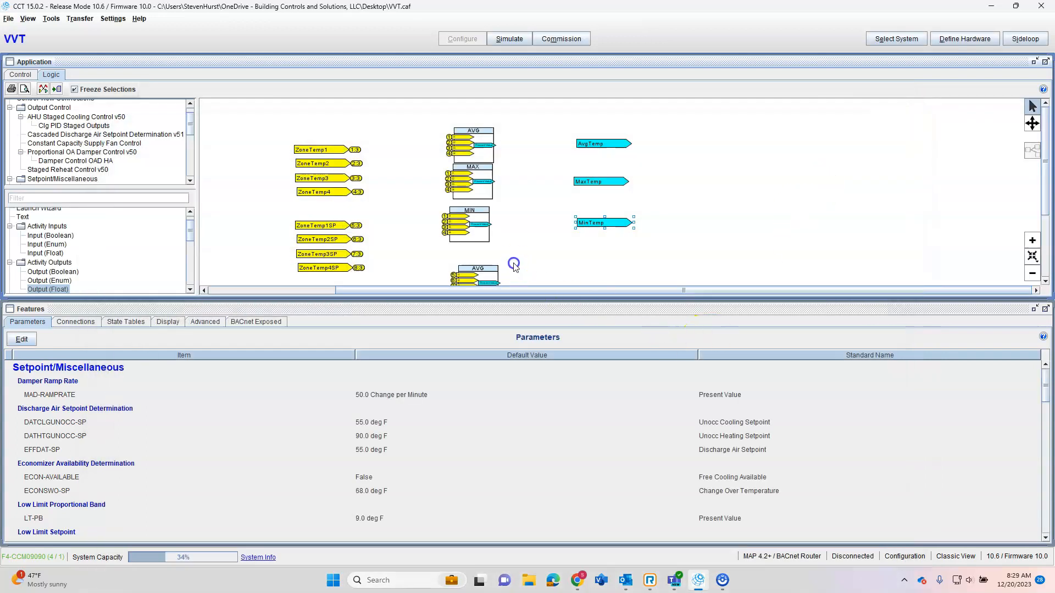
Duplicate the AvgTemp, MaxTemp and MinTemp outputs together and place the copies beside the lower AVG, MAX and MIN blocks.
scroll(549, 253, down, 3)
scroll(562, 242, up, 6)
drag(576, 130, 643, 242)
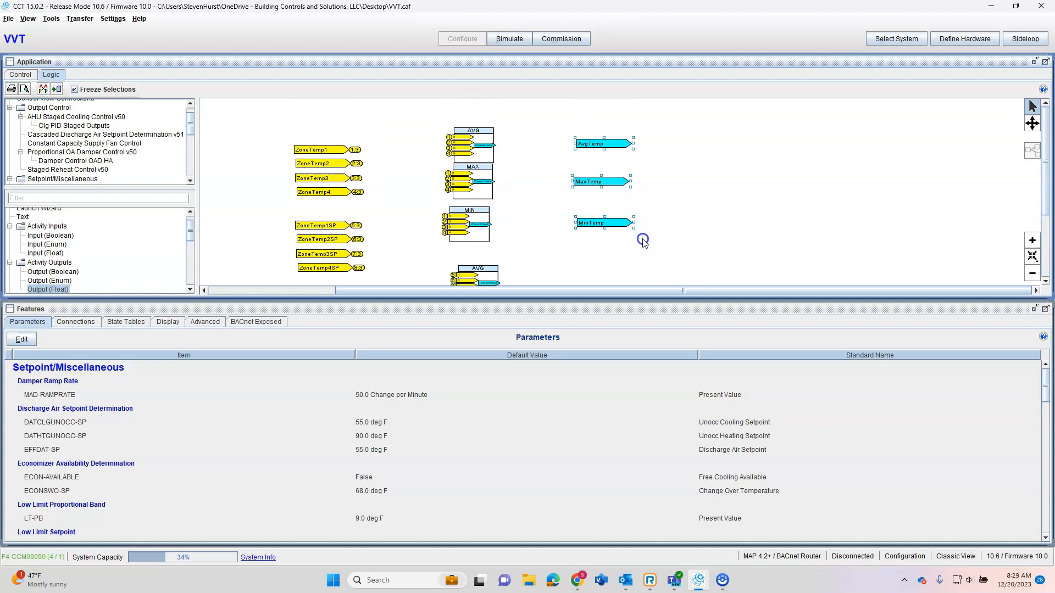
right_click(614, 181)
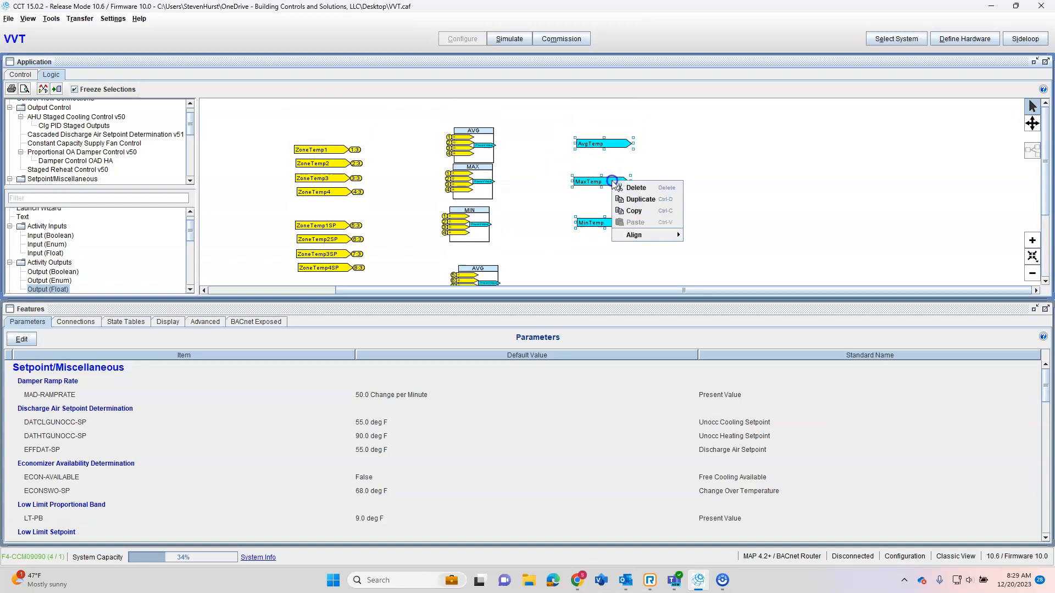
click(637, 199)
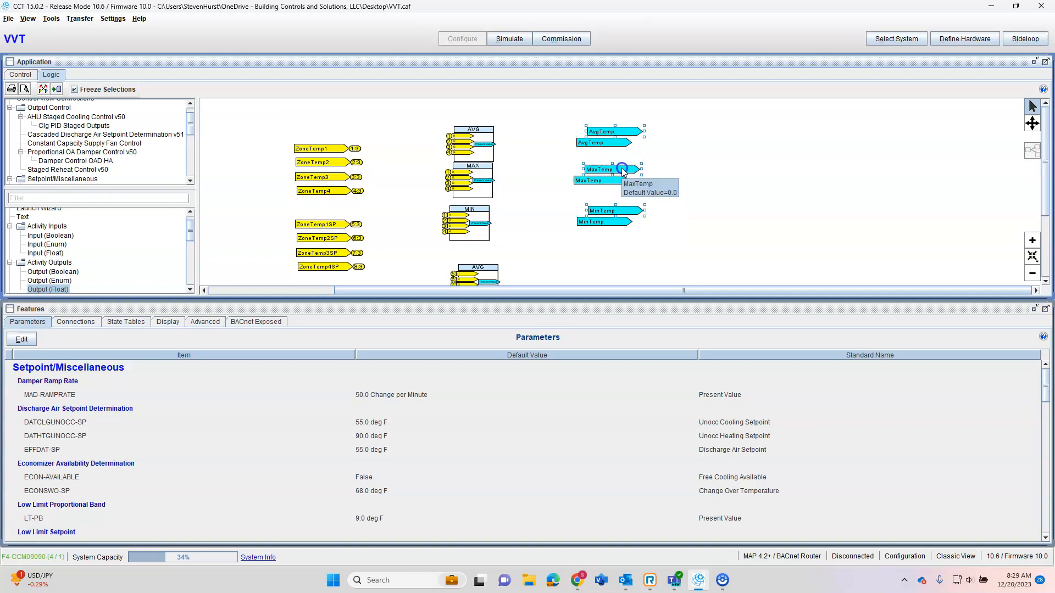
drag(621, 240, 613, 266)
Rename the copied AvgTemp output beside the lower AVG block as AvgTempSP.
scroll(614, 220, down, 7)
double_click(603, 153)
click(120, 127)
click(271, 168)
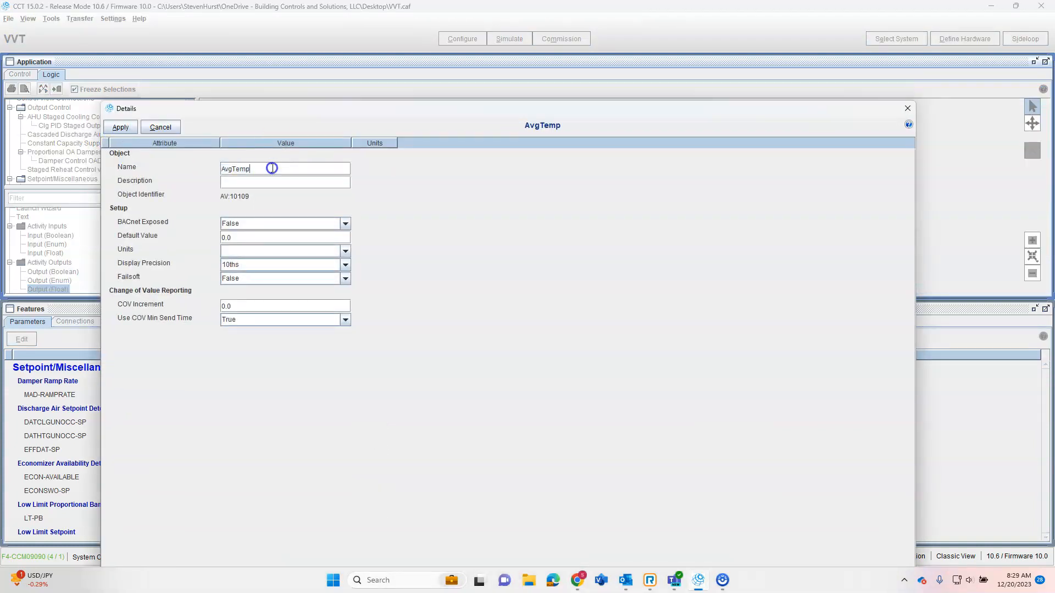
text(SP)
click(120, 127)
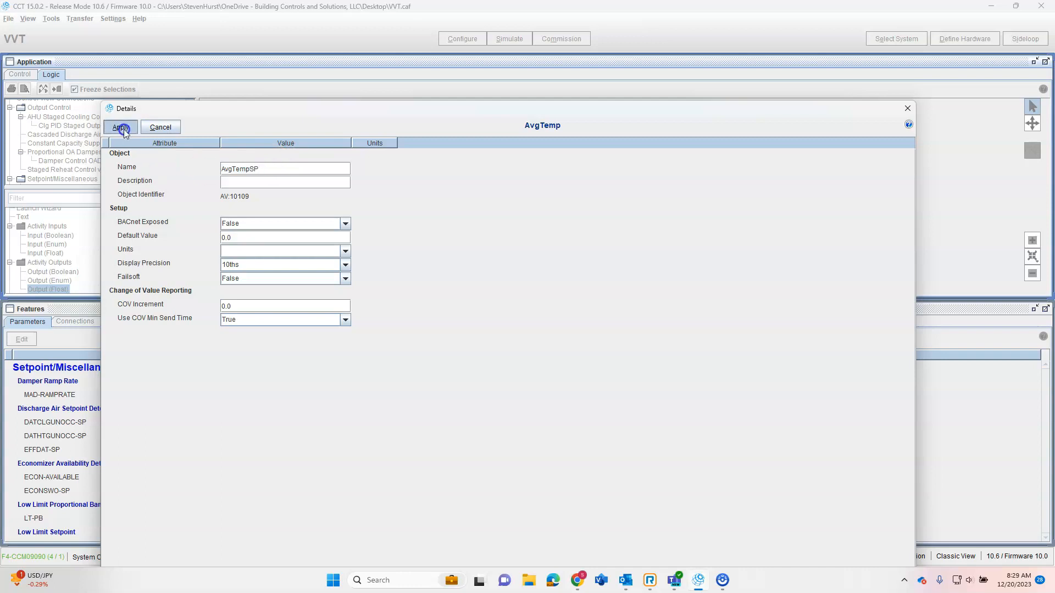
click(904, 108)
Rename the copied MaxTemp output beside the lower MAX block as MaxTempSP.
double_click(598, 189)
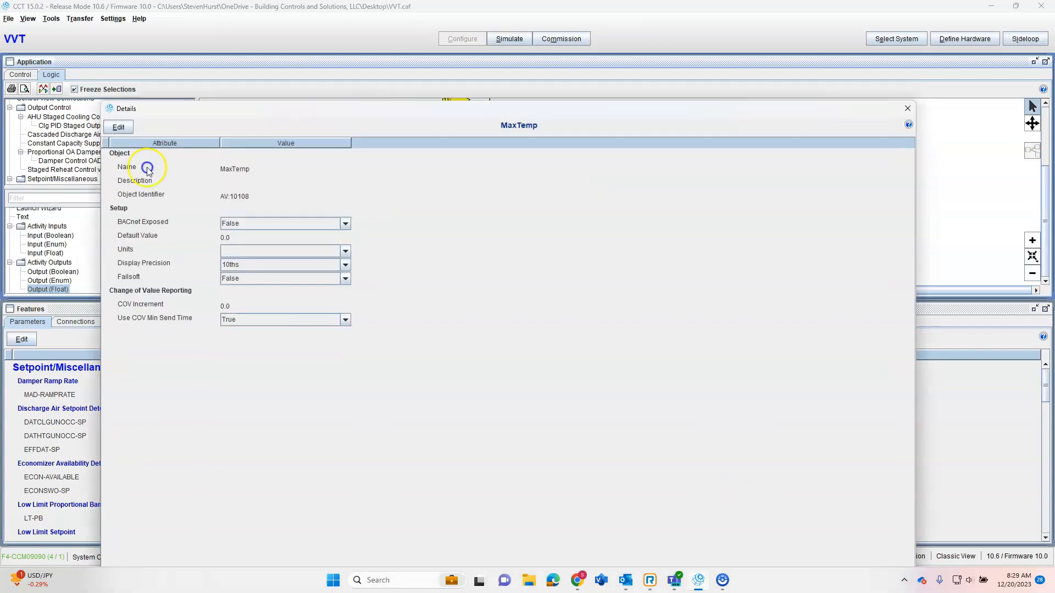
click(118, 127)
click(258, 171)
click(258, 171)
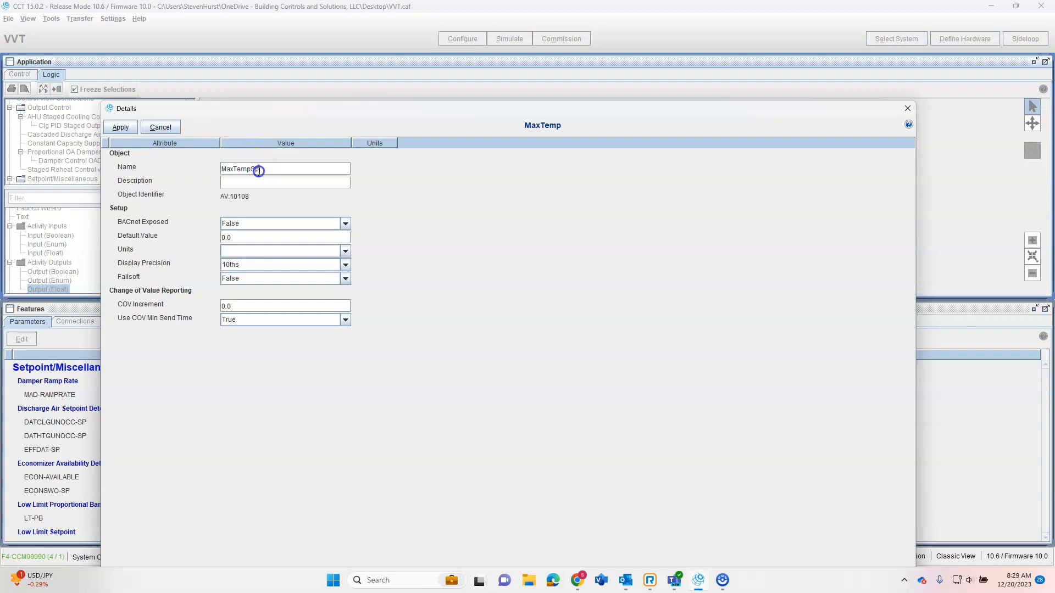
text(SP)
click(120, 127)
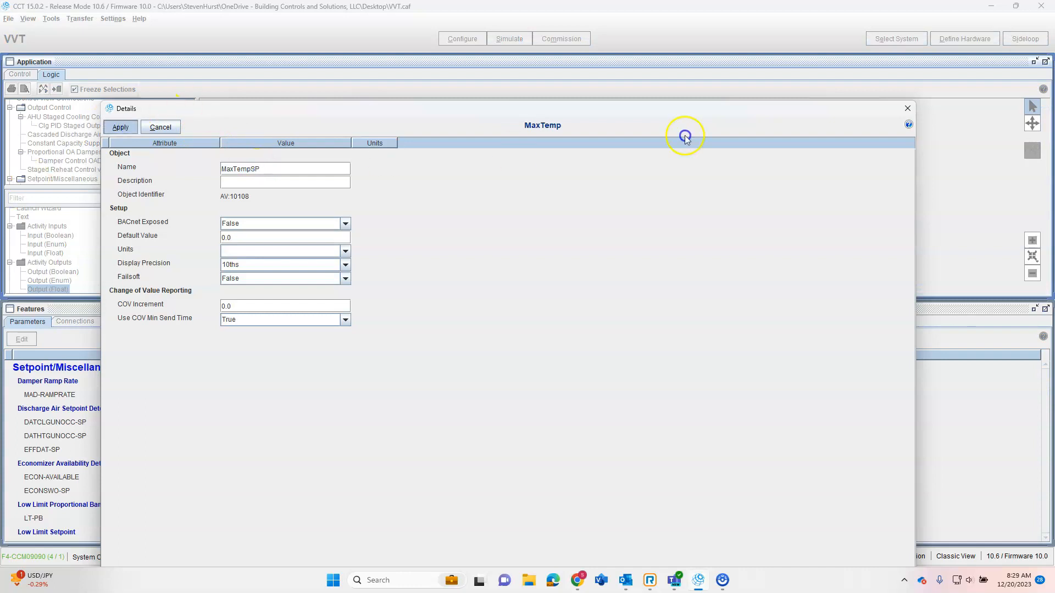
click(907, 108)
Rename the copied MinTemp output beside the lower MIN block as MinTempSP.
double_click(609, 233)
click(121, 127)
click(271, 171)
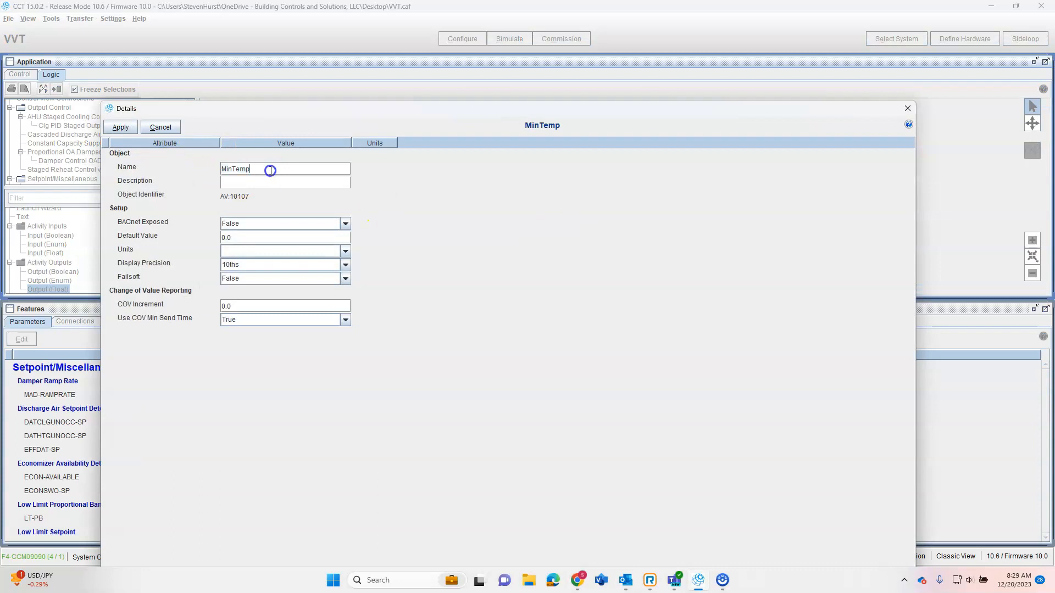
click(120, 127)
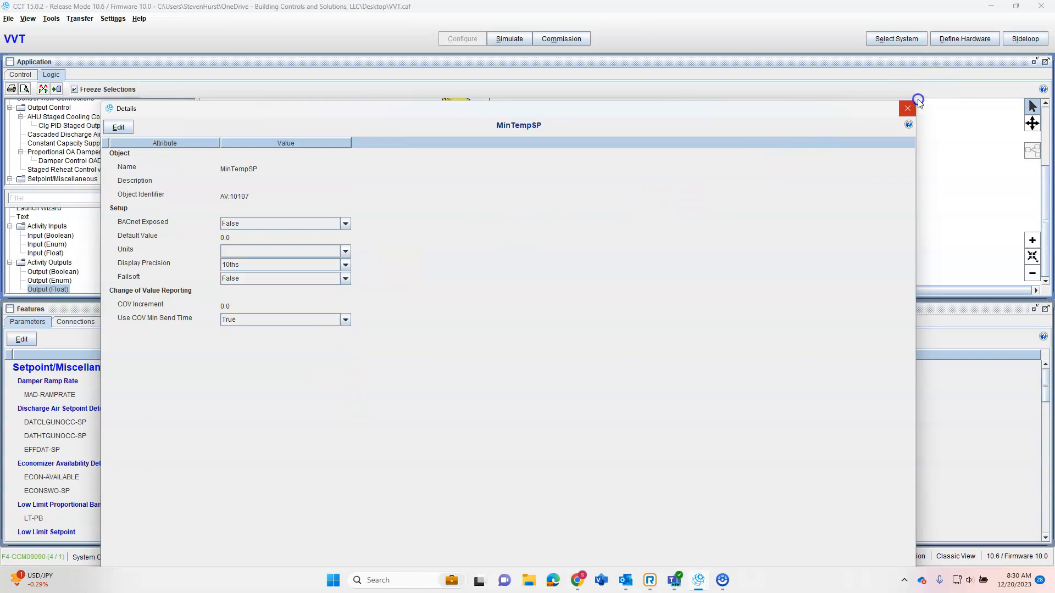
click(907, 108)
Wire the upper AVG, MAX and MIN block results to the AvgTemp, MaxTemp and MinTemp outputs.
scroll(596, 214, up, 3)
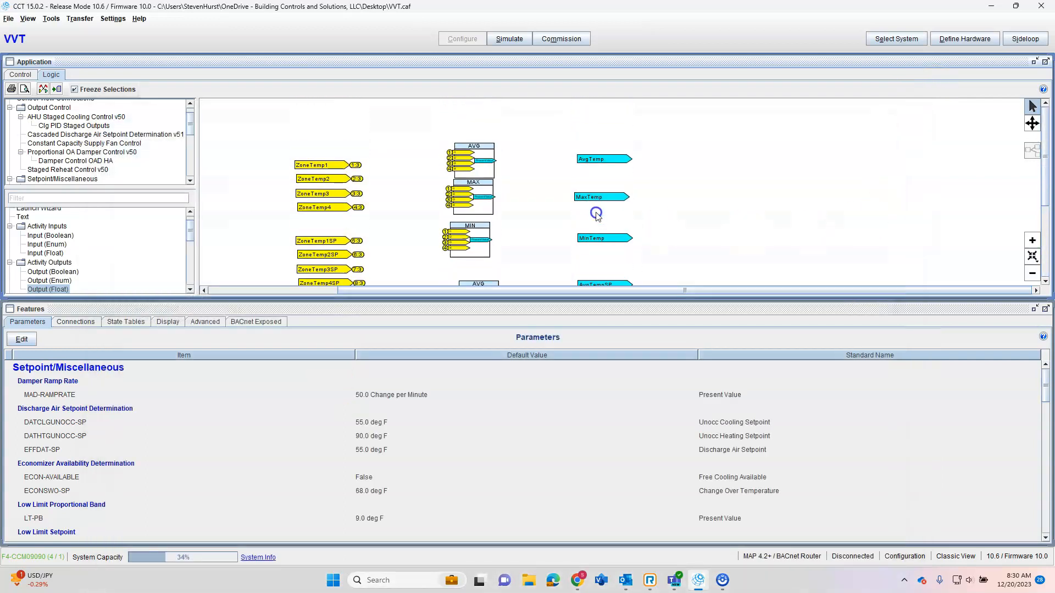
drag(494, 162, 578, 159)
drag(491, 196, 584, 199)
drag(490, 240, 588, 242)
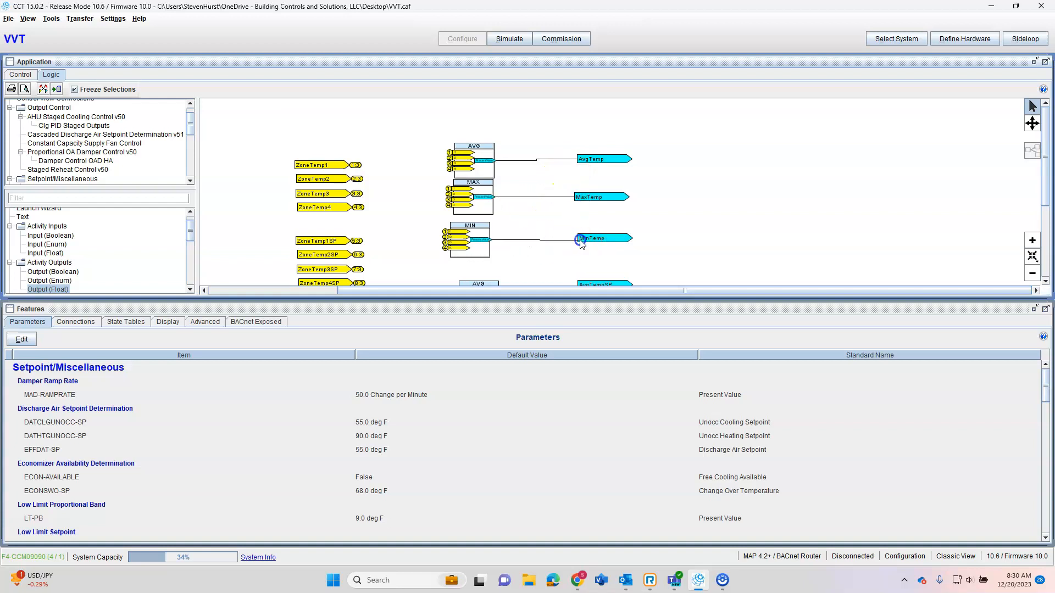
Wire the lower AVG, MAX and MIN block results to the AvgTempSP, MaxTempSP and MinTempSP outputs.
scroll(566, 247, down, 3)
drag(500, 214, 583, 203)
drag(495, 254, 591, 241)
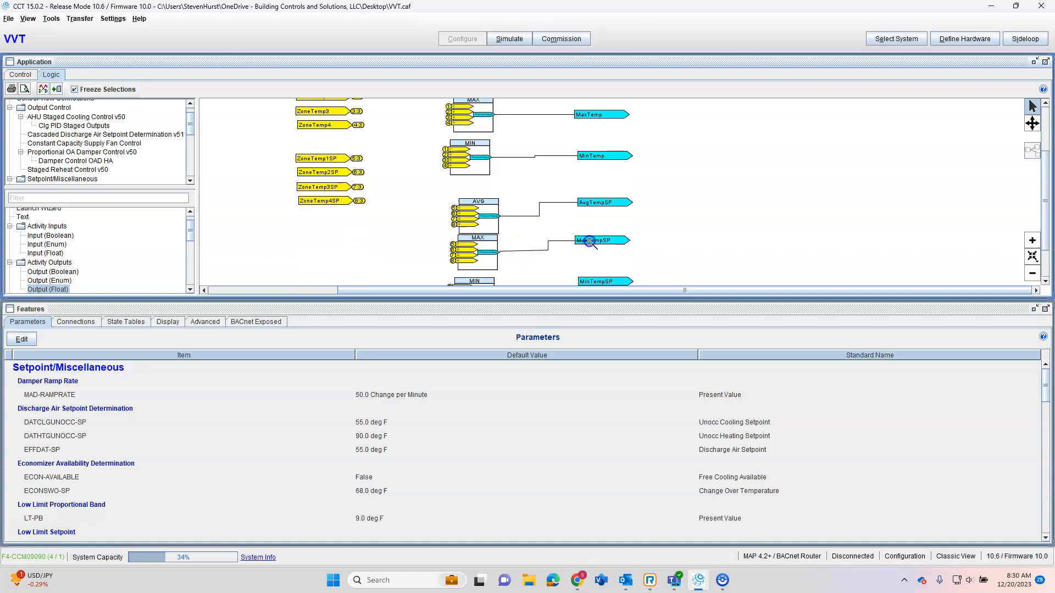
scroll(549, 253, down, 2)
drag(490, 242, 596, 232)
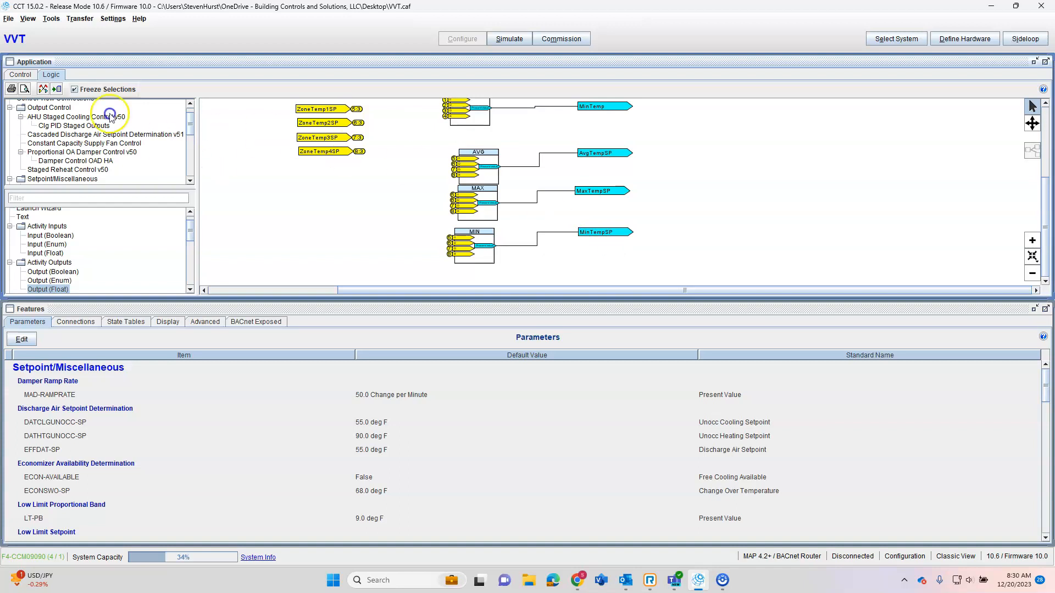
Show the Zone Temp block's connections in the control view and connect its ZoneTemp1 input to the hardware input ZN-T.
click(25, 75)
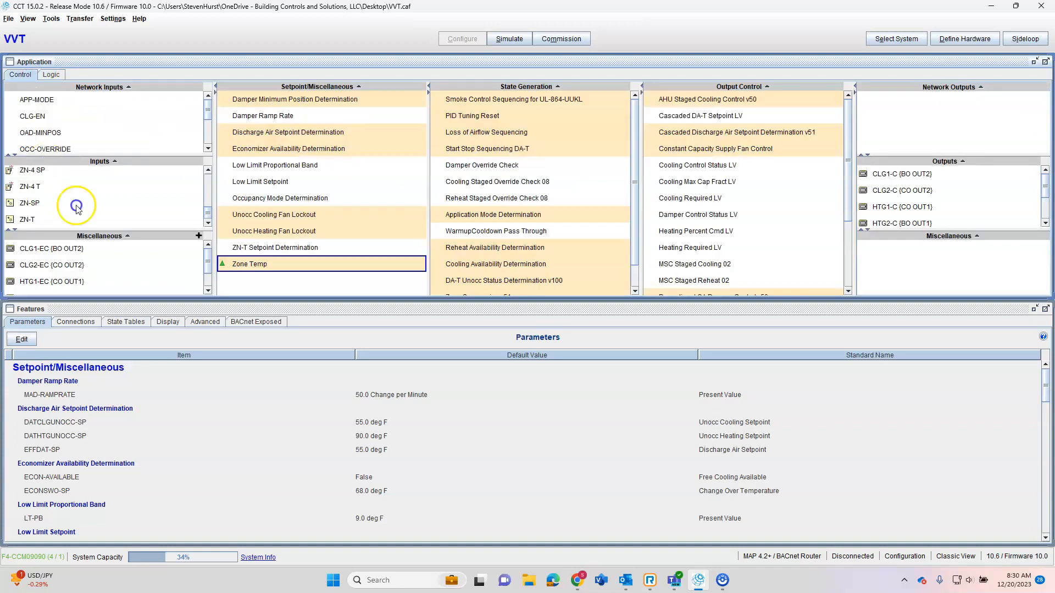
click(75, 322)
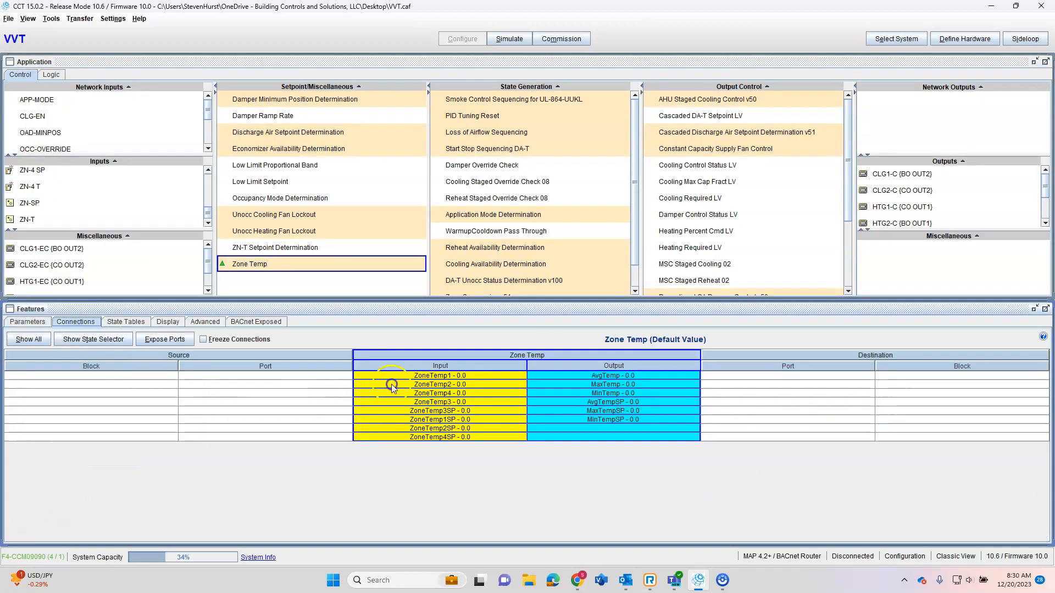
right_click(406, 375)
click(418, 380)
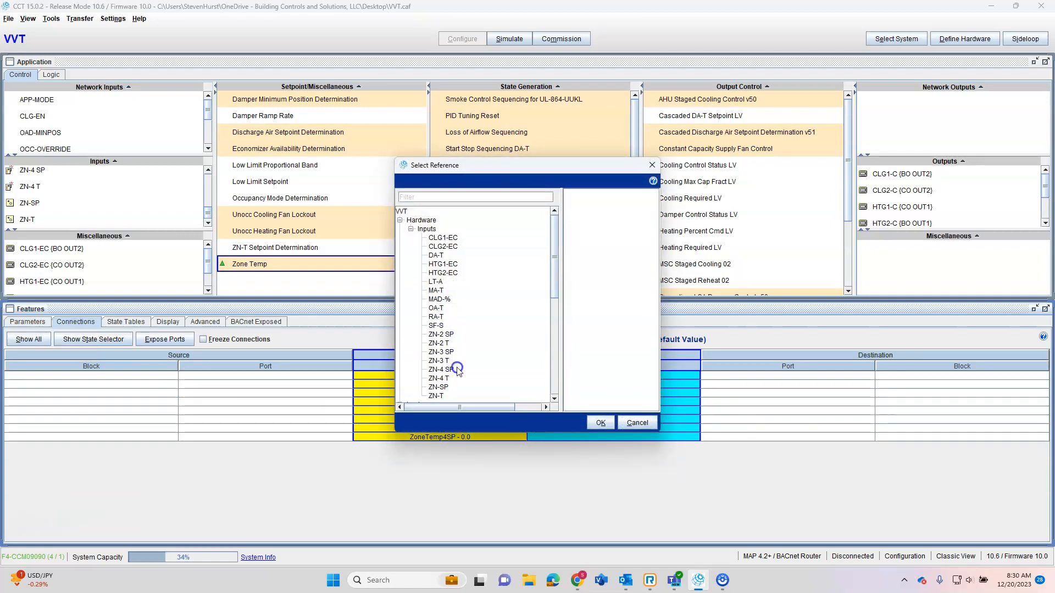
click(437, 395)
click(601, 422)
Connect the Zone Temp block's ZoneTemp2 input to the hardware input ZN-2 T.
right_click(441, 389)
click(478, 391)
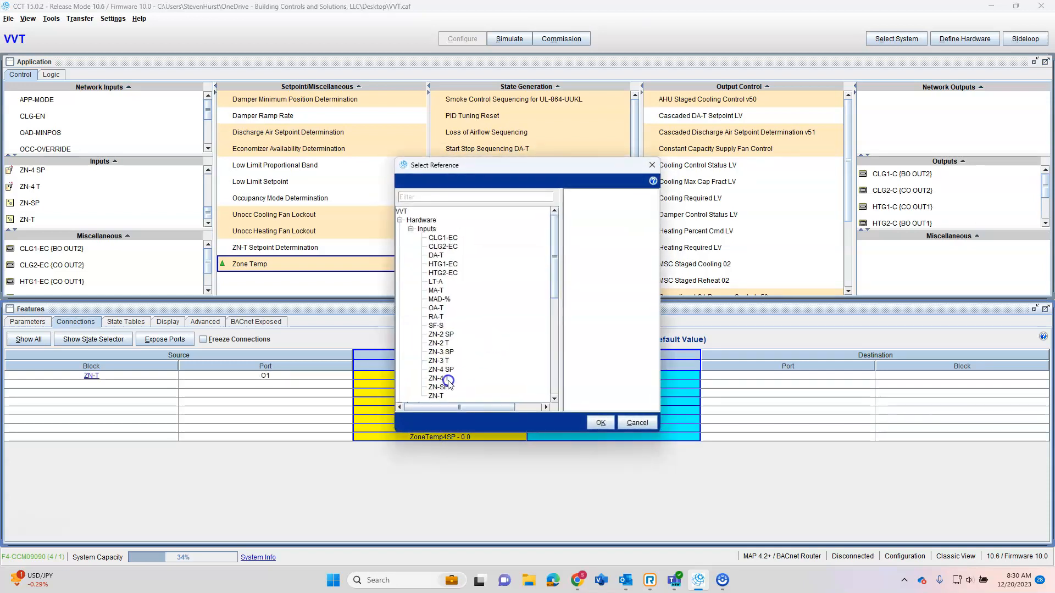
click(454, 342)
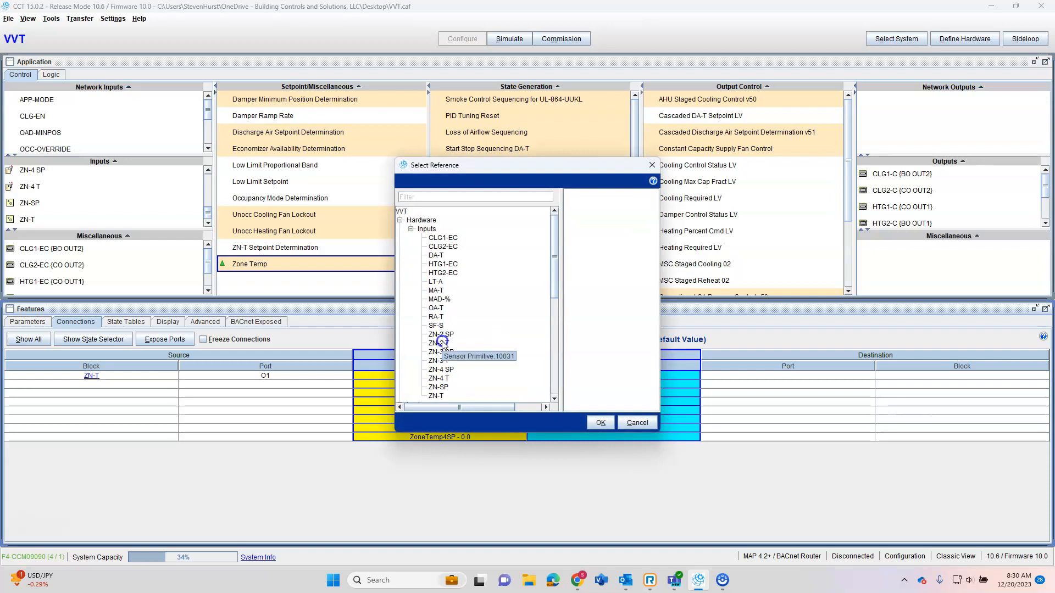
click(600, 422)
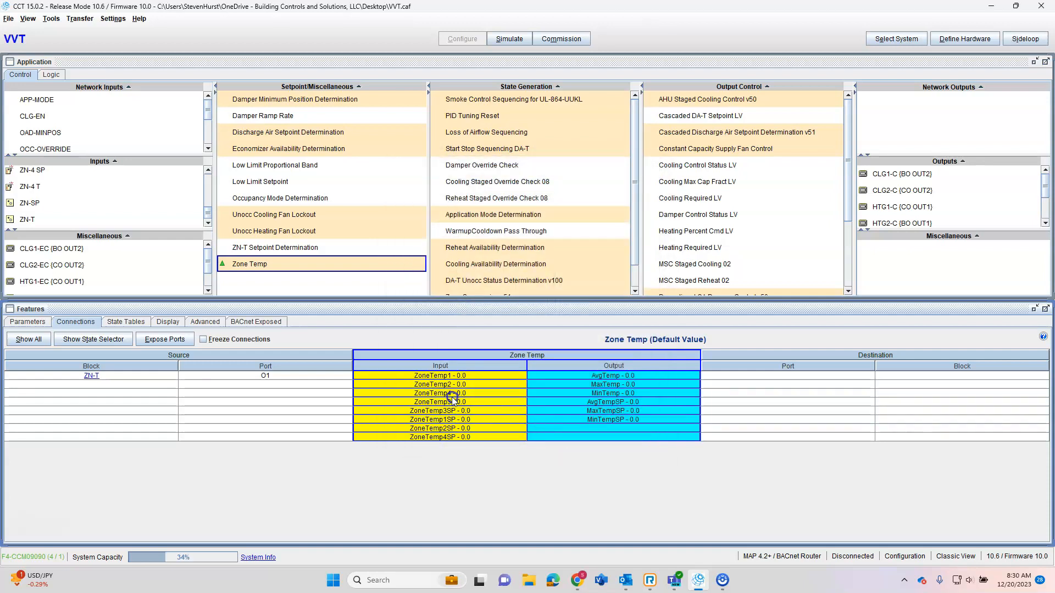
Connect the Zone Temp block's ZoneTemp4 input to the hardware input ZN-4 T and its ZoneTemp3 input to ZN-3 T.
right_click(445, 394)
click(452, 399)
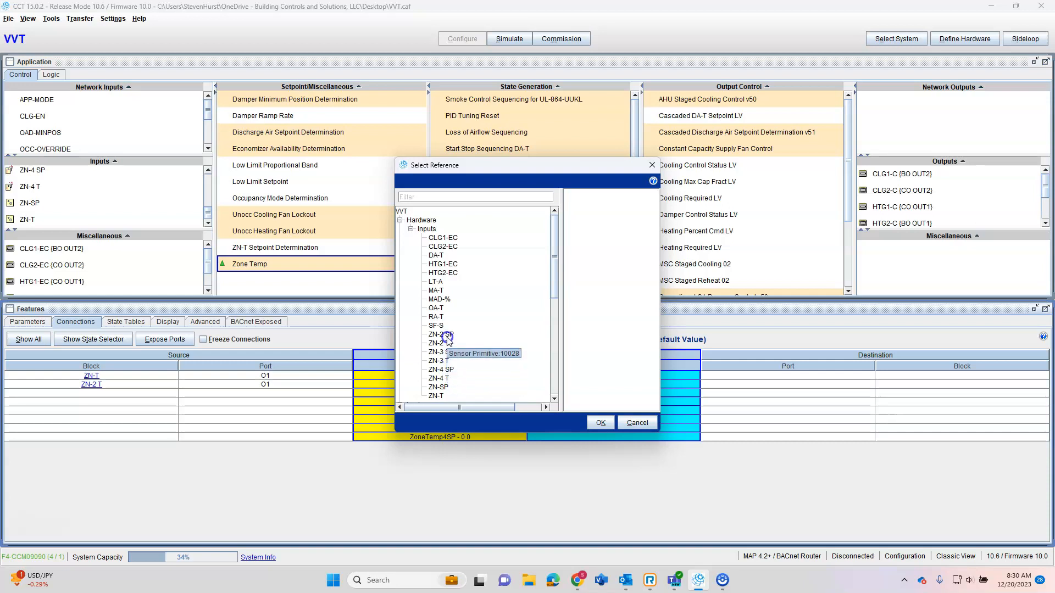
click(446, 379)
click(600, 423)
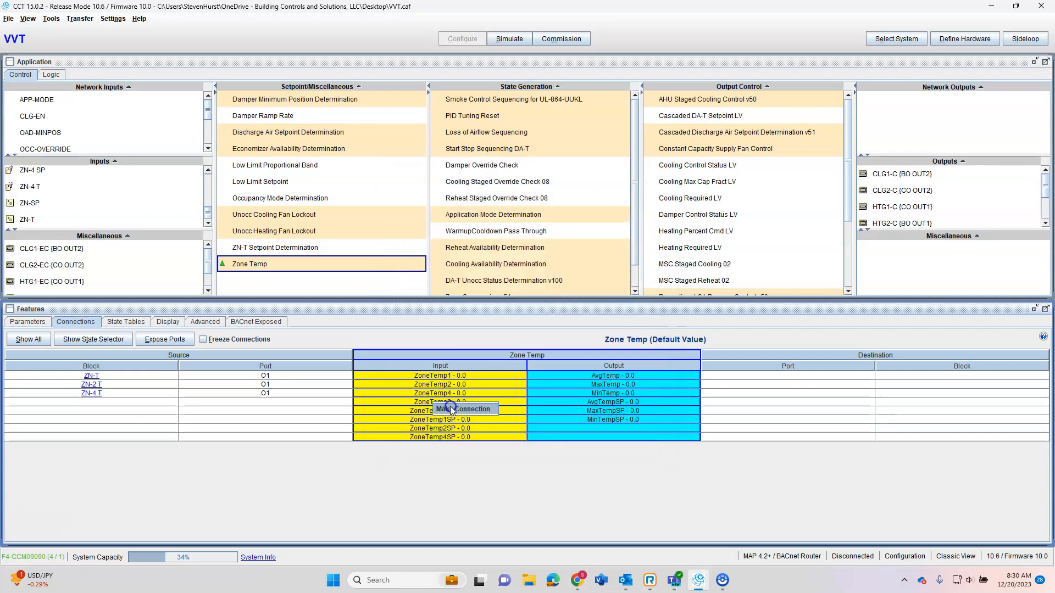
click(441, 405)
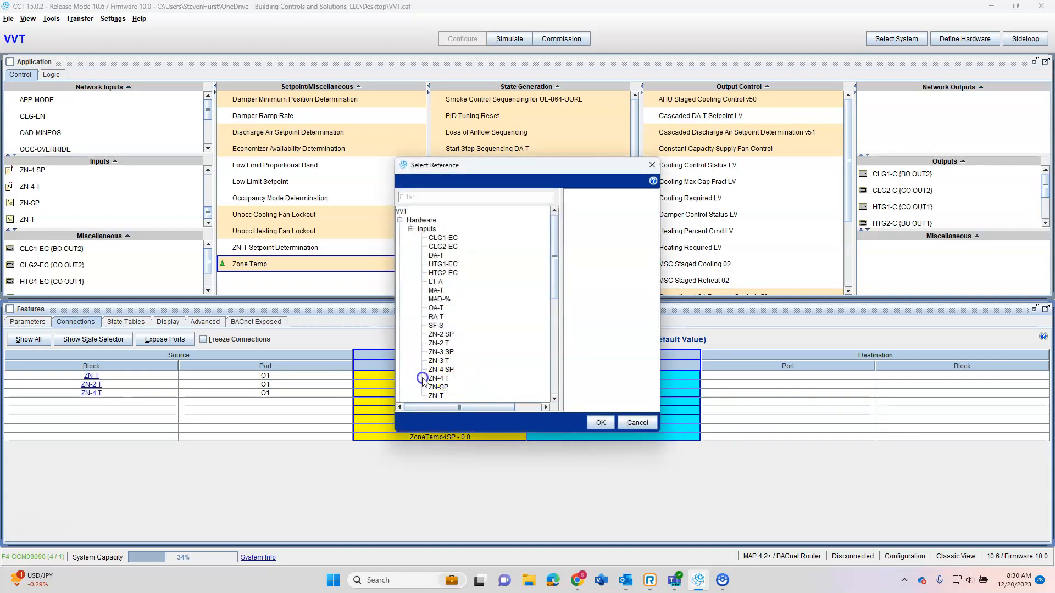
click(440, 361)
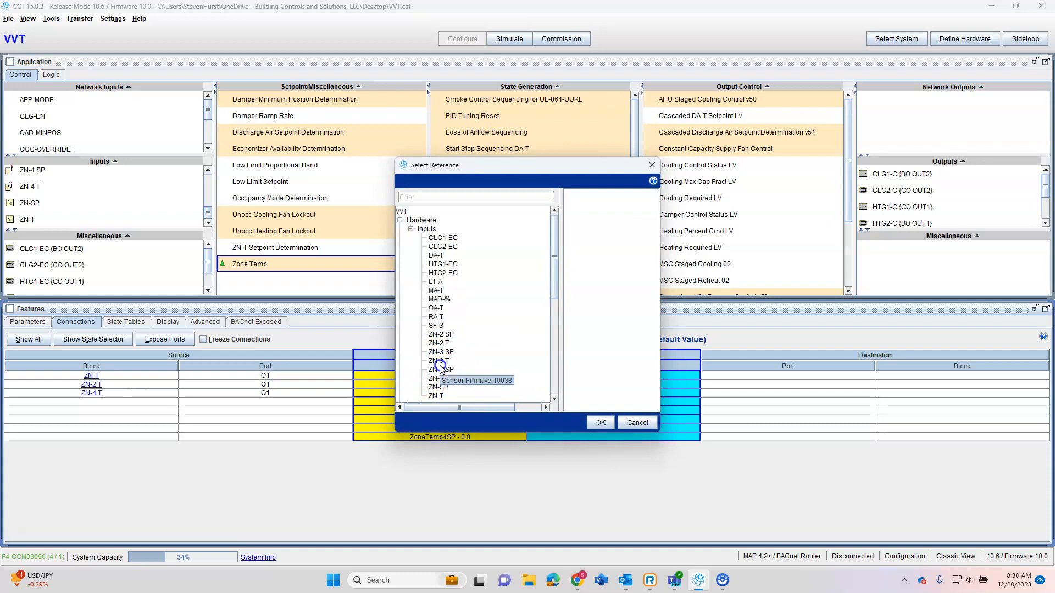
click(601, 423)
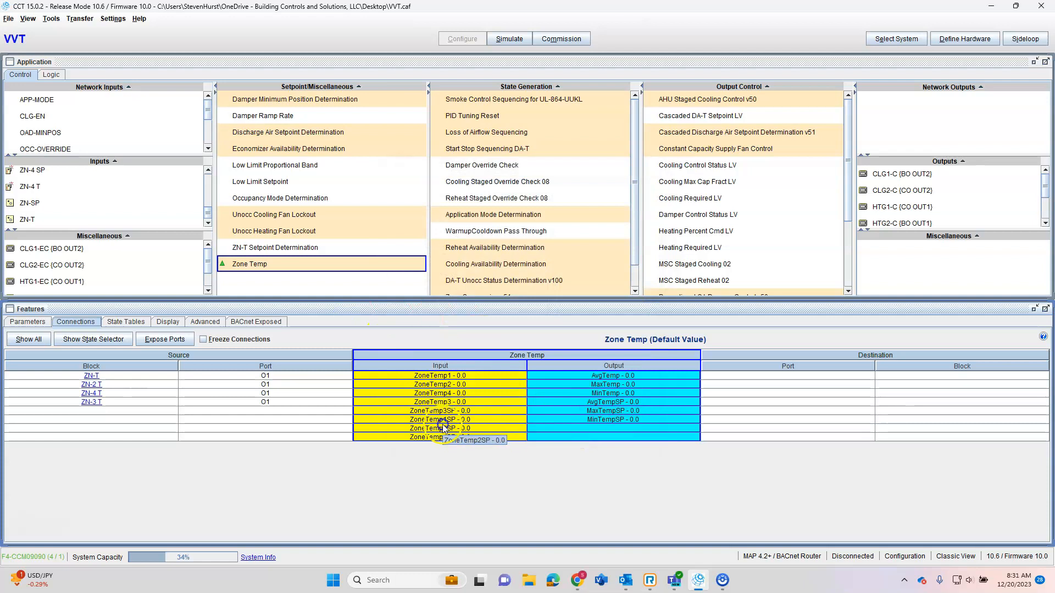
Connect the Zone Temp block's ZoneTemp3SP input to the hardware input ZN-3 SP and its ZoneTemp1SP input to ZN-SP.
right_click(392, 411)
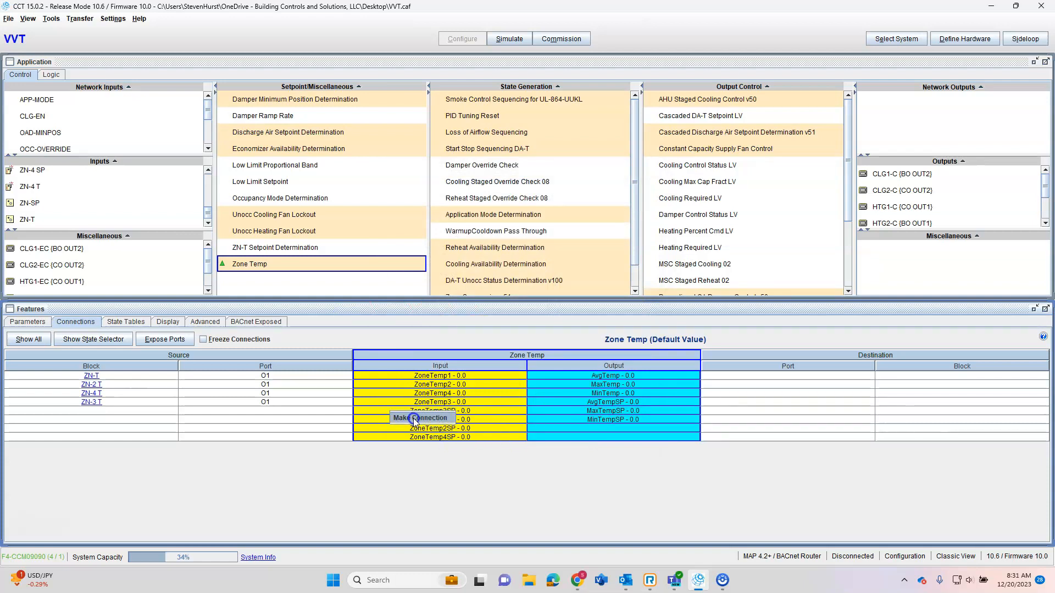
click(411, 420)
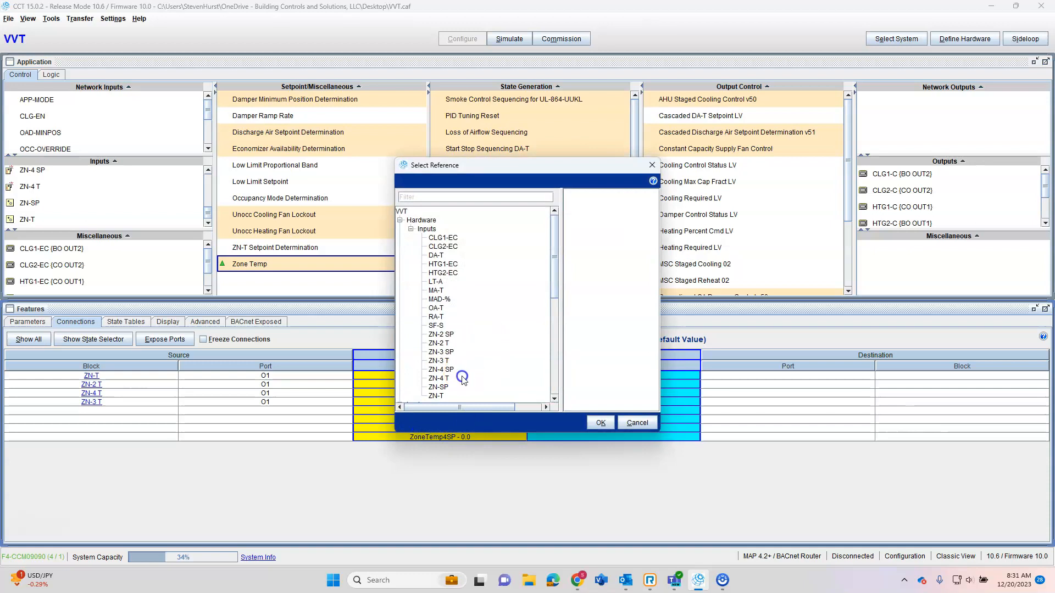
click(446, 352)
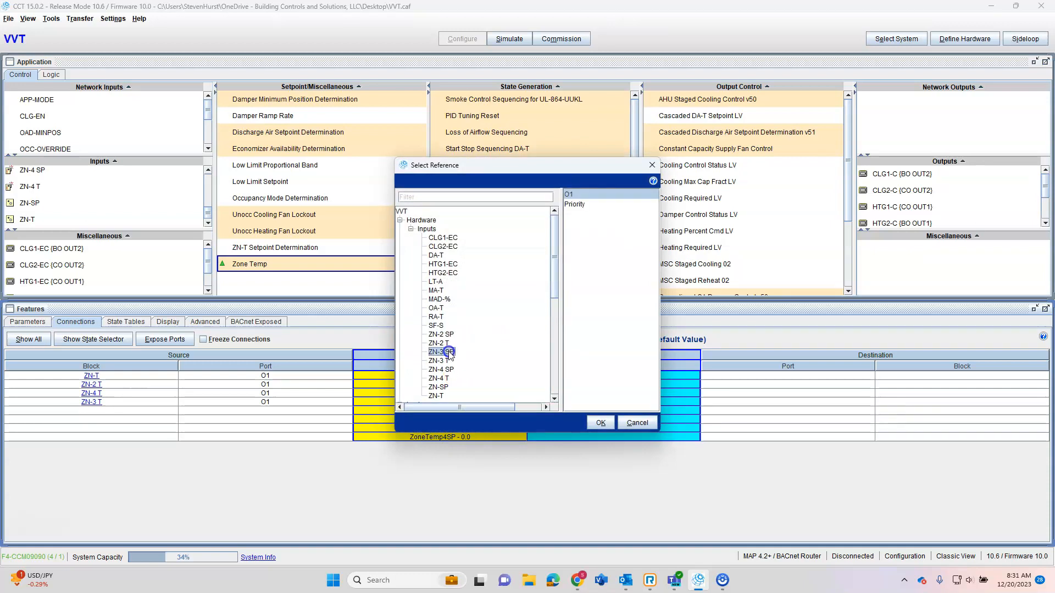
click(599, 423)
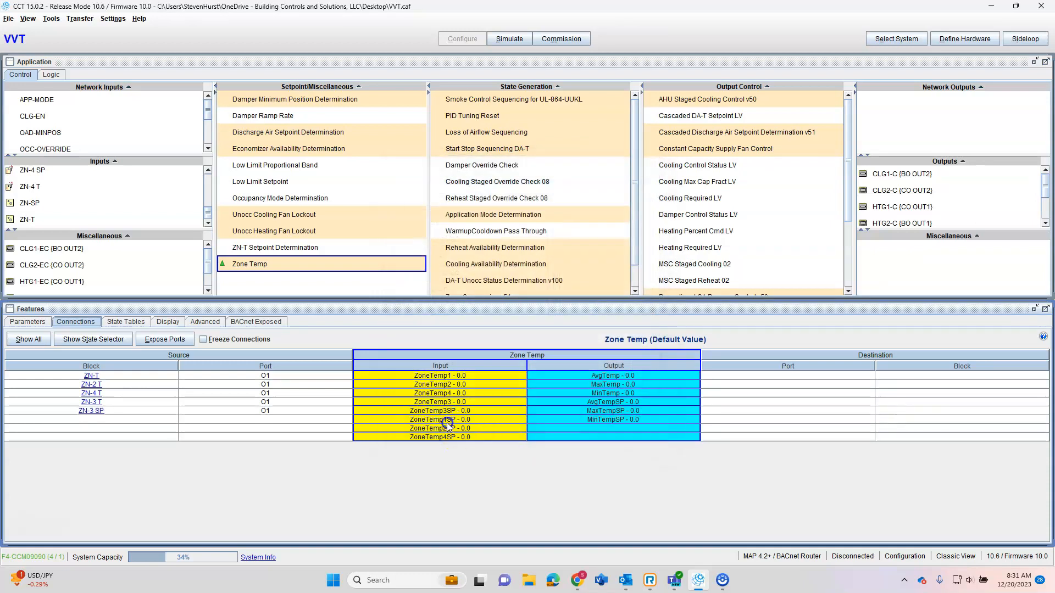
right_click(438, 423)
click(451, 426)
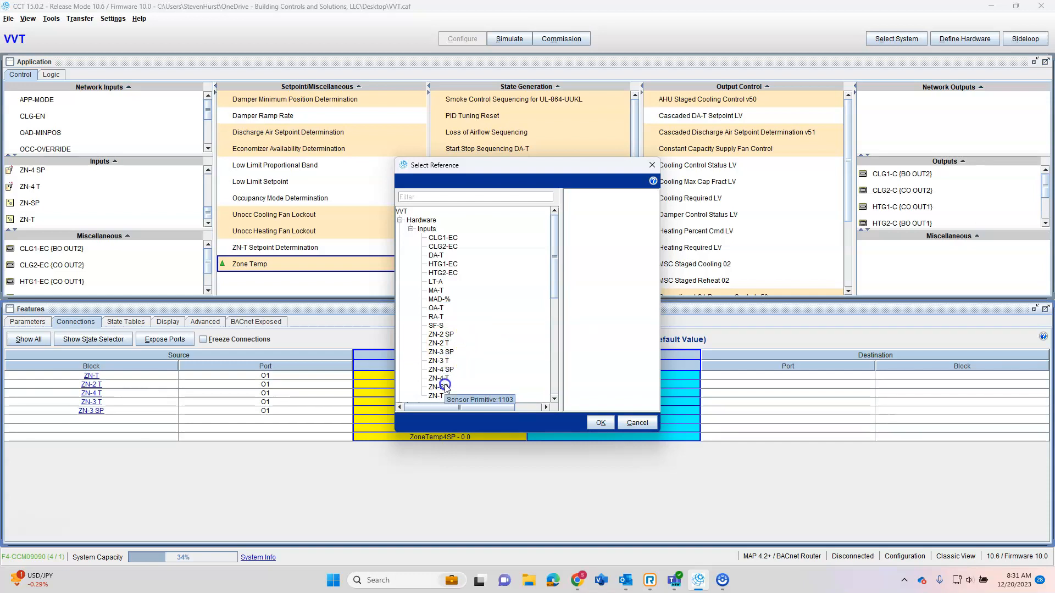
click(495, 391)
key(Return)
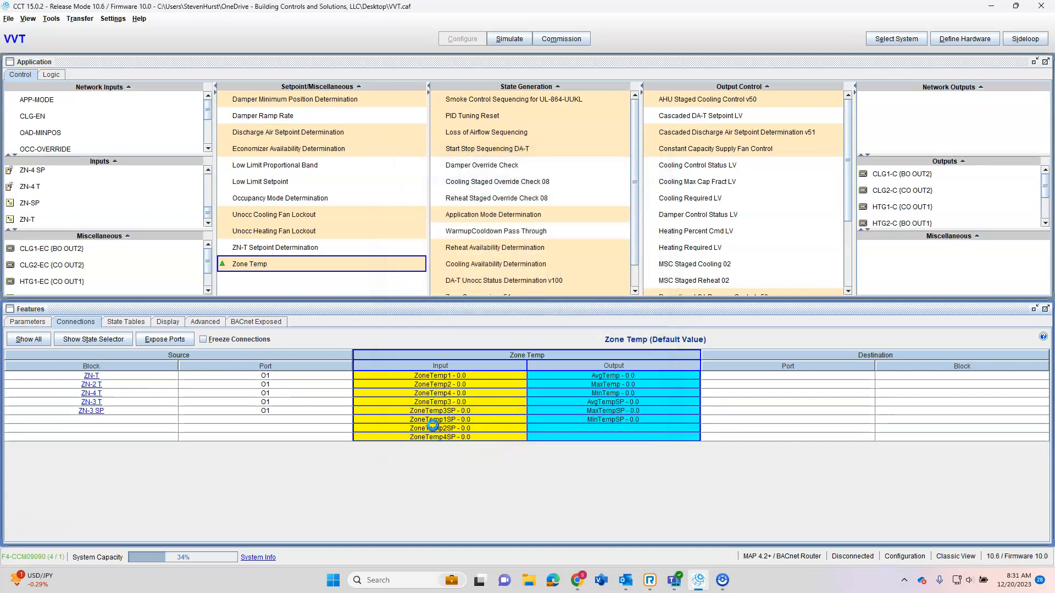
Connect the Zone Temp block's ZoneTemp2SP input to the hardware input ZN-2 SP and its ZoneTemp4SP input to ZN-4 T.
right_click(433, 430)
click(449, 435)
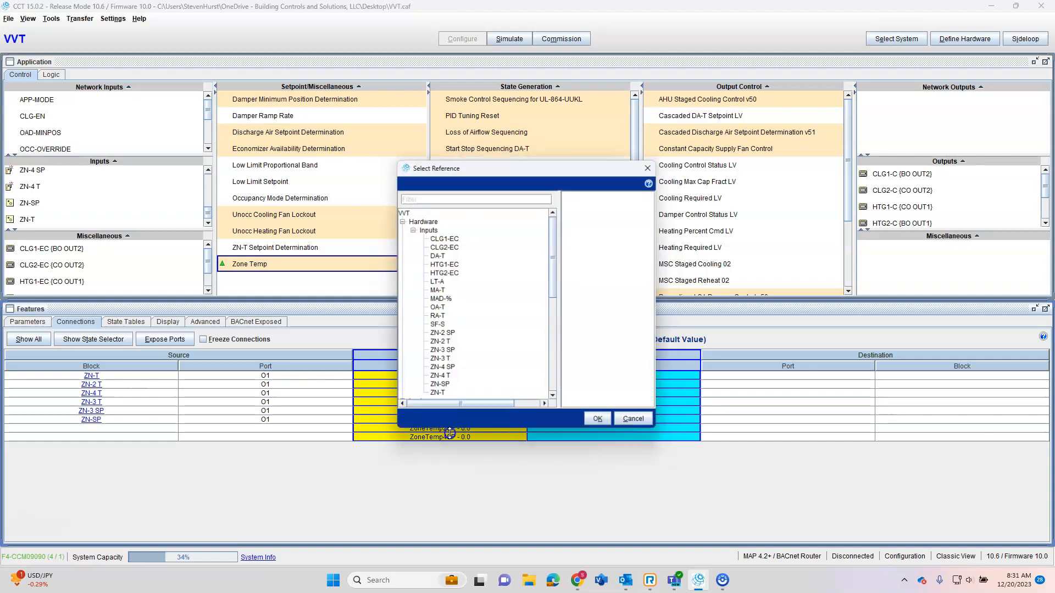
click(447, 344)
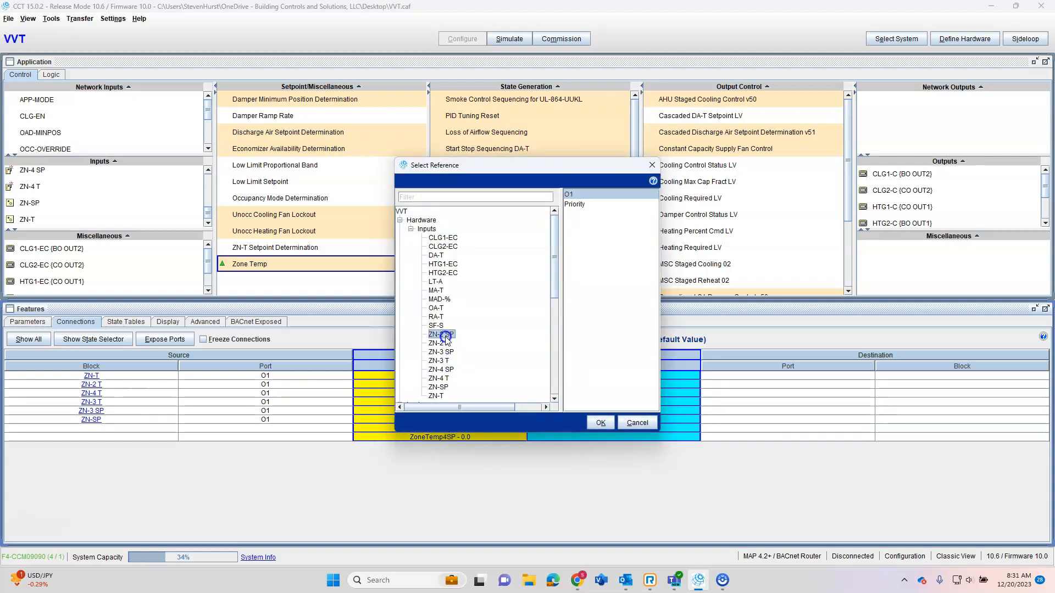
click(600, 422)
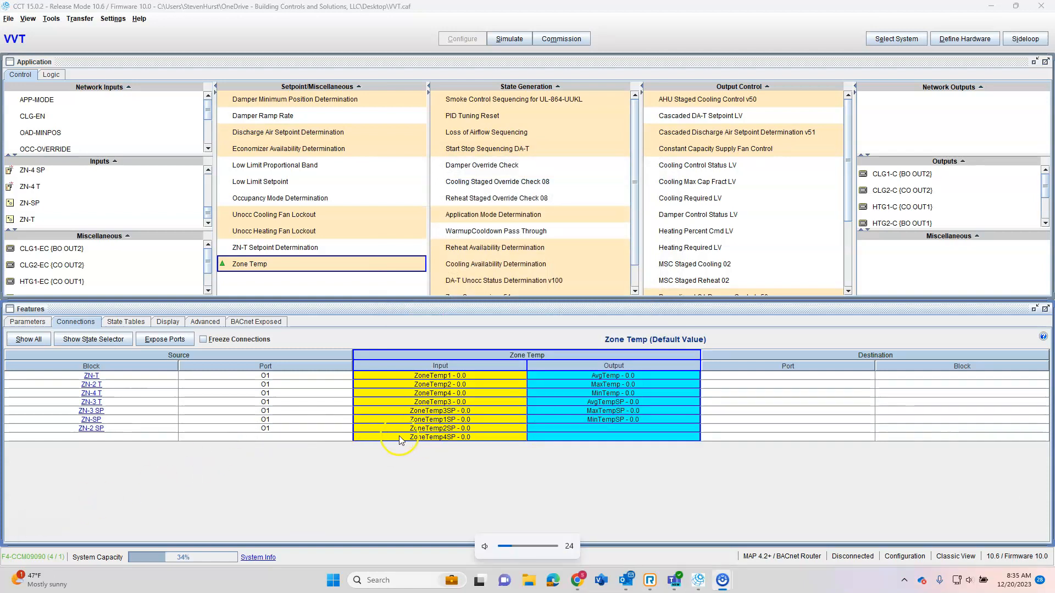
right_click(399, 440)
click(409, 447)
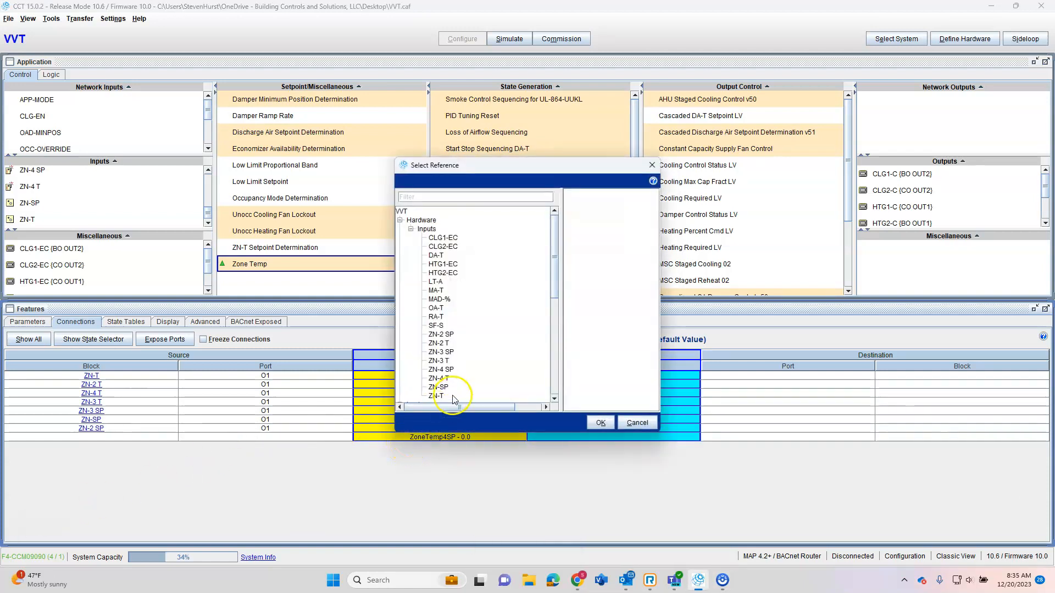
click(446, 378)
click(597, 424)
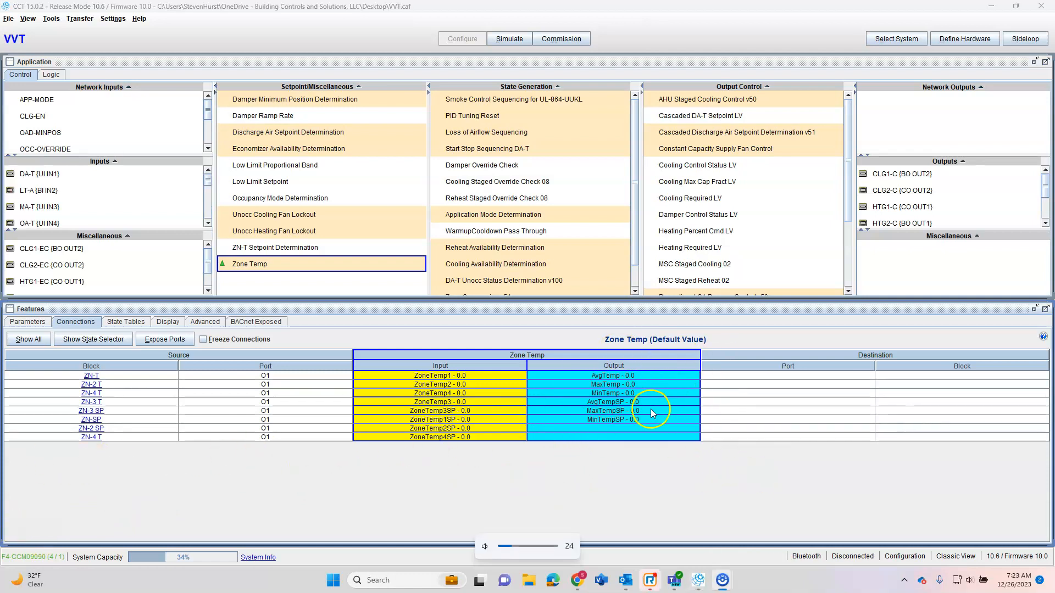
Follow ZN-SP's connection to ZN-T Setpoint Determination and change the source of its Hardware Setpoint input to Zone Temp's AvgTempSP output.
scroll(36, 222, down, 5)
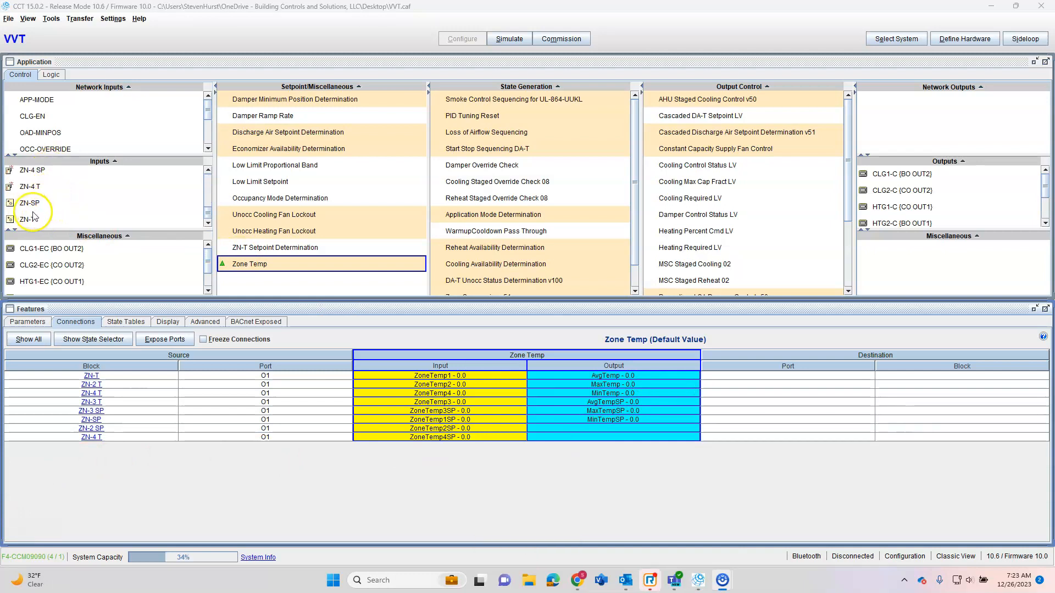
click(33, 206)
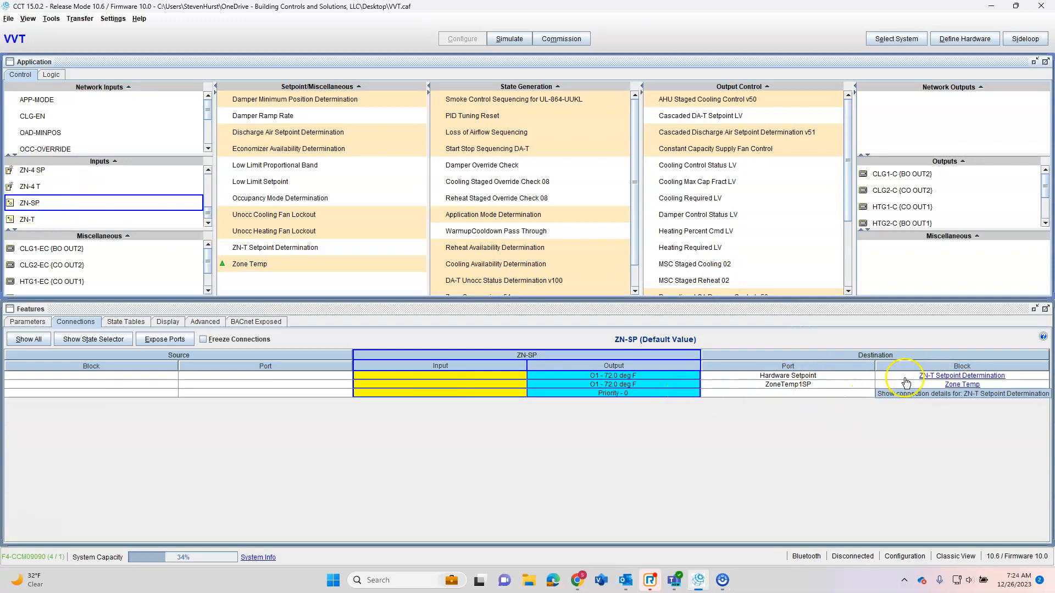
click(932, 379)
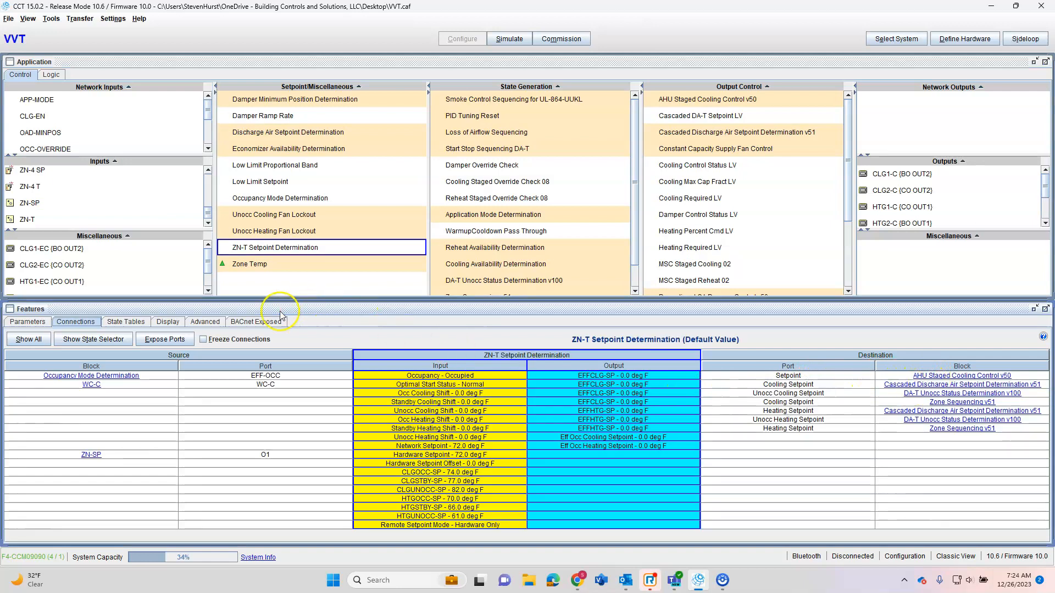
right_click(375, 457)
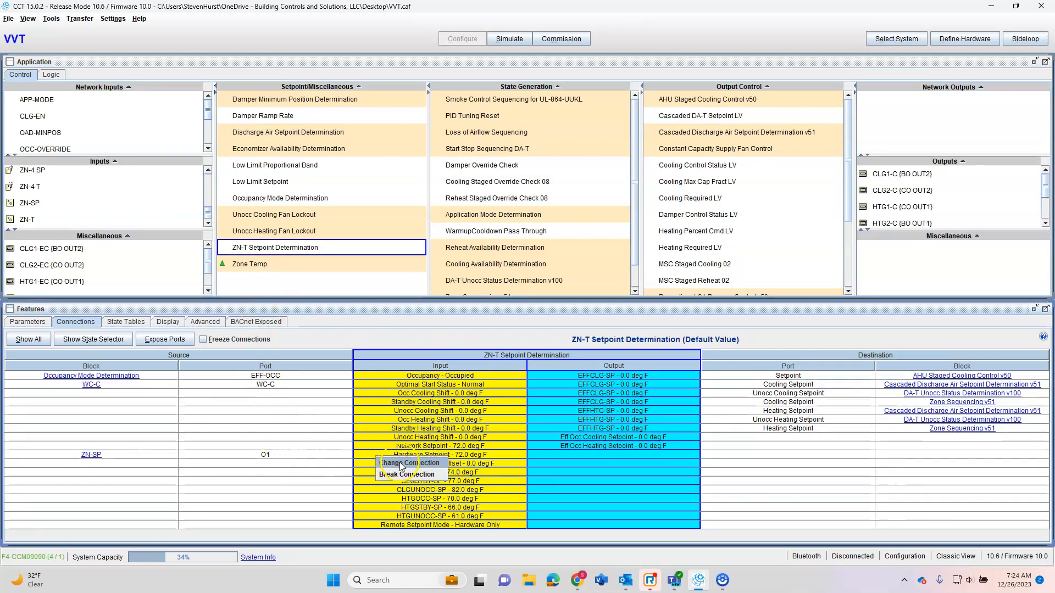
click(448, 465)
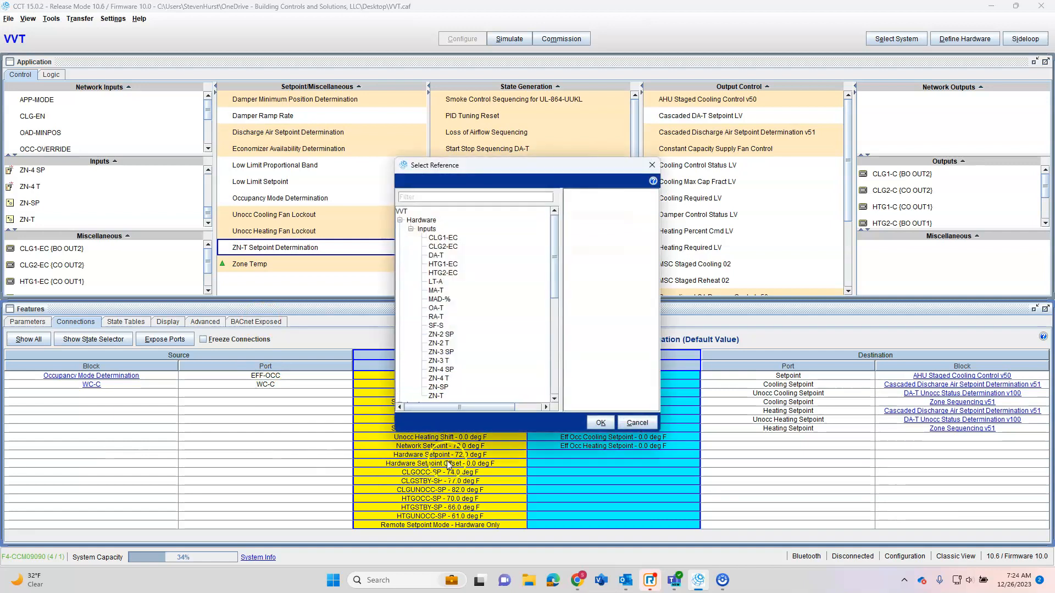
scroll(437, 308, up, 2)
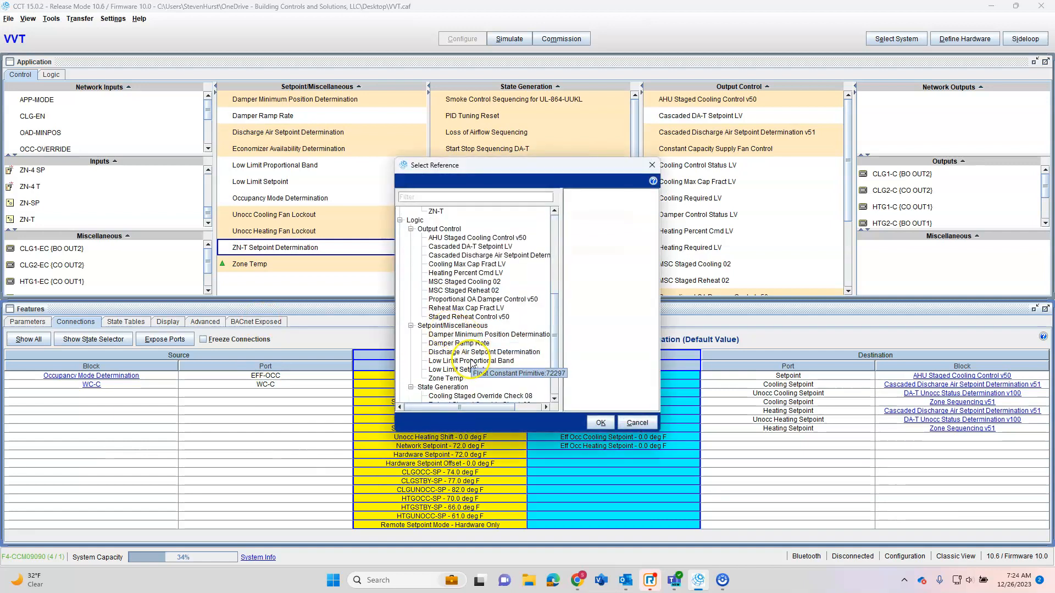
scroll(468, 384, down, 1)
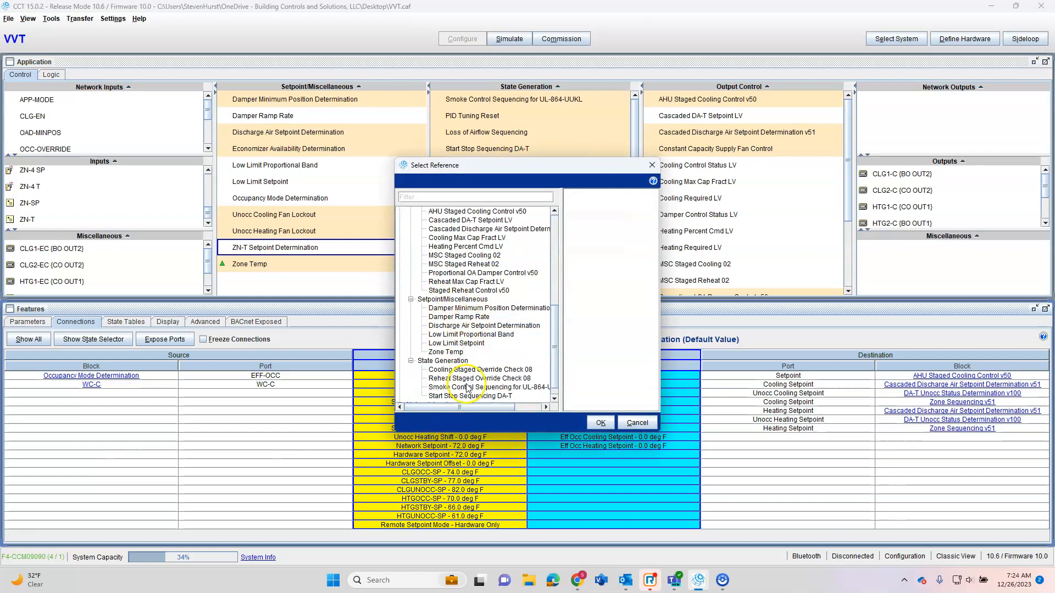
scroll(468, 387, down, 1)
click(446, 336)
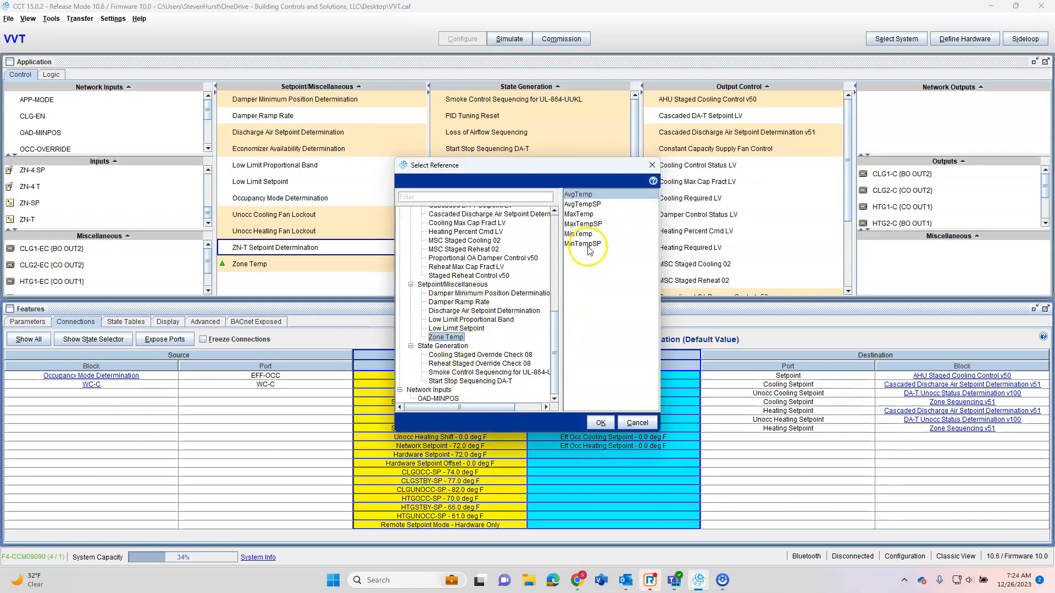
click(589, 205)
click(600, 422)
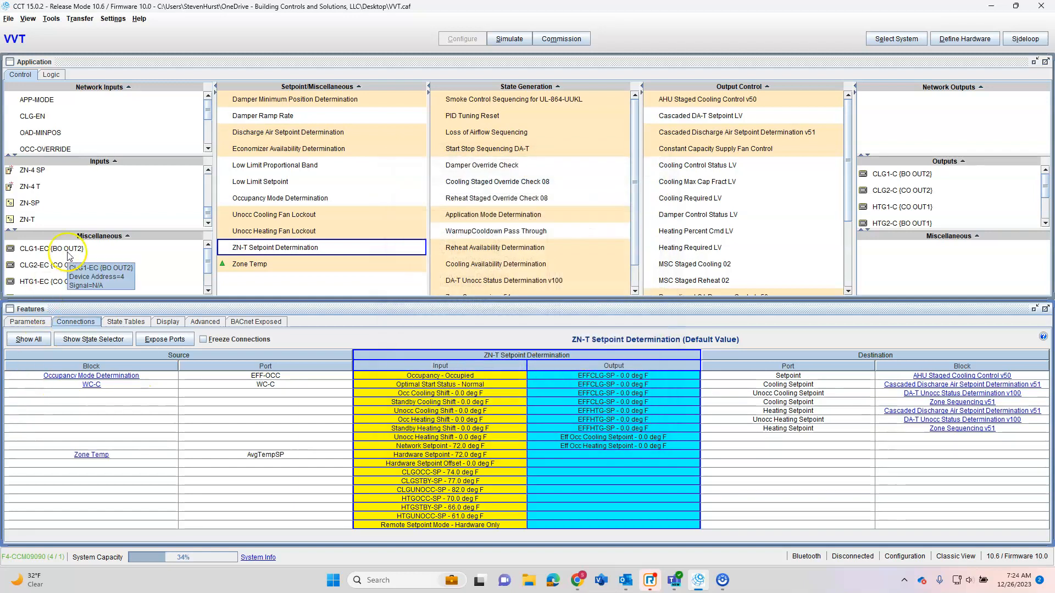
Follow ZN-T's connection to AHU Staged Cooling Control v50 and change the source of its Process Variable input to Zone Temp's AvgTemp output.
click(32, 220)
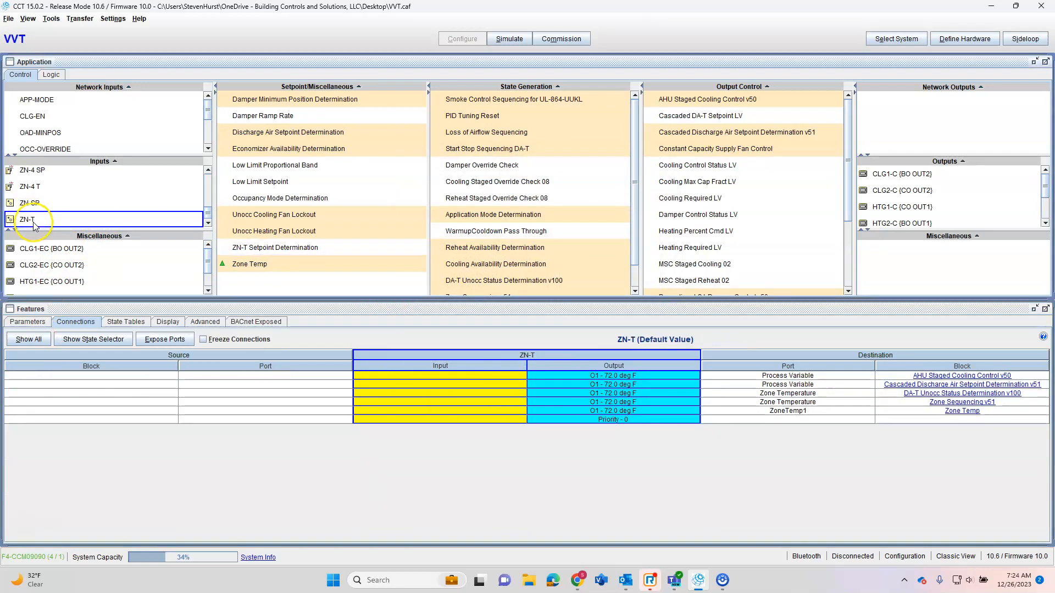
click(961, 375)
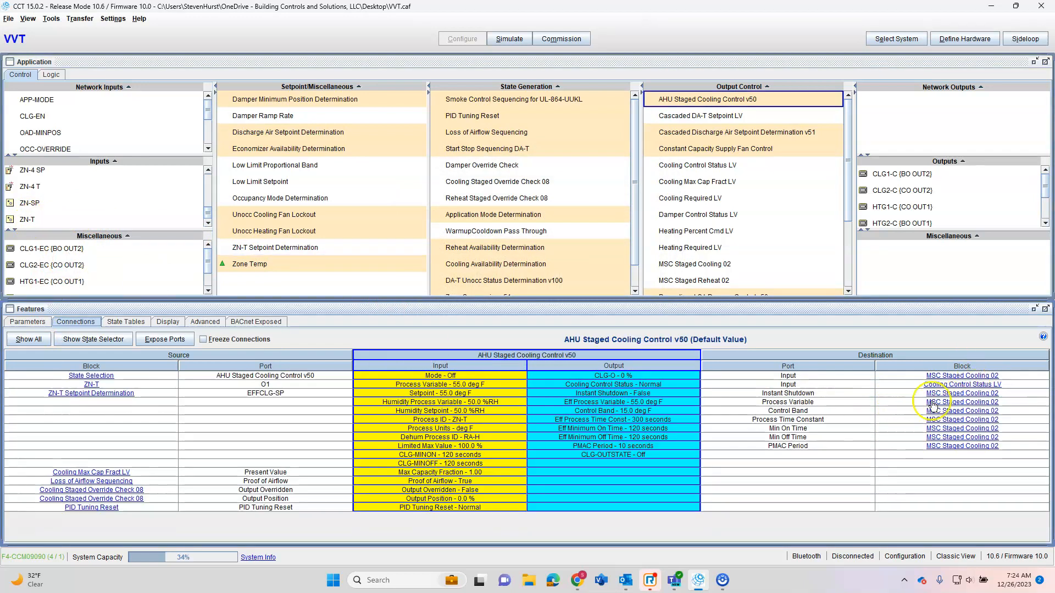
right_click(405, 387)
click(411, 394)
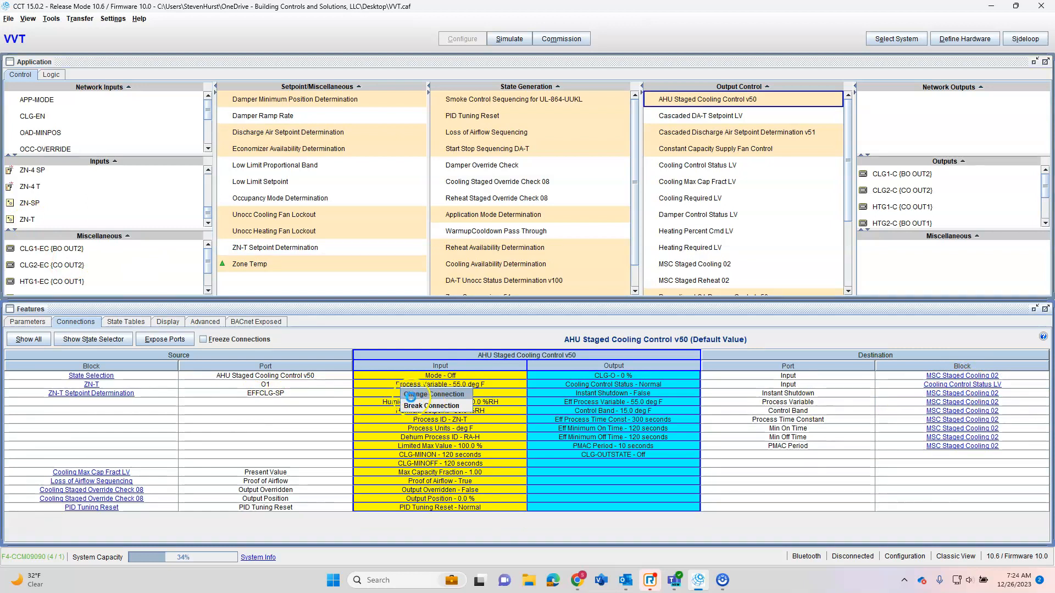
scroll(431, 366, down, 5)
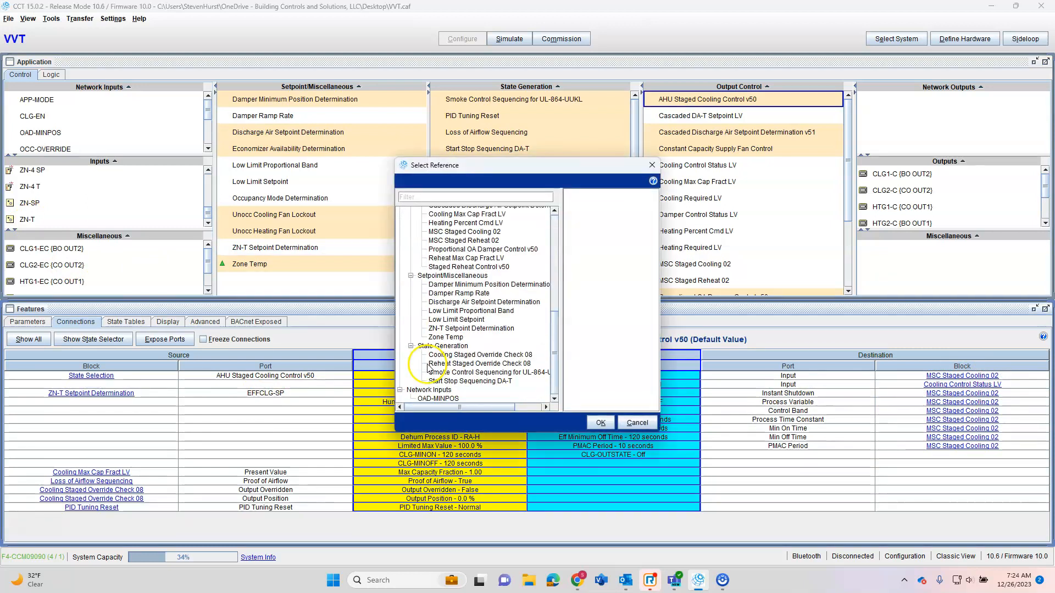
scroll(429, 369, up, 3)
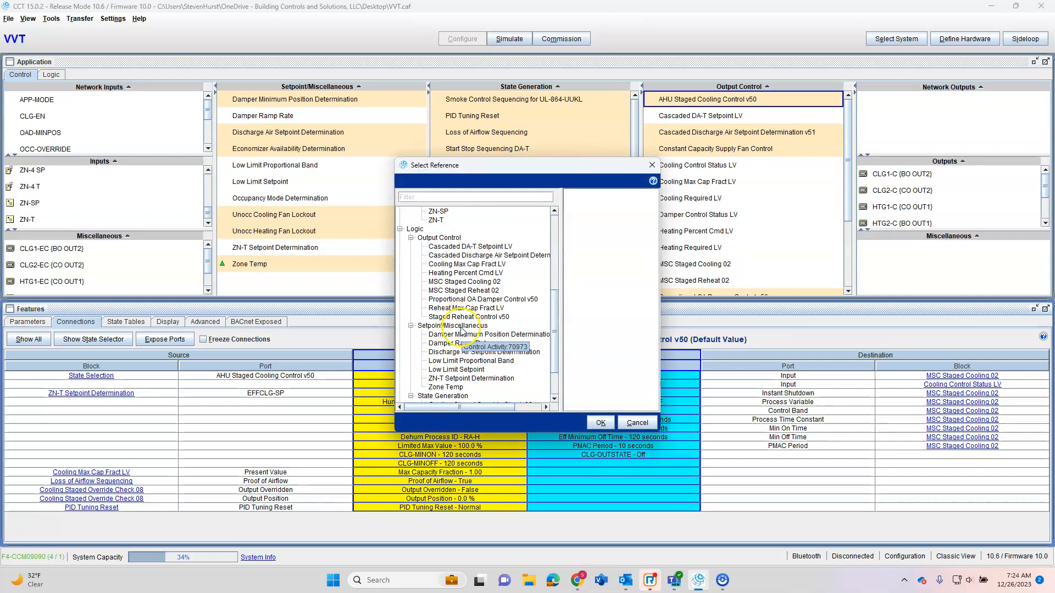
scroll(468, 370, down, 3)
click(445, 337)
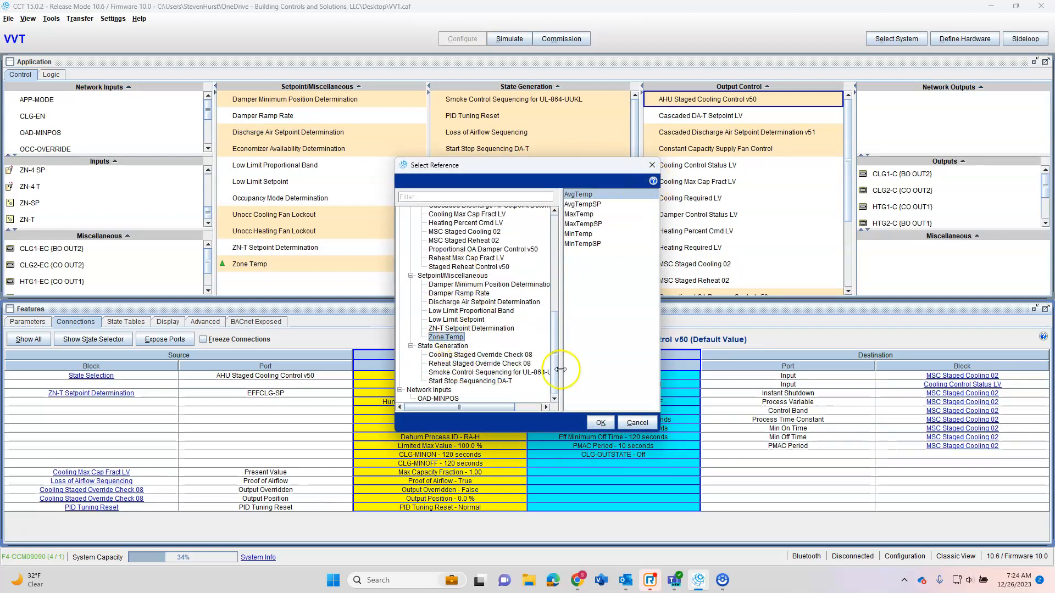
click(596, 422)
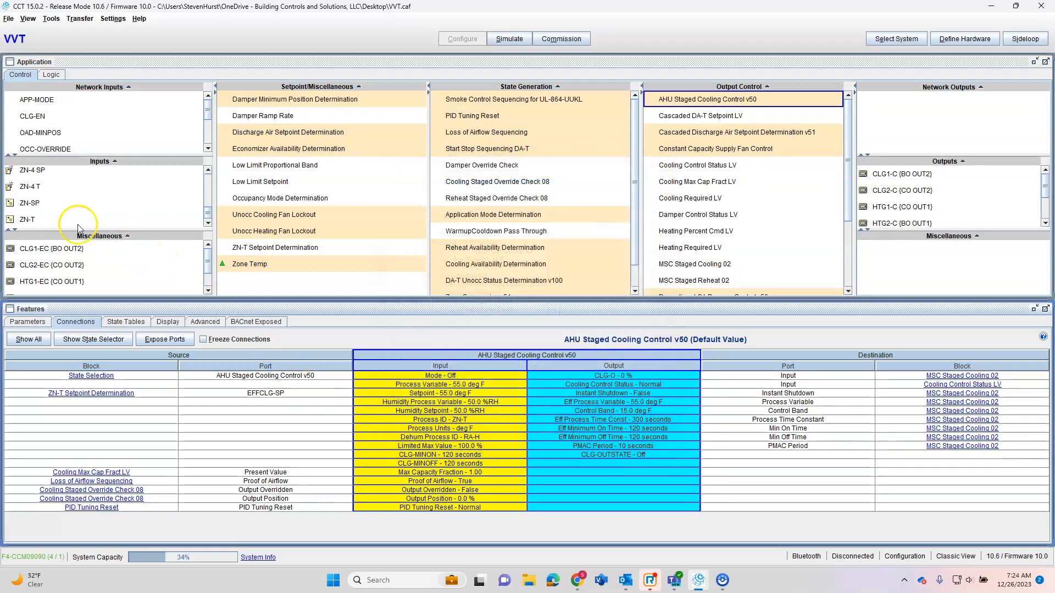
Follow ZN-T's connection to Cascaded Discharge Air Setpoint Determination v51 and change the source of its Process Variable input to Zone Temp's AvgTemp output.
click(25, 220)
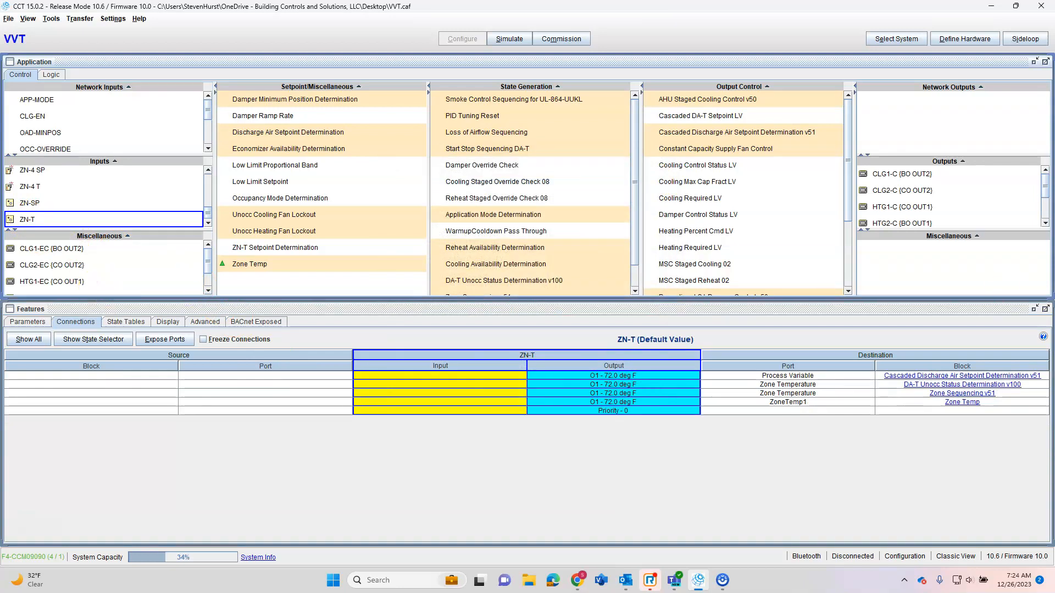
click(962, 376)
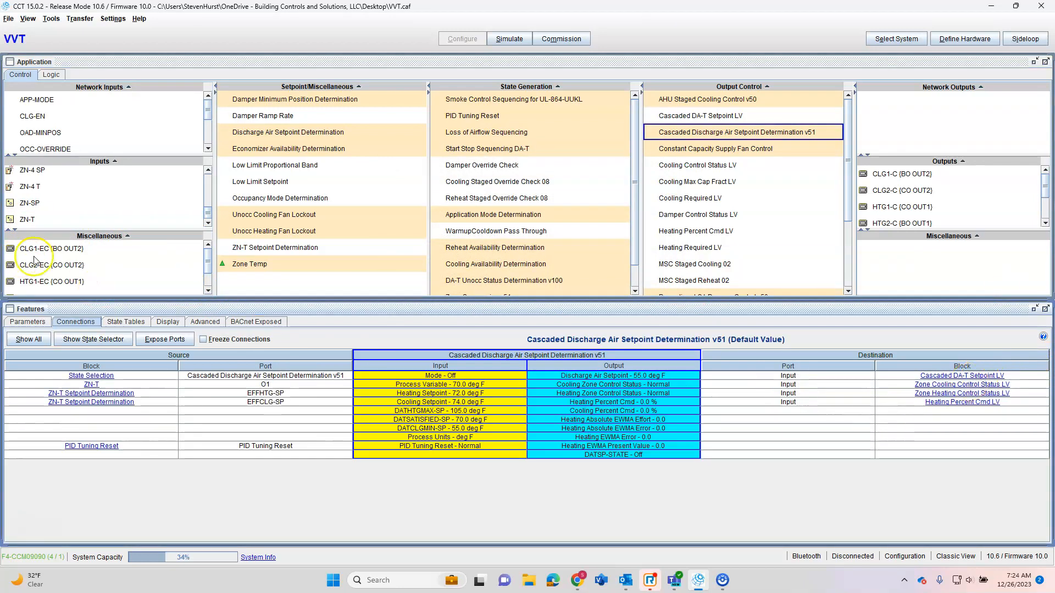
right_click(374, 388)
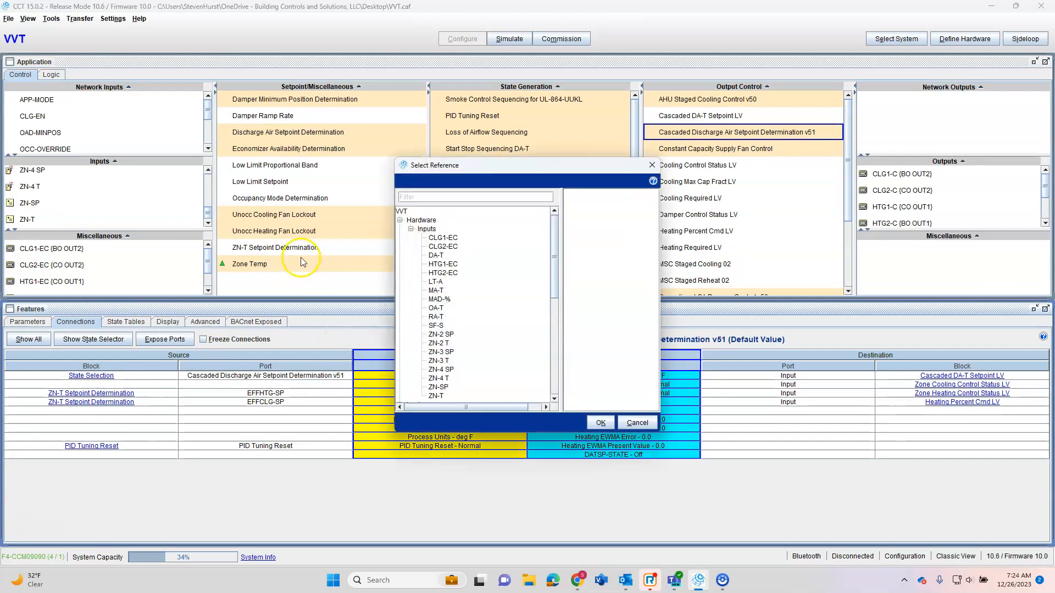
scroll(434, 337, down, 9)
click(446, 337)
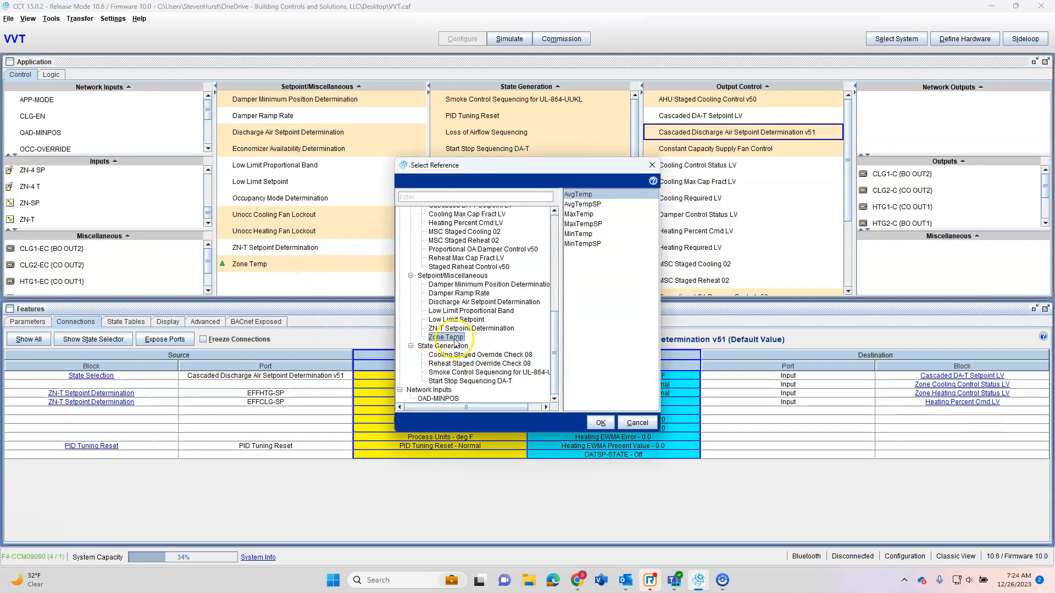
click(601, 422)
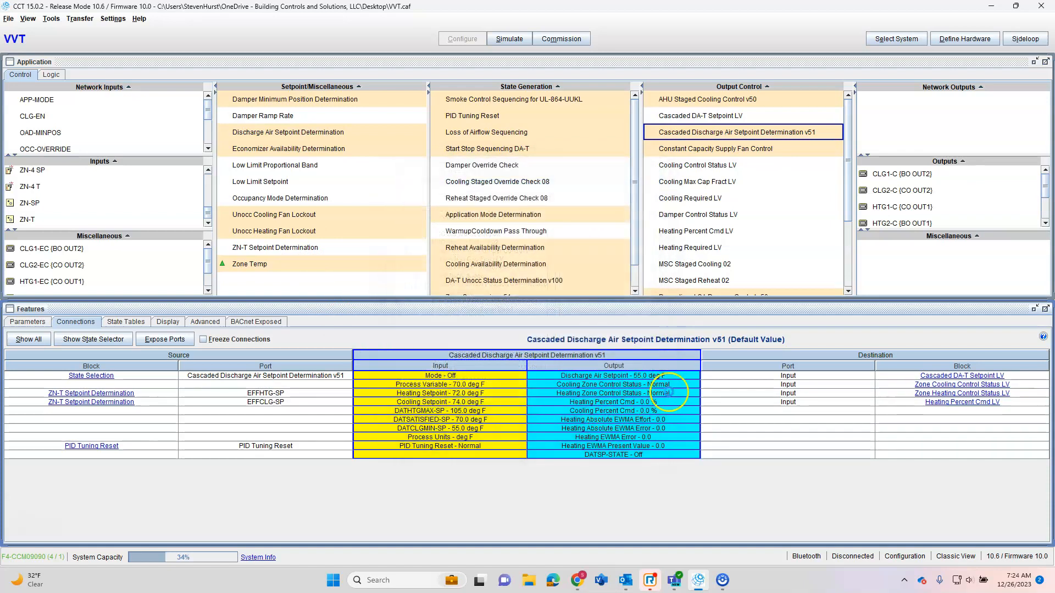
Follow ZN-T's connection to DA-T Unocc Status Determination v100 and change the source of its Zone Temperature input to Zone Temp's AvgTemp output.
click(34, 220)
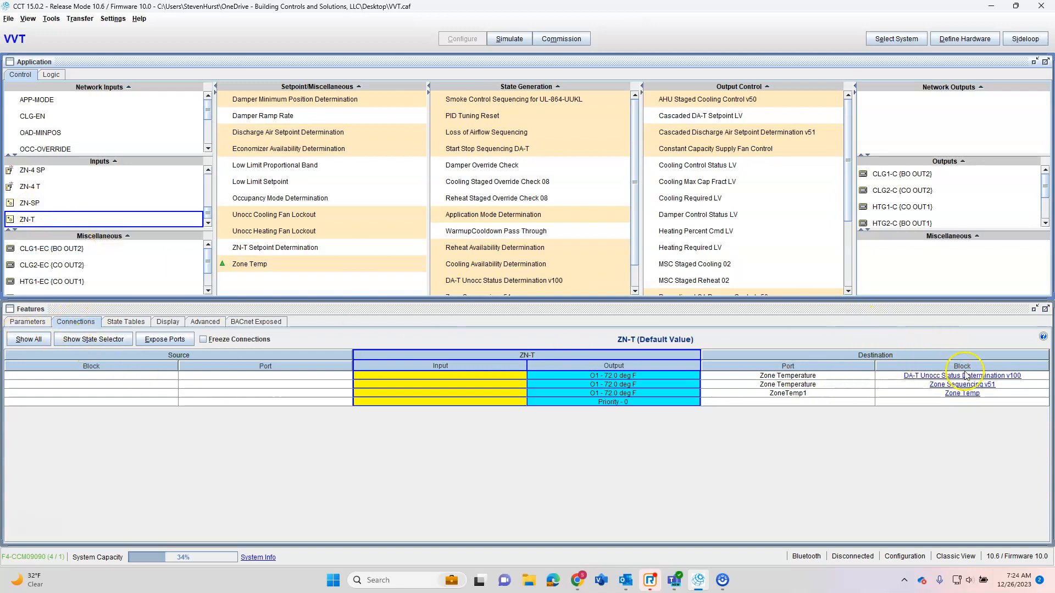
click(1016, 378)
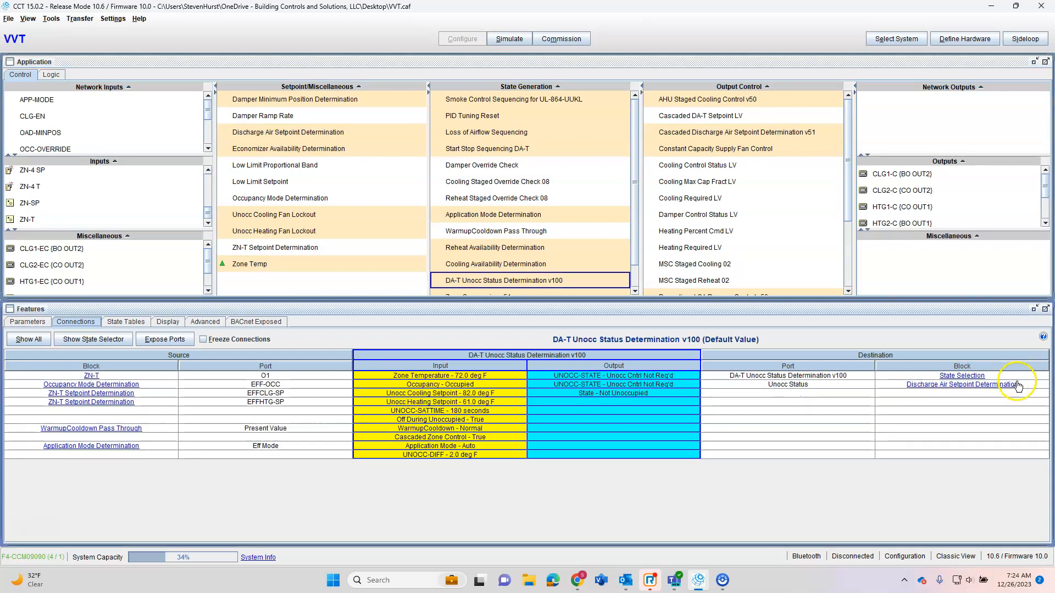
right_click(364, 379)
click(396, 384)
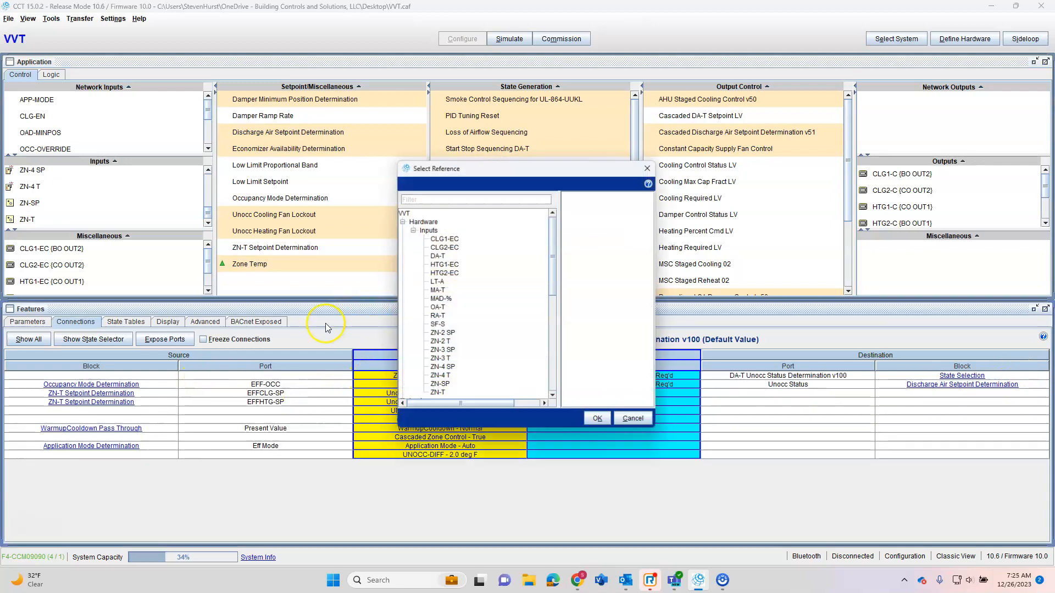
scroll(473, 357, down, 5)
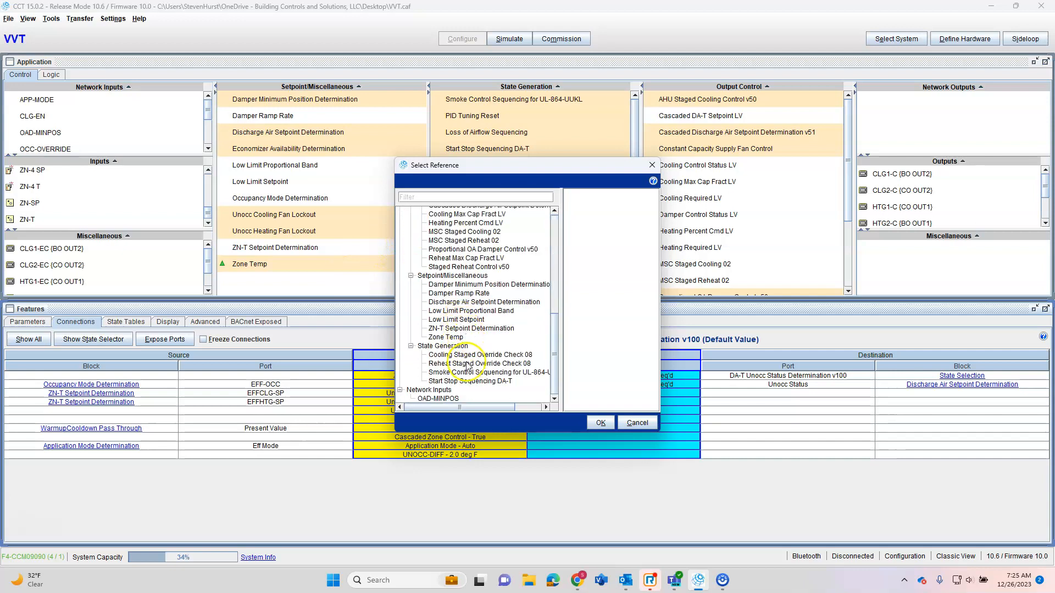
click(445, 336)
click(598, 423)
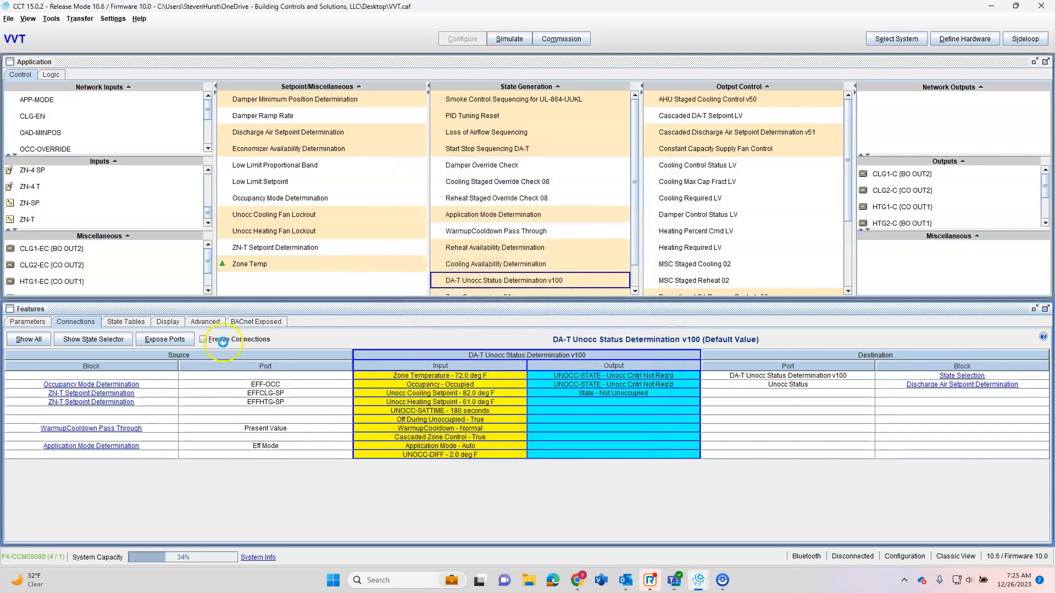
Change the source of Zone Sequencing v51's Zone Temperature input from ZN-T to Zone Temp's AvgTemp output, and review the ZN-T and Zone Temp connections.
click(27, 220)
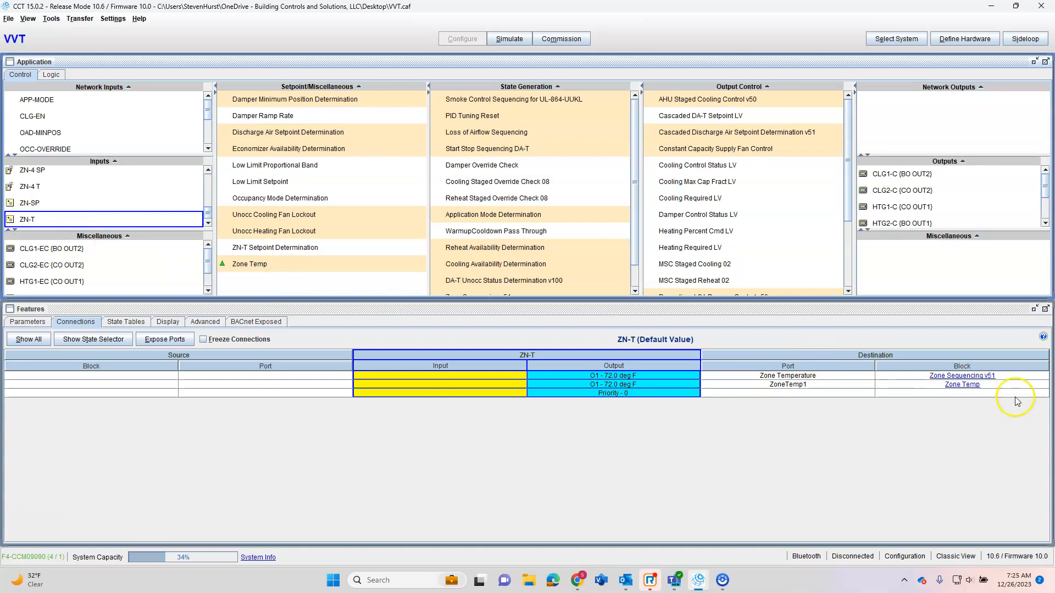
click(965, 376)
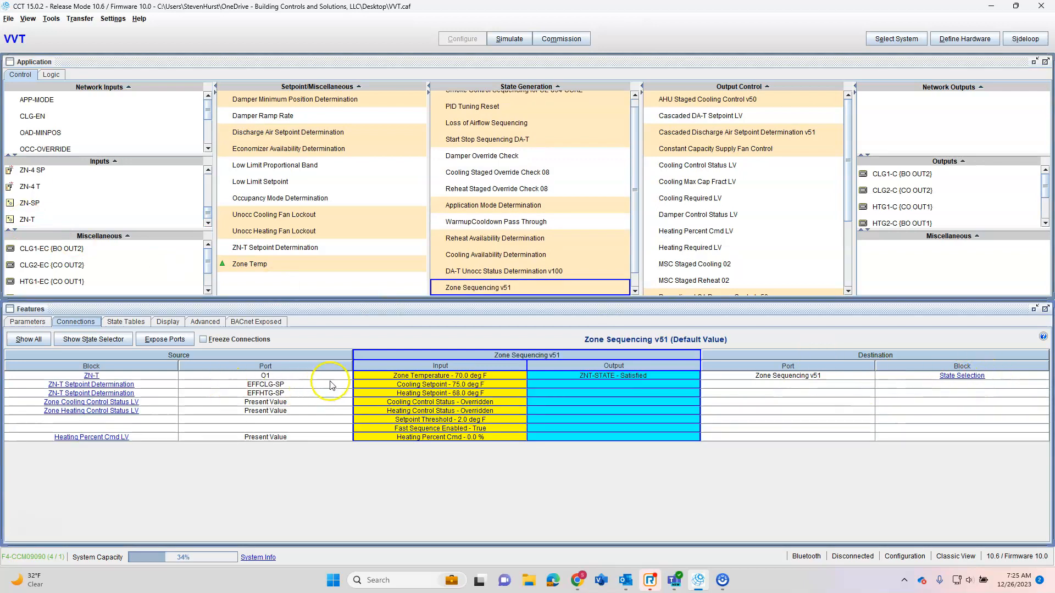
right_click(377, 377)
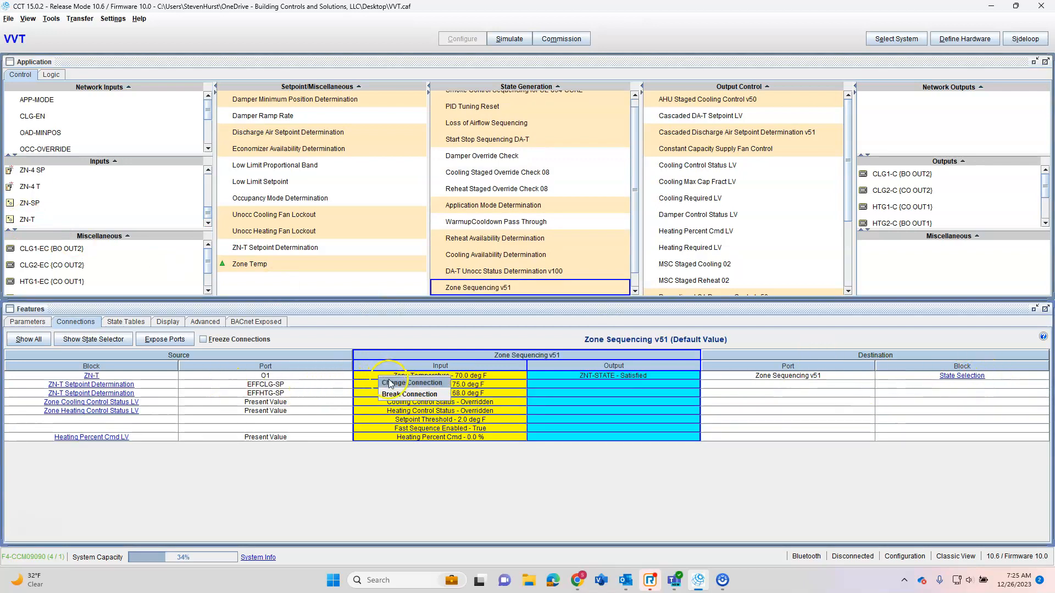
click(439, 384)
scroll(461, 367, down, 3)
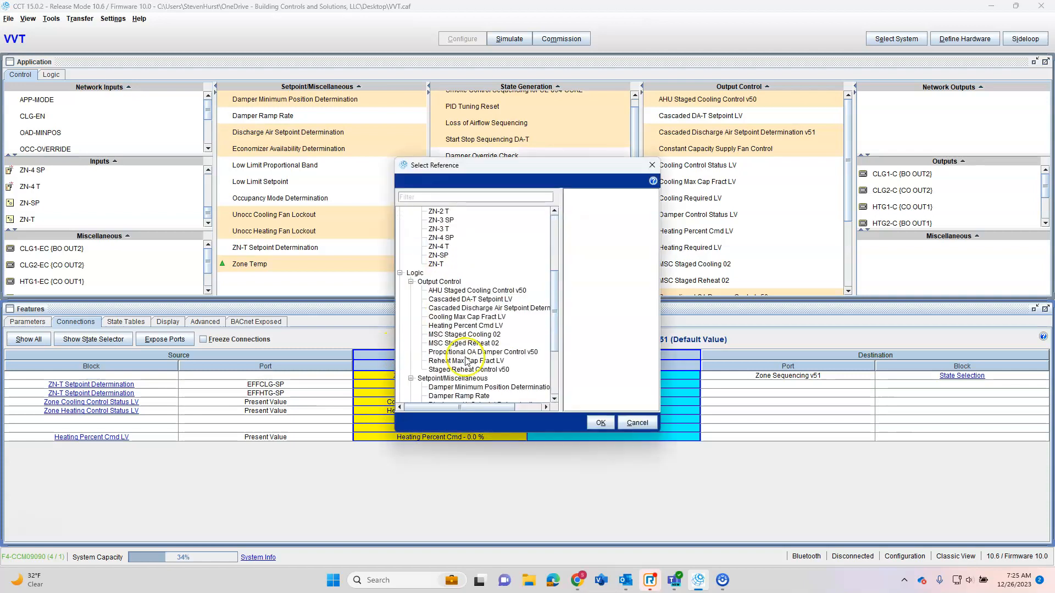
click(446, 386)
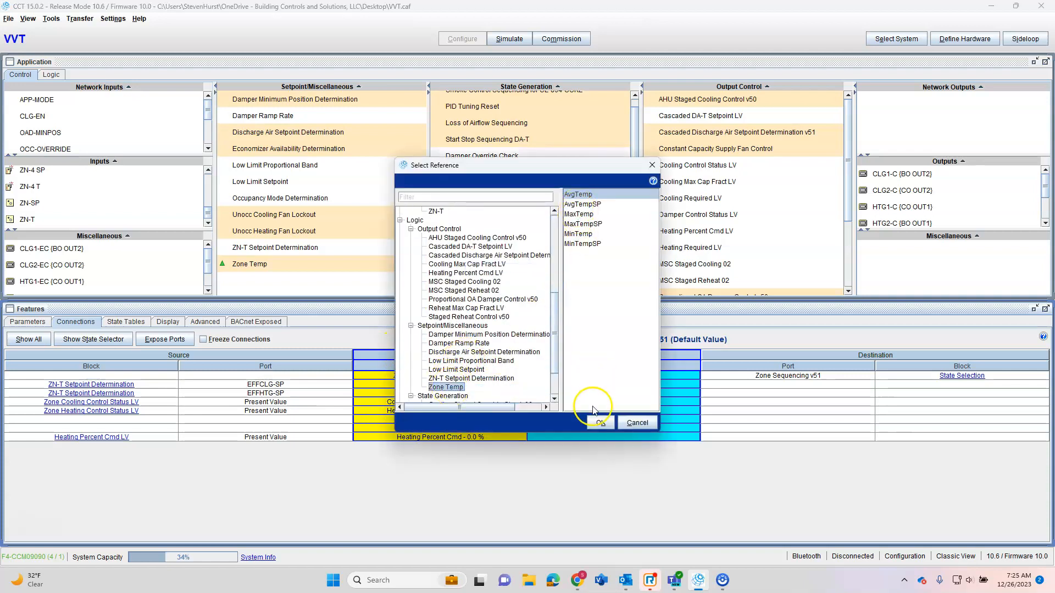
click(598, 423)
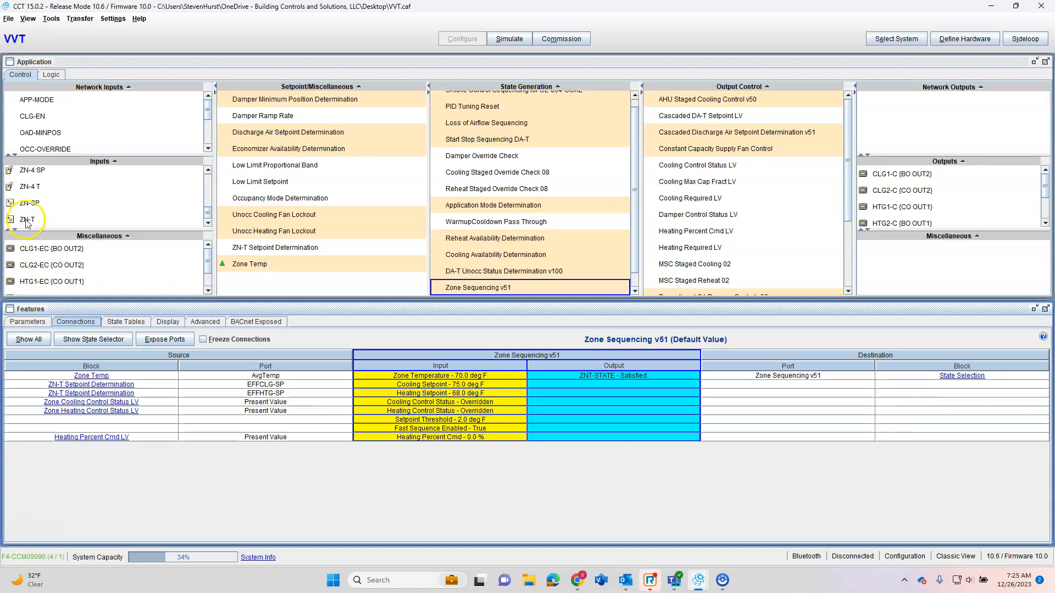
click(27, 220)
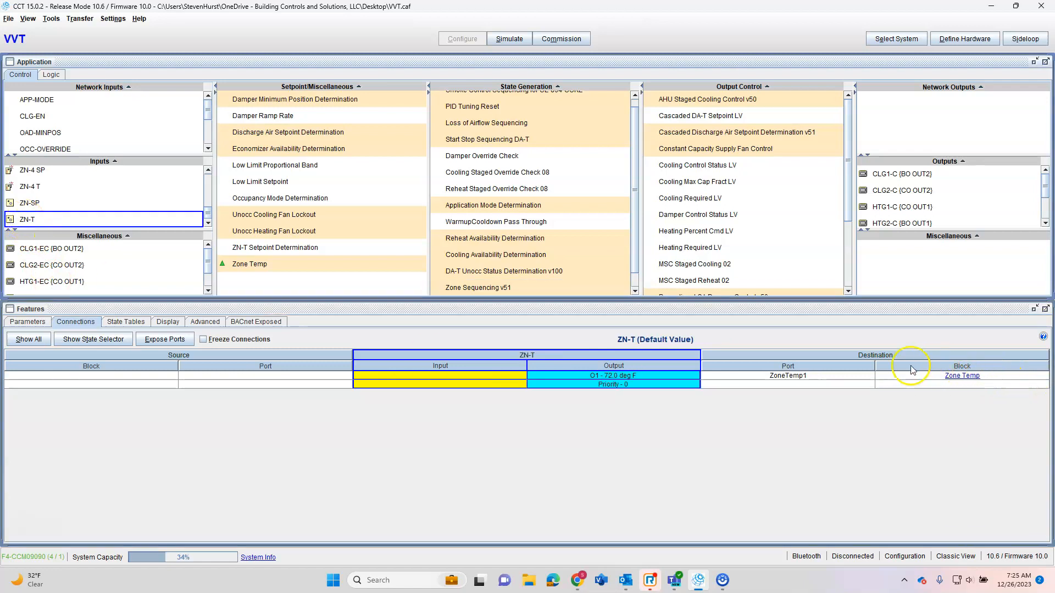
click(261, 266)
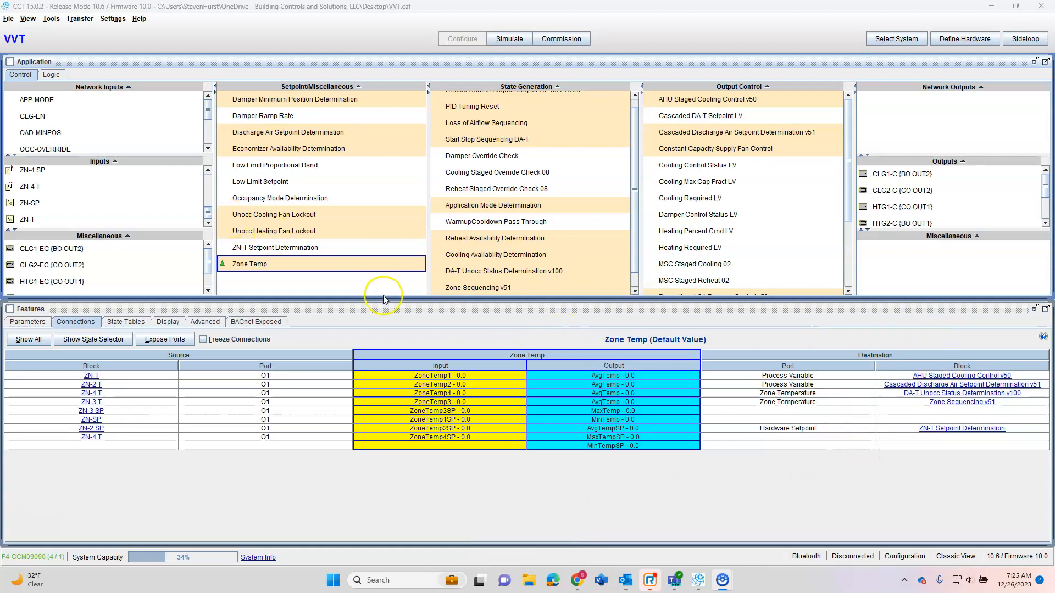
Start adding hardware outputs, filter the modules by "zone dam", and choose one Zone1 Damper analog output with a 0-10VDC signal.
click(1036, 162)
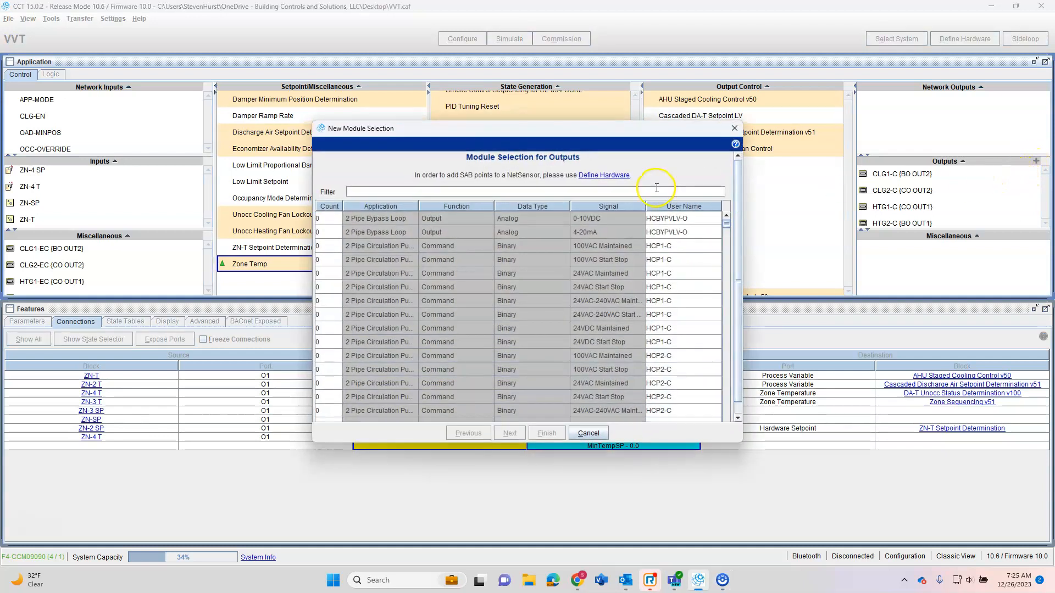
text(zone)
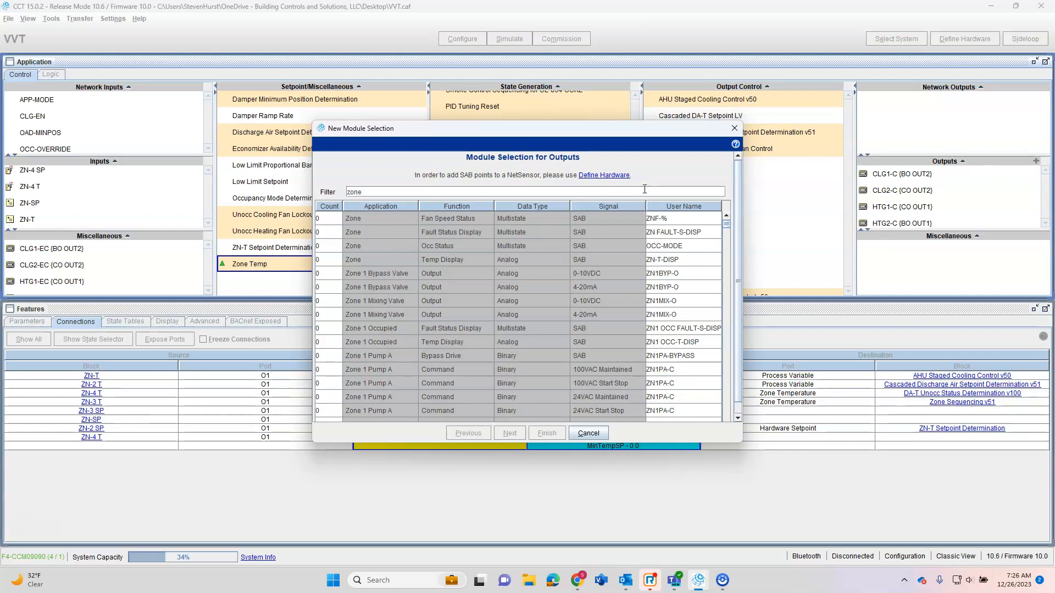
text( d)
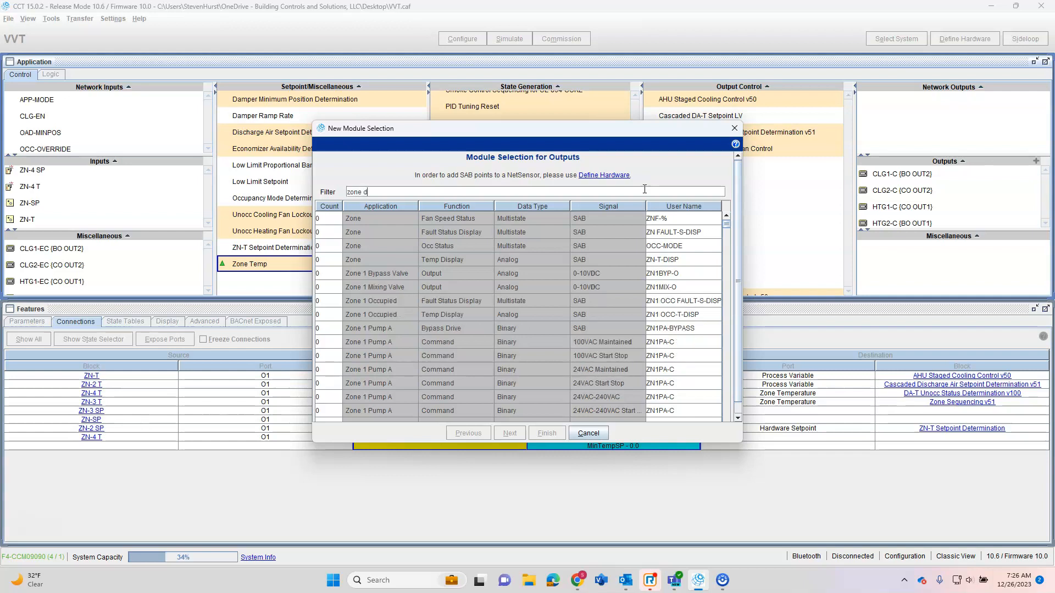
text(am)
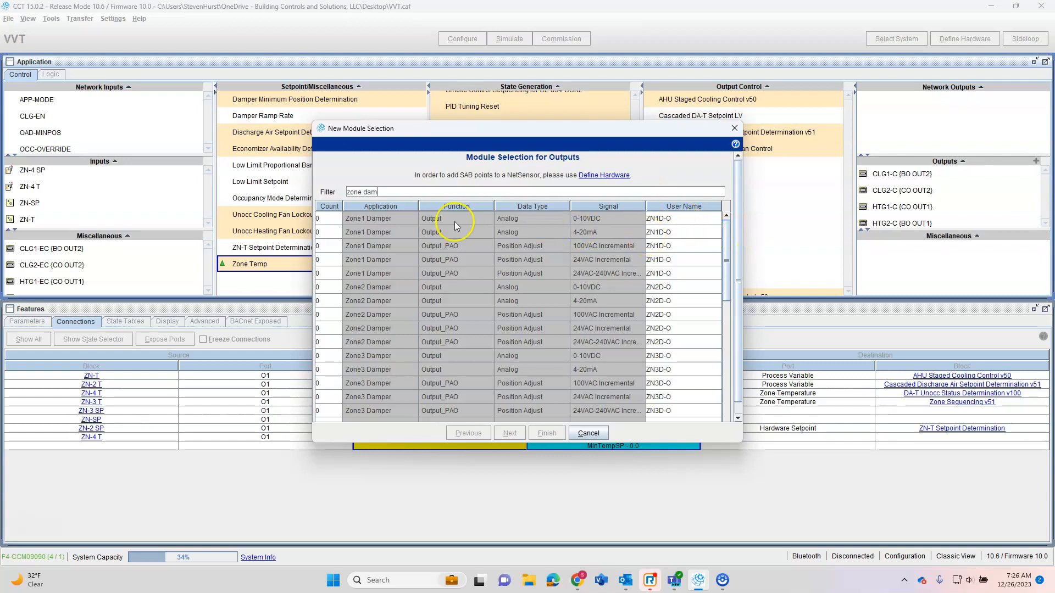
click(333, 217)
Include one 0-10VDC analog output each for Zone2, Zone3 and Zone4 Damper, add the chosen modules, and check them in the outputs list.
scroll(415, 292, down, 8)
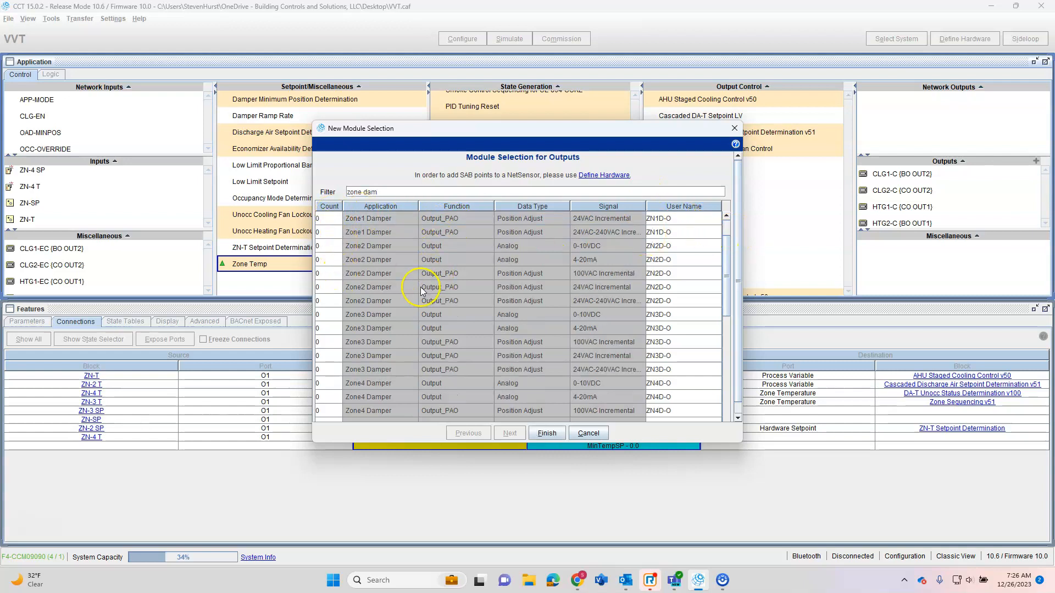
scroll(410, 291, up, 6)
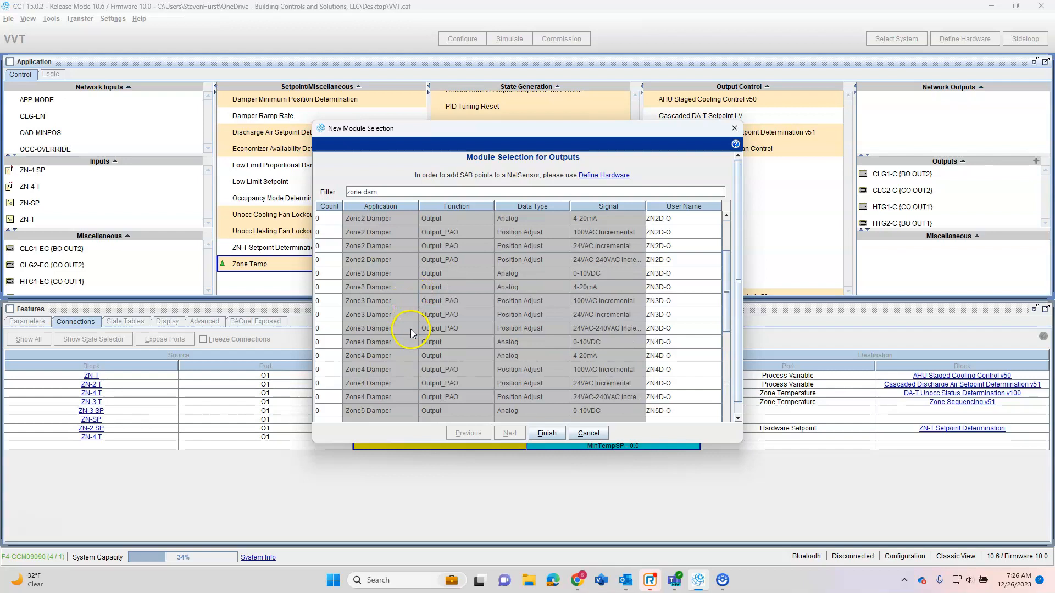
scroll(401, 287, up, 1)
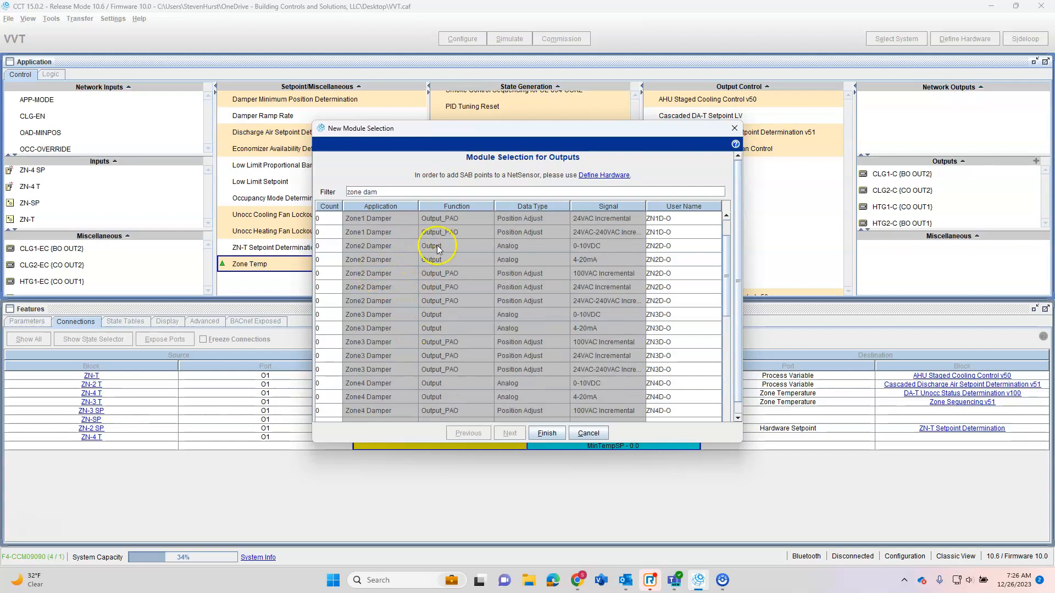
click(335, 244)
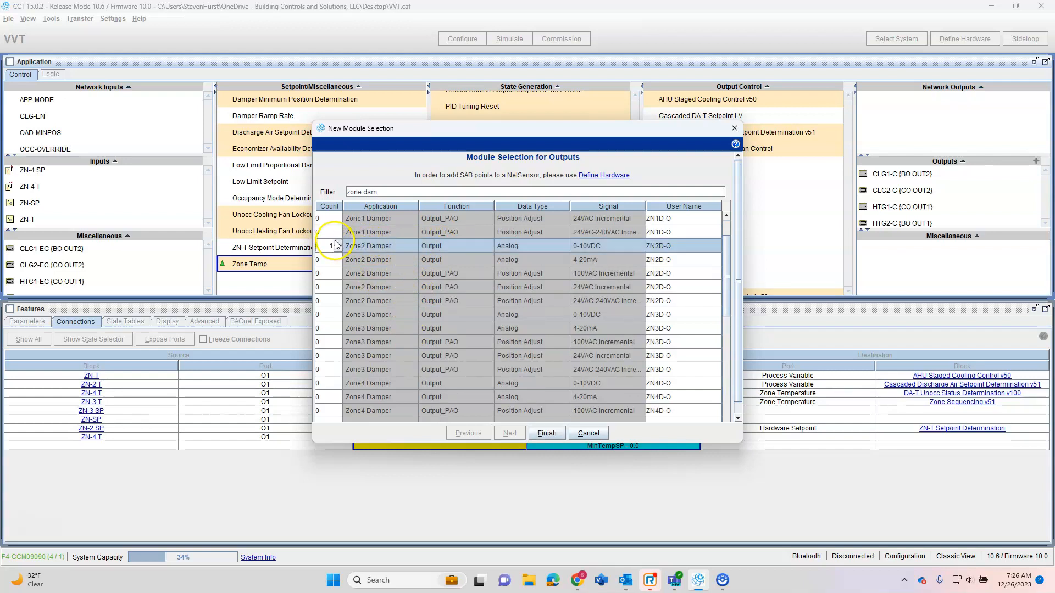
click(335, 315)
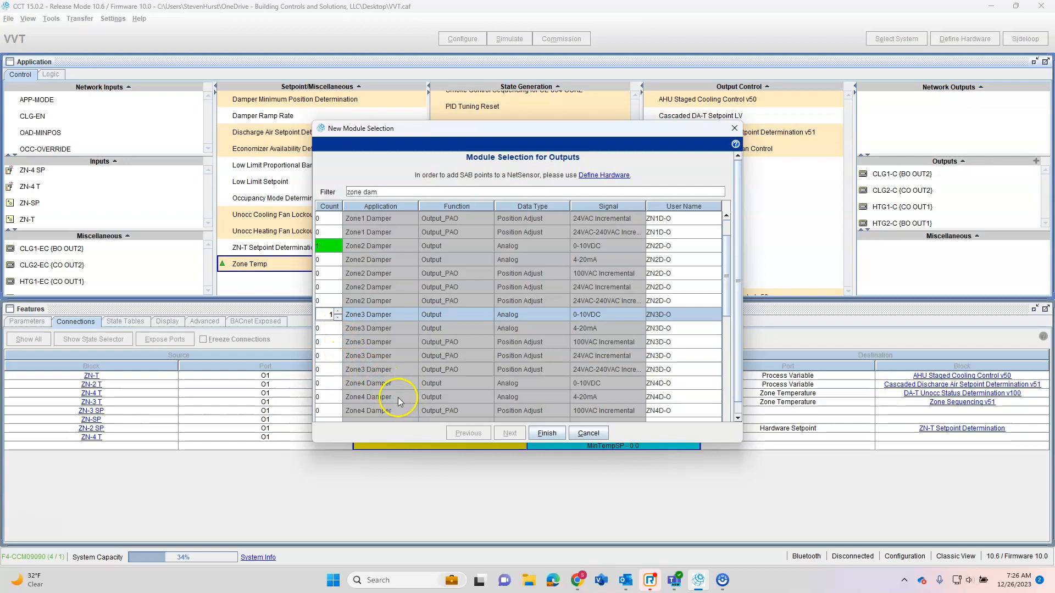
click(335, 384)
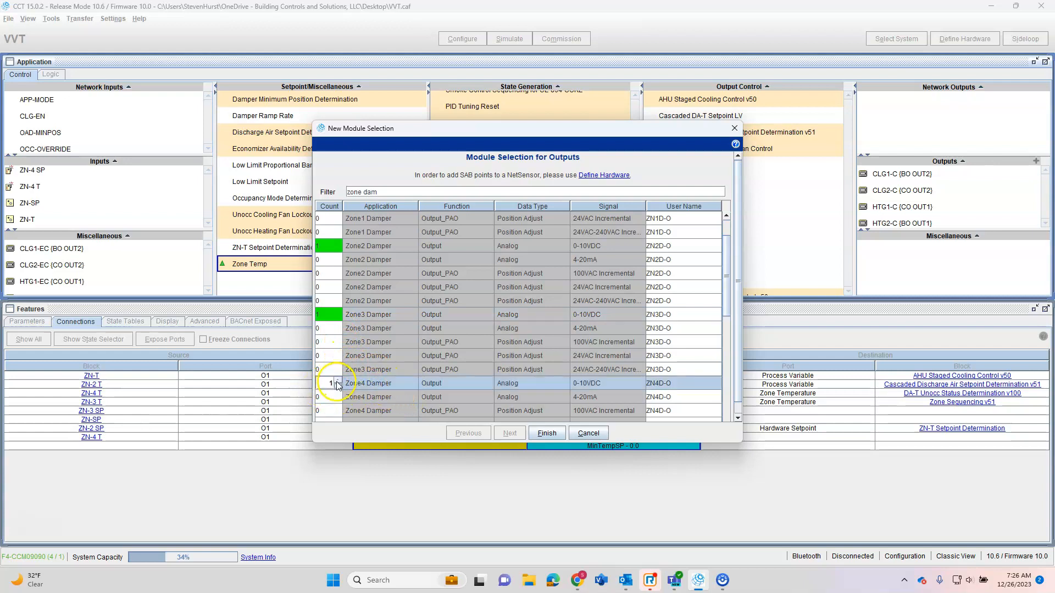
click(555, 435)
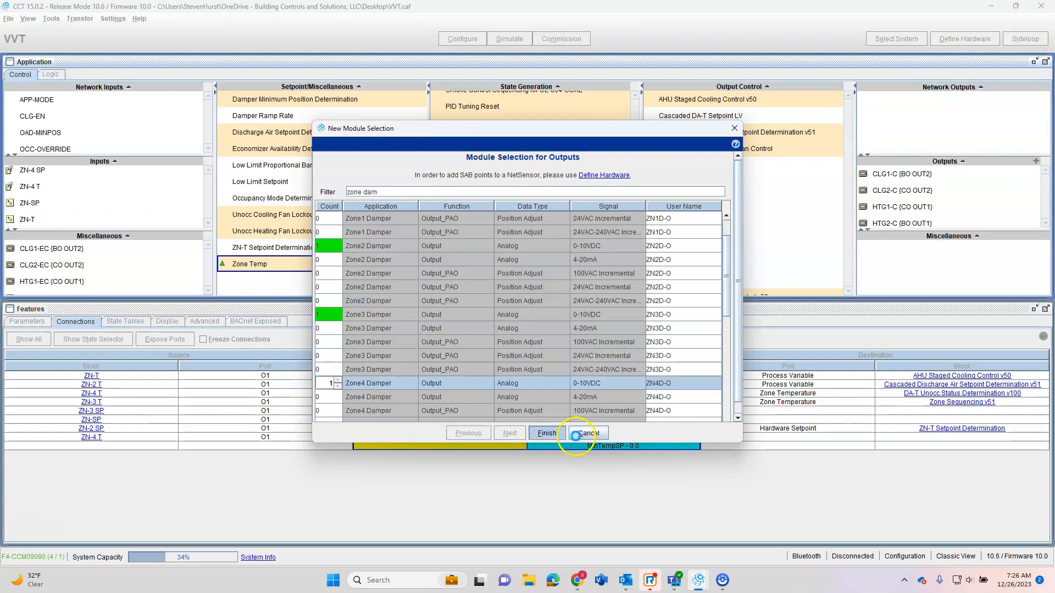
click(914, 194)
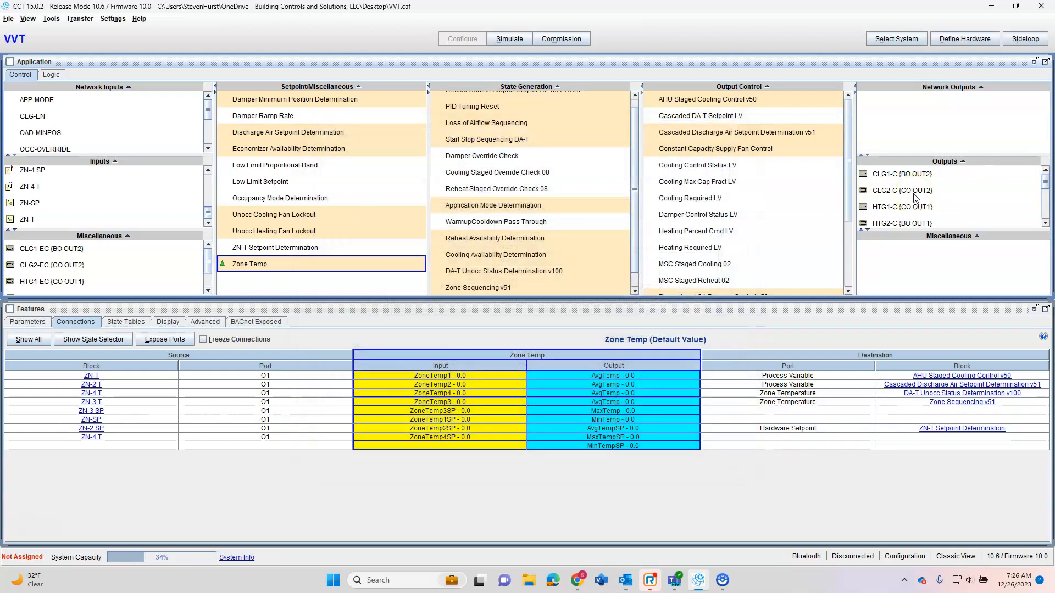
click(901, 204)
scroll(901, 204, down, 5)
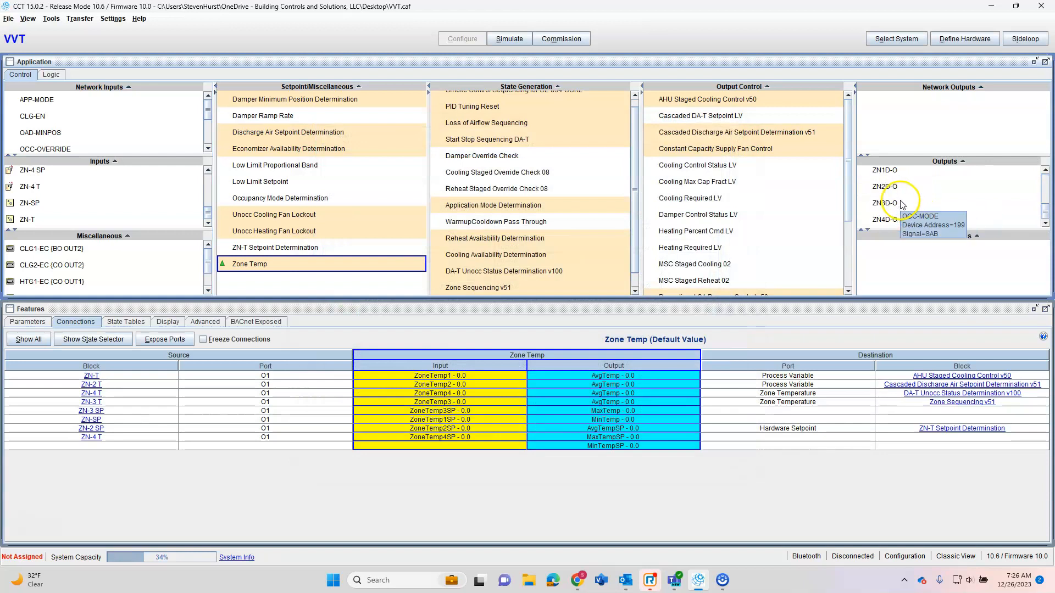
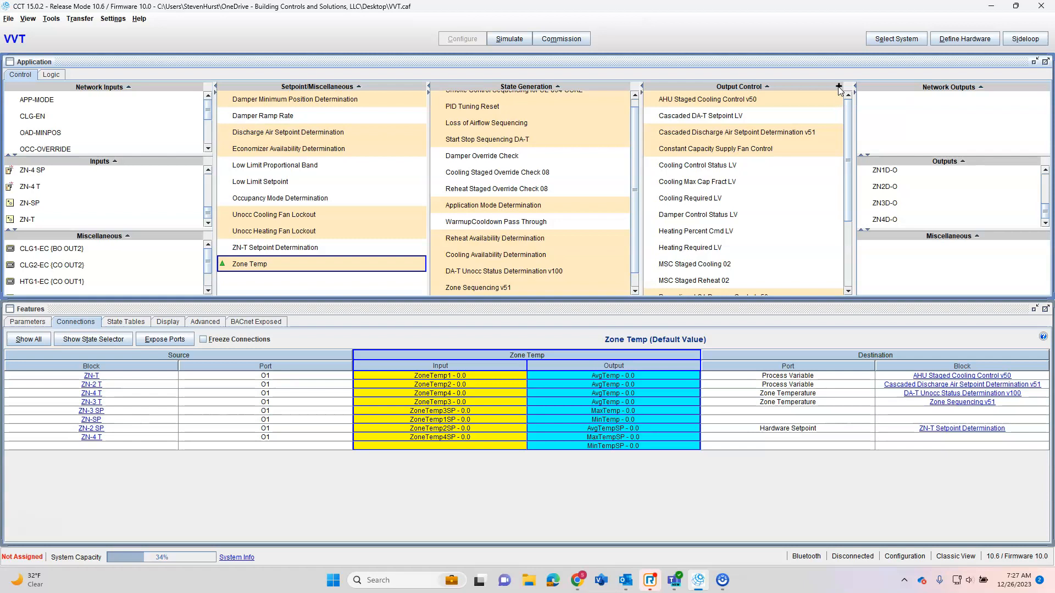
Add one Hybrid Activity module named "Zone 1 Control" to Output Control and select it in the list.
click(838, 86)
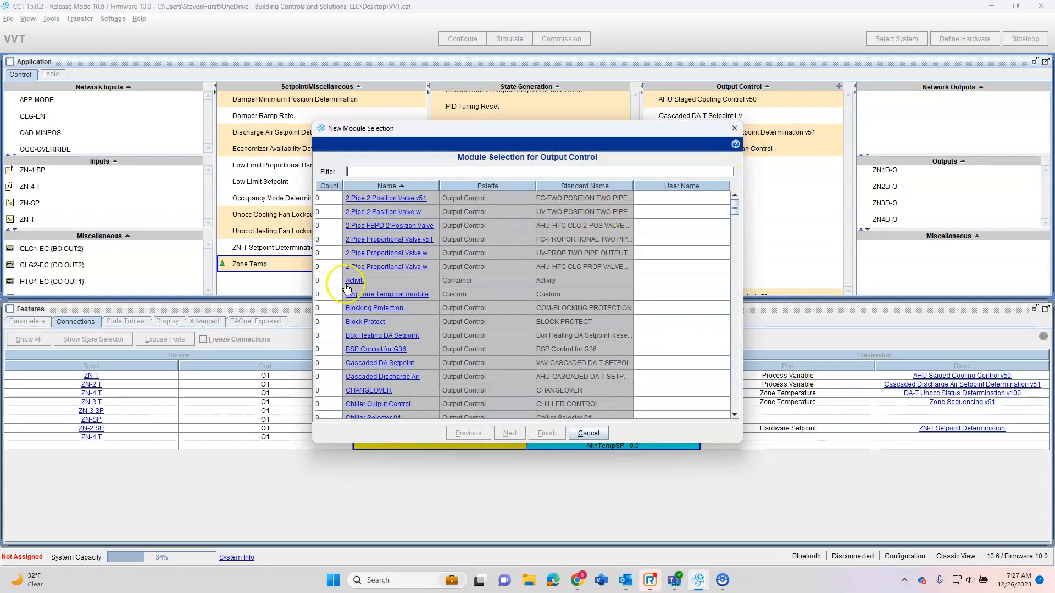
text(hy)
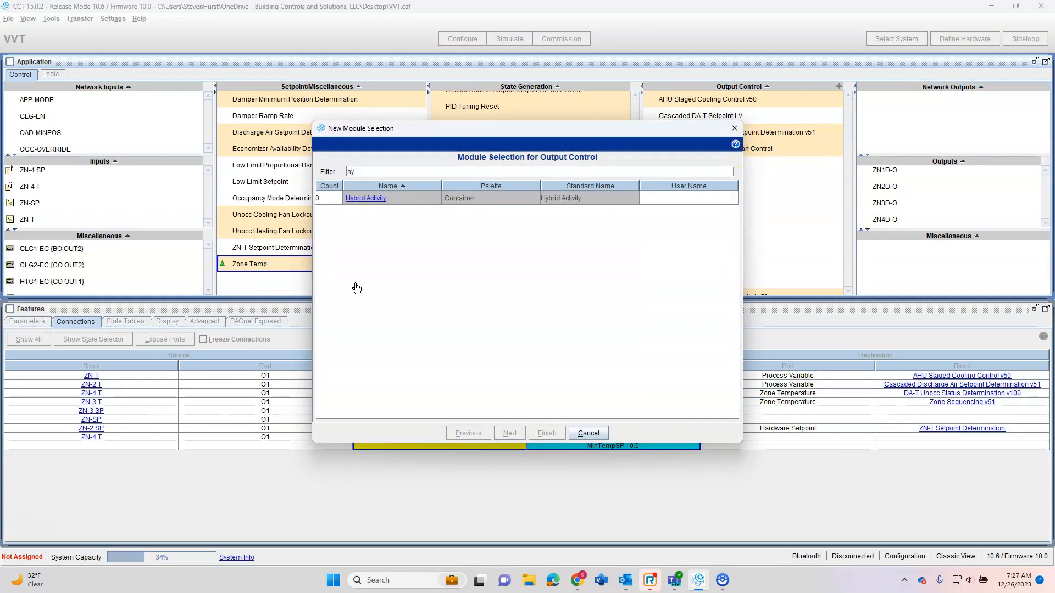
click(343, 201)
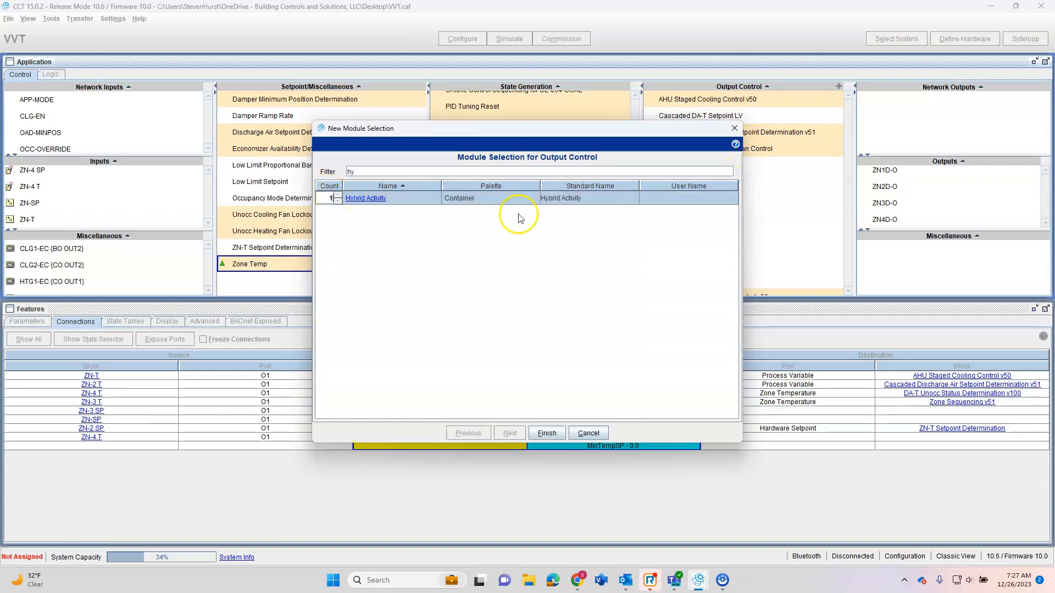
click(682, 198)
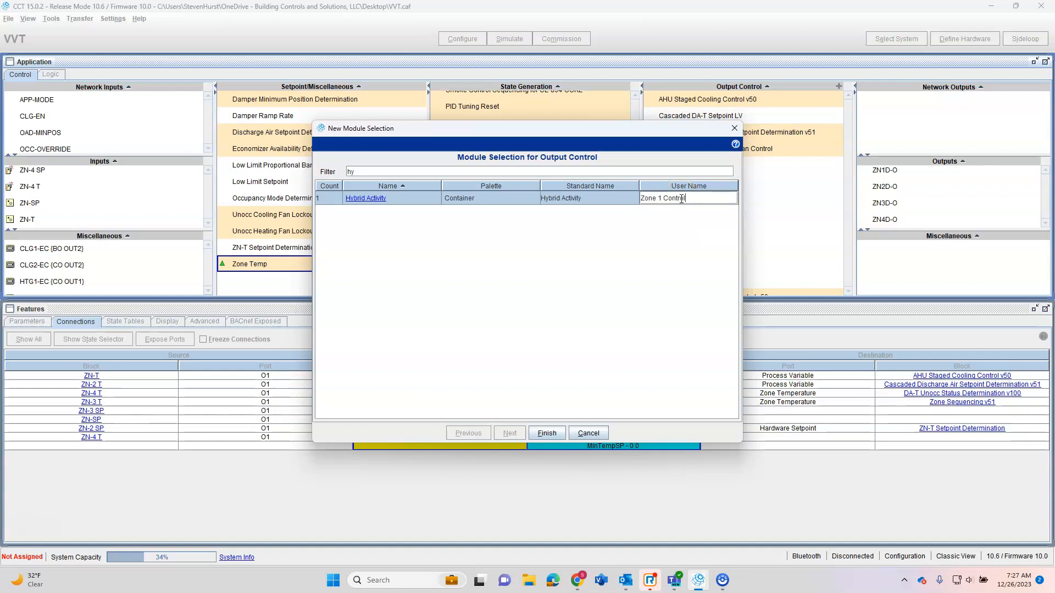
click(547, 434)
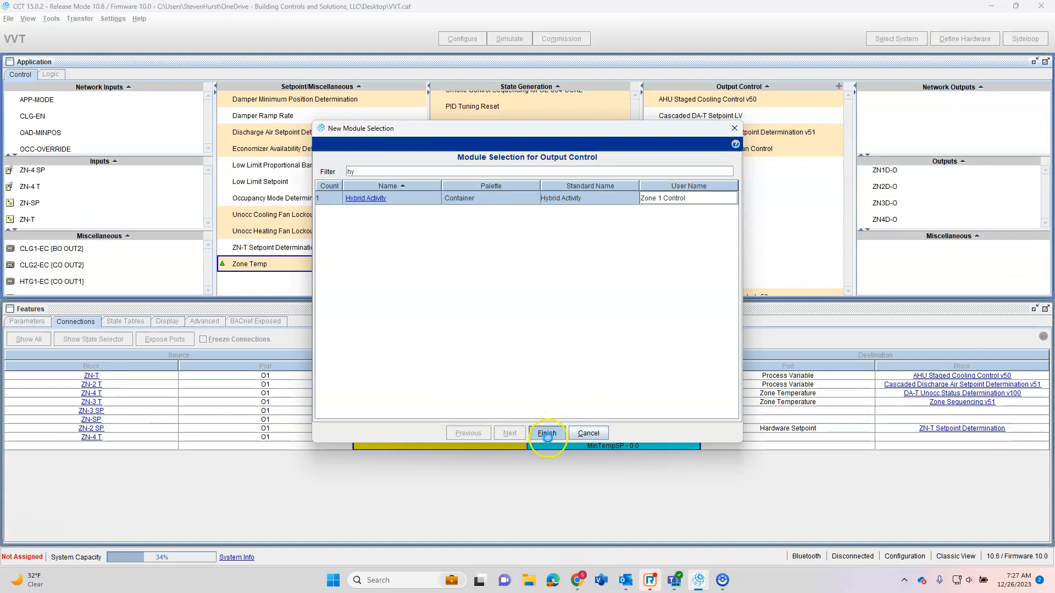
click(547, 433)
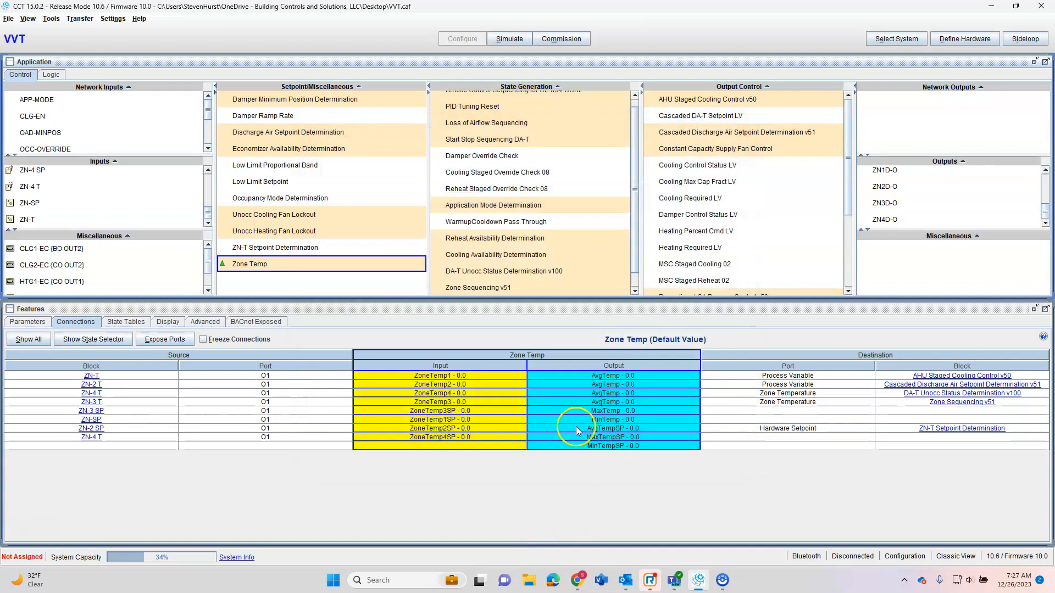
scroll(698, 266, down, 3)
click(728, 256)
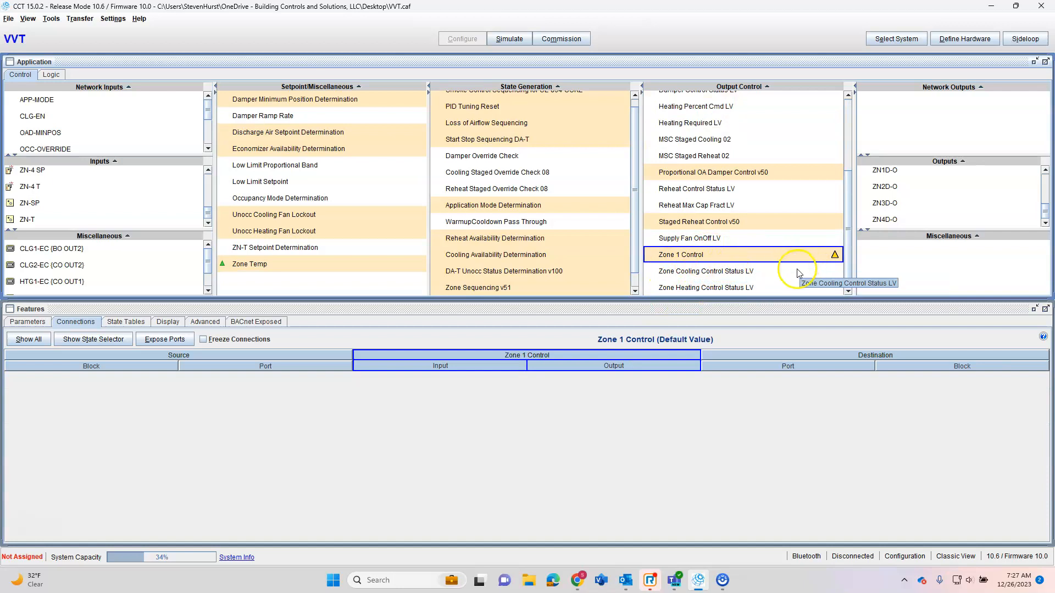
View the logic of Zone 1 Control to check its State block, and return to the control view.
right_click(705, 256)
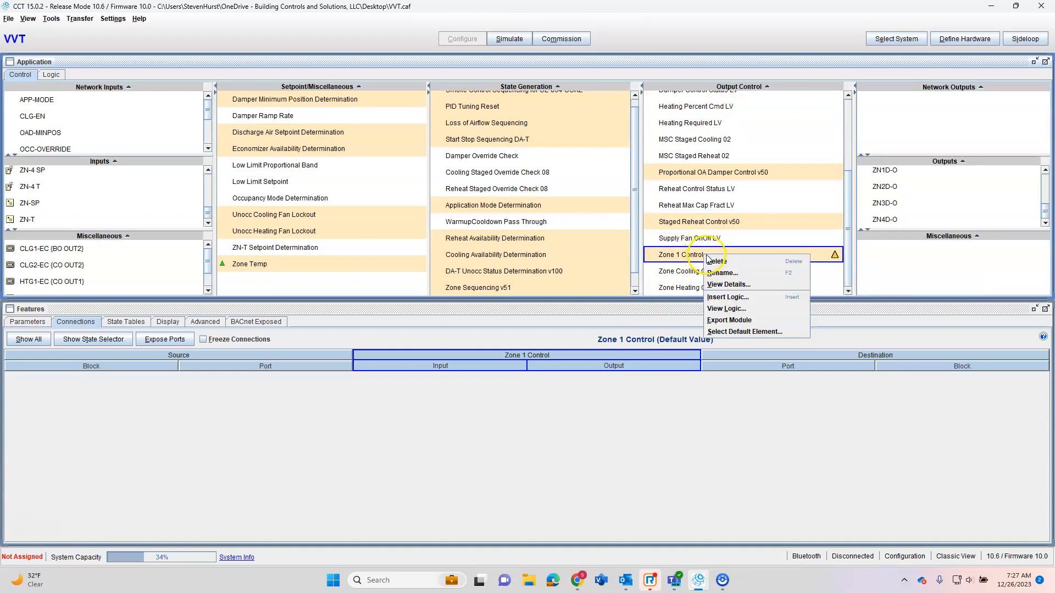
click(743, 308)
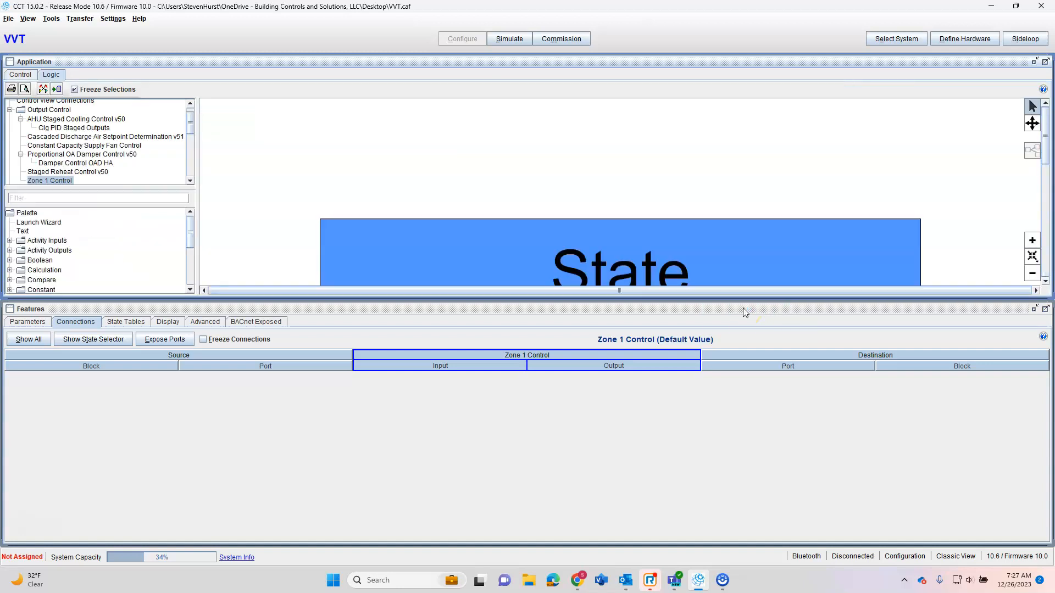
scroll(620, 252, down, 2)
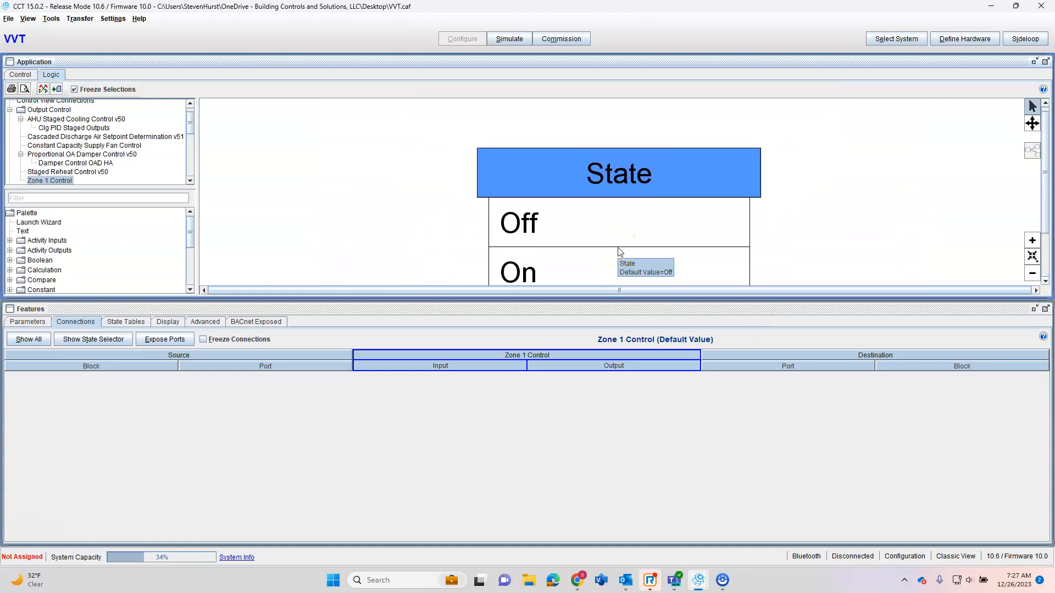
click(20, 75)
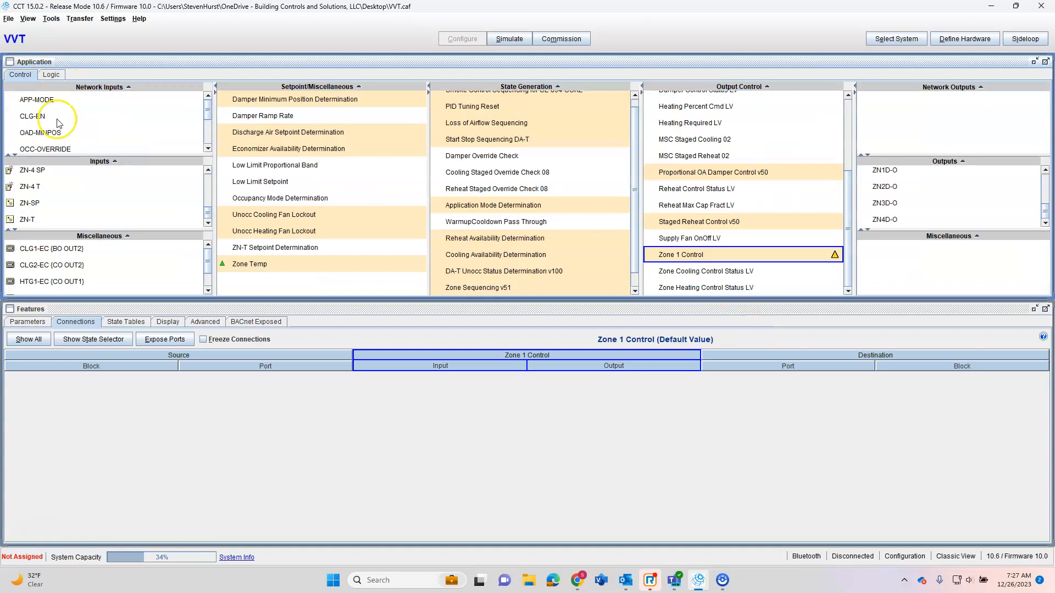
Review the connections of Mixed Air Single Duct HR Sequencing v51 and Zone Sequencing v51.
scroll(536, 277, down, 1)
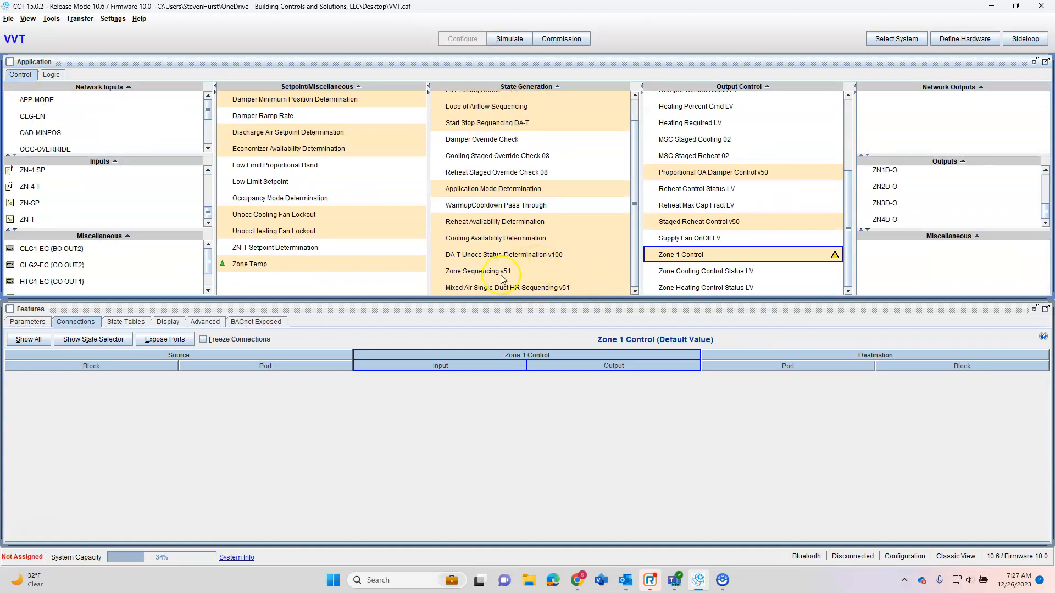
click(529, 286)
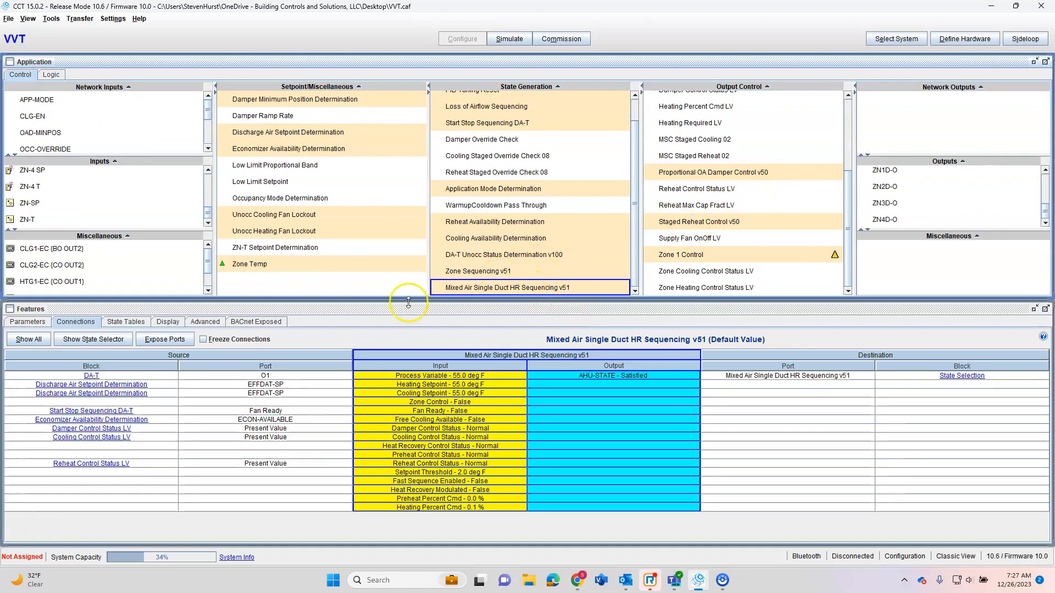
click(558, 275)
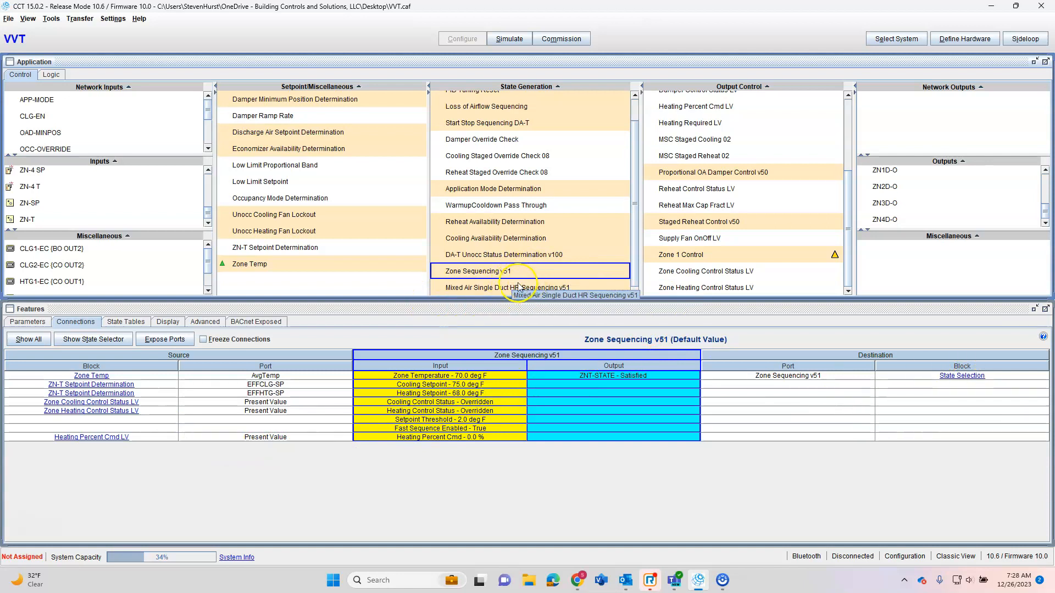
Examine the state tables of Zone Sequencing v51 and Mixed Air Single Duct HR Sequencing v51, including the modes for the output control modules.
click(122, 325)
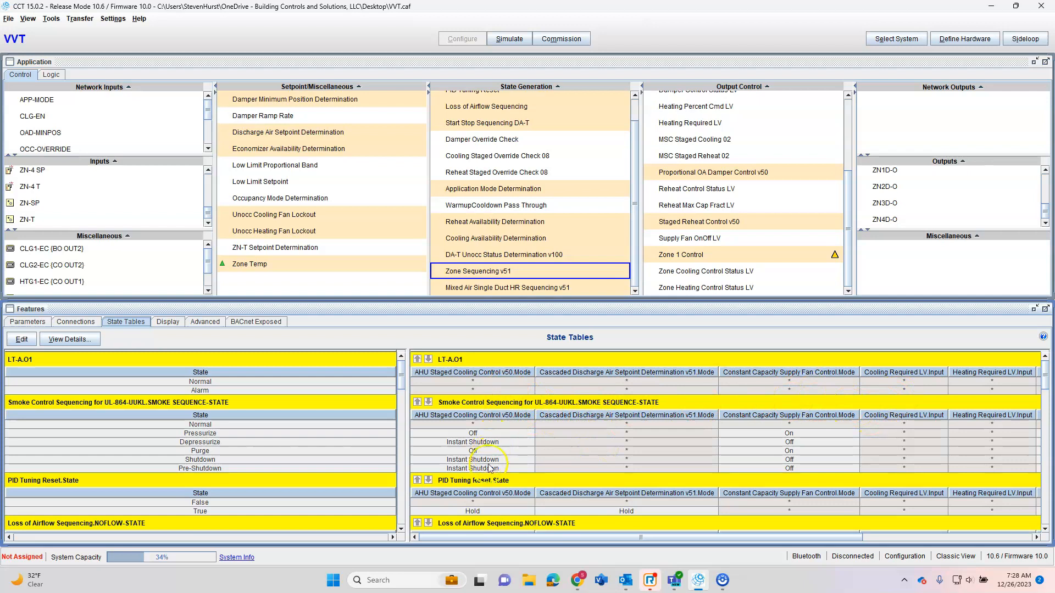
scroll(497, 473, down, 5)
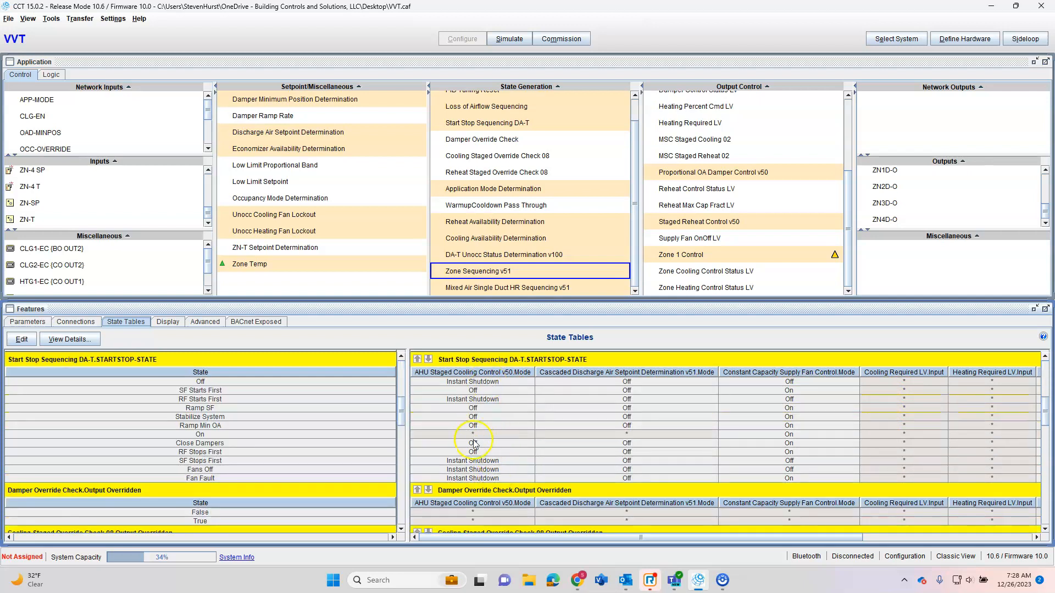
scroll(478, 461, down, 5)
scroll(480, 464, down, 5)
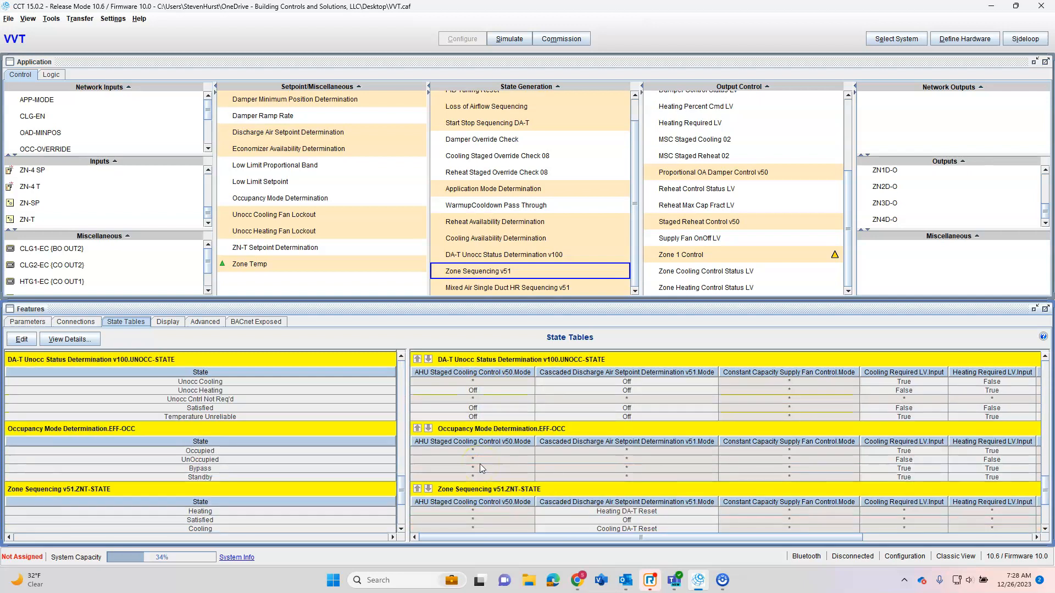
scroll(480, 464, down, 5)
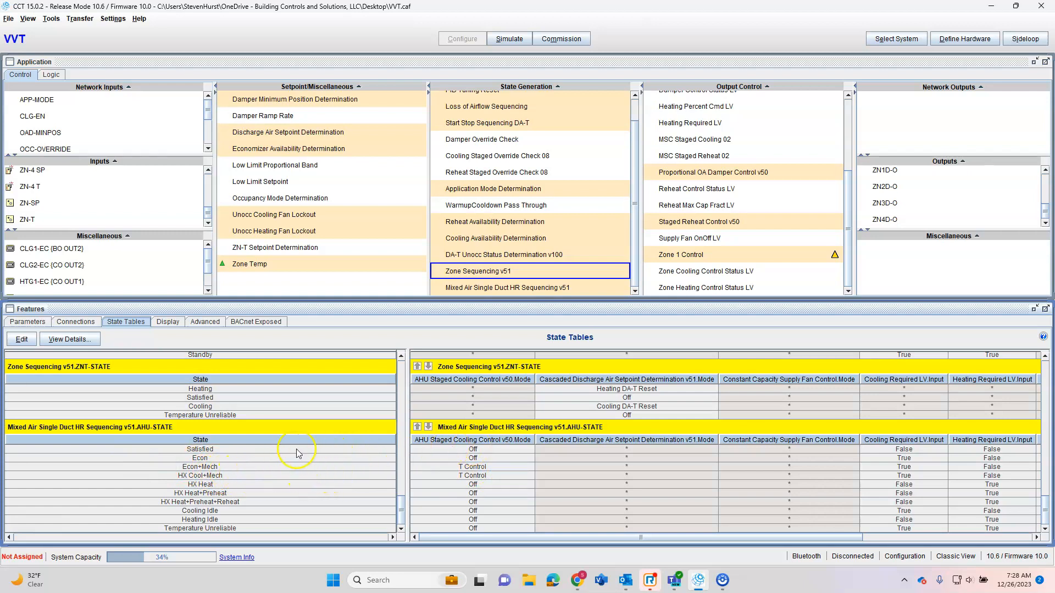
drag(643, 542, 860, 540)
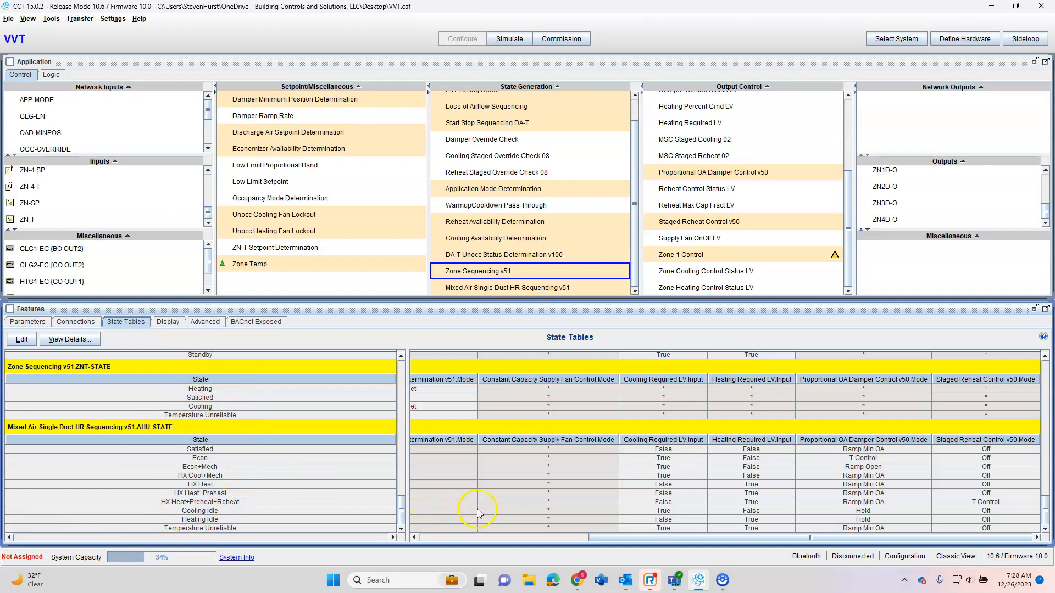
drag(599, 541, 317, 546)
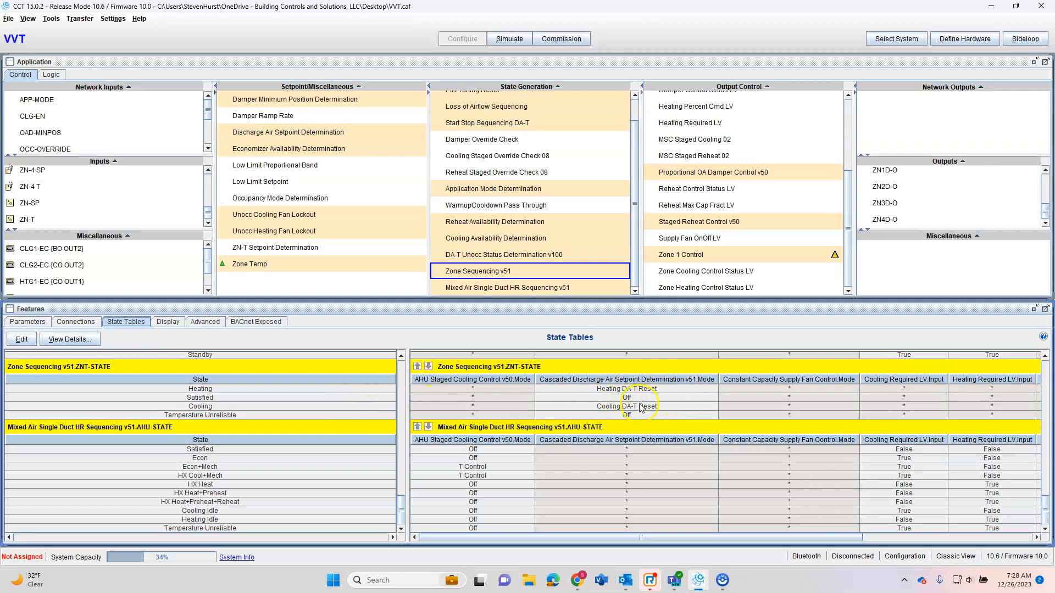
Check which units the ZNT-STATE output uses in the details of Zone Sequencing v51, and close the details.
click(76, 321)
double_click(515, 275)
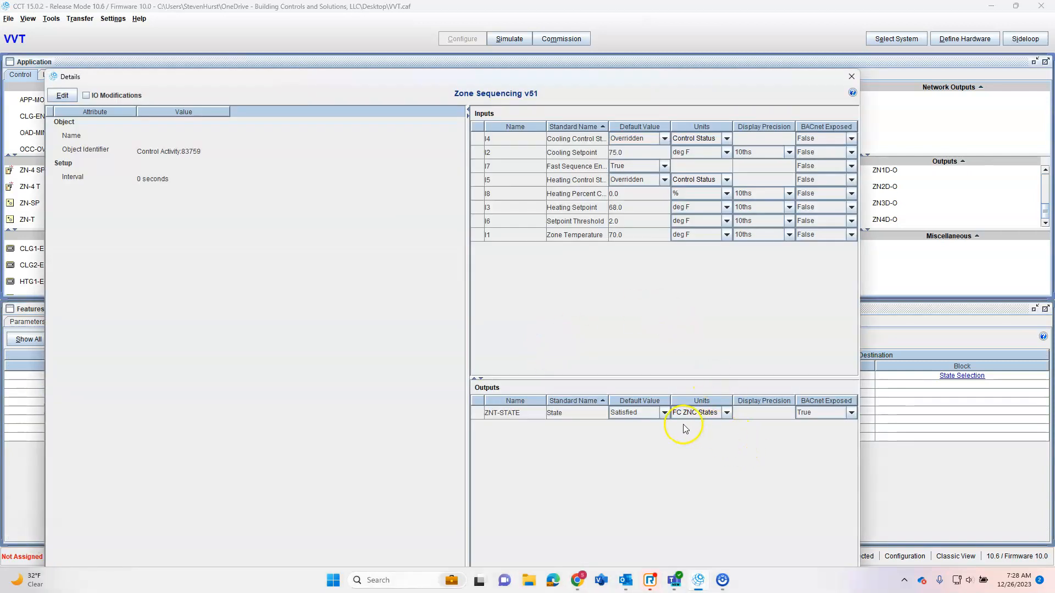
click(851, 77)
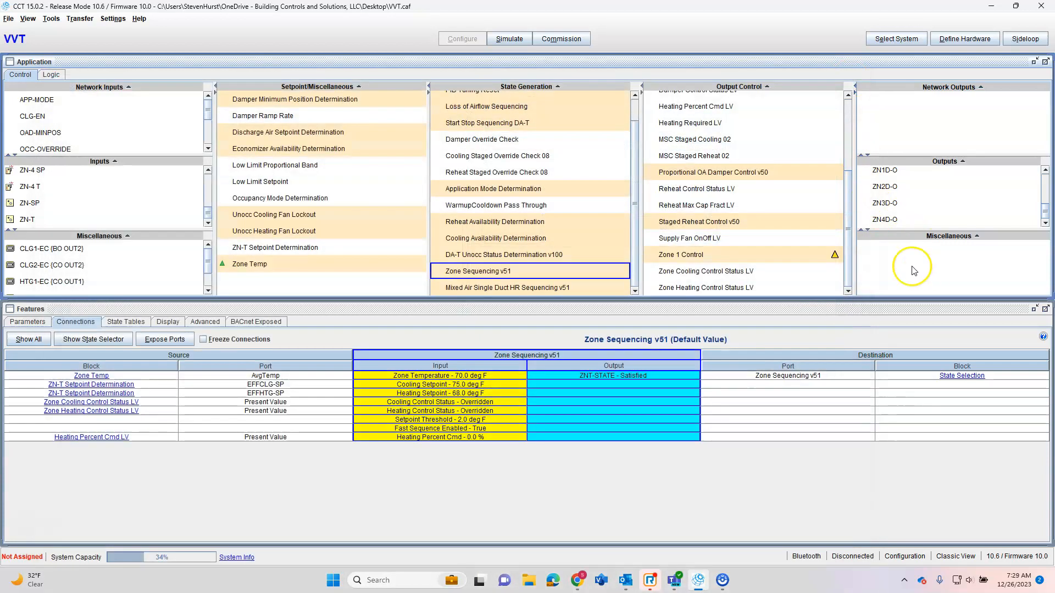
In Zone 1 Control's logic, set the State block's States Text to FC ZNC States, apply the change and close its details.
click(710, 257)
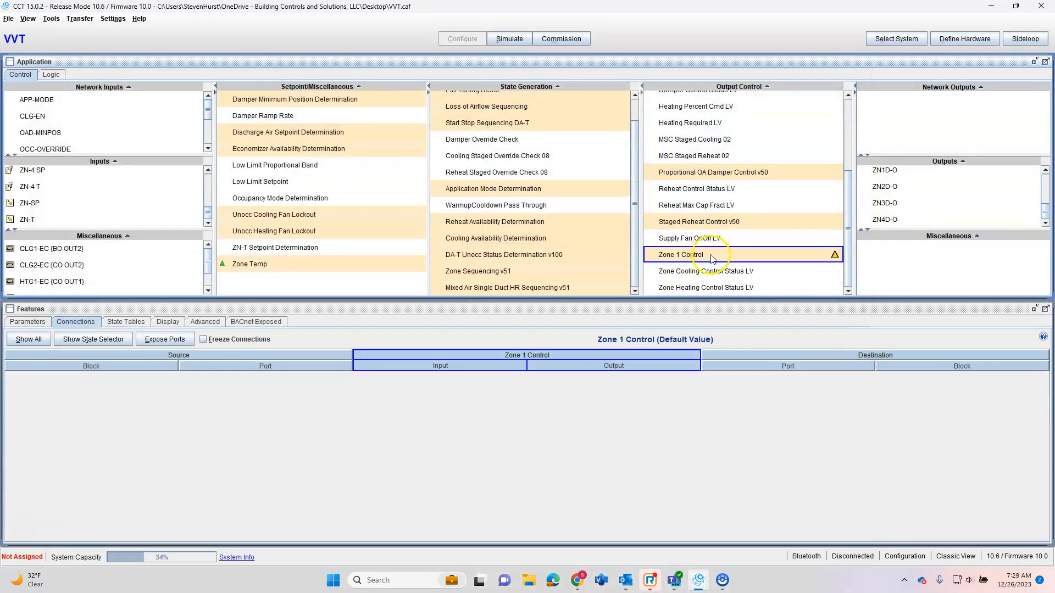
right_click(711, 259)
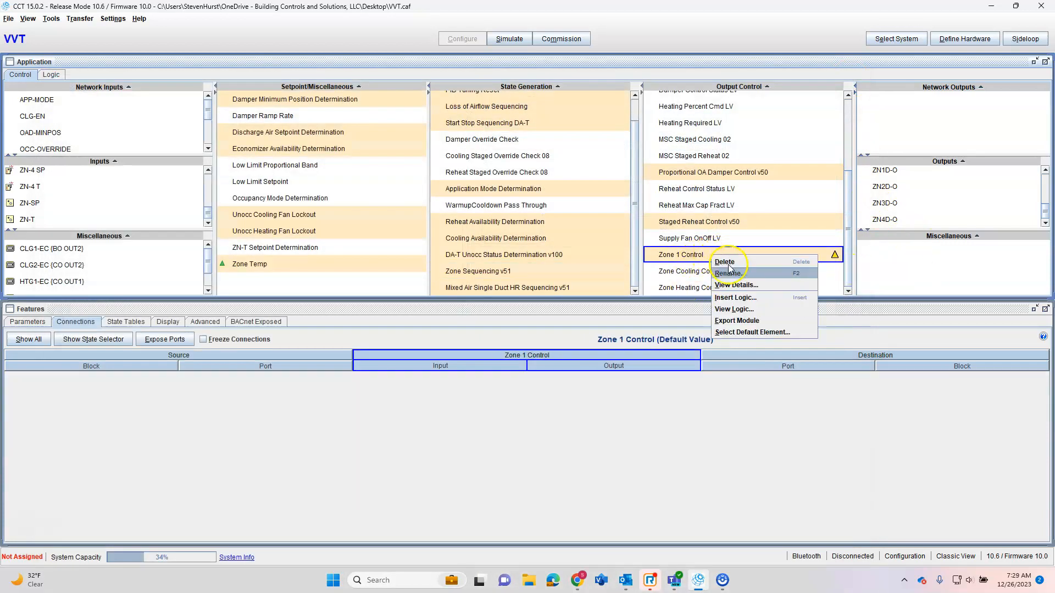
click(757, 310)
right_click(645, 152)
click(728, 158)
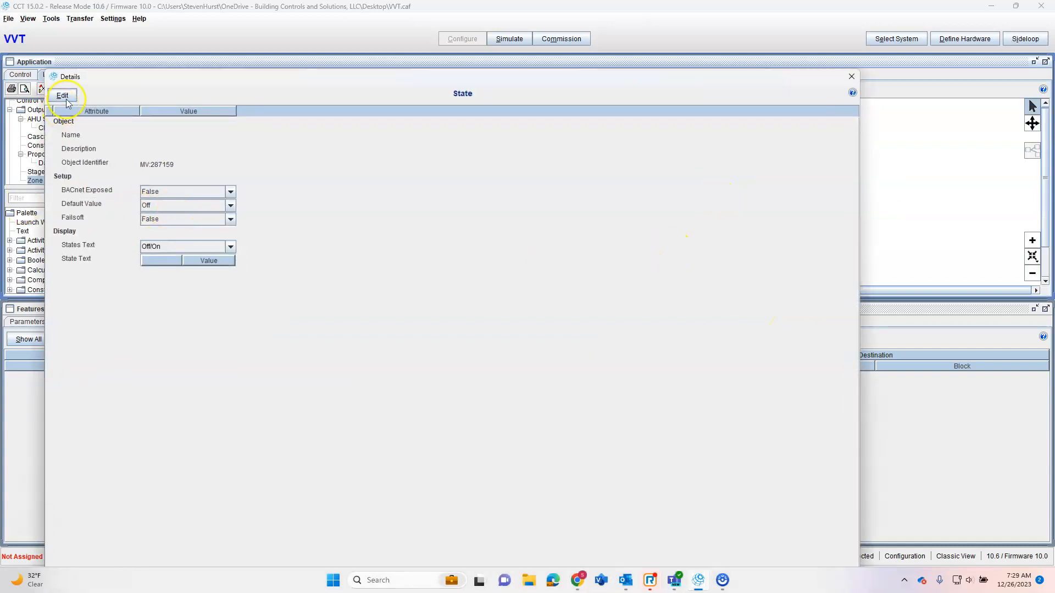
click(64, 96)
click(219, 247)
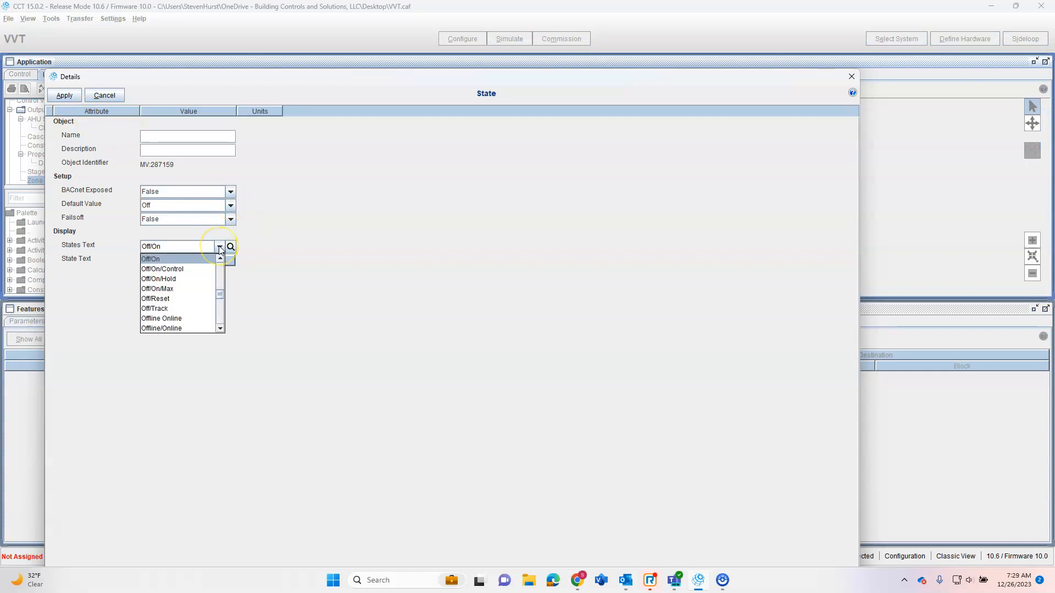
text(fc)
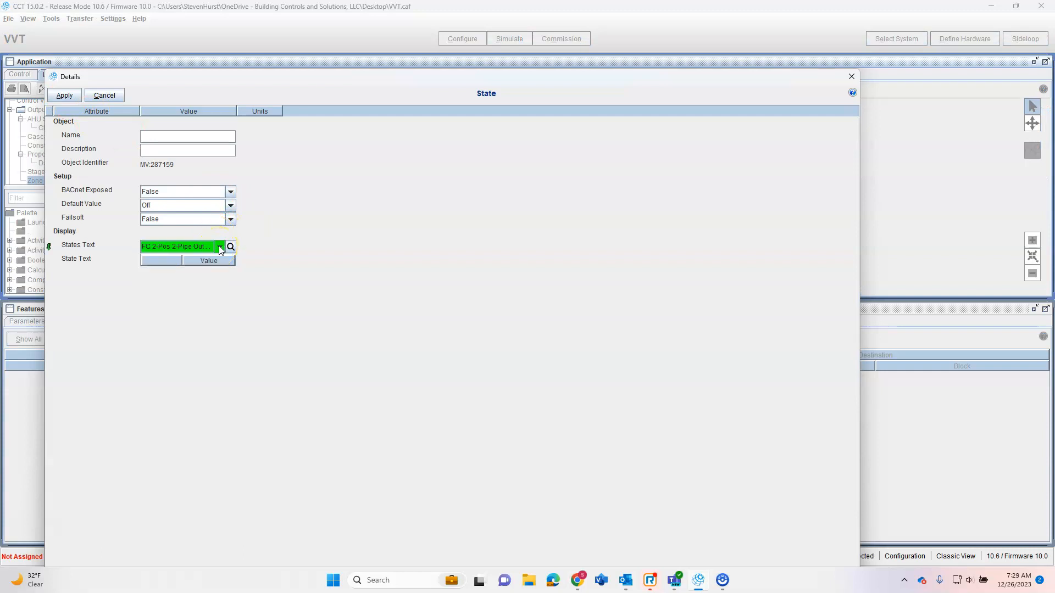
click(220, 247)
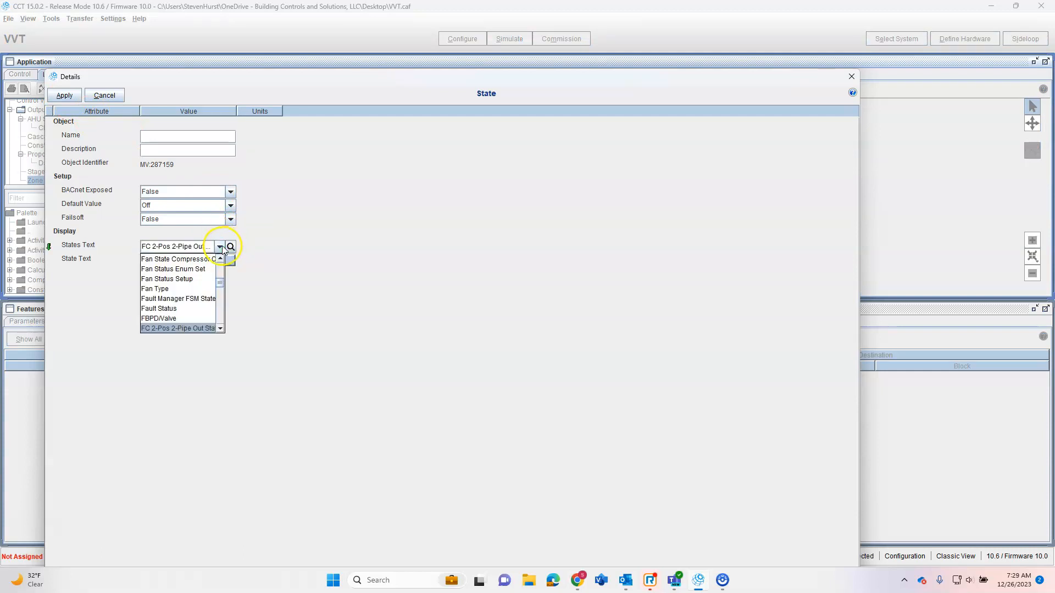
scroll(219, 308, down, 5)
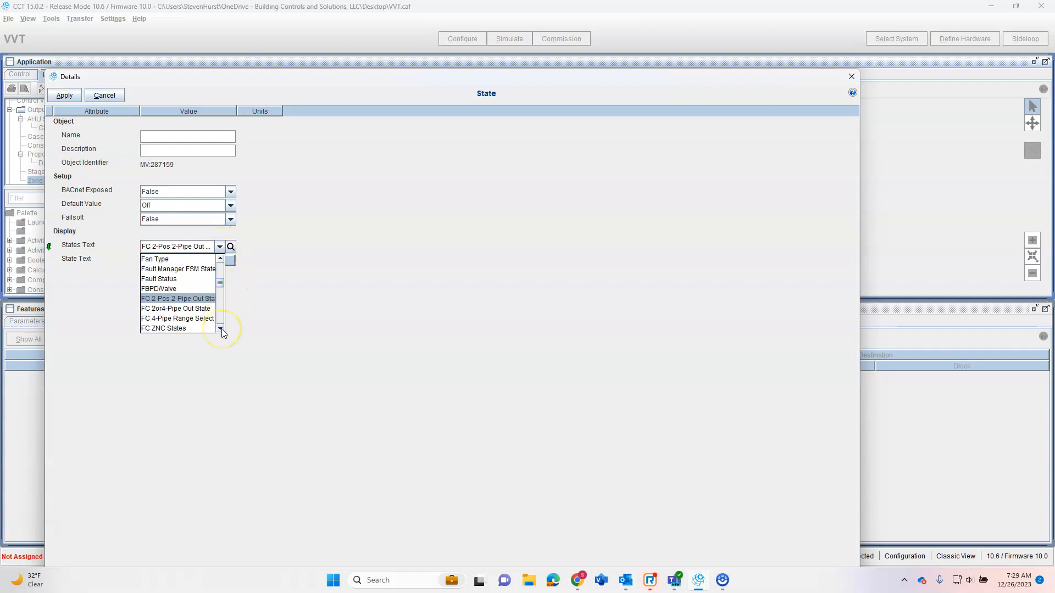
click(181, 309)
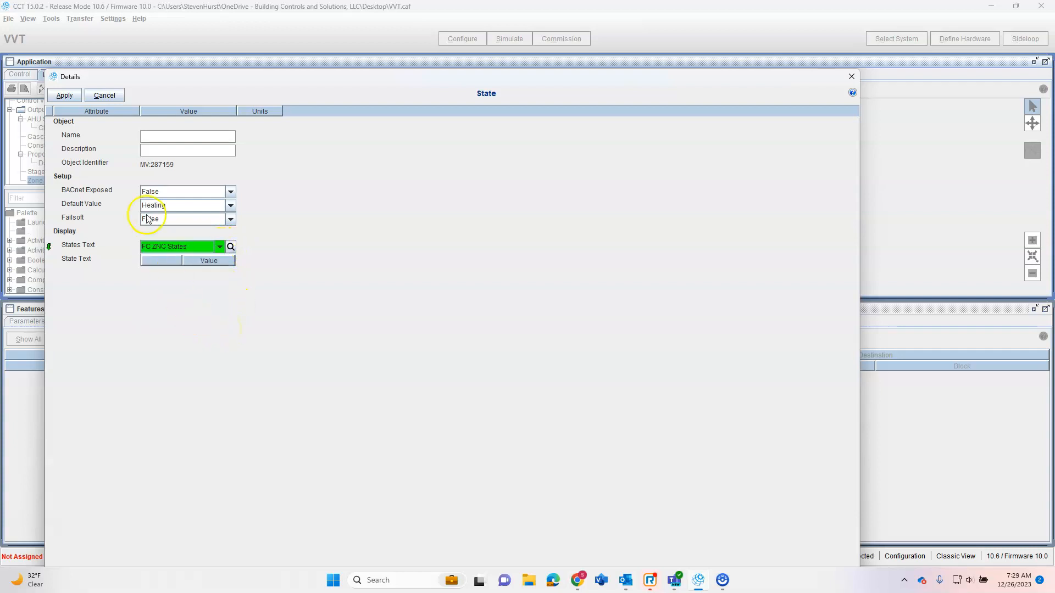
click(65, 95)
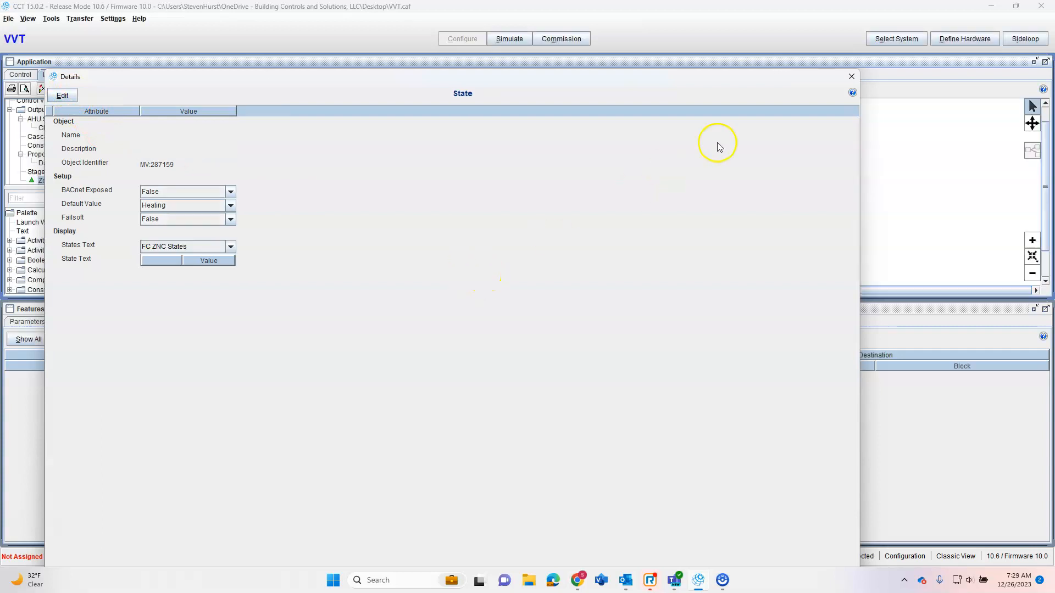
click(851, 77)
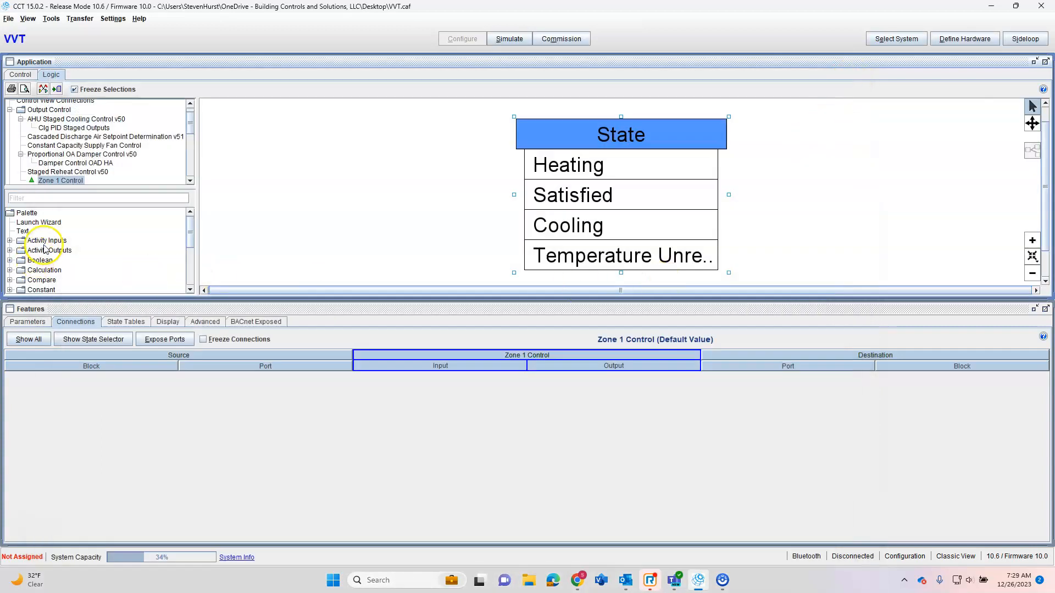
Place an Input (Enum) activity input beside the State block in Zone 1 Control's logic.
click(9, 240)
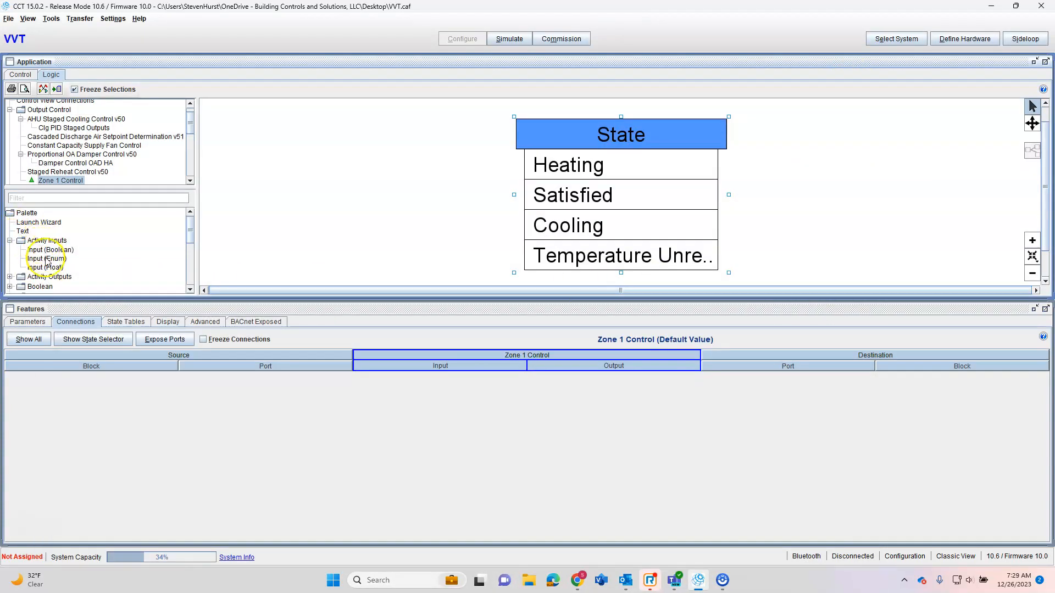
click(46, 258)
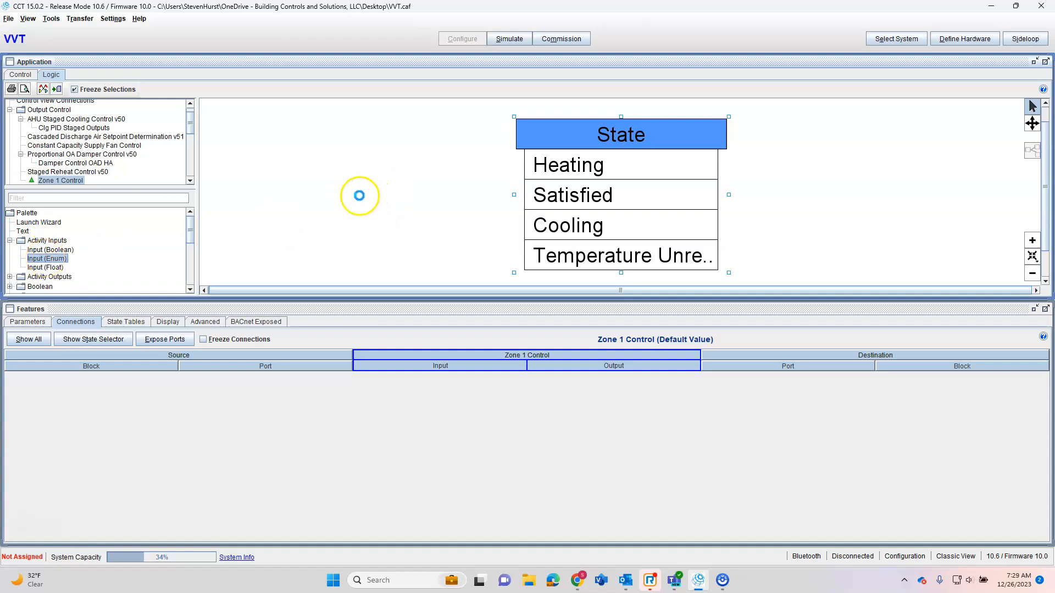
click(356, 192)
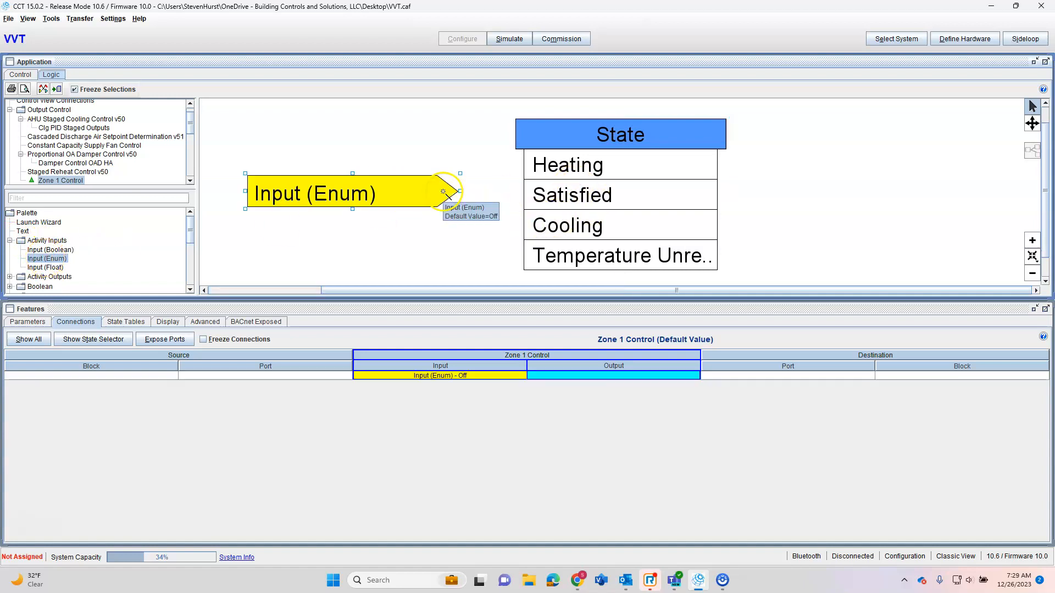
Set the States Text of the Input (Enum) block in Zone 1 Control's logic to FC ZNC States.
double_click(356, 193)
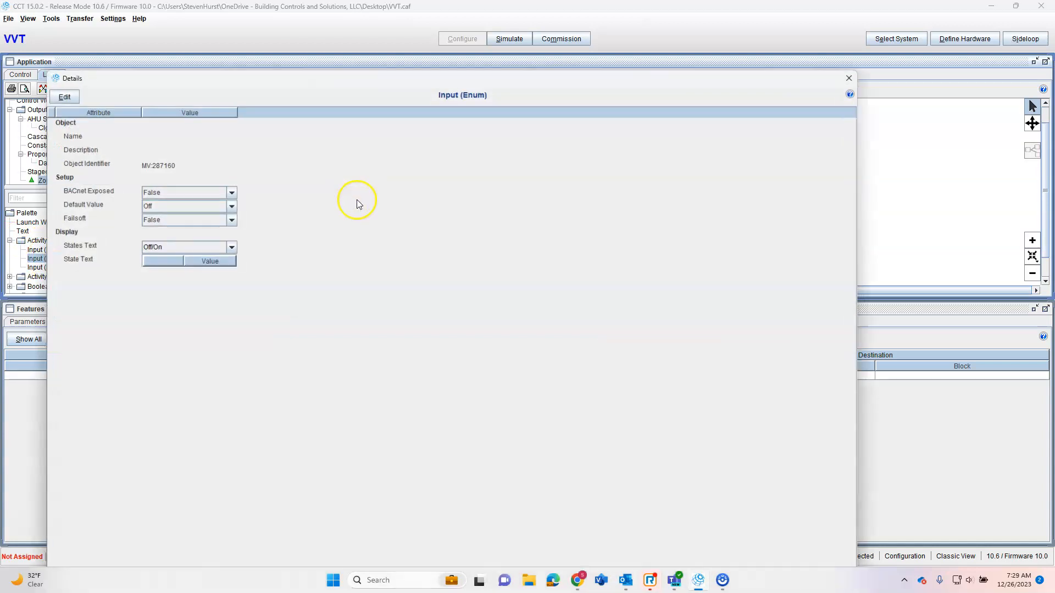
click(64, 94)
click(218, 247)
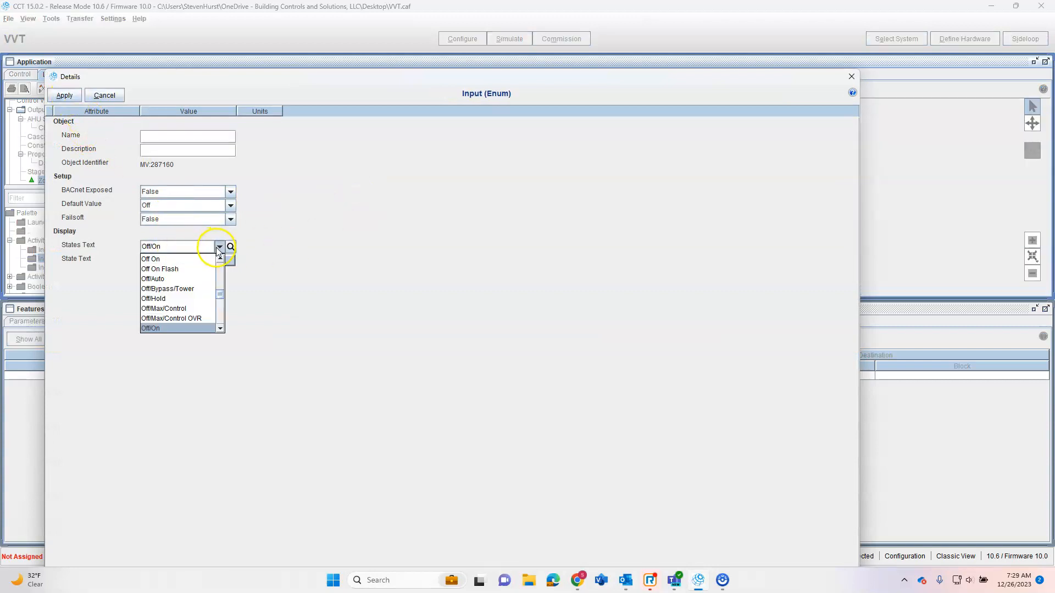
key(f)
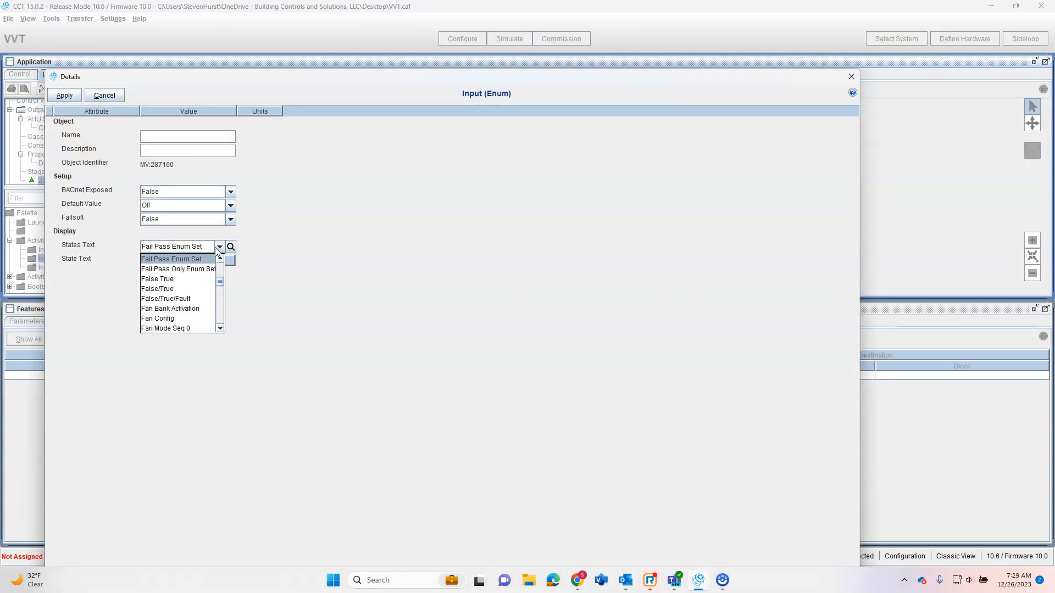
key(c)
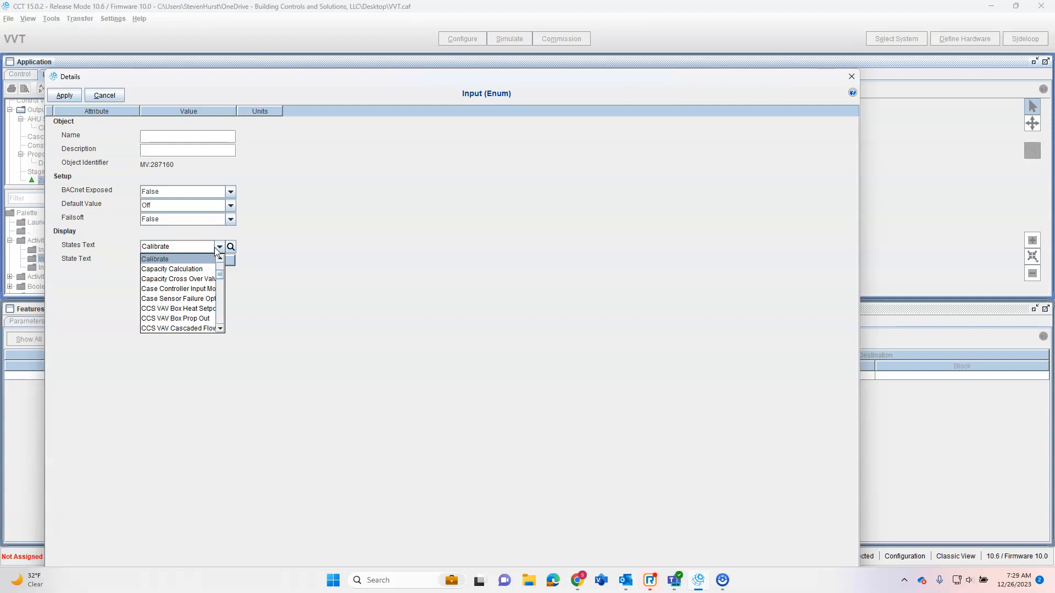
key(f)
key(c)
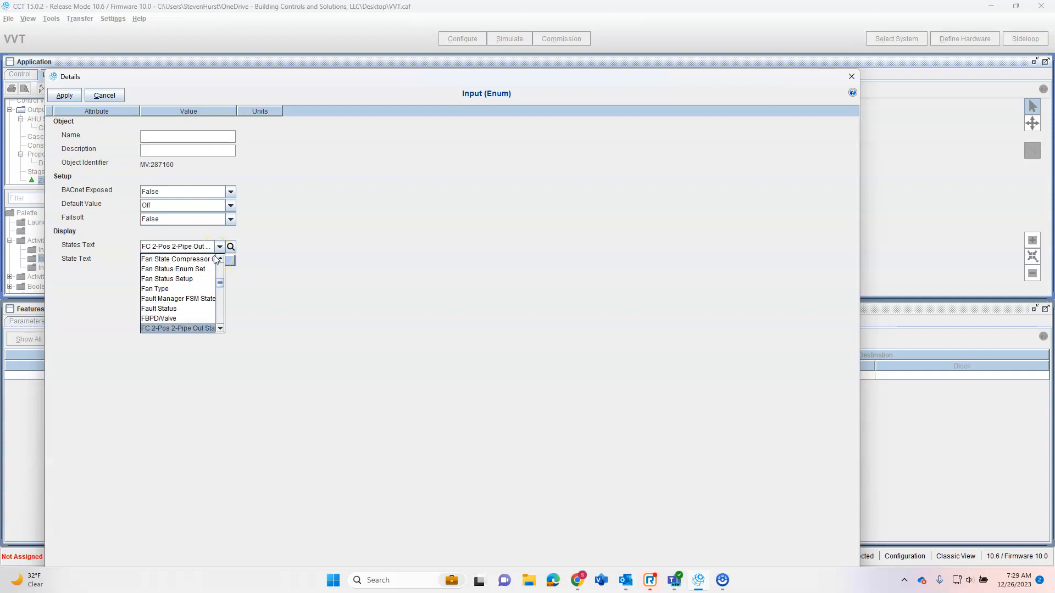
click(220, 329)
click(220, 329)
click(219, 330)
click(181, 309)
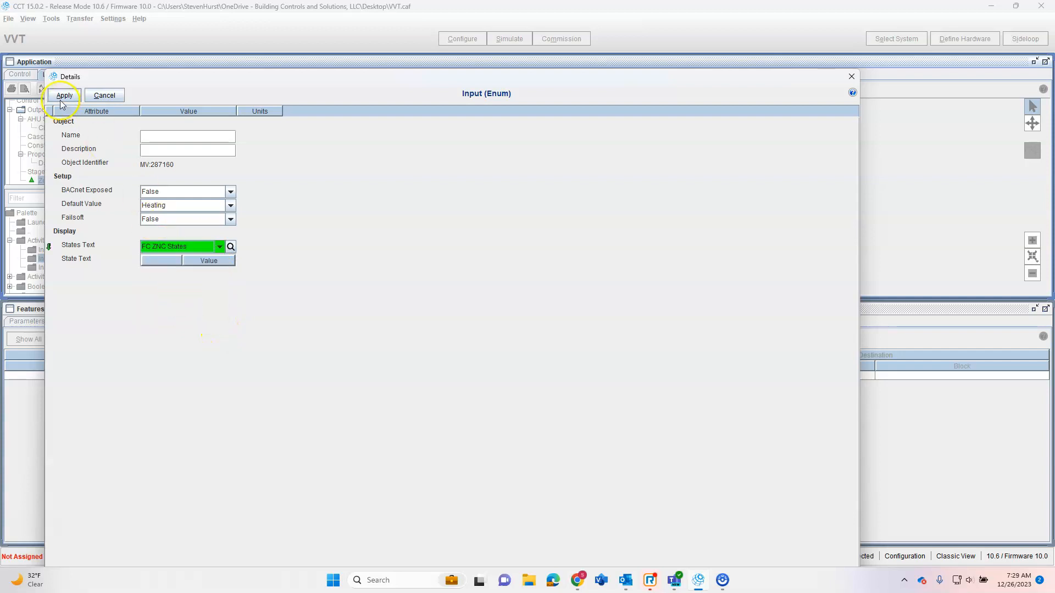
Name the enum input Mode, apply the changes and close its details.
click(171, 137)
click(63, 95)
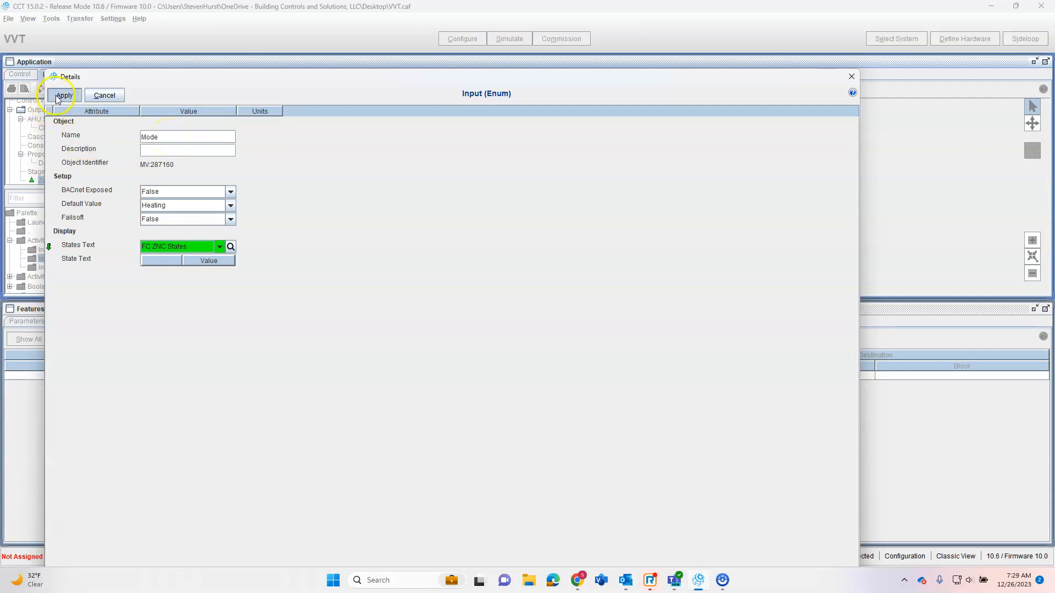
click(851, 76)
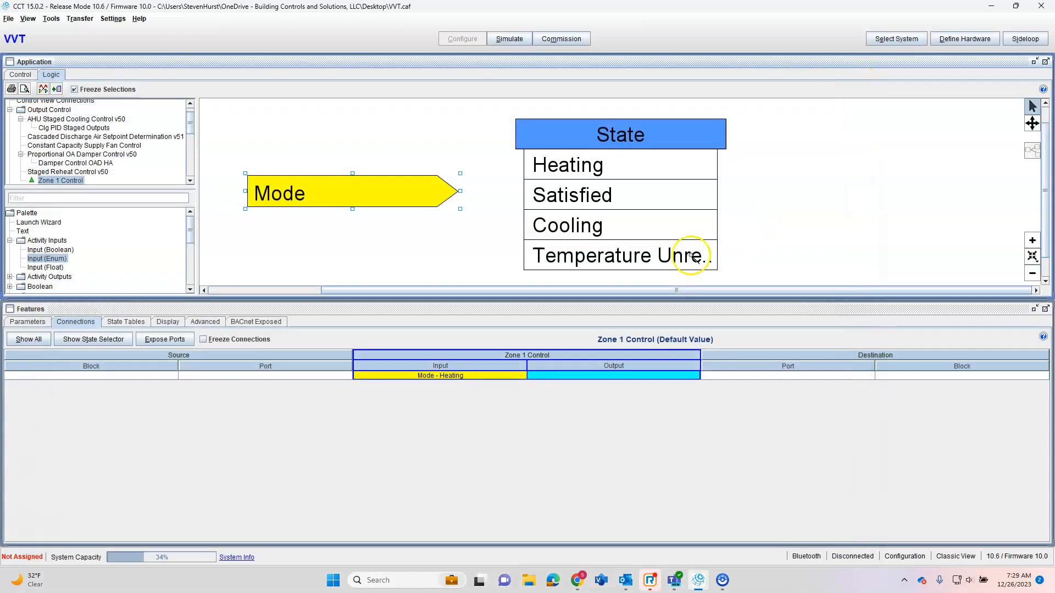
Move the Mode input slightly away from the State block and connect its output to the State block.
drag(348, 193, 308, 180)
drag(406, 172, 546, 138)
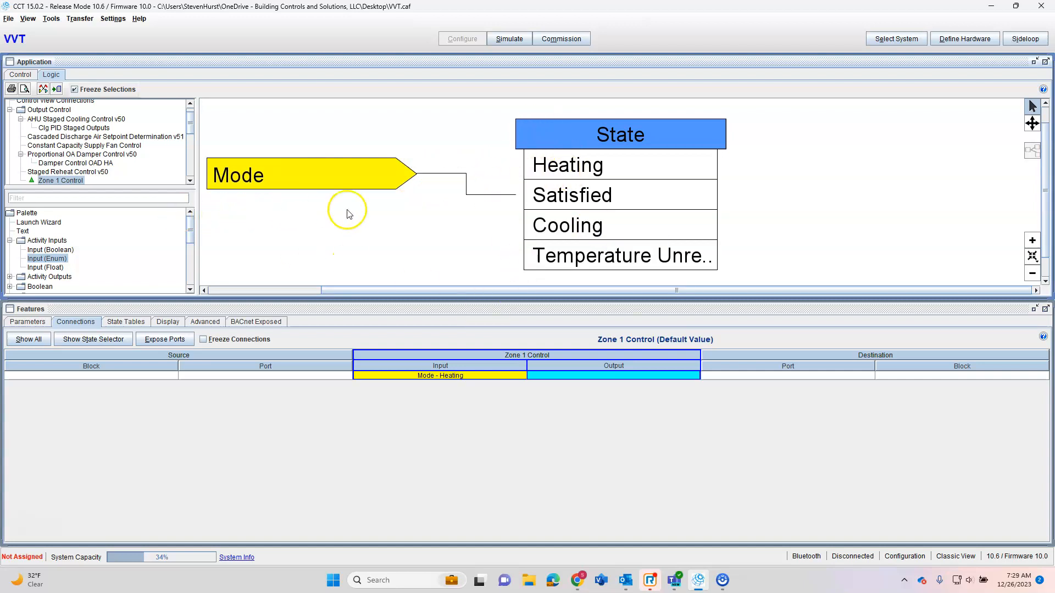
Add a float activity input below the Mode input in the Zone 1 Control logic and name it Temp.
scroll(357, 230, down, 3)
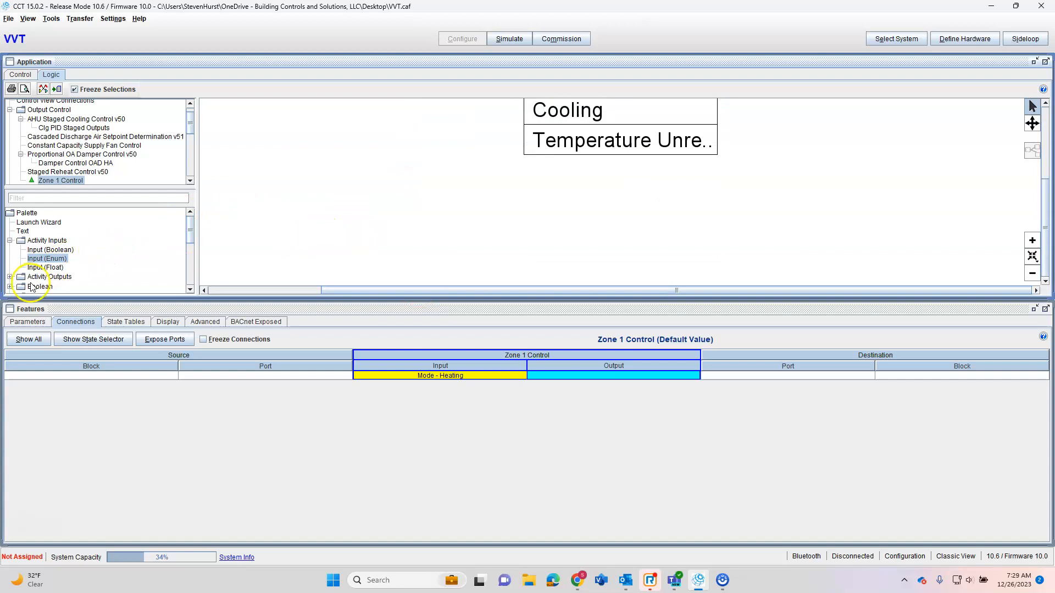
click(10, 277)
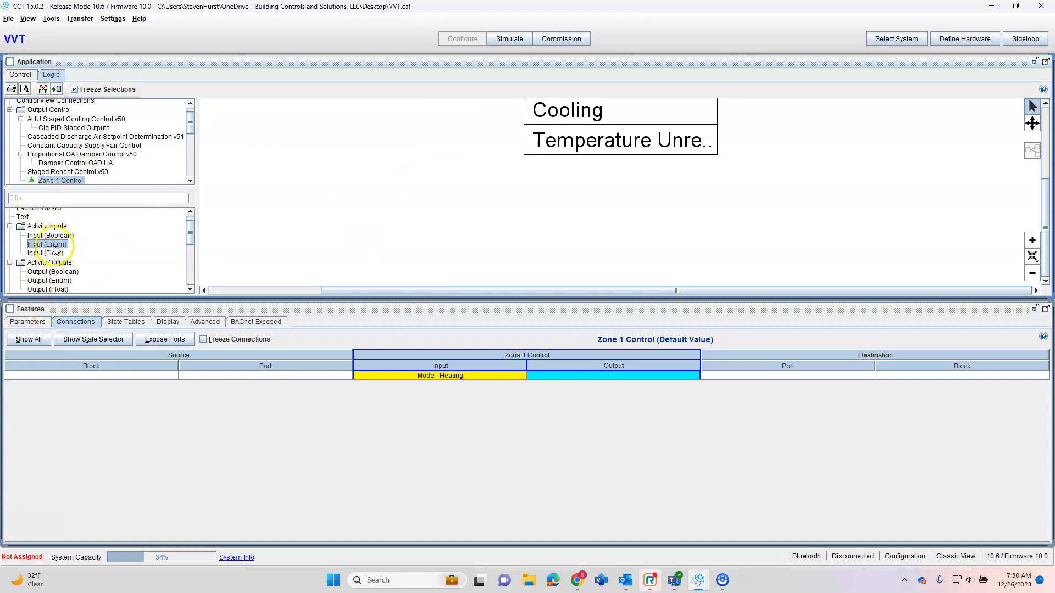
drag(52, 252, 327, 228)
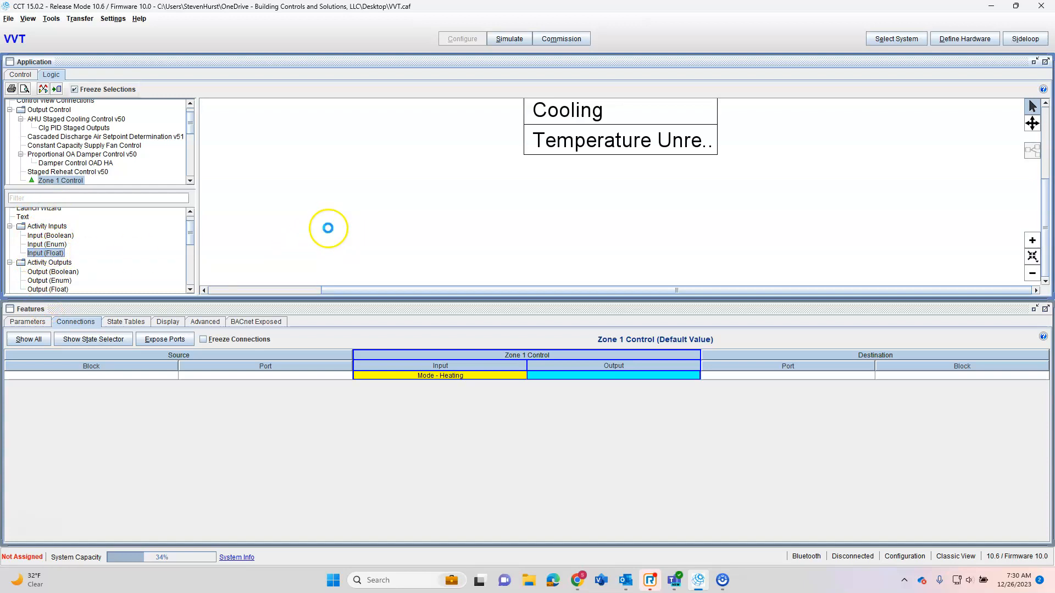
double_click(389, 226)
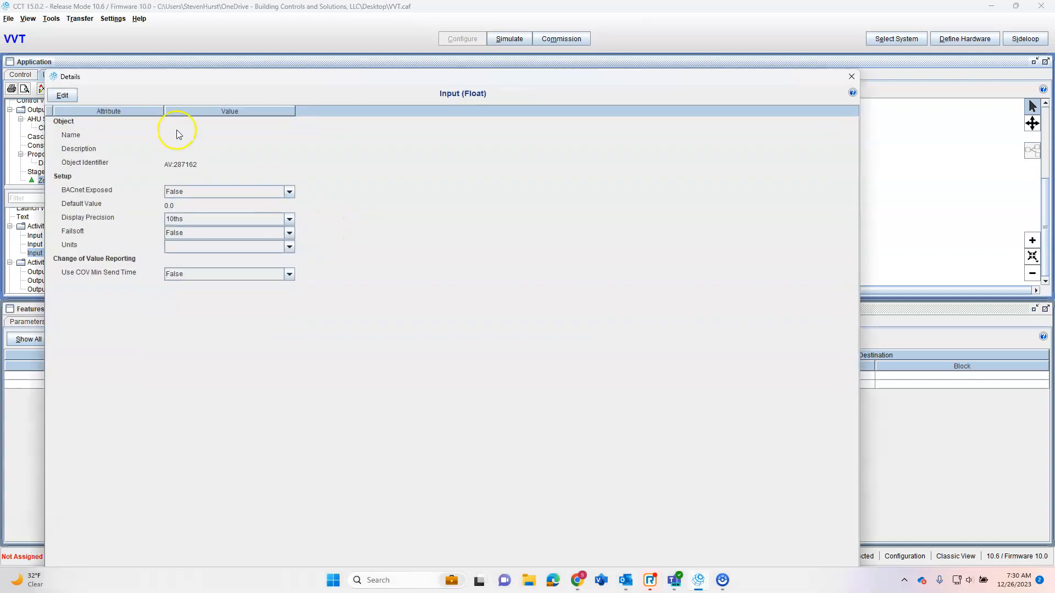
click(72, 98)
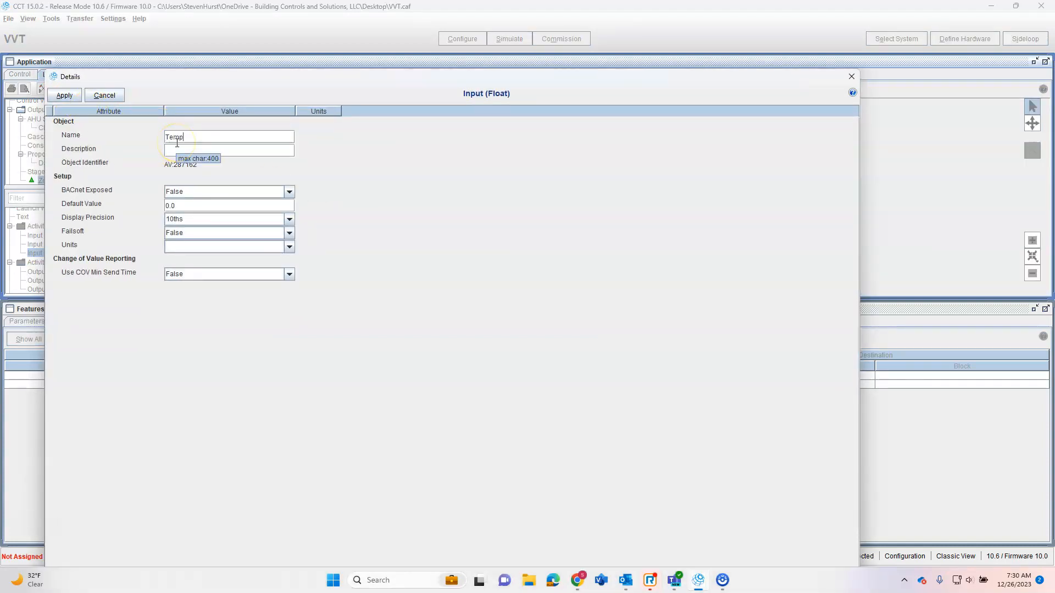
click(64, 95)
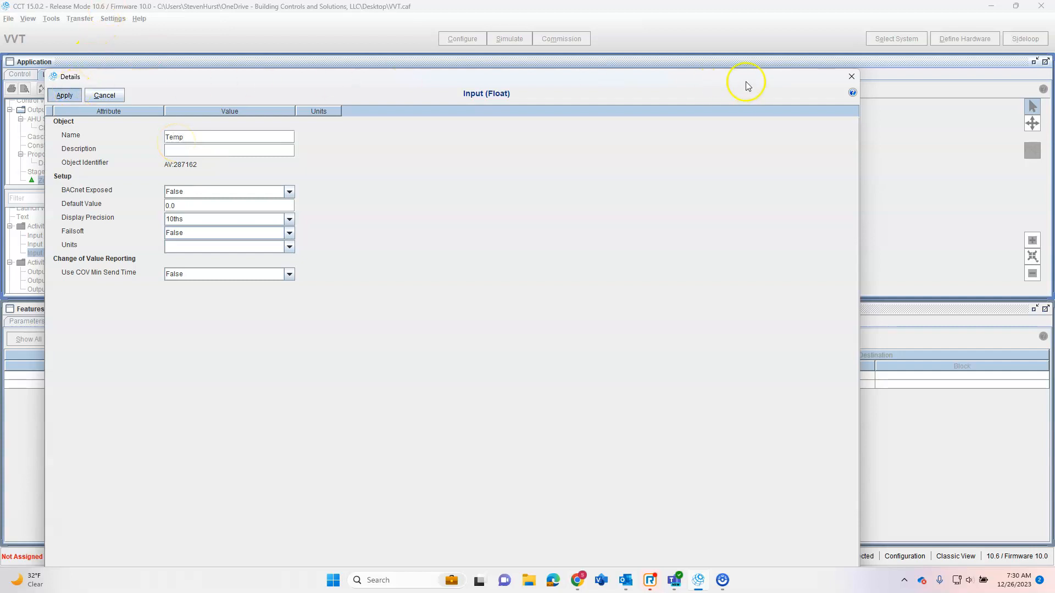
click(851, 76)
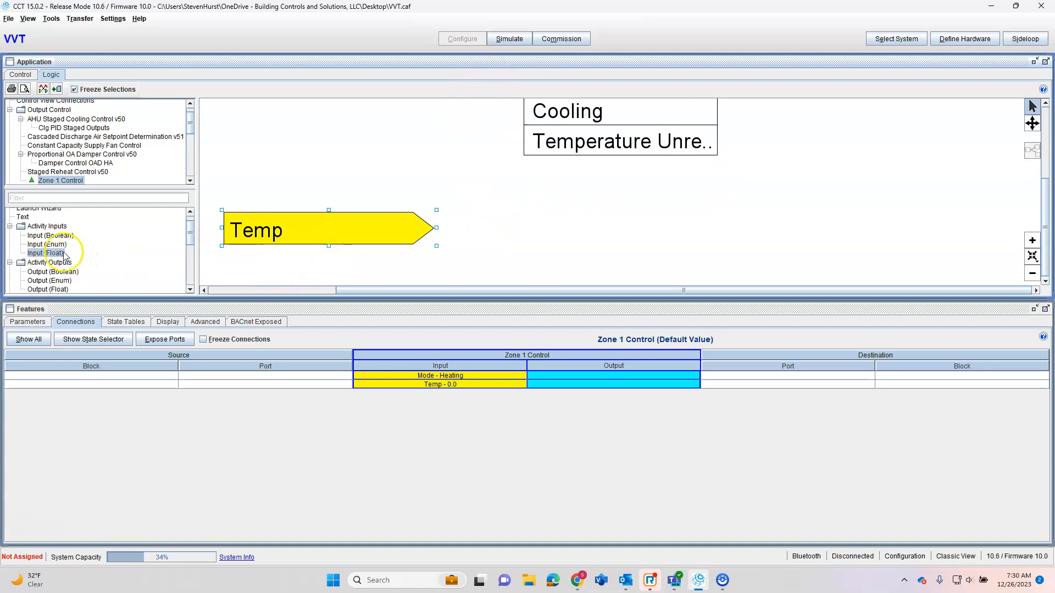
Add another float activity input below Temp and name it Temp Setpoint.
drag(66, 262, 344, 266)
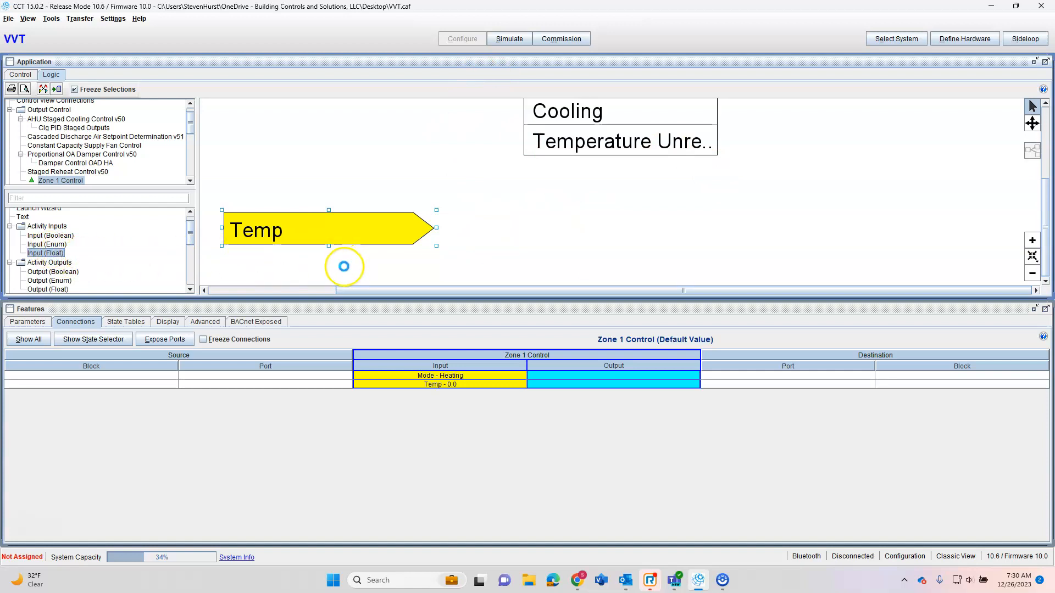
drag(345, 271, 328, 276)
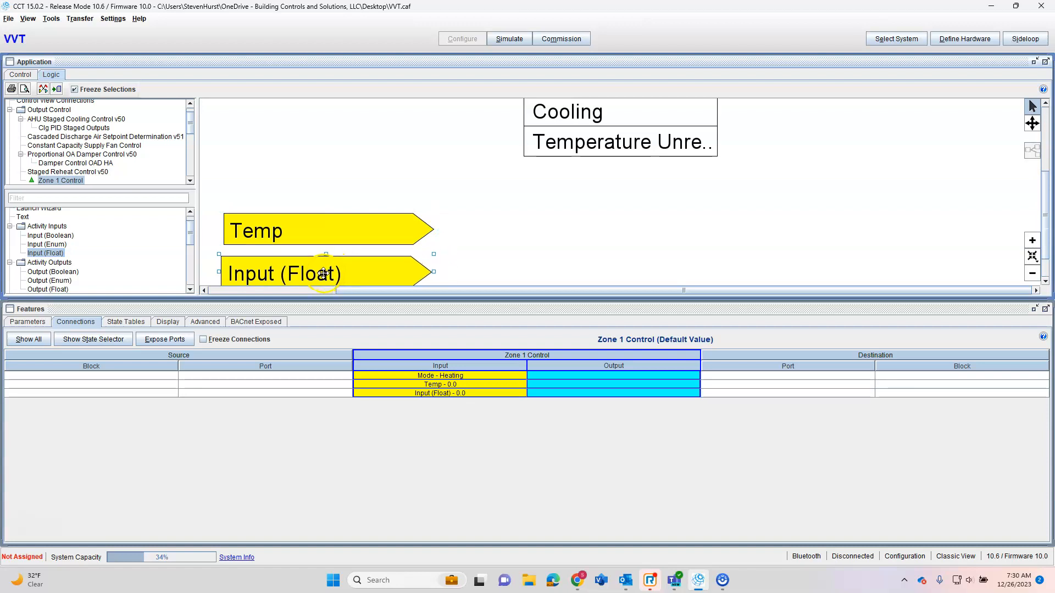
double_click(335, 278)
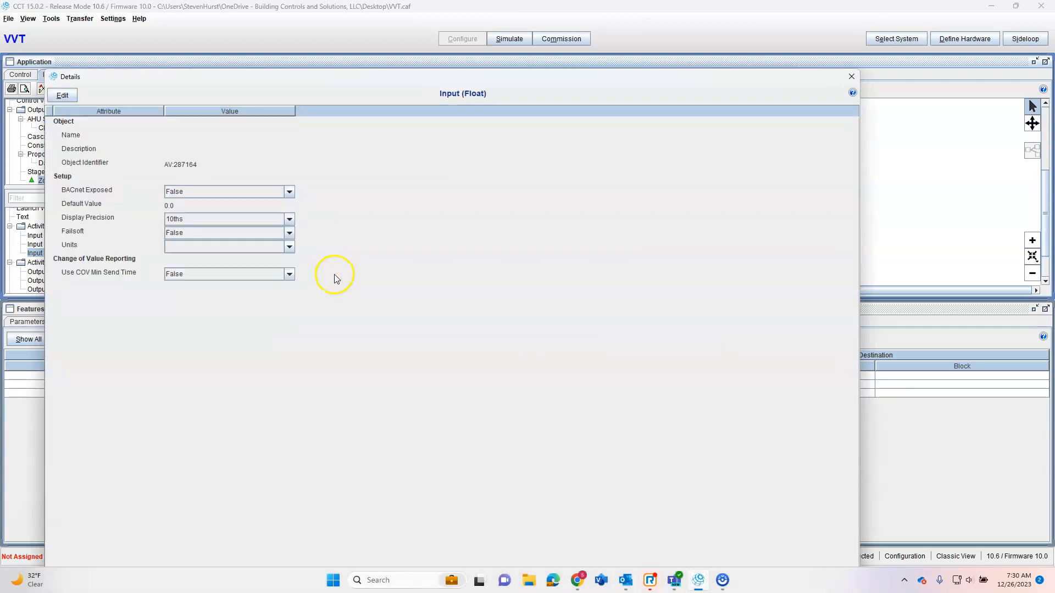
click(62, 95)
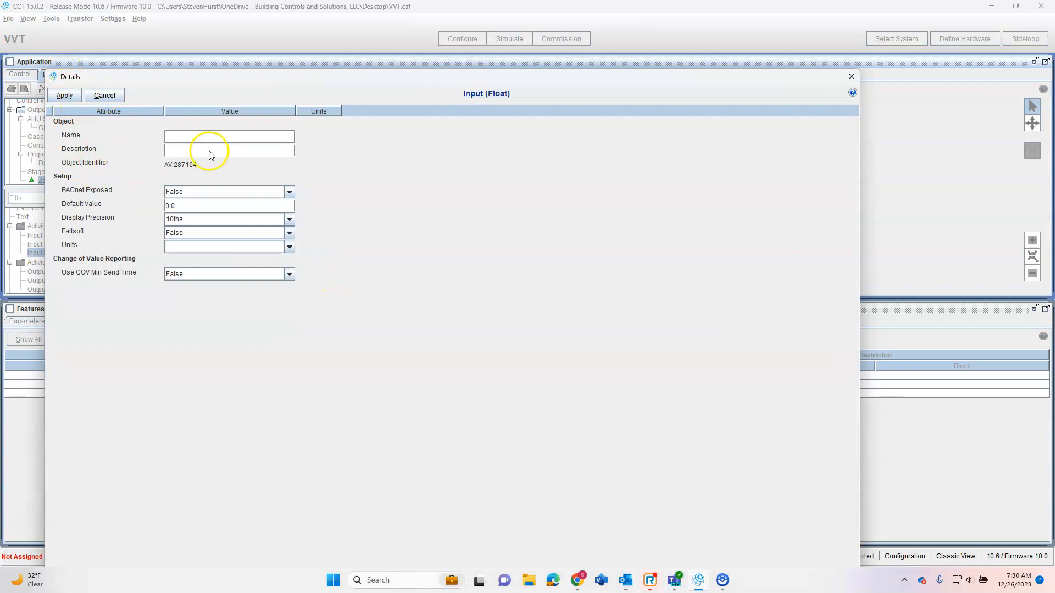
click(210, 138)
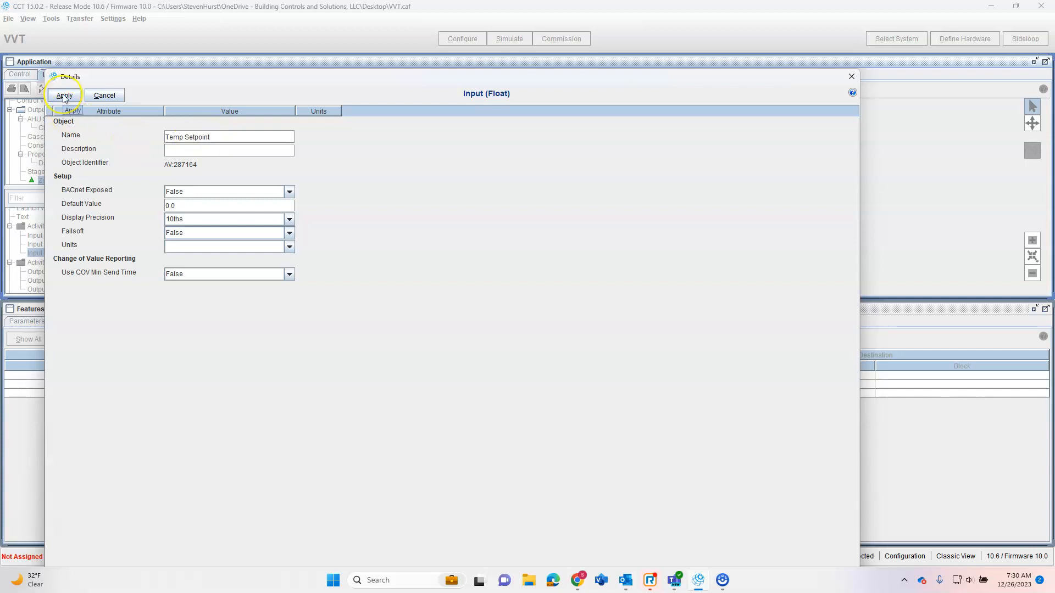
click(64, 97)
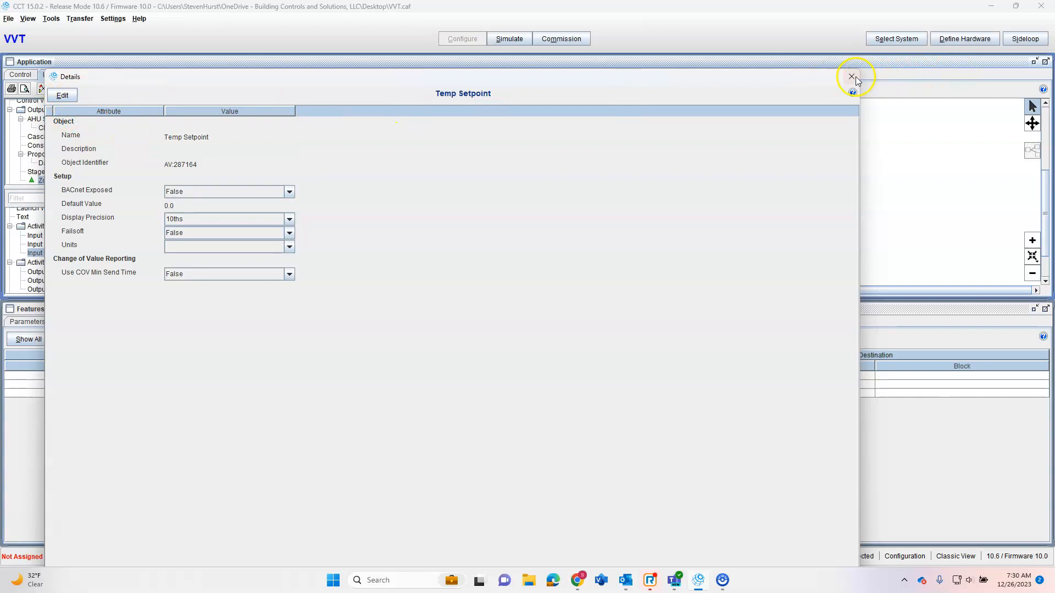
click(851, 77)
Add a float activity input below Temp Setpoint, name it Min Damper and set its default value to 10.
scroll(247, 231, down, 2)
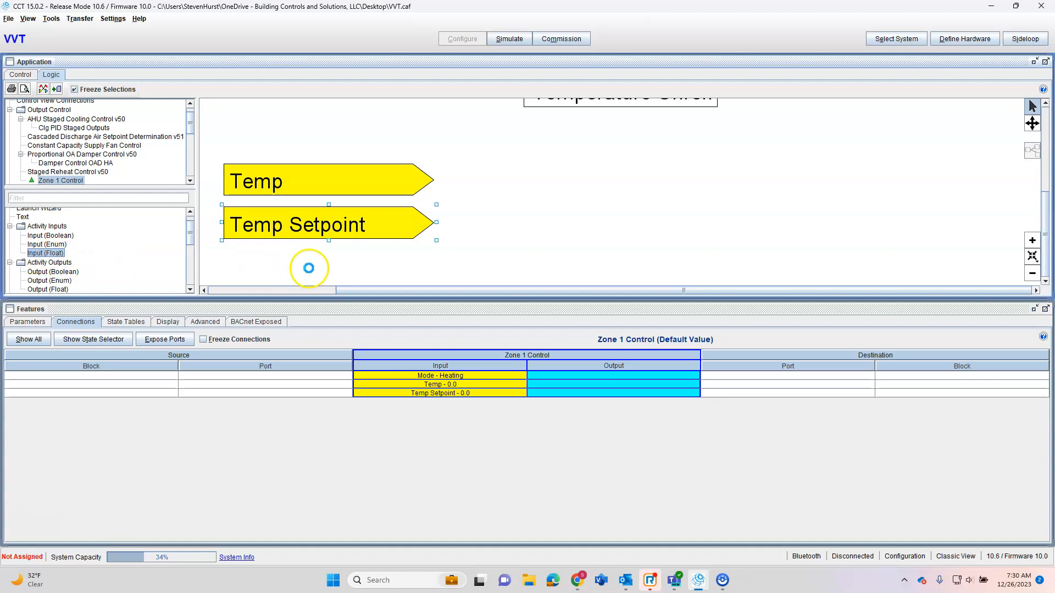
drag(309, 269, 336, 277)
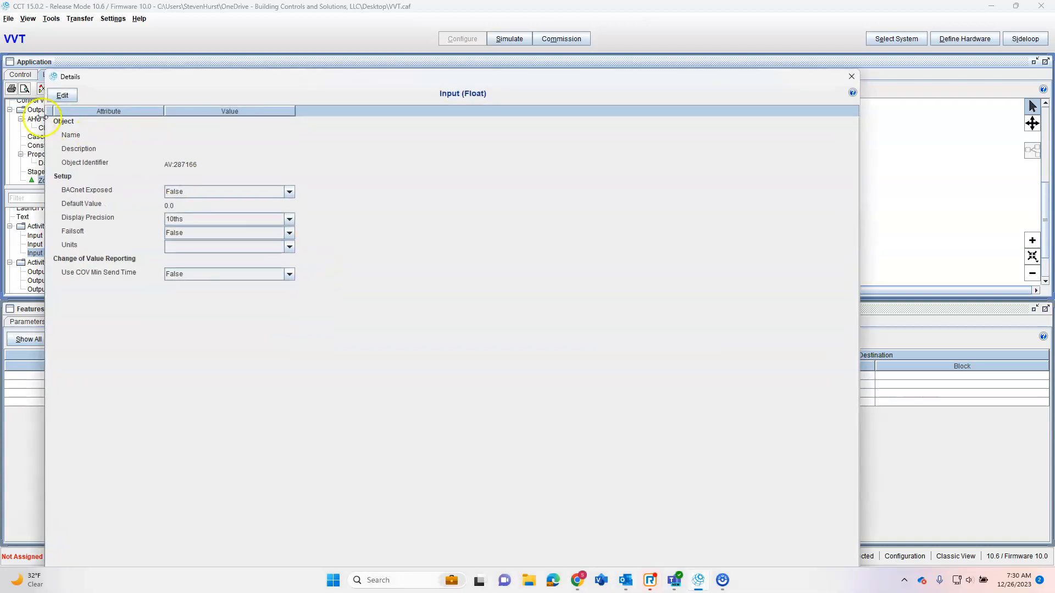
click(64, 94)
click(182, 137)
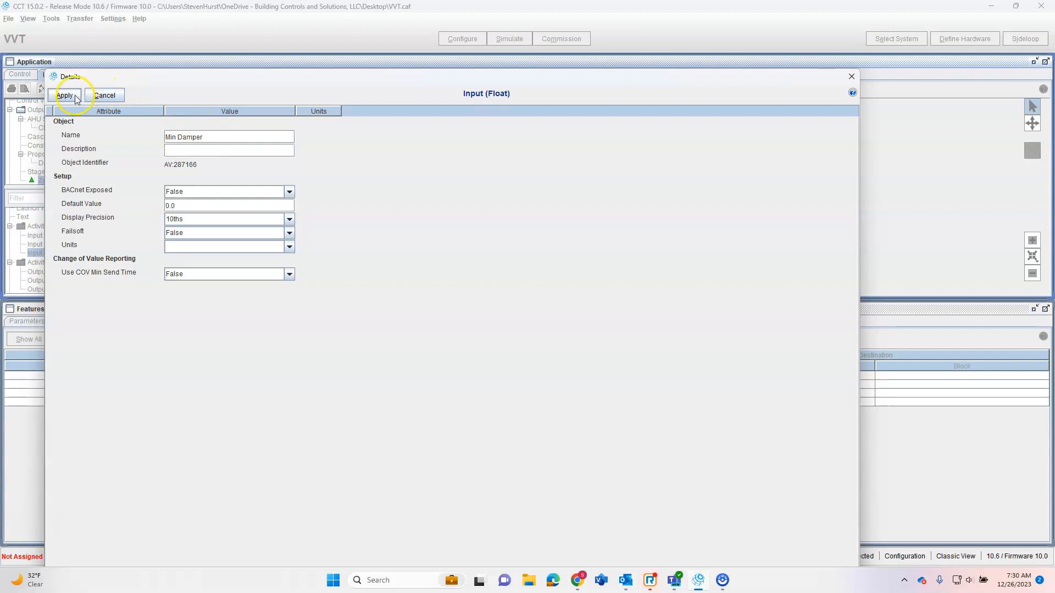
click(189, 205)
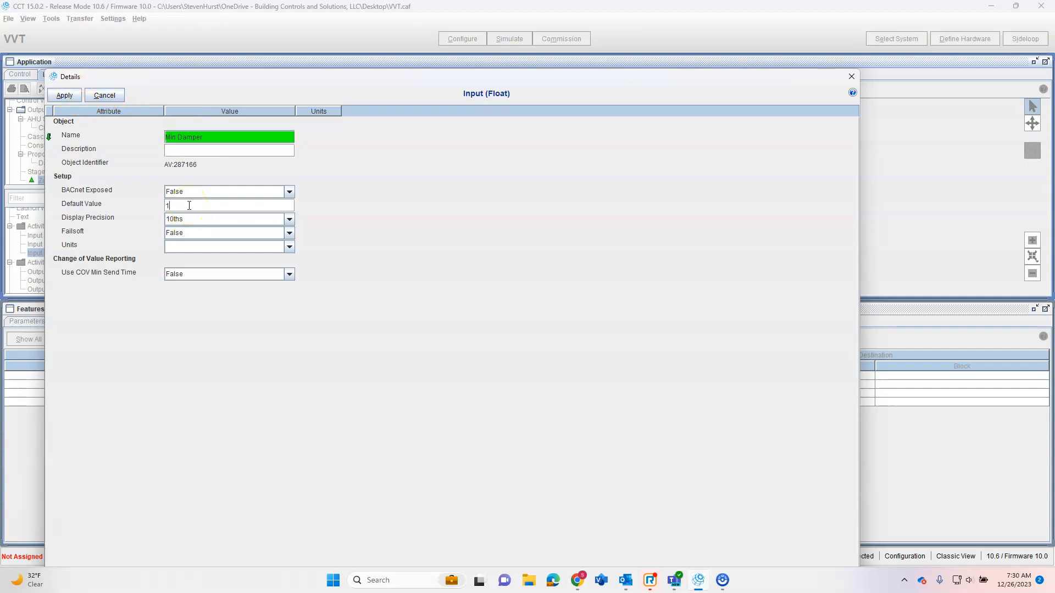
click(65, 98)
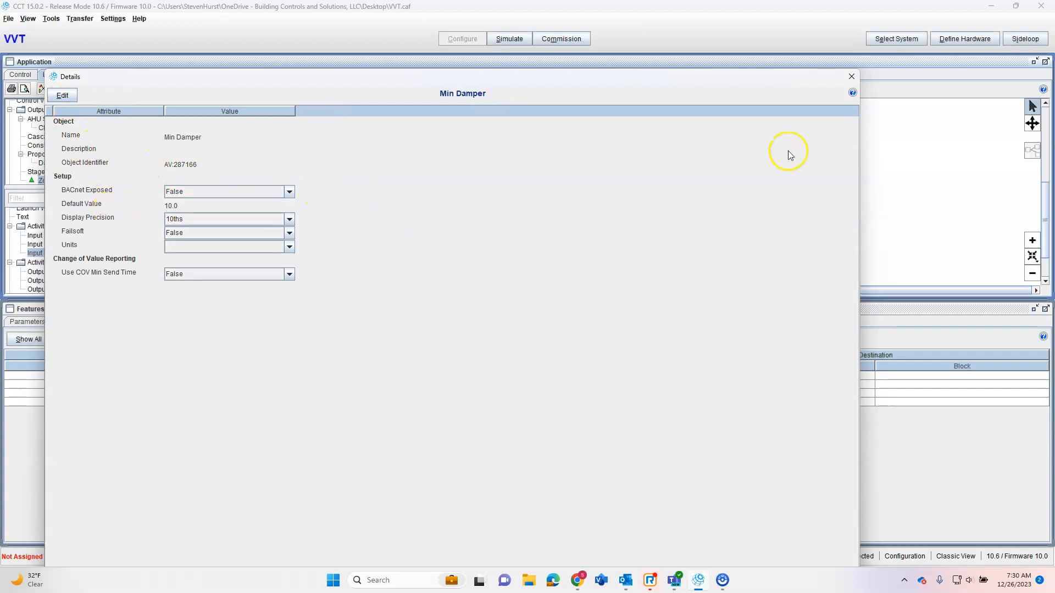
click(852, 78)
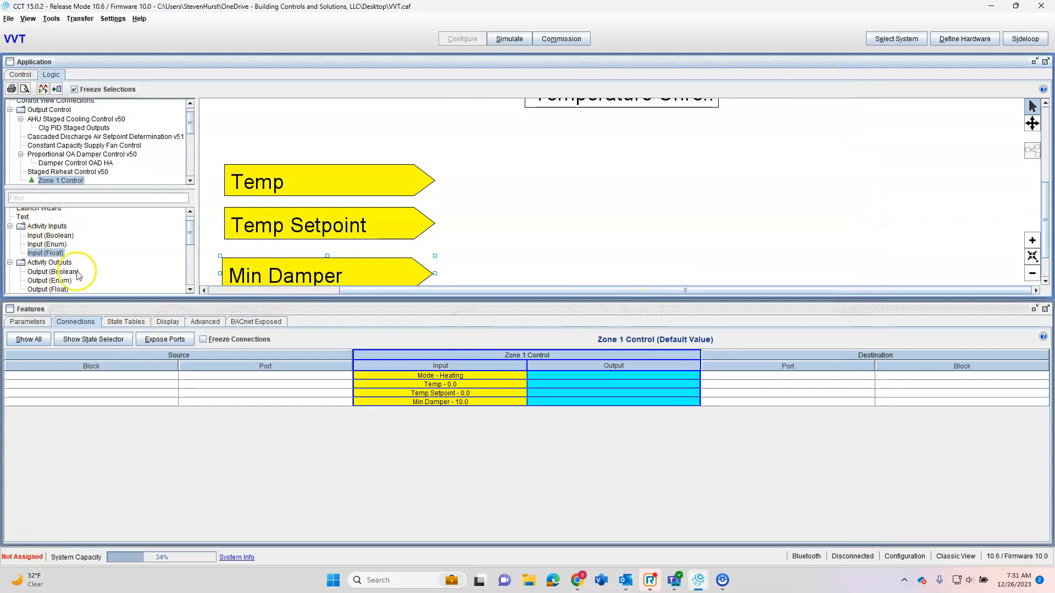
Switch the State selector to the Satisfied state.
scroll(122, 277, down, 2)
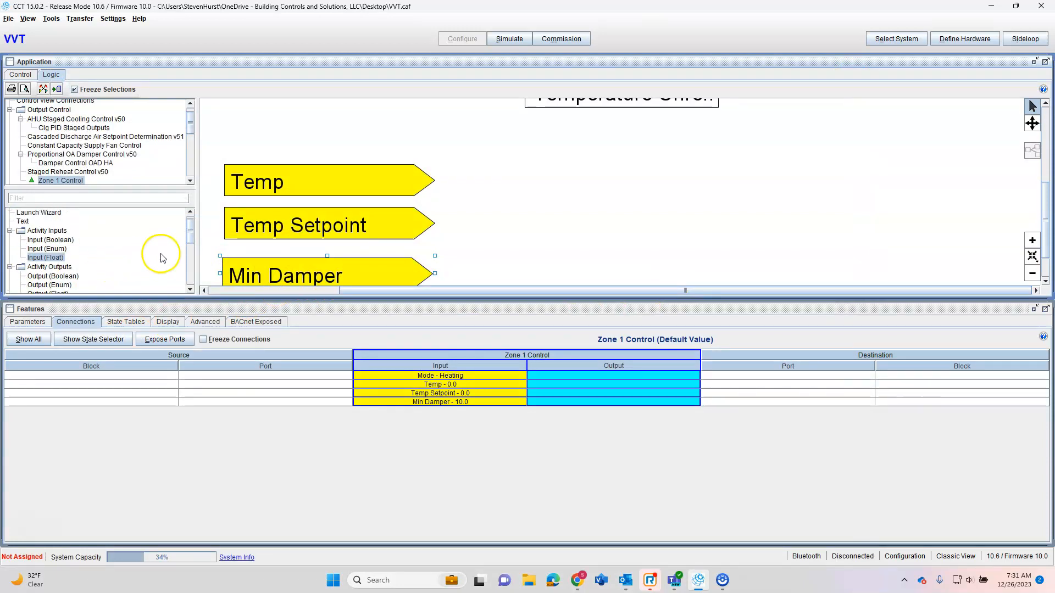
scroll(529, 228, up, 1)
scroll(587, 224, up, 3)
scroll(587, 224, up, 4)
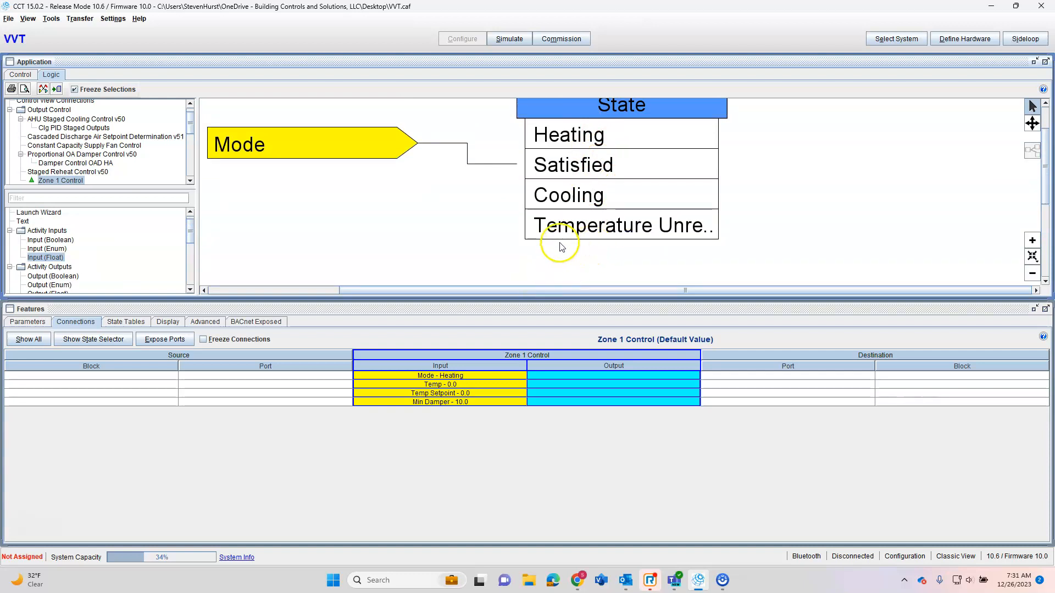
click(587, 164)
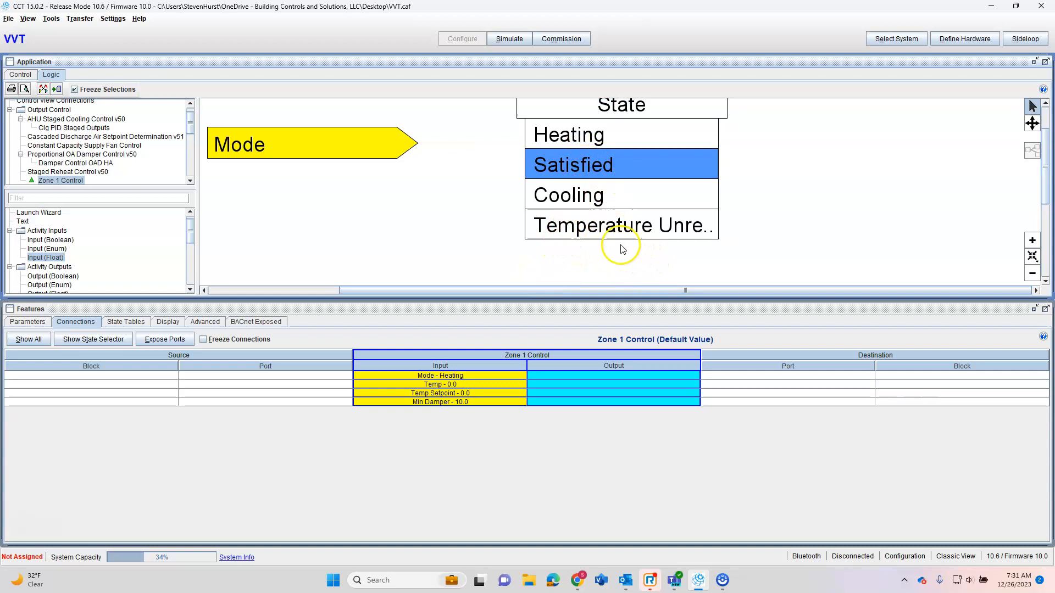
scroll(607, 265, down, 6)
scroll(599, 275, down, 3)
scroll(596, 271, up, 8)
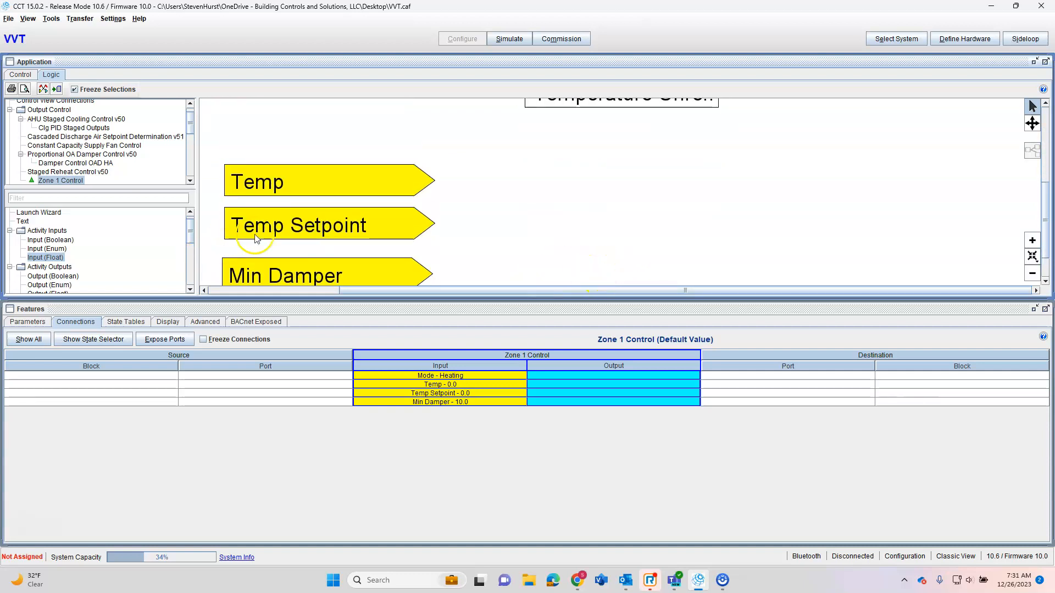
scroll(596, 143, up, 1)
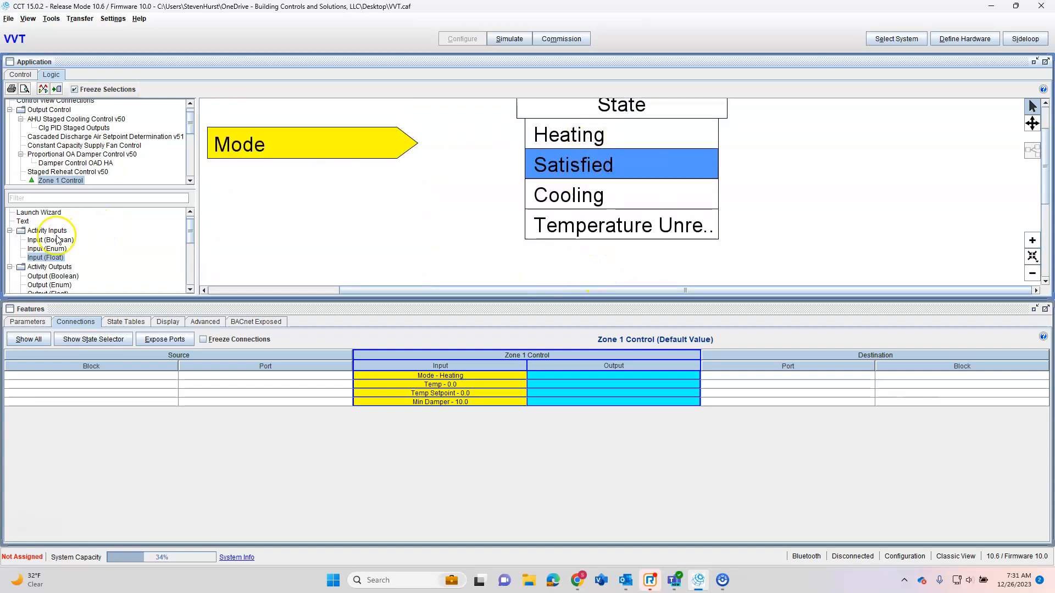
scroll(48, 277, down, 1)
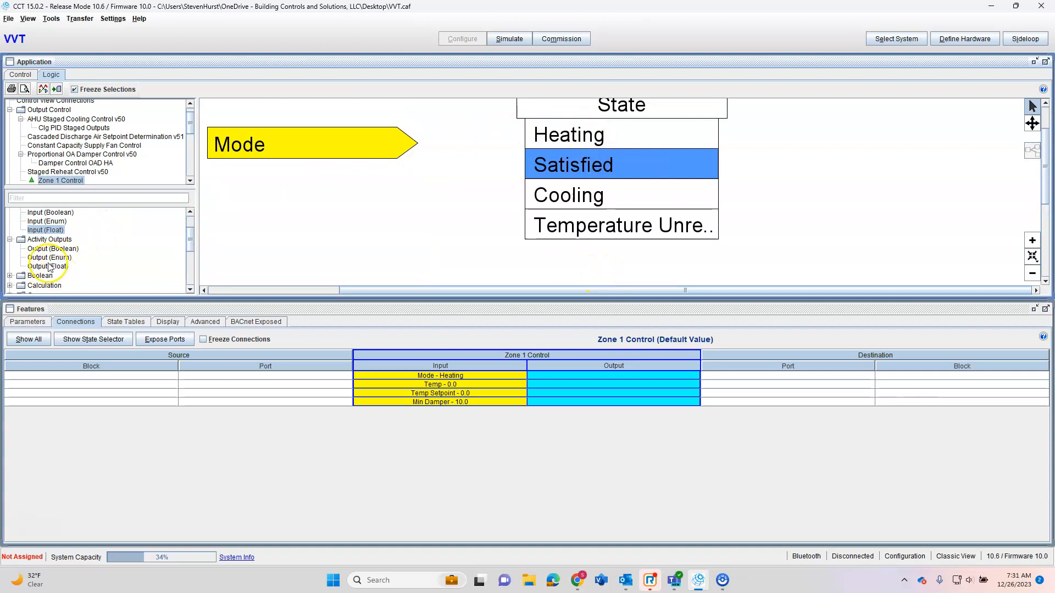
Place a float activity output below and to the right of the State selector block, and enlarge the logic area.
drag(53, 268, 876, 275)
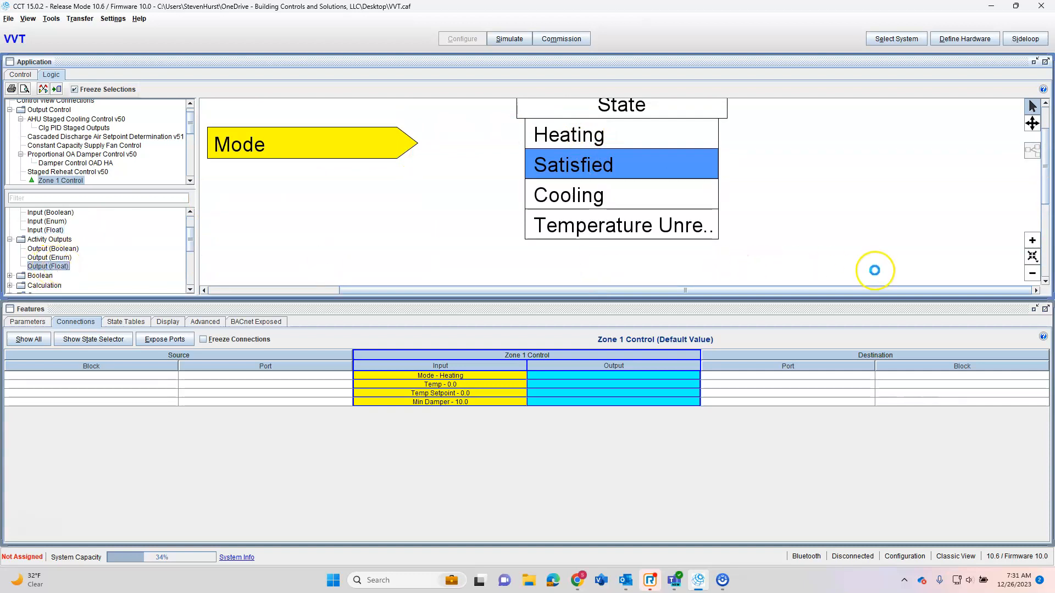
mouse_move(876, 270)
mouse_down()
mouse_move(880, 282)
mouse_move(871, 262)
mouse_up()
scroll(859, 243, down, 4)
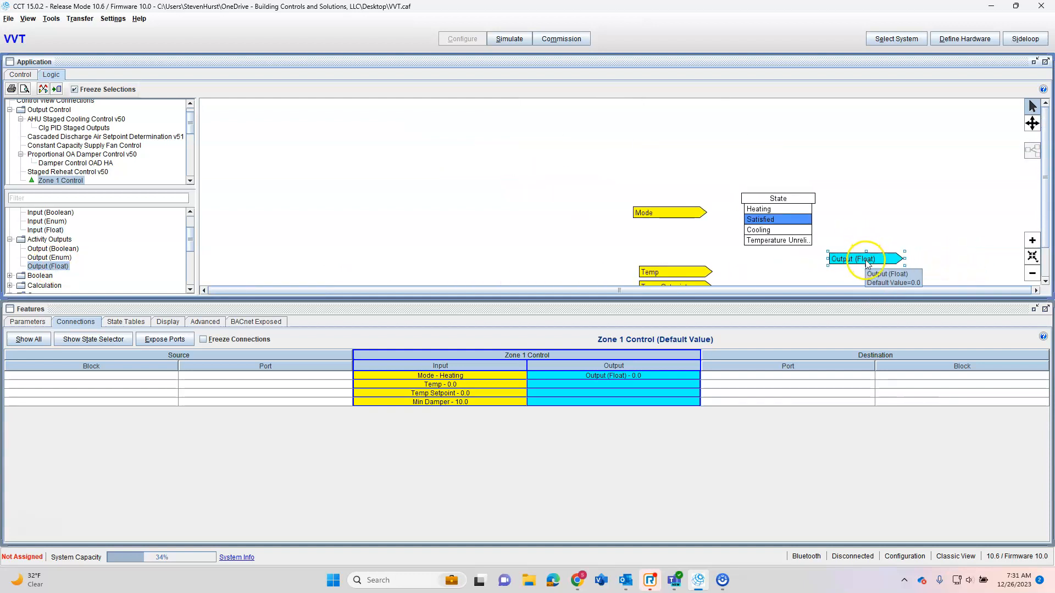
scroll(866, 260, up, 1)
drag(760, 299, 778, 396)
drag(851, 259, 848, 291)
Name the new float output Damper.
double_click(855, 295)
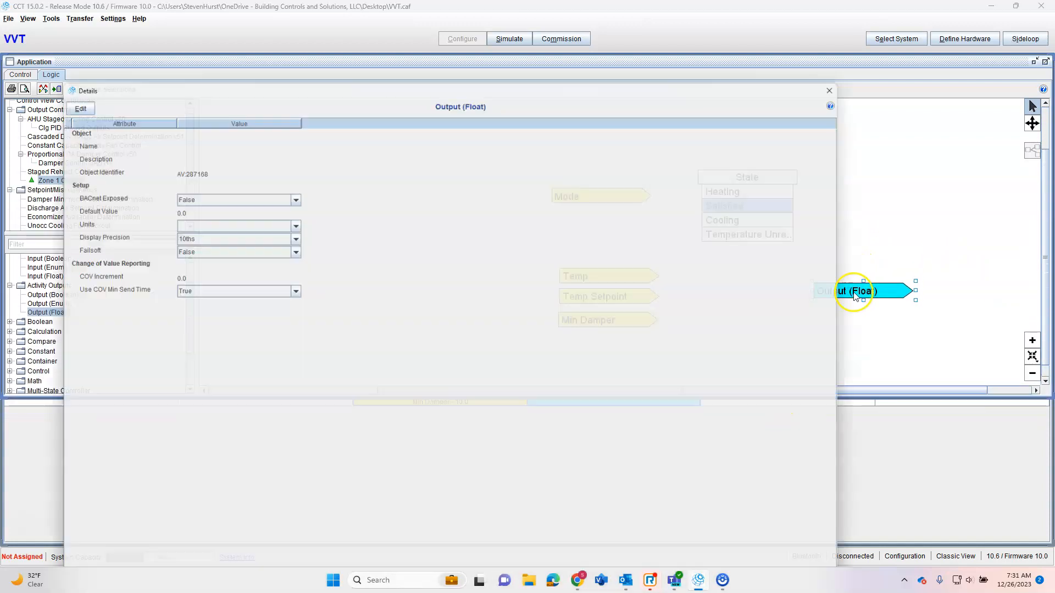
click(64, 95)
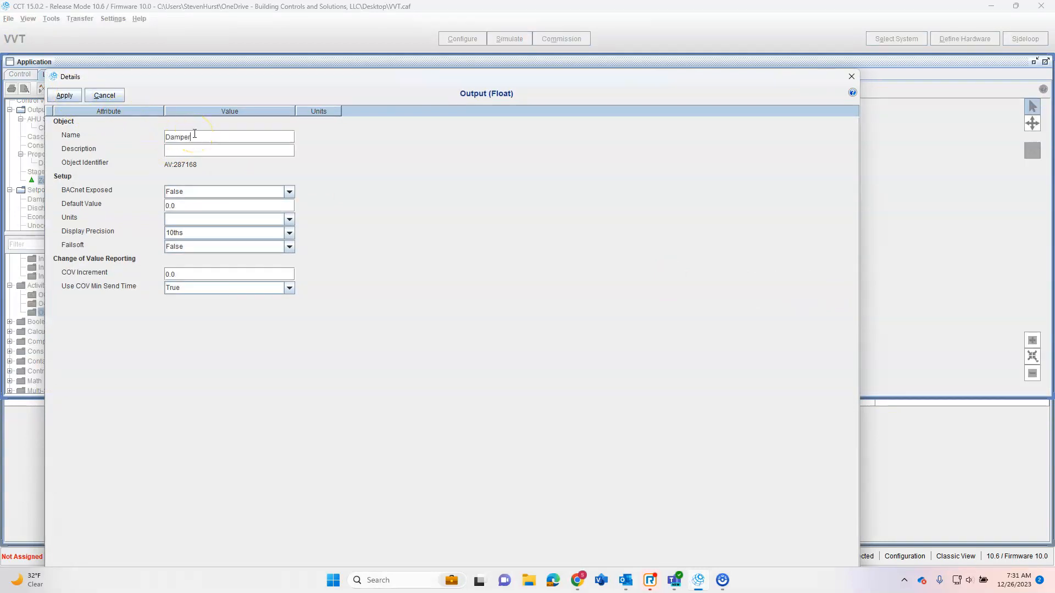
click(58, 94)
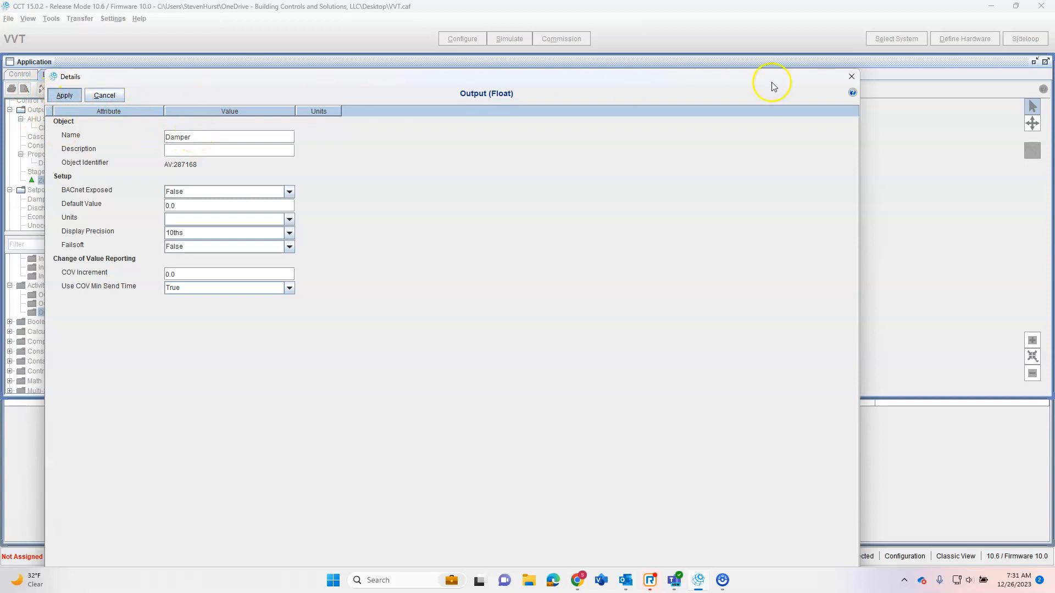
click(851, 76)
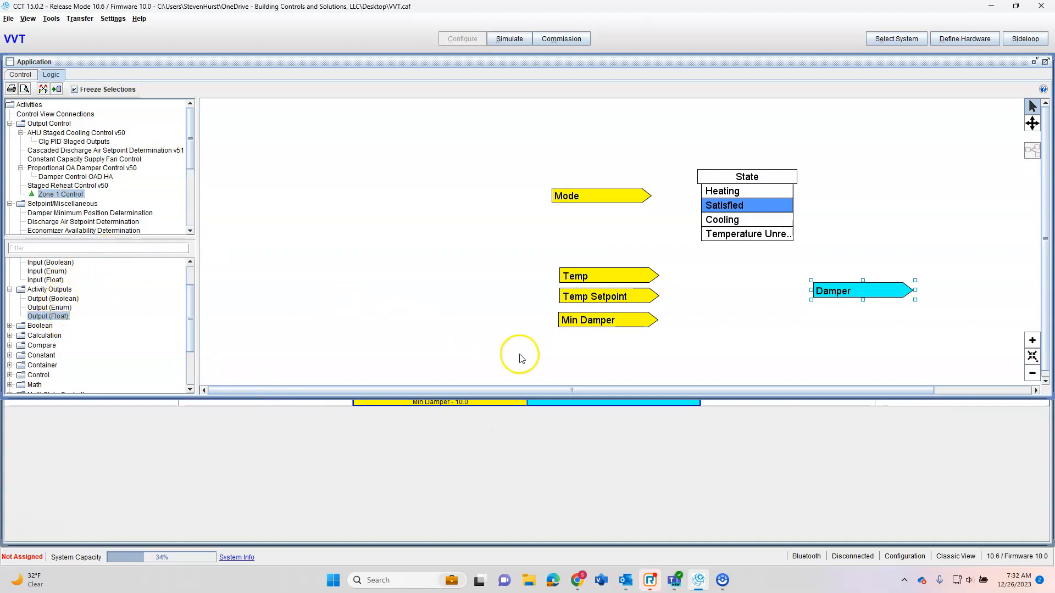
Connect the Min Damper input to the Damper output in both the Satisfied and Temperature Unreliable states.
drag(655, 320, 822, 291)
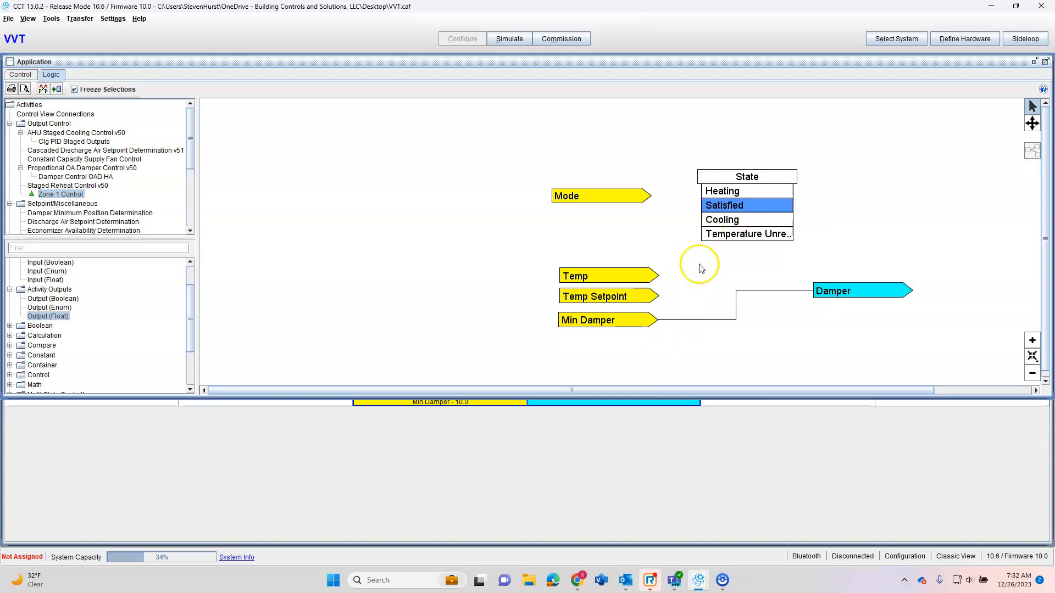
click(727, 234)
drag(661, 323, 828, 291)
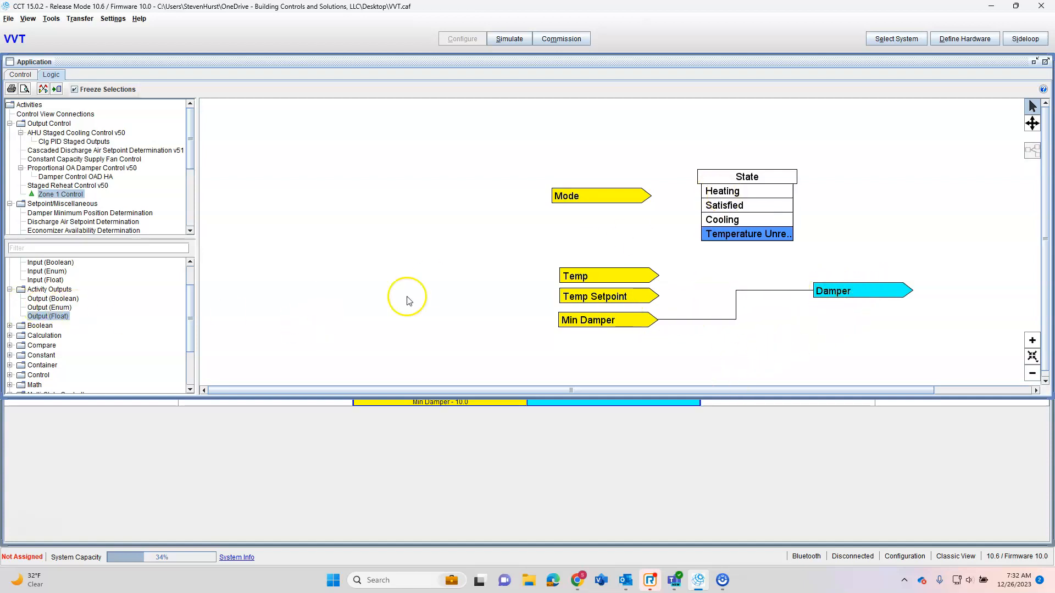
Switch the State selector to Heating and place a PID Pre-Processor block below it, beside the Temp, Temp Setpoint and Min Damper inputs.
click(730, 189)
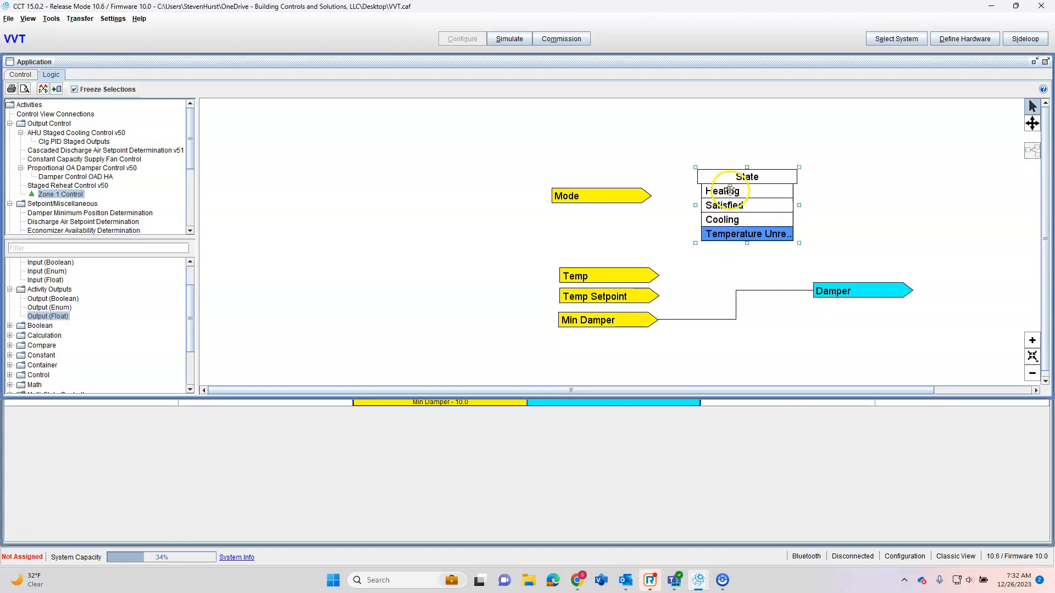
click(738, 194)
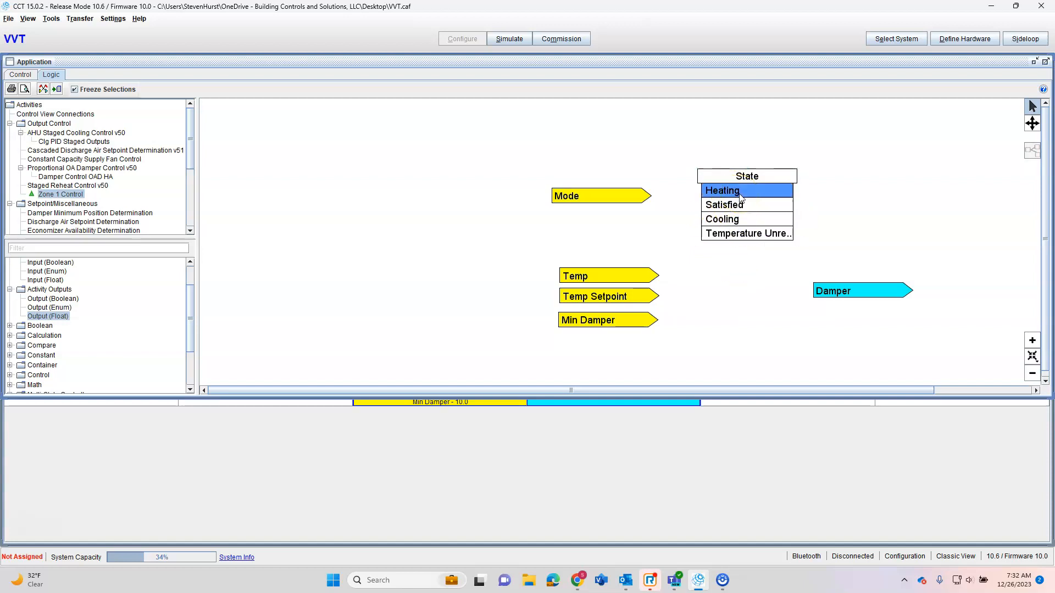
scroll(25, 381, down, 3)
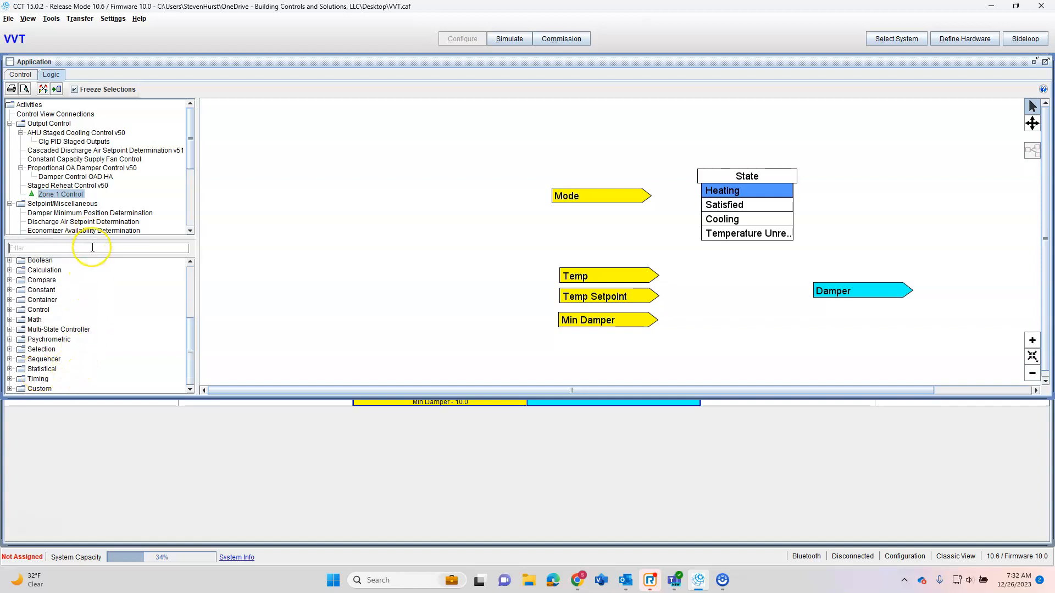
text(pid)
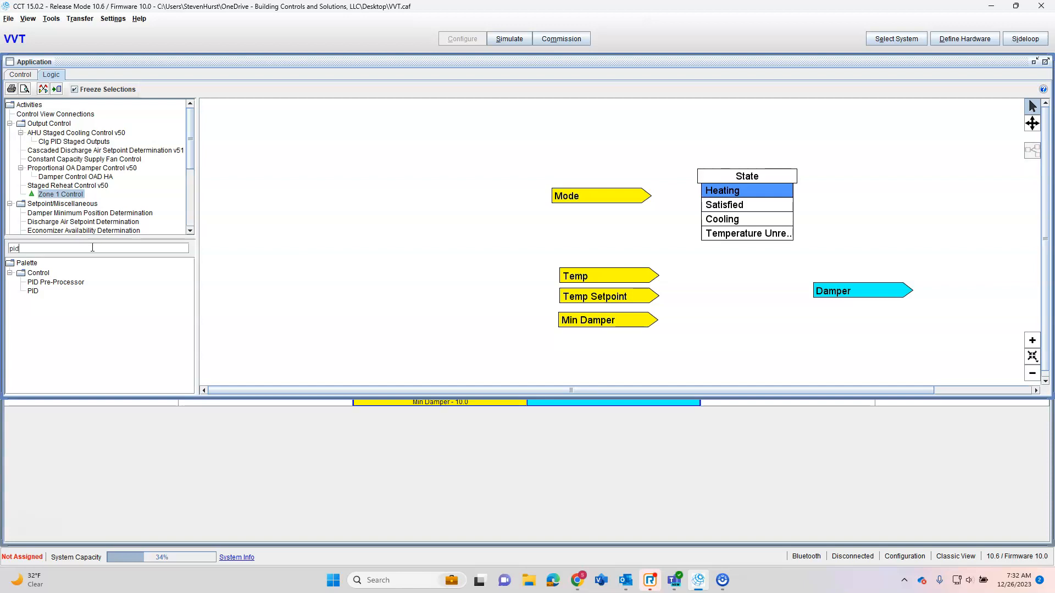
click(59, 283)
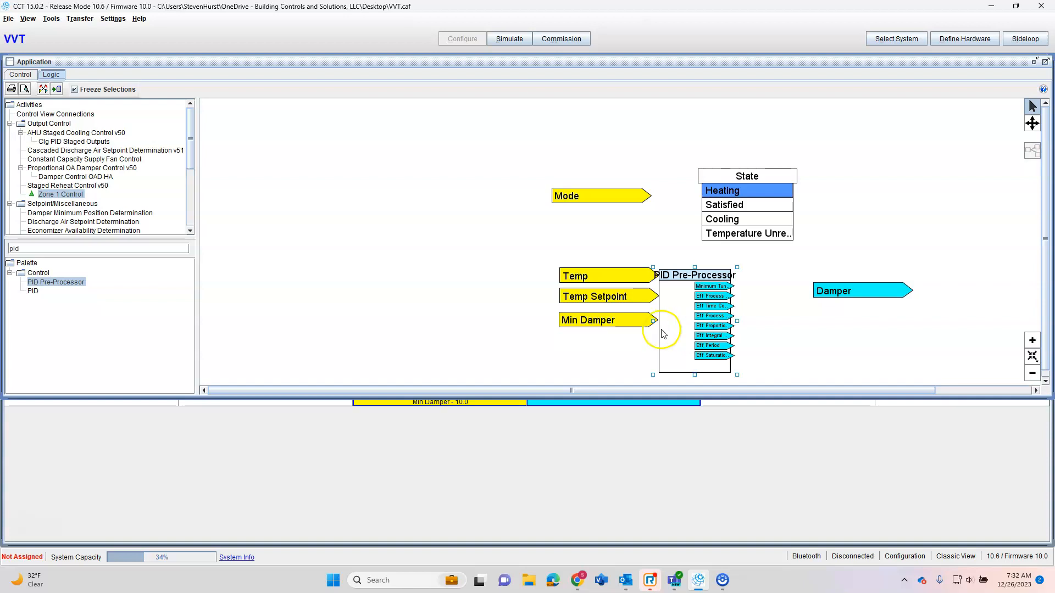
drag(685, 326, 706, 330)
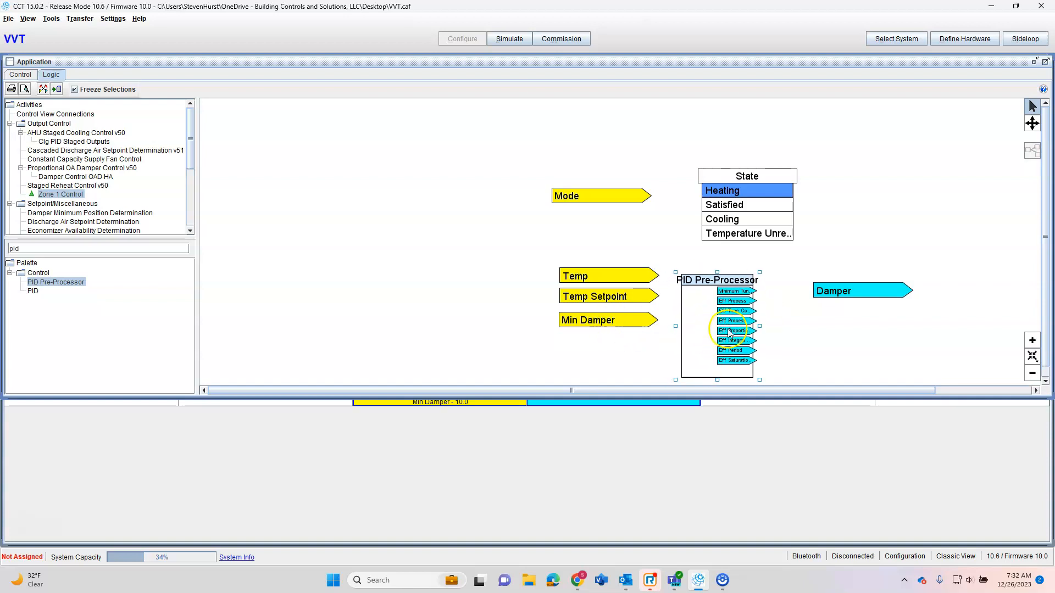
Move the Damper output farther right and place a PID block between it and the PID Pre-Processor, leaving room for wiring.
drag(845, 291, 958, 282)
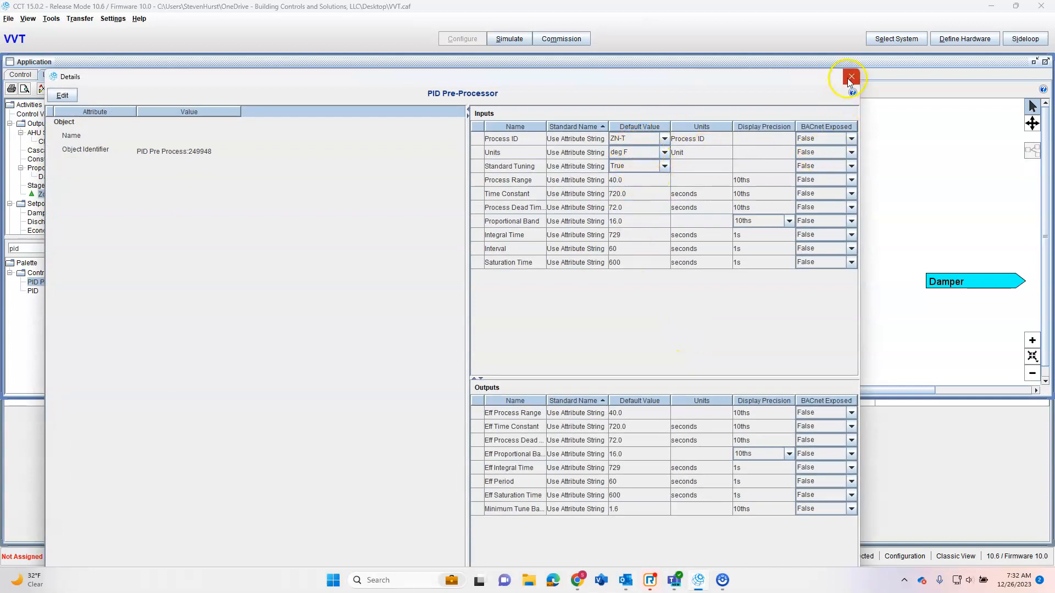
click(850, 77)
click(35, 292)
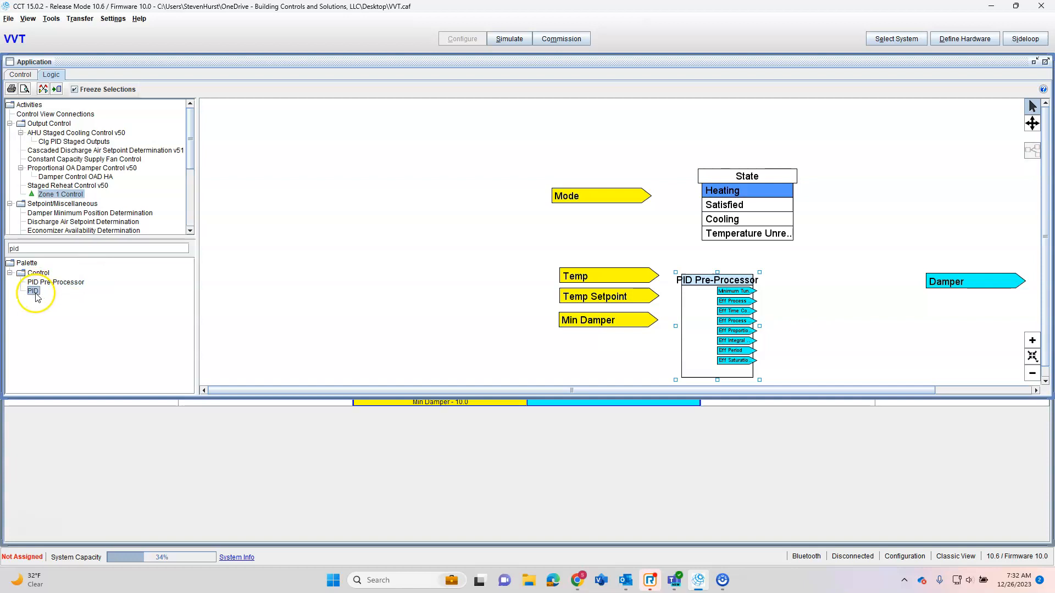
mouse_move(844, 295)
mouse_down()
mouse_move(840, 321)
mouse_move(843, 313)
mouse_up()
drag(704, 337, 703, 384)
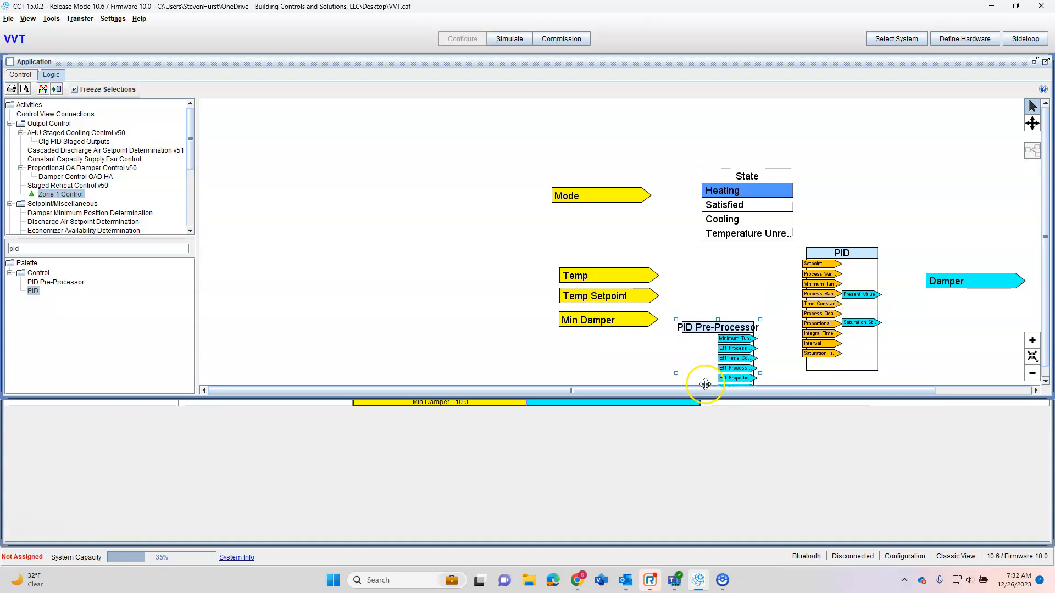
drag(855, 338, 840, 372)
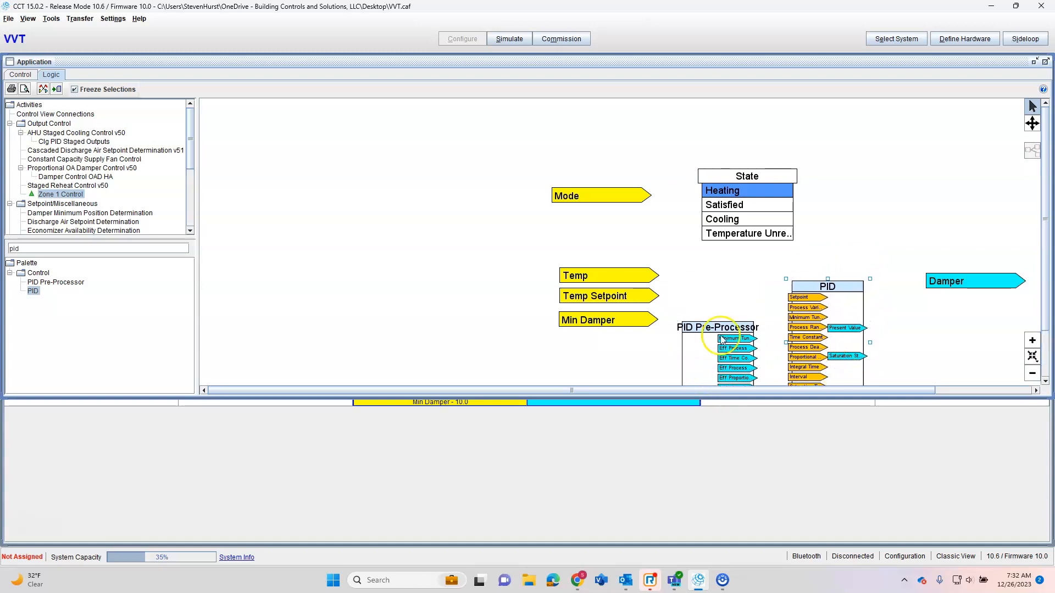
Connect Temp Setpoint to the PID's Setpoint and Temp to its Process Variable, with Temp Setpoint placed above Temp.
drag(622, 295, 793, 297)
drag(657, 276, 803, 313)
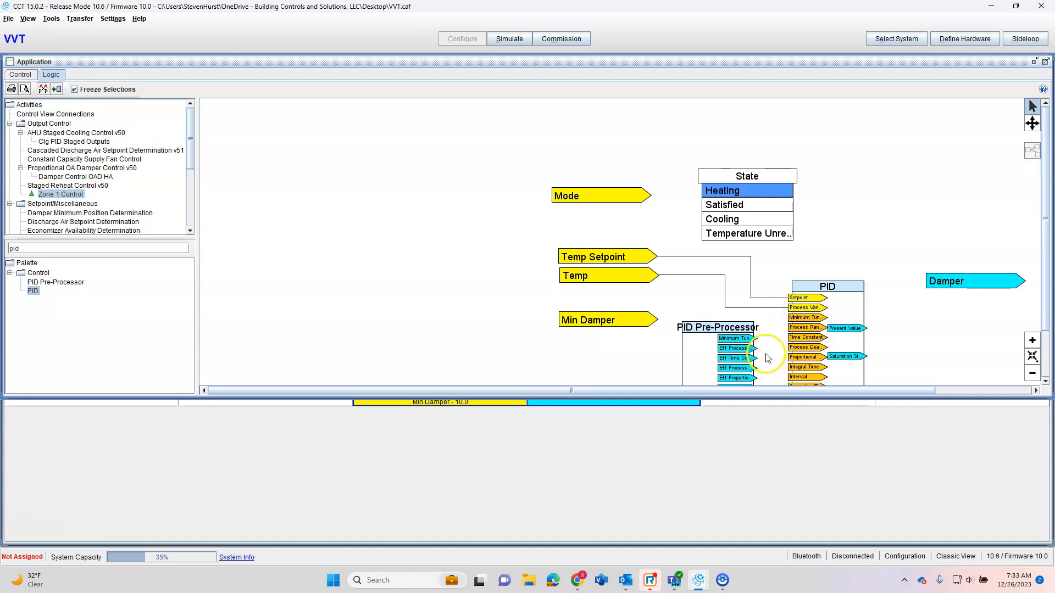
Connect all PID Pre-Processor outputs to the matching PID inputs, from Minimum Tune Band through Saturation Time.
scroll(708, 332, down, 3)
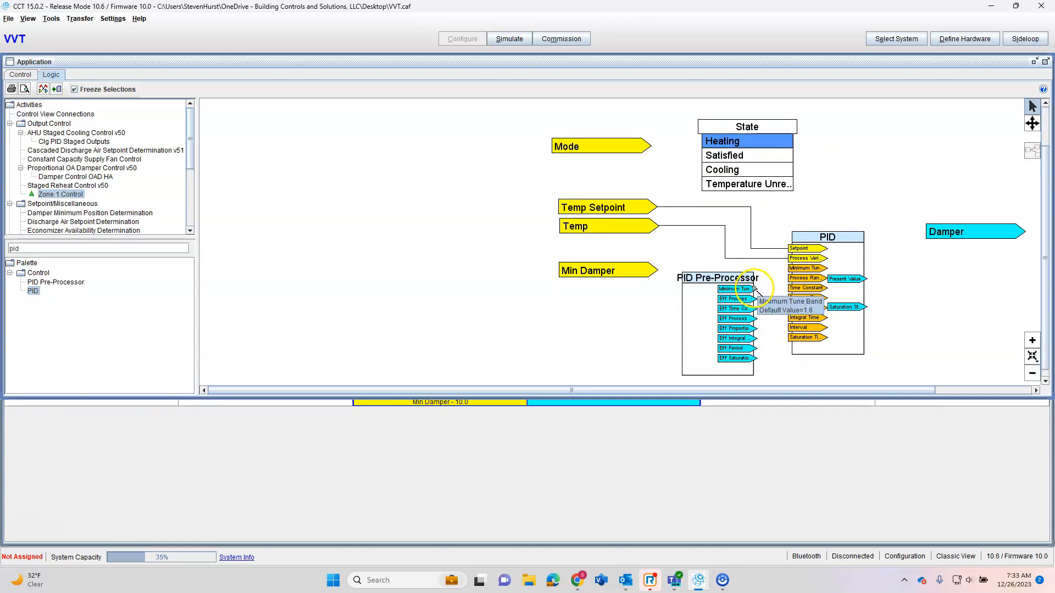
drag(708, 305, 797, 270)
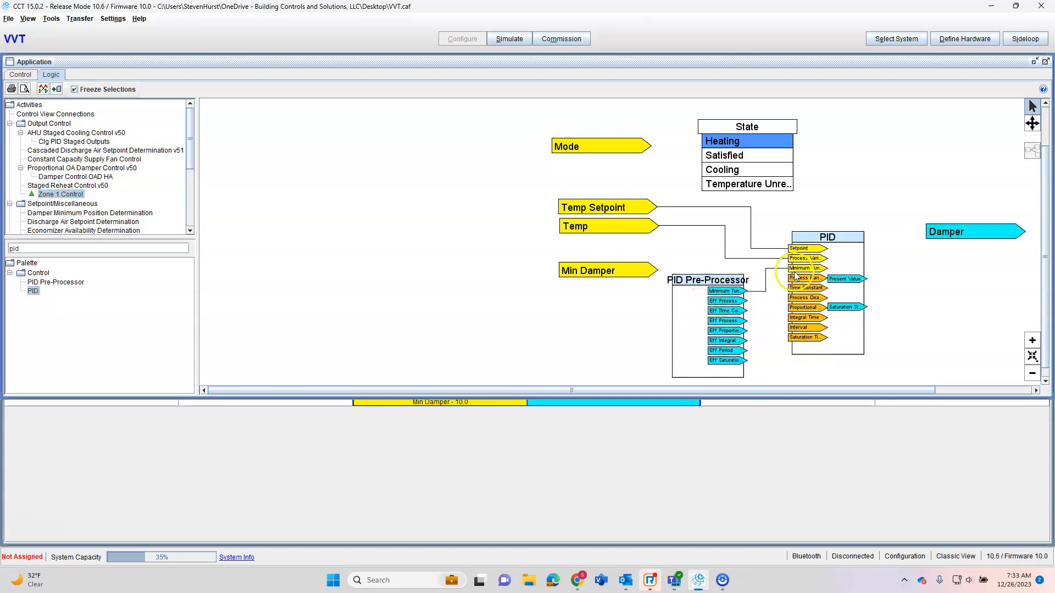
drag(744, 297, 798, 278)
drag(740, 311, 797, 288)
drag(744, 322, 797, 309)
drag(742, 340, 799, 318)
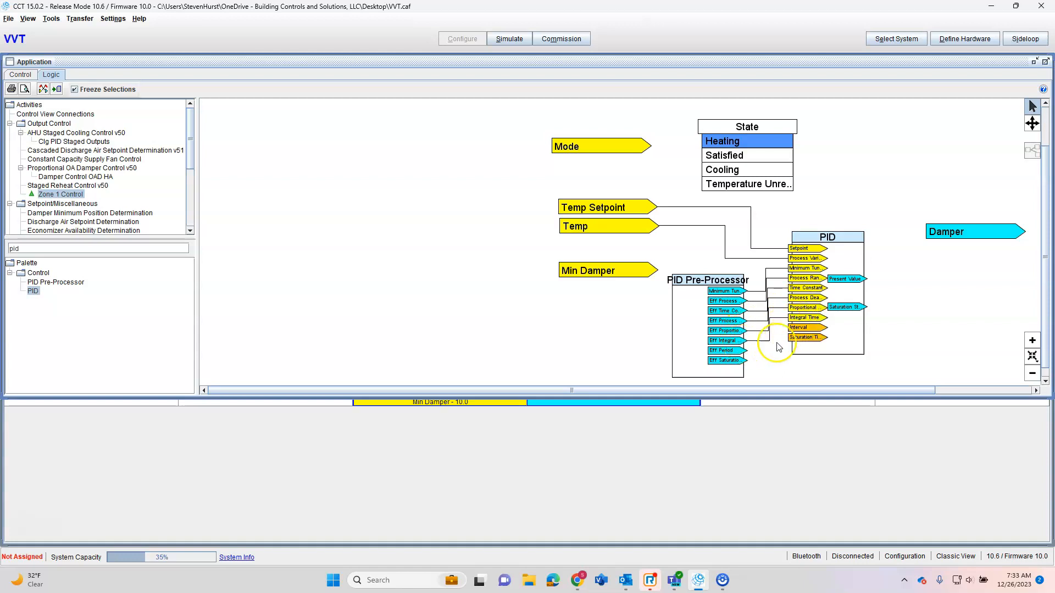
drag(742, 350, 799, 337)
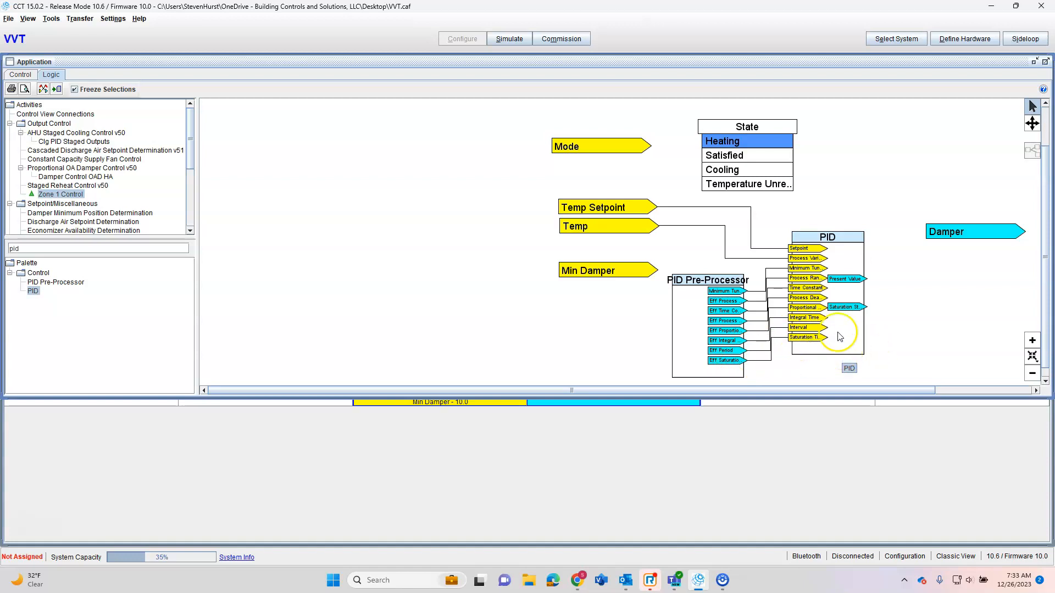
Expose the PID's Low Limit input port and connect Min Damper to it.
right_click(847, 267)
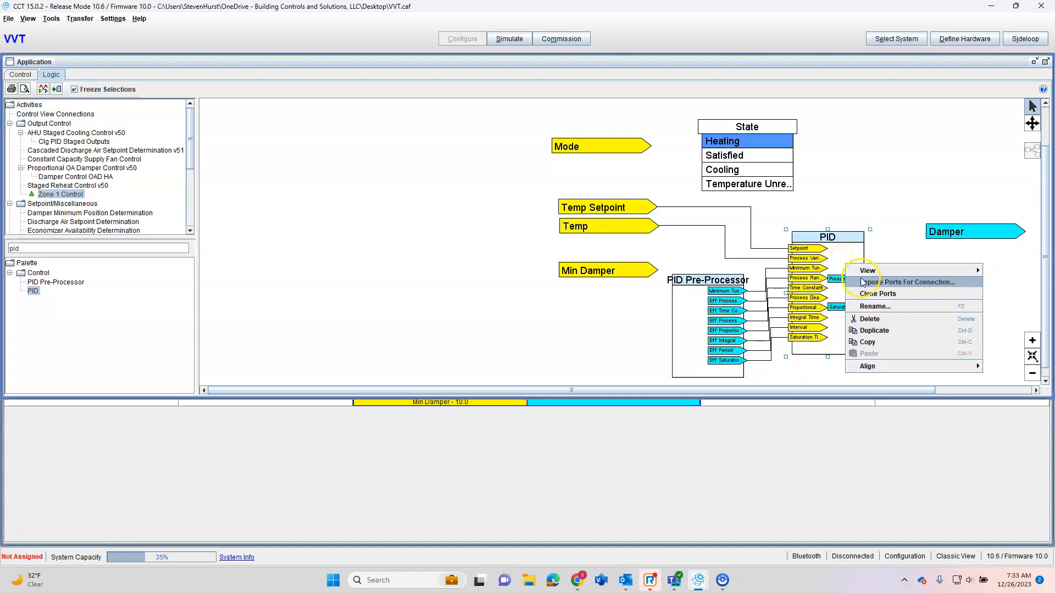
click(877, 283)
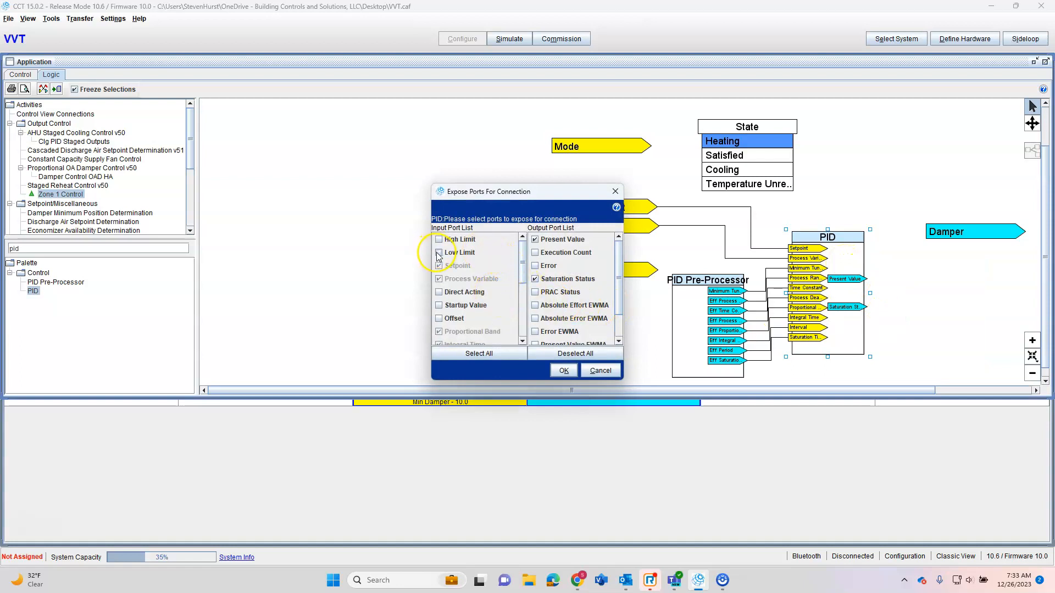
click(553, 376)
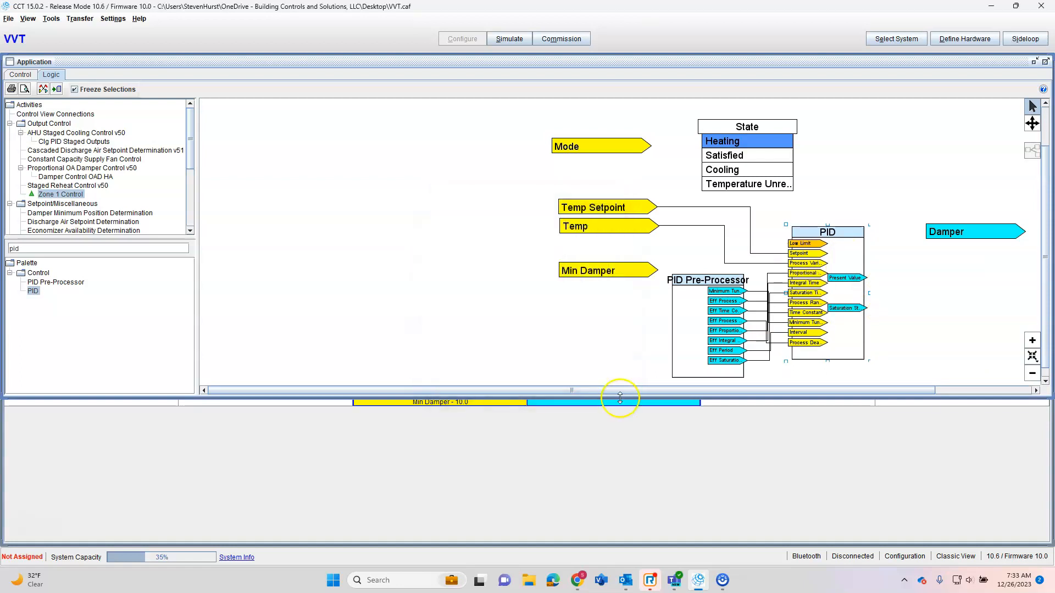
drag(652, 270, 795, 243)
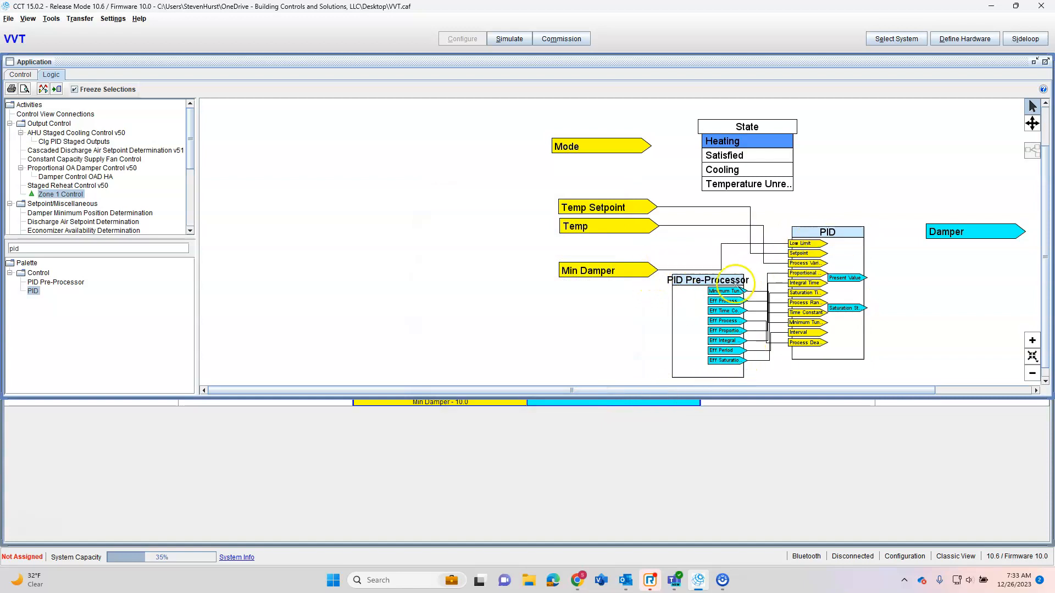
Show the Min Damper to Low Limit connection as a numbered reference, and connect the PID's Present Value to the Damper output.
right_click(692, 273)
click(706, 274)
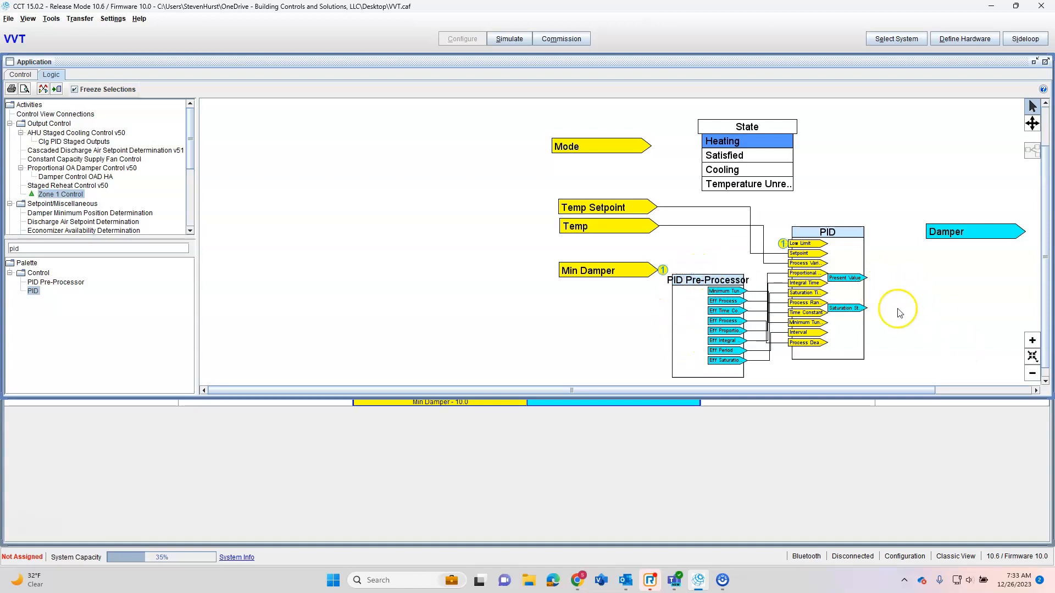
drag(867, 278, 943, 233)
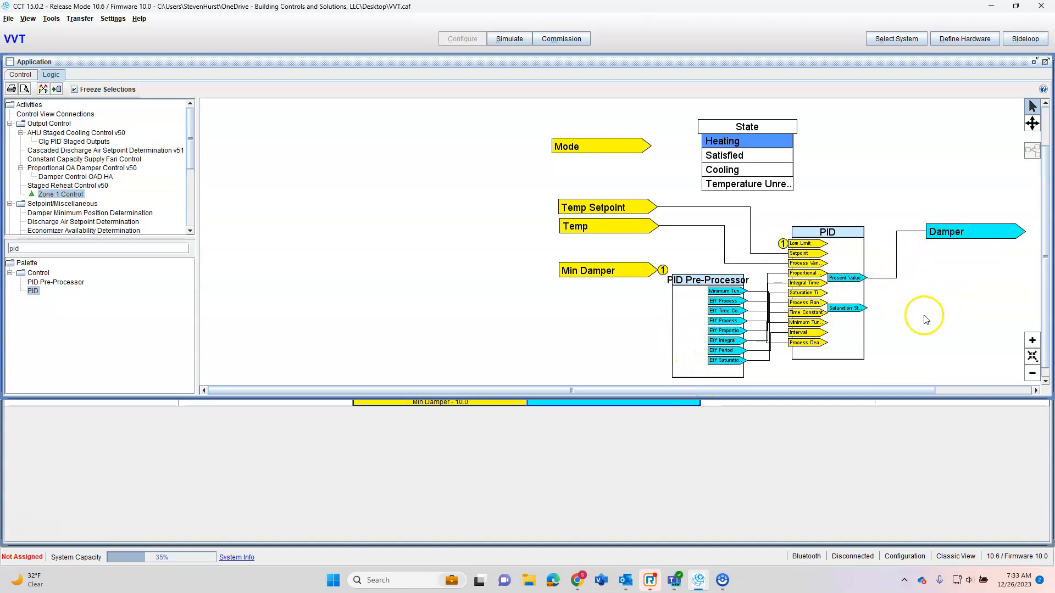
Set the Heating PID's Direct Acting default value to False.
double_click(833, 250)
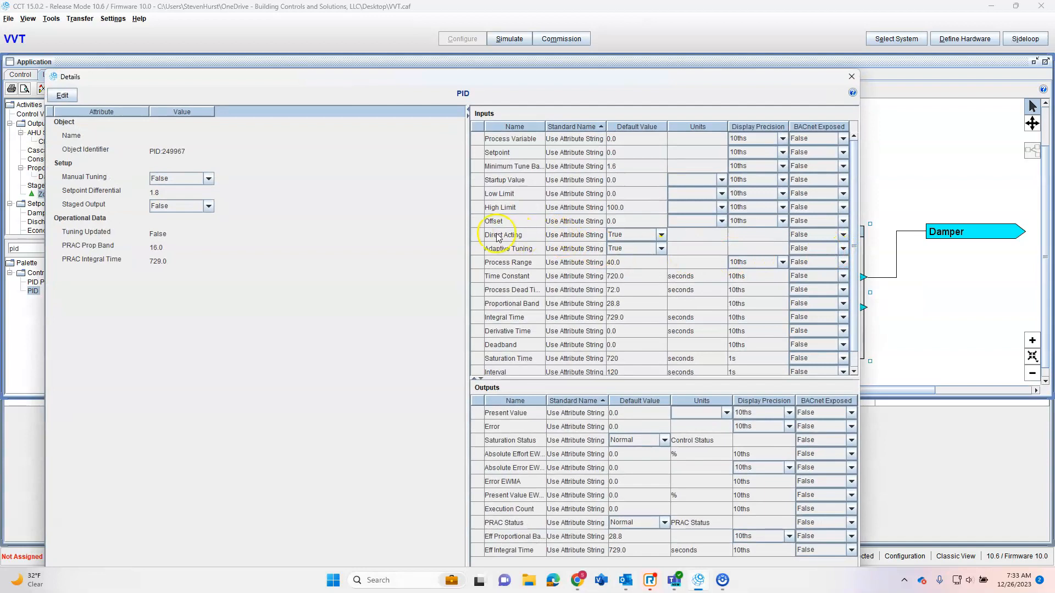
click(62, 96)
click(660, 237)
click(633, 253)
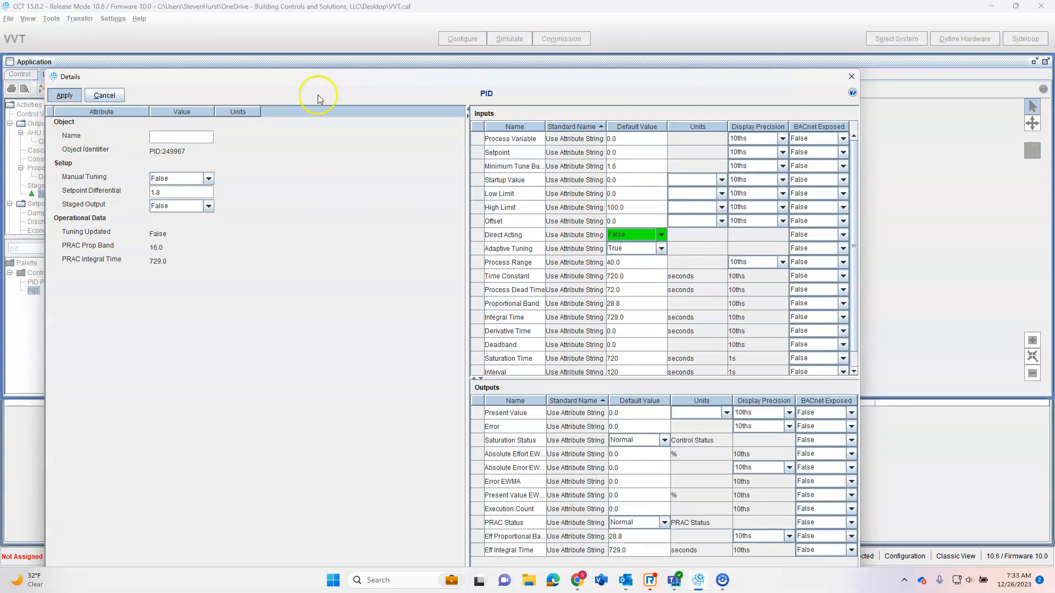
click(850, 75)
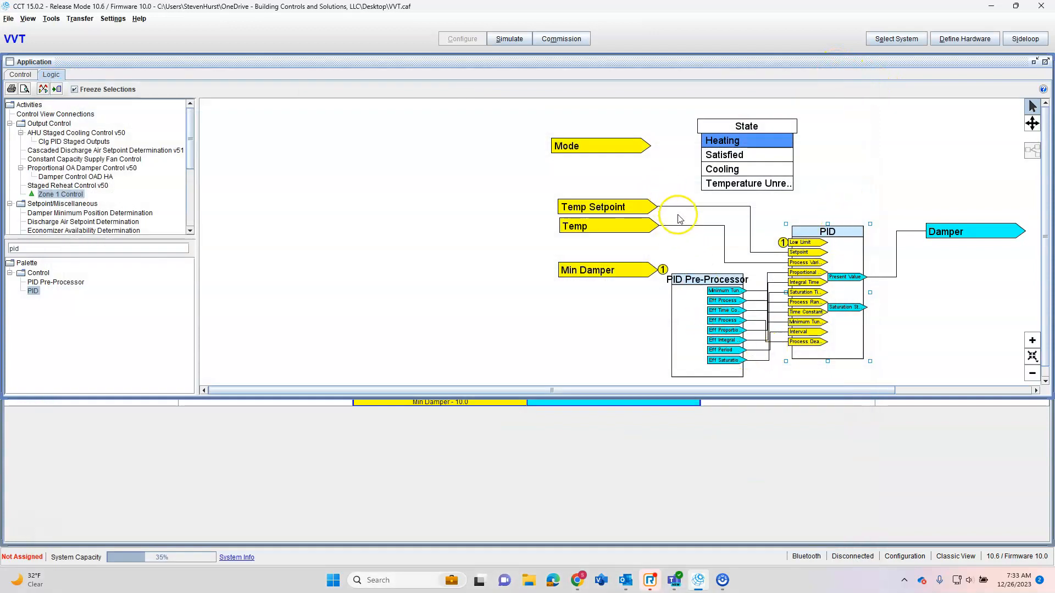
drag(664, 191, 882, 332)
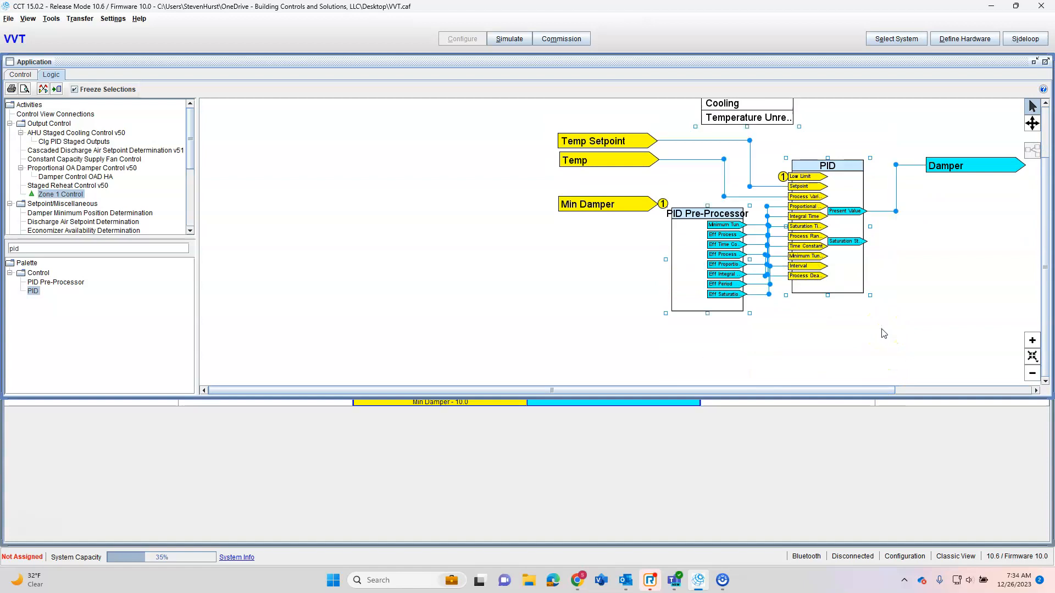
right_click(829, 259)
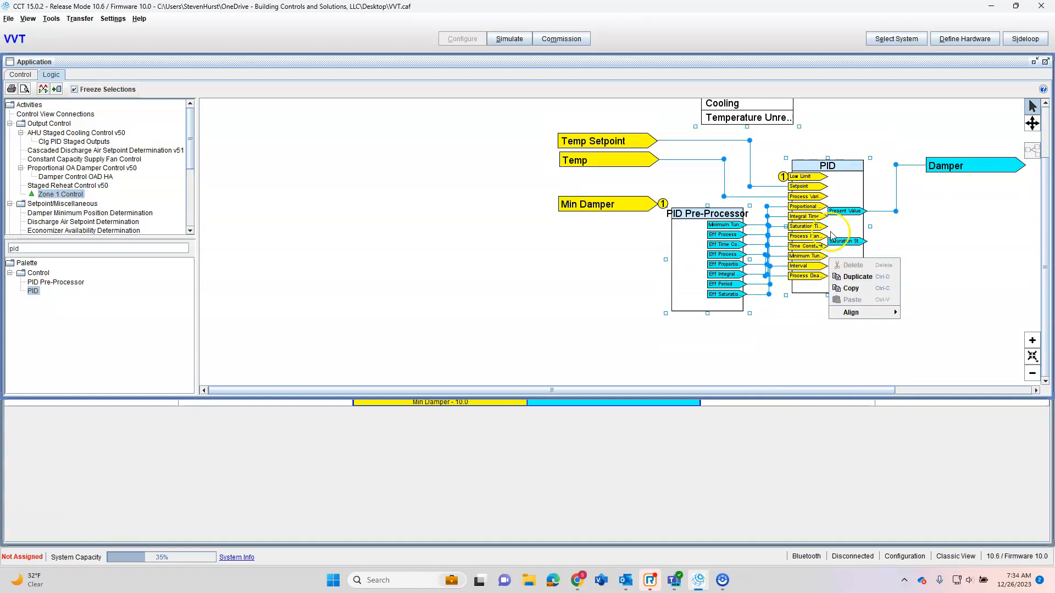
scroll(832, 236, up, 3)
click(842, 203)
Shift the State selector clear of the logic and copy the Heating state's PID Pre-Processor and PID blocks together.
drag(738, 176, 756, 141)
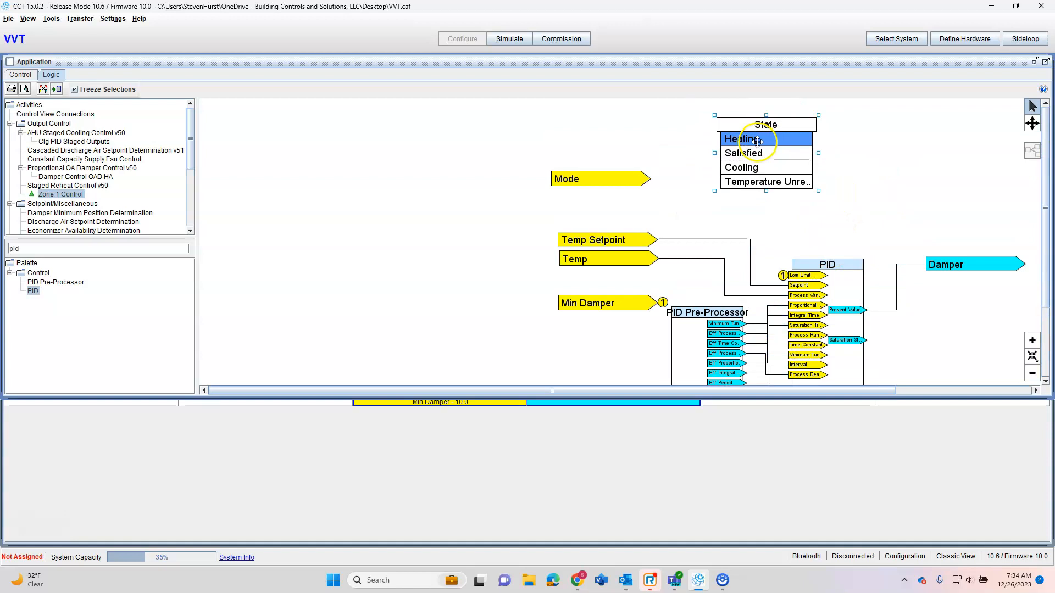
drag(664, 220, 881, 293)
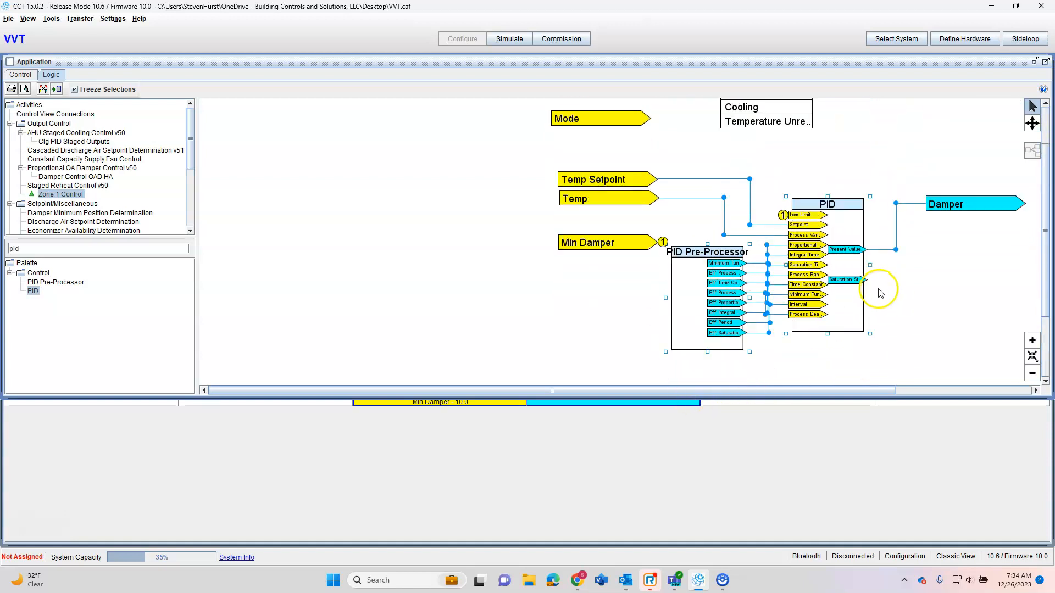
right_click(830, 230)
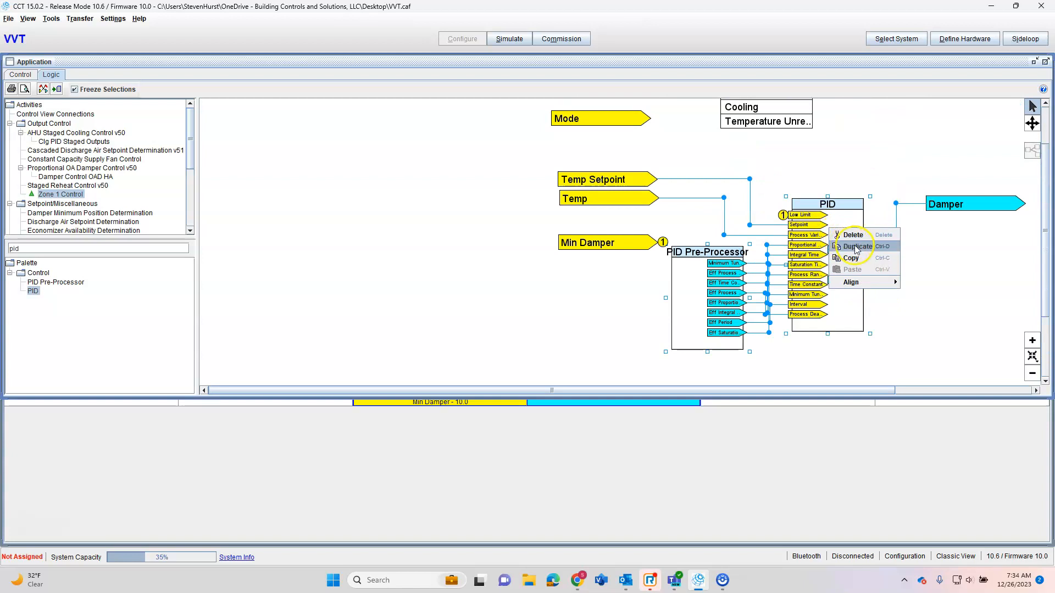
click(852, 257)
Paste the copied PID Pre-Processor and PID blocks into the Cooling state and position them between the inputs and the Damper output.
scroll(815, 222, up, 3)
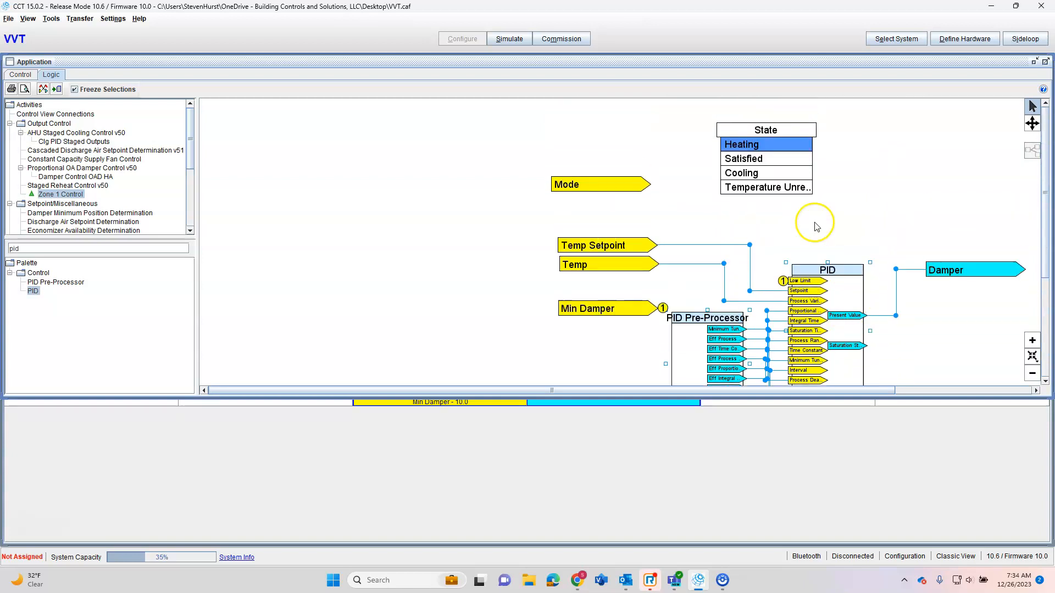
click(764, 174)
right_click(751, 286)
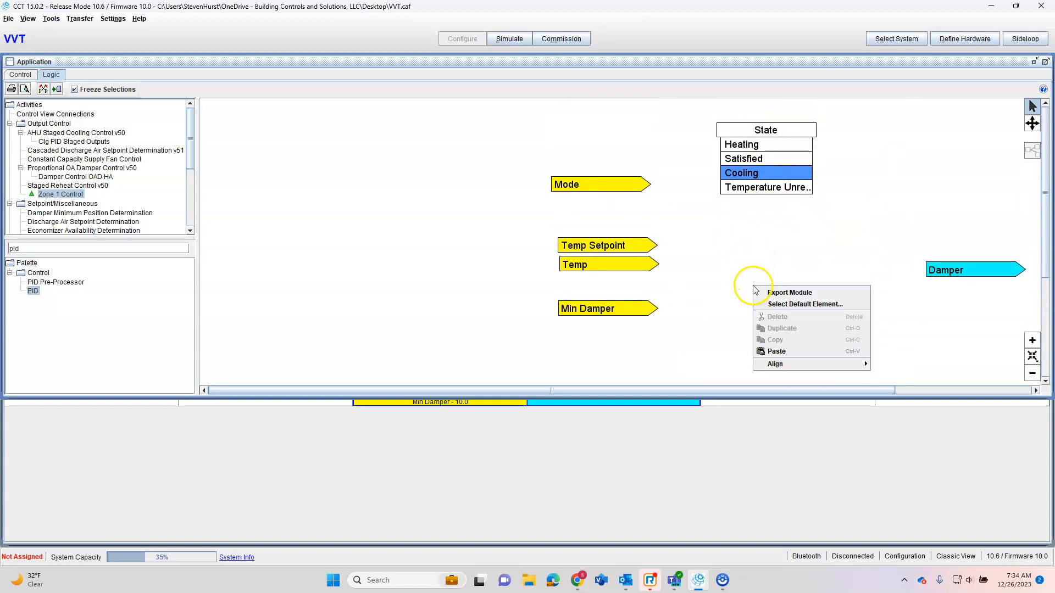
click(773, 350)
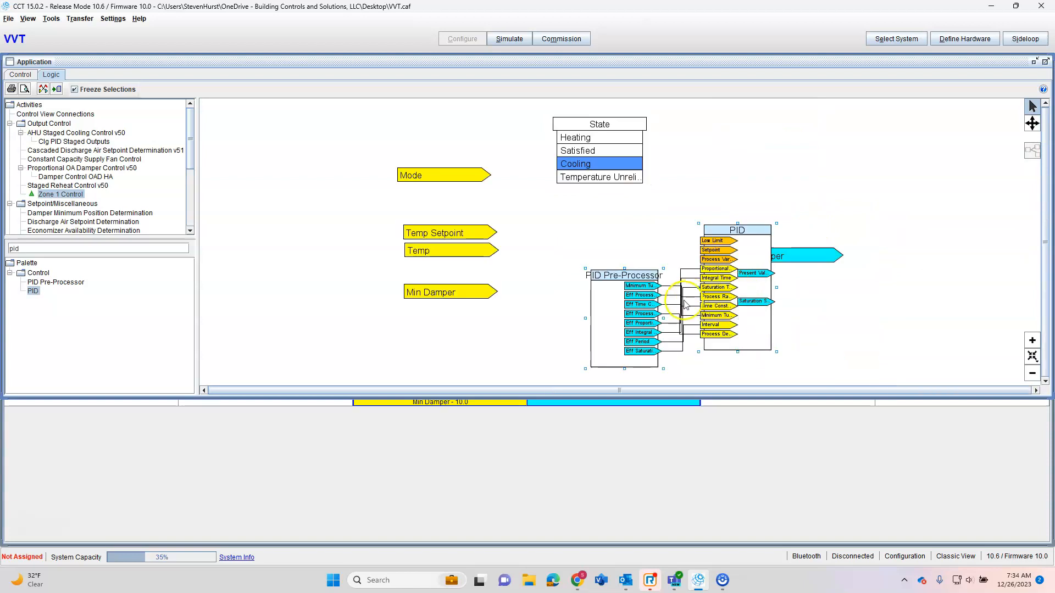
drag(713, 281, 646, 283)
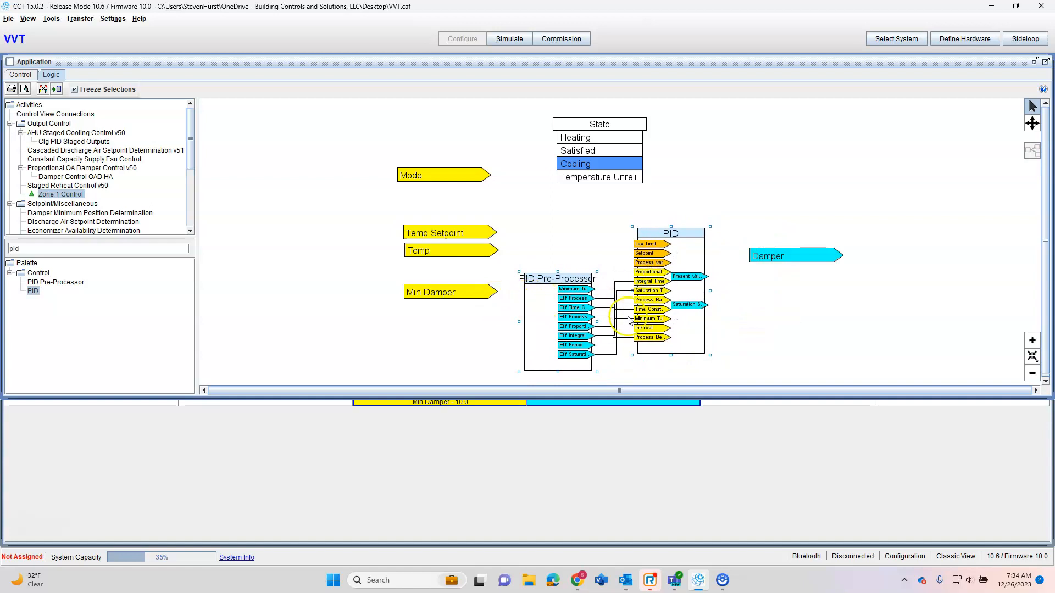
Wire the Cooling PID: Min Damper to Low Limit, Temp Setpoint to Setpoint, Temp to Process Variable, and Present Value to Damper.
drag(489, 291, 637, 243)
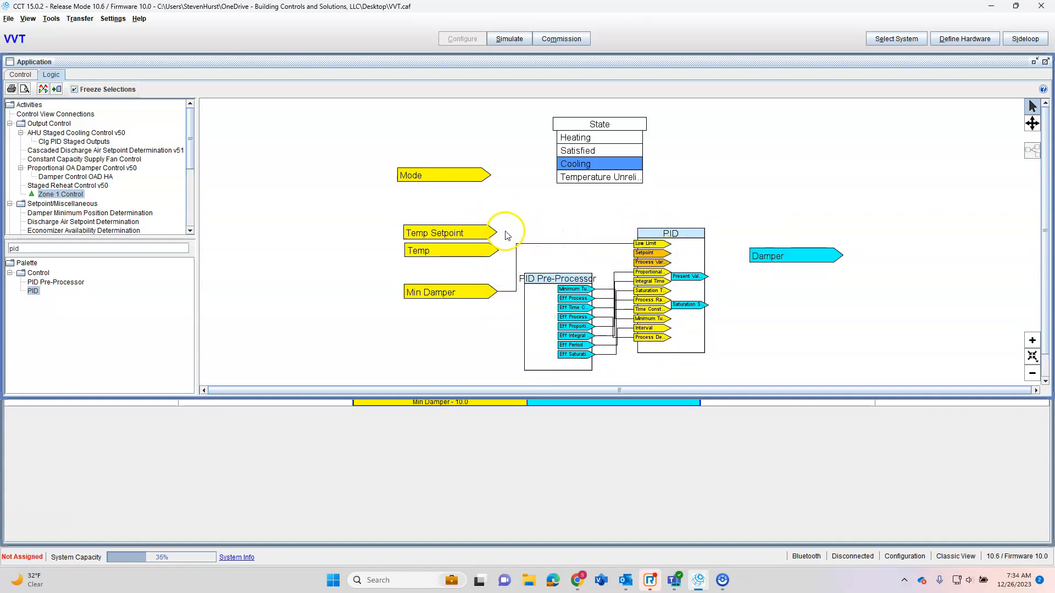
drag(496, 234, 764, 258)
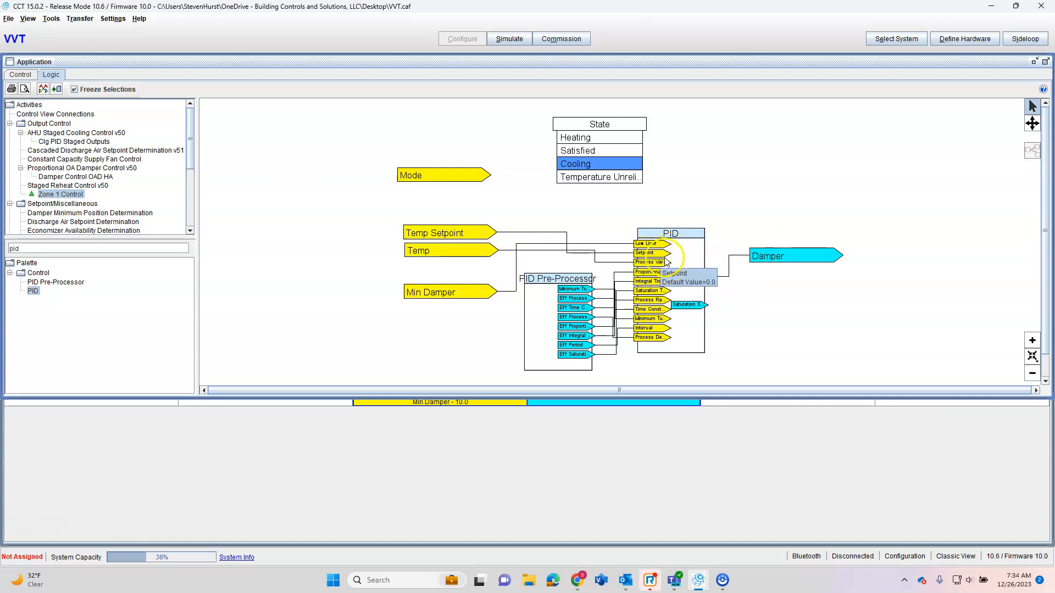
Set the Cooling state PID's Direct Acting default value to True and close its details.
double_click(679, 250)
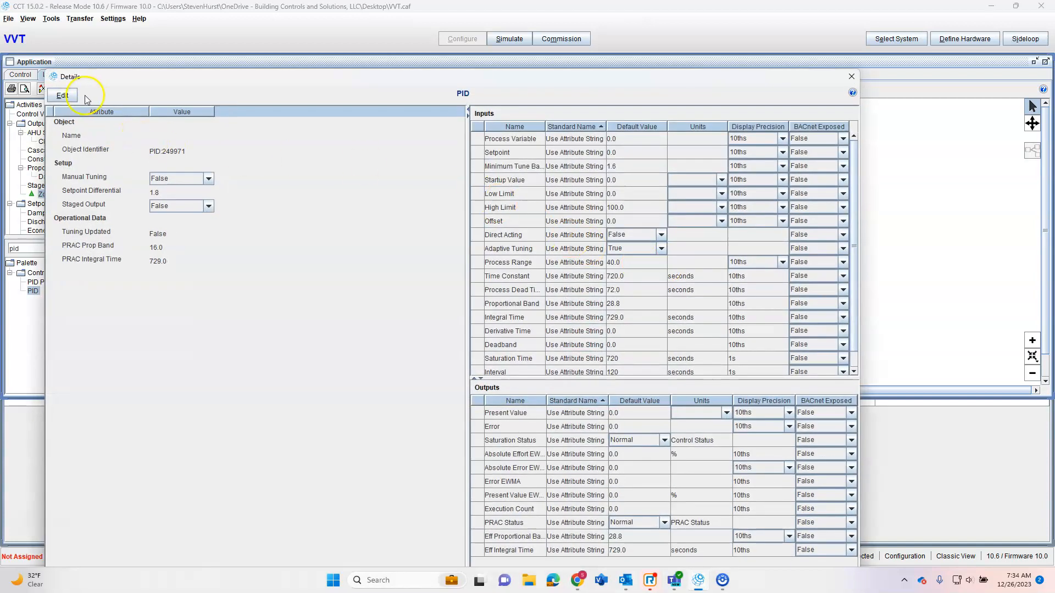
click(62, 96)
click(661, 235)
click(637, 256)
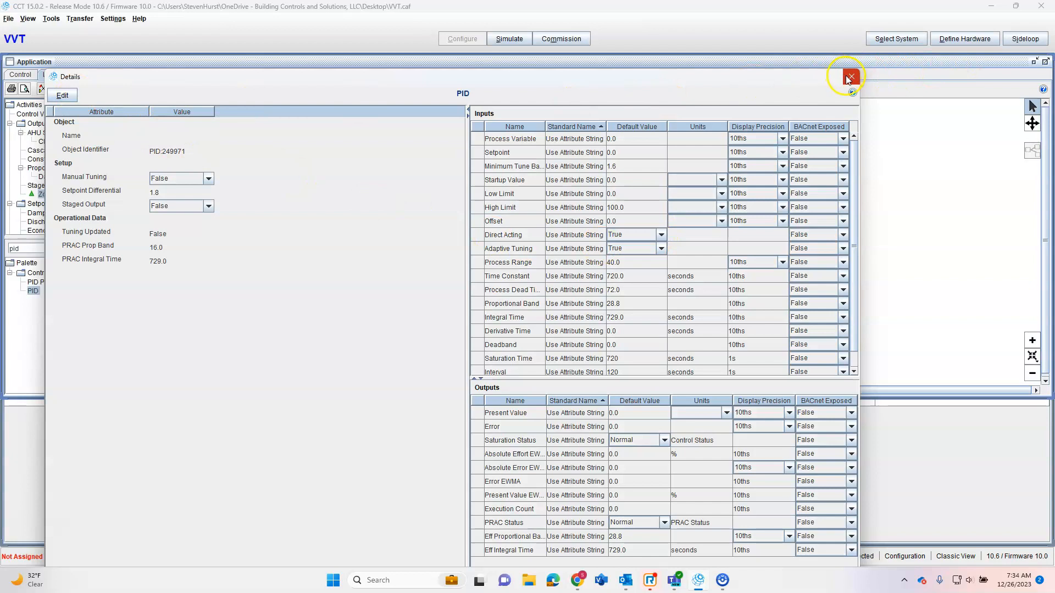
click(849, 76)
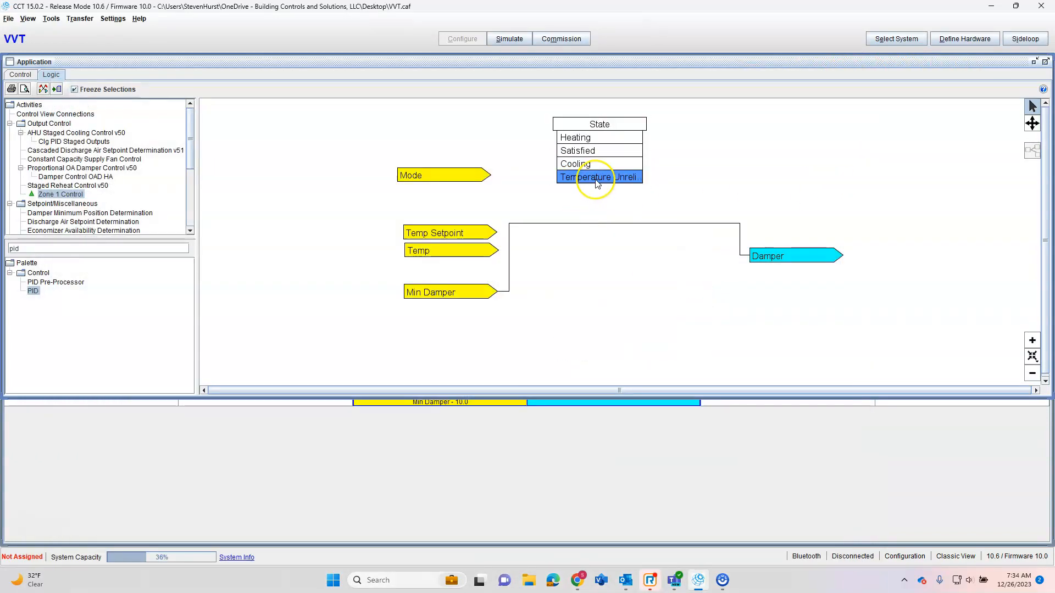
Display the Heating state's logic, save the changes, and start the simulation with the default speed and startup values.
click(591, 151)
click(587, 138)
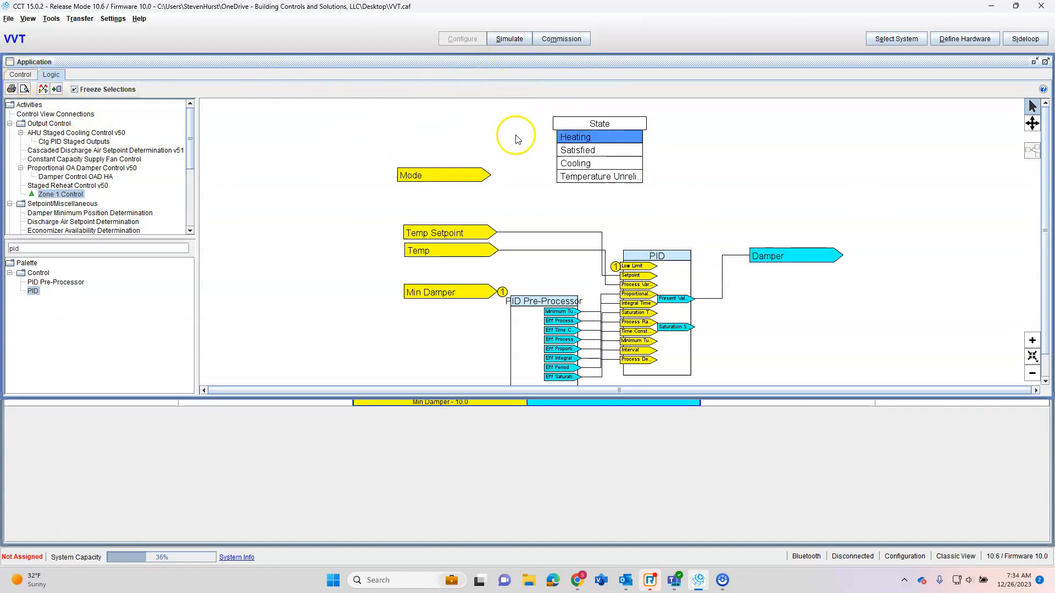
click(509, 39)
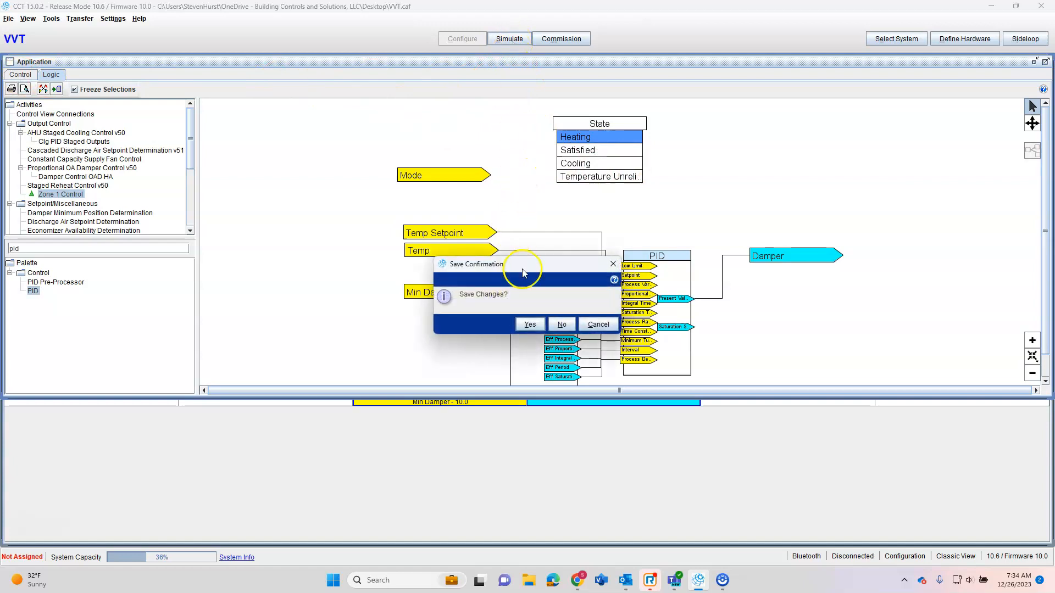
click(530, 324)
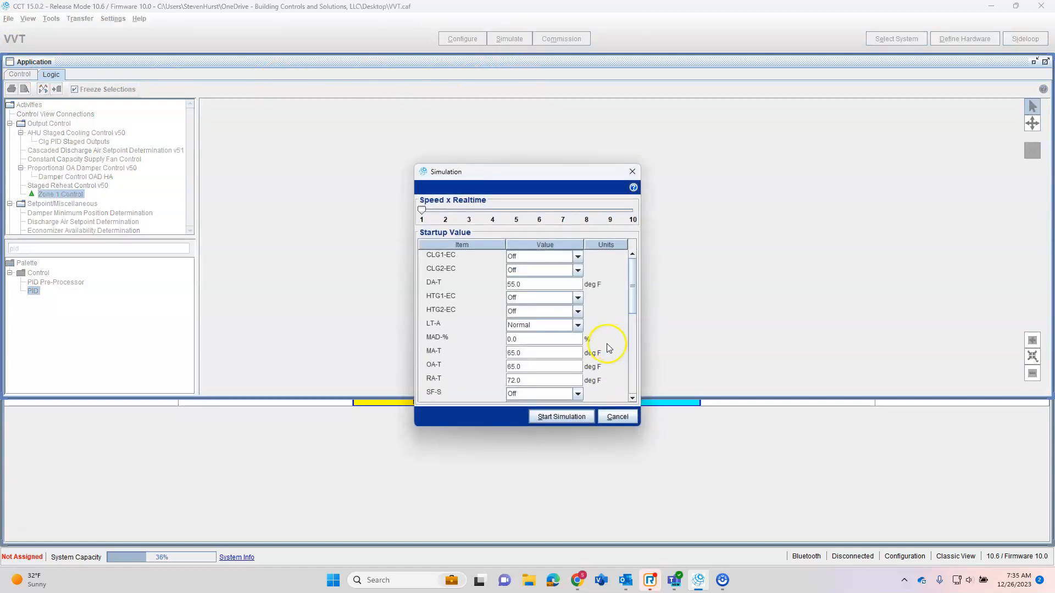
click(571, 417)
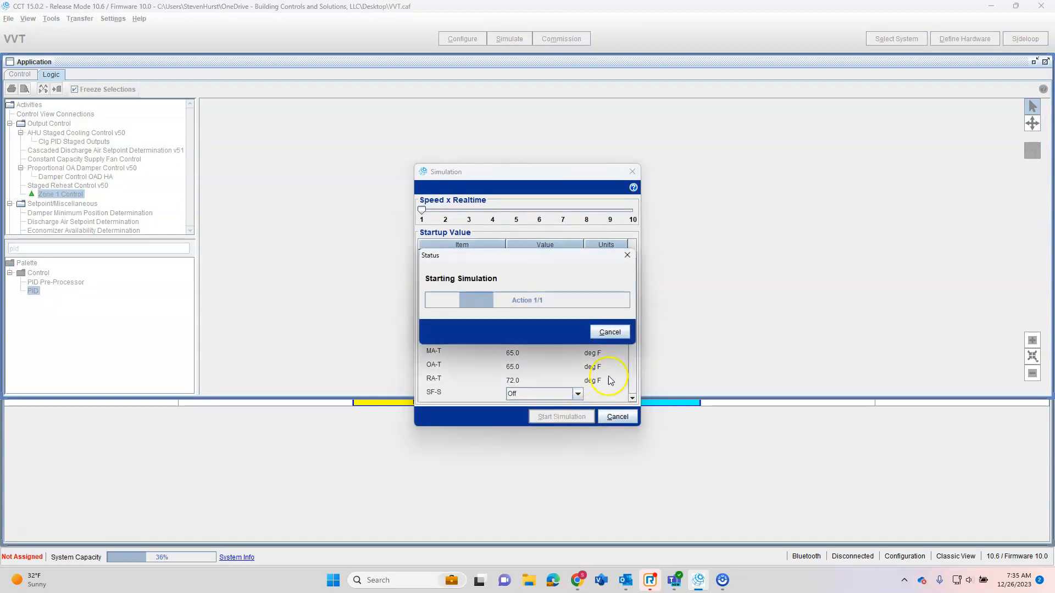
click(592, 329)
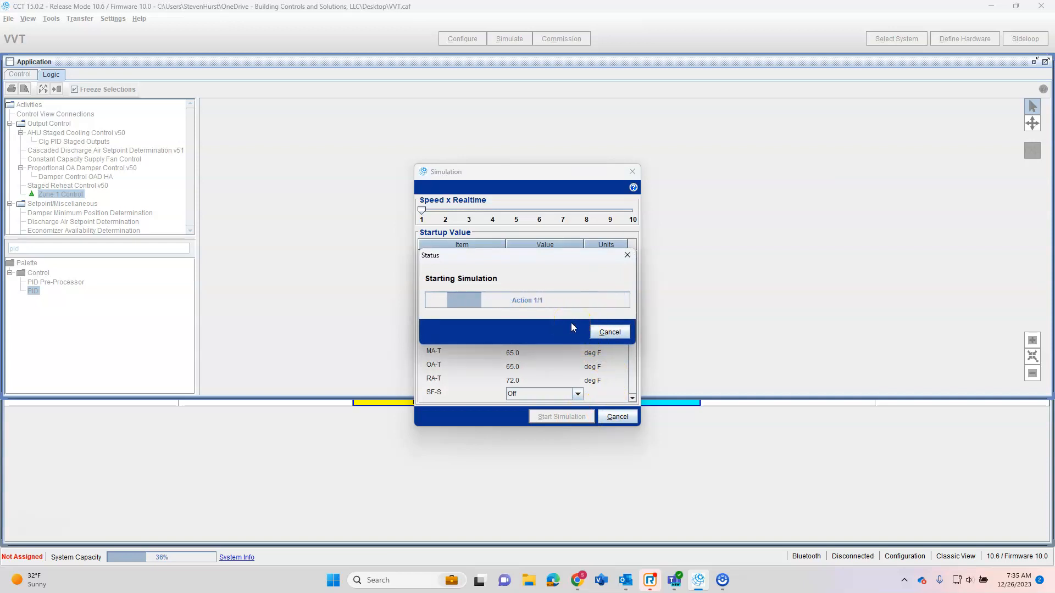
click(746, 375)
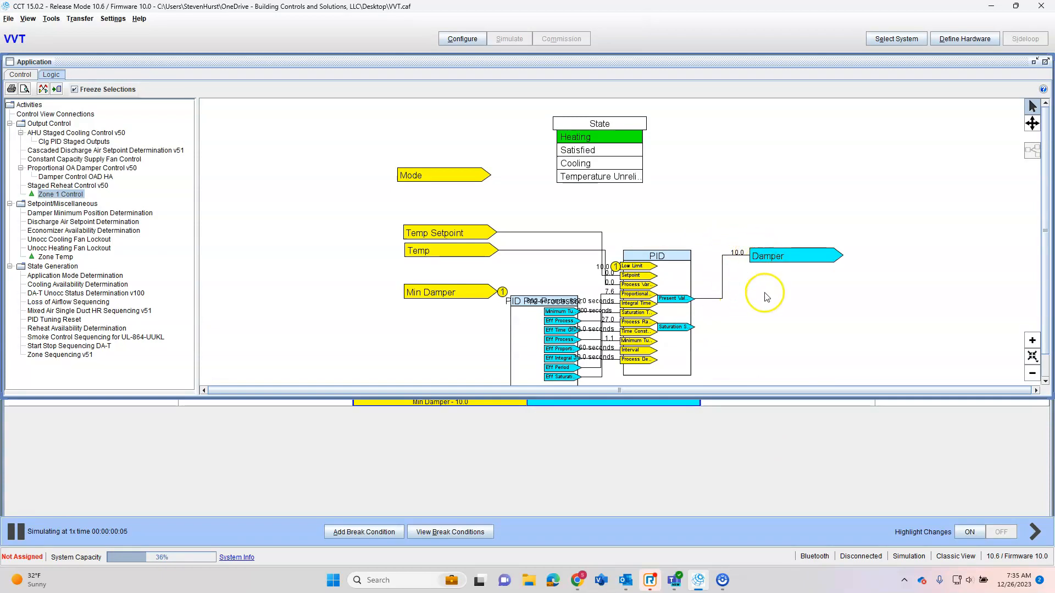
Issue a Test command of 68 to the Temp Setpoint input in the running simulation.
right_click(438, 232)
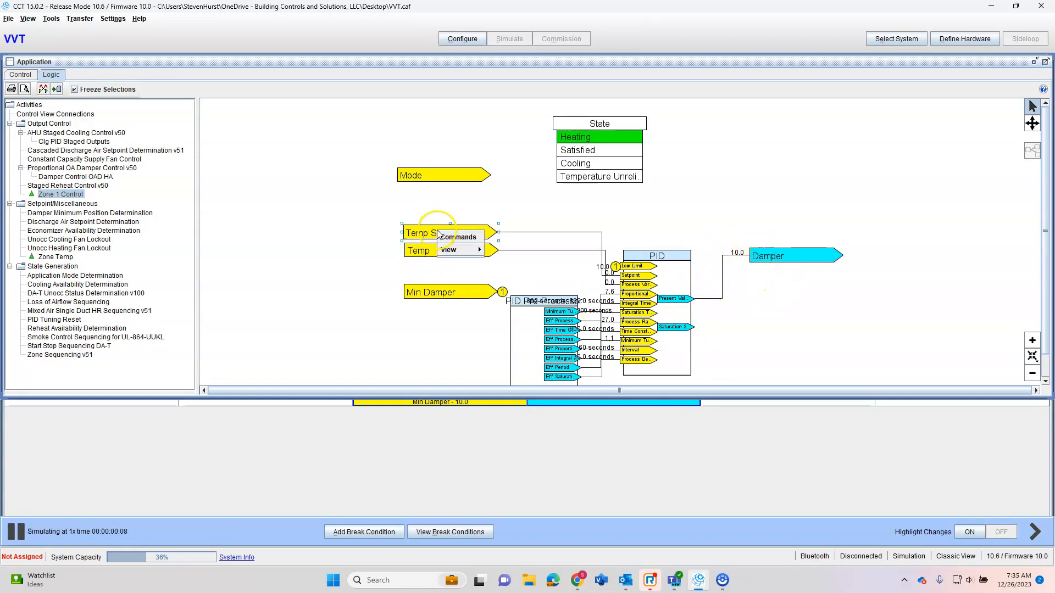
click(456, 238)
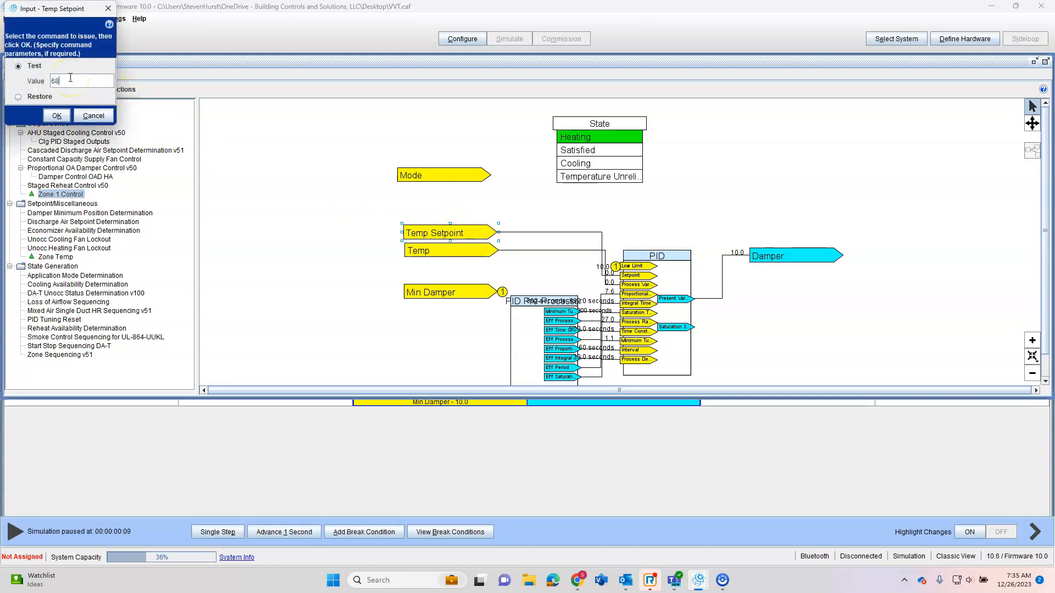
text(68)
click(57, 114)
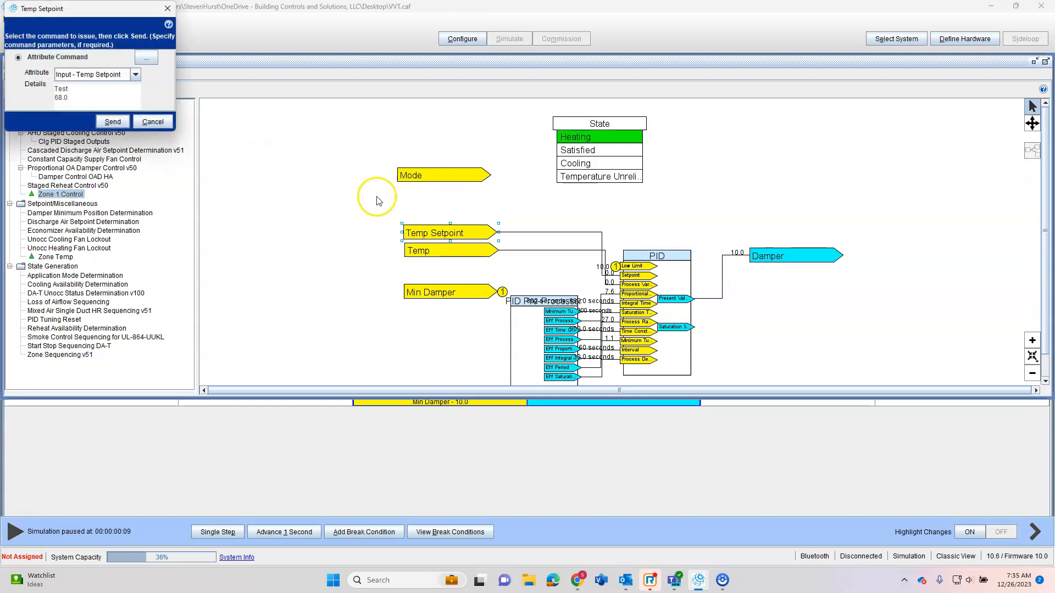
click(152, 124)
Issue a Test command of 66 to the Temp input to simulate a zone below setpoint in Heating.
click(434, 251)
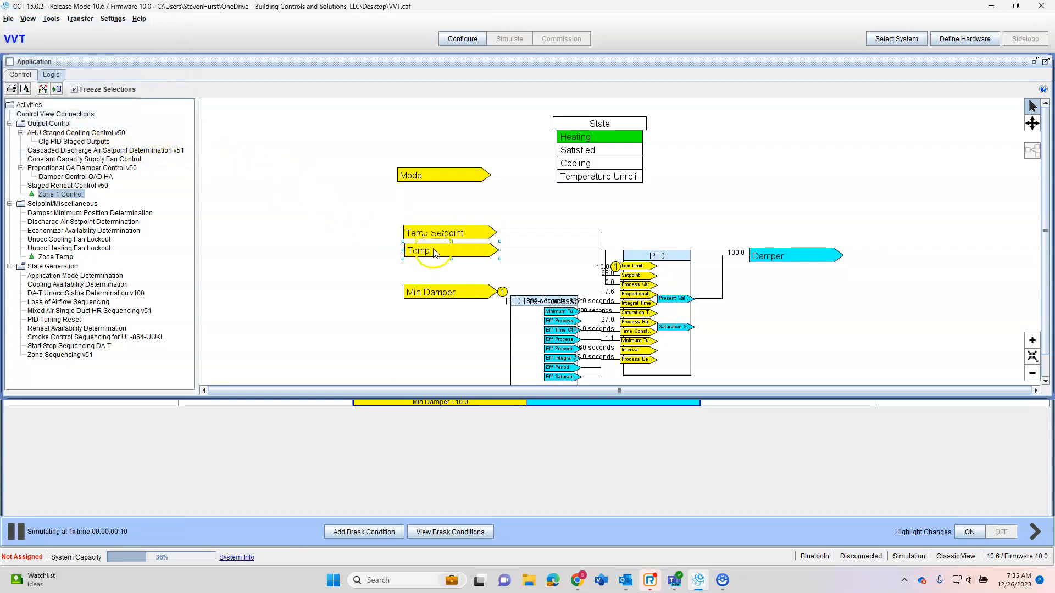
double_click(434, 251)
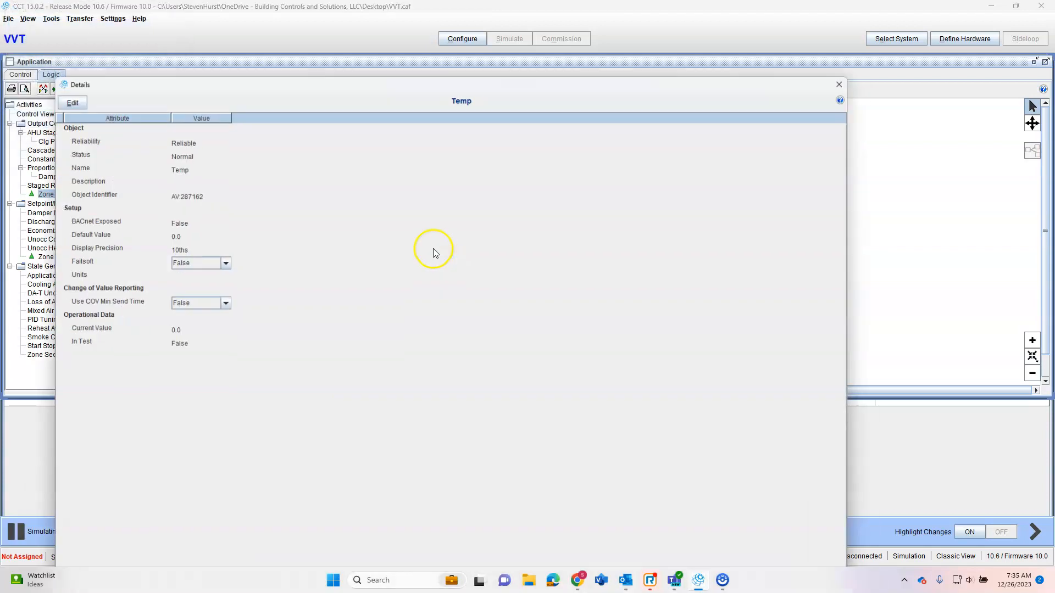
click(851, 77)
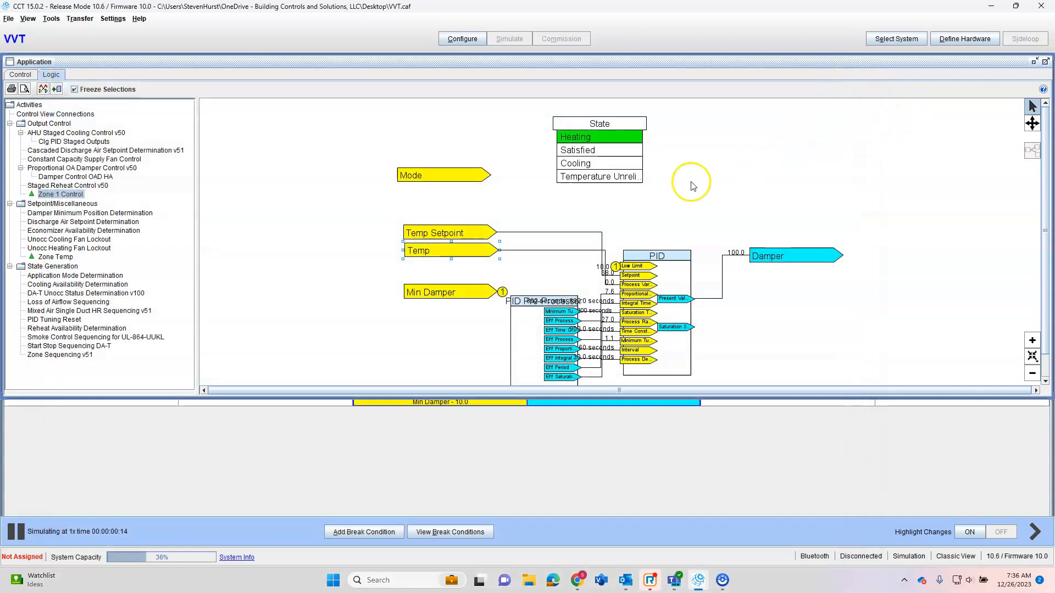
right_click(429, 254)
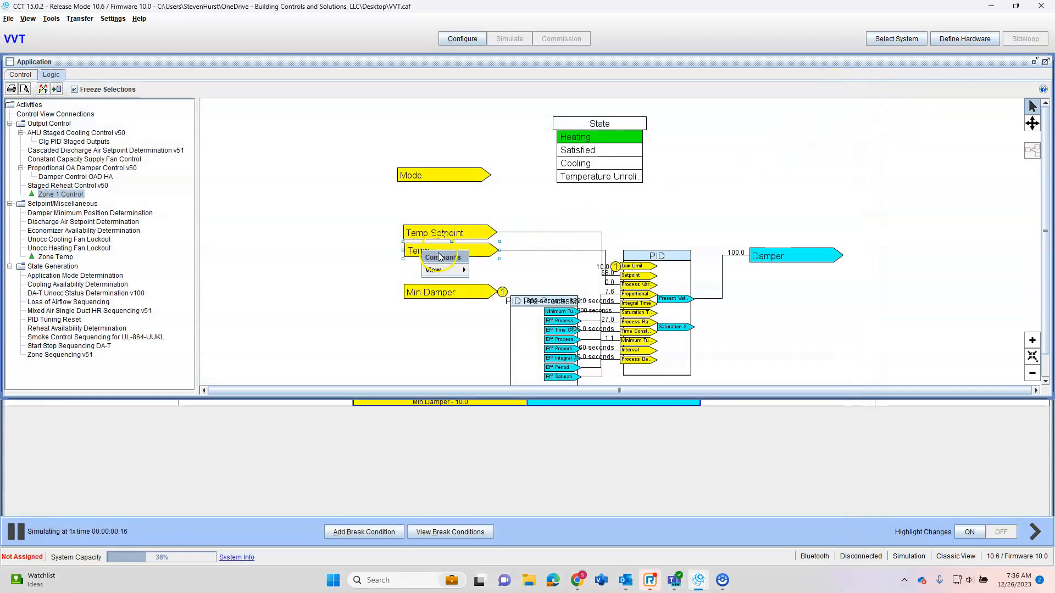
click(443, 257)
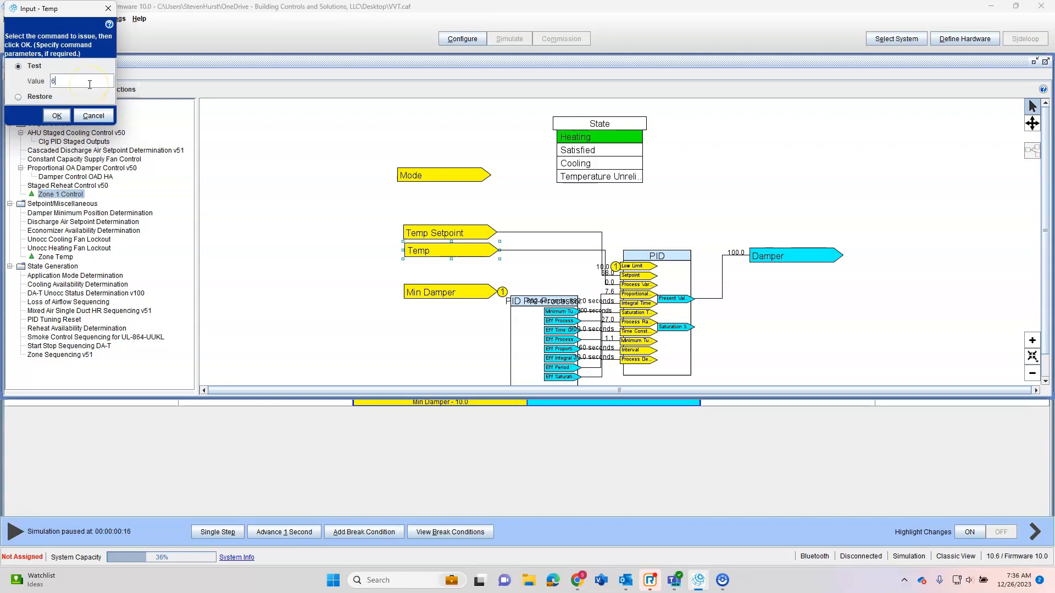
click(58, 116)
click(112, 121)
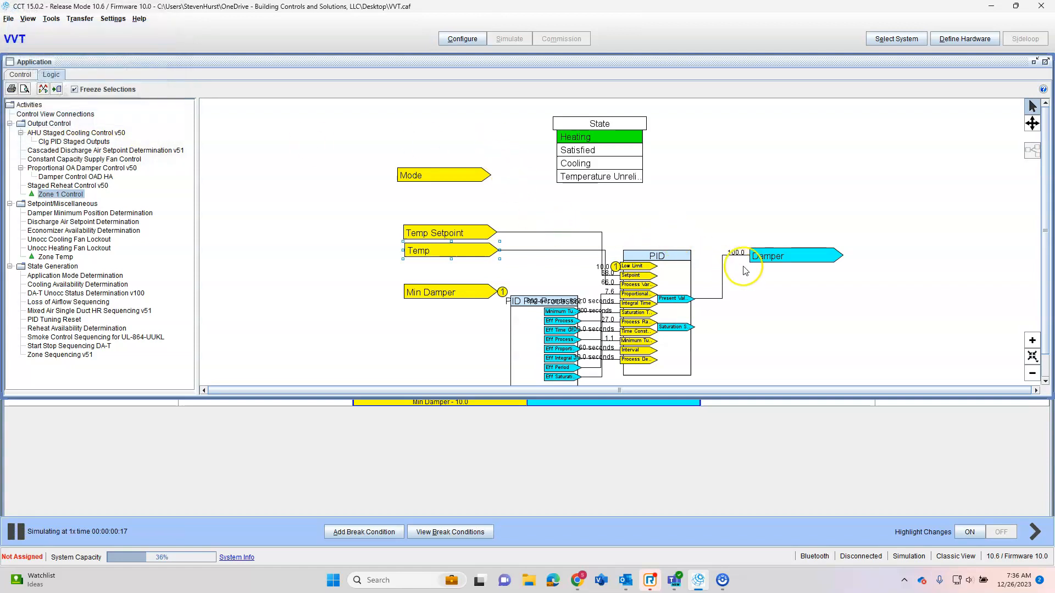
Issue a Test command of 72 to the Temp input to simulate a zone above setpoint in Heating.
right_click(441, 254)
click(448, 262)
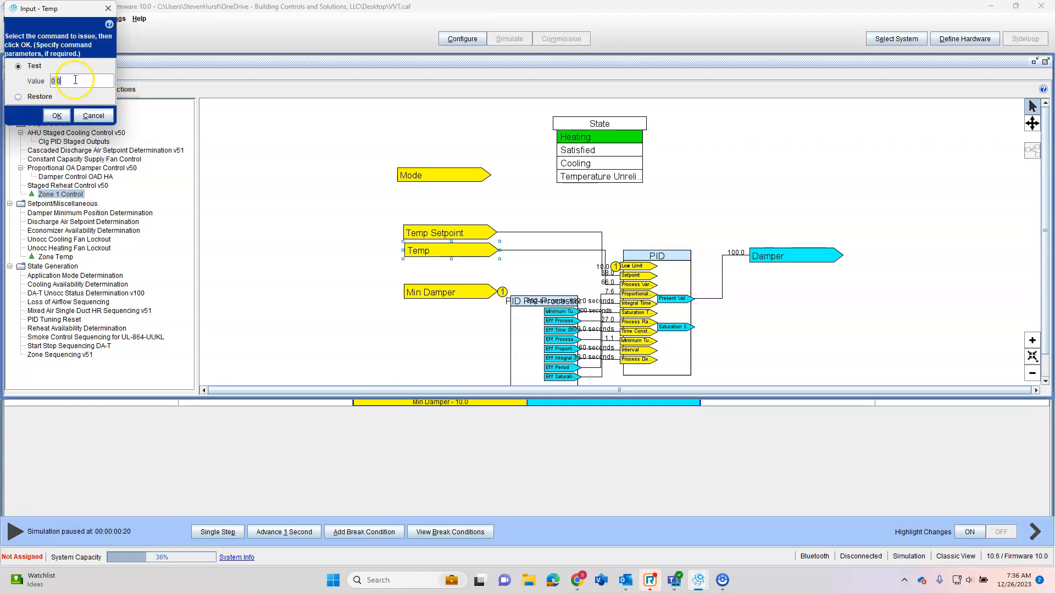
text(72)
click(57, 116)
click(112, 120)
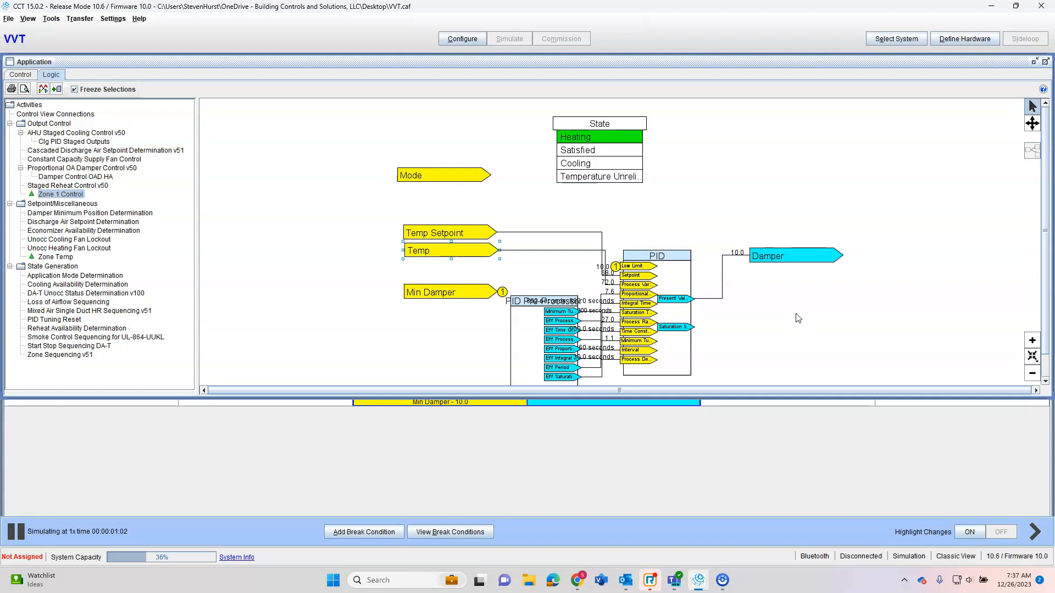
Issue a Test command of 68 to the Temp input so it matches the setpoint.
right_click(446, 253)
click(483, 274)
double_click(65, 78)
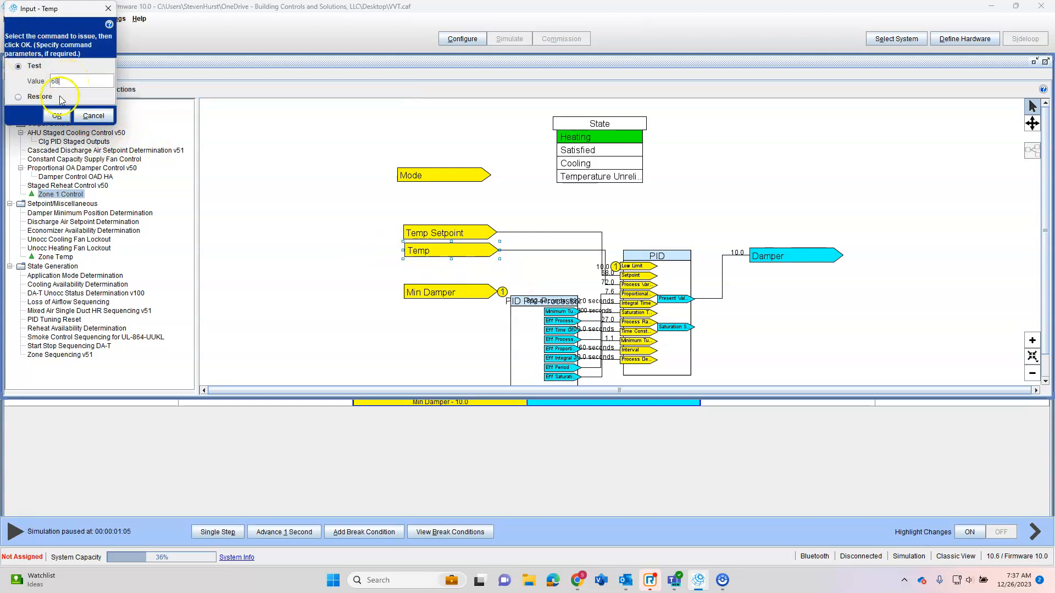
click(56, 116)
click(113, 122)
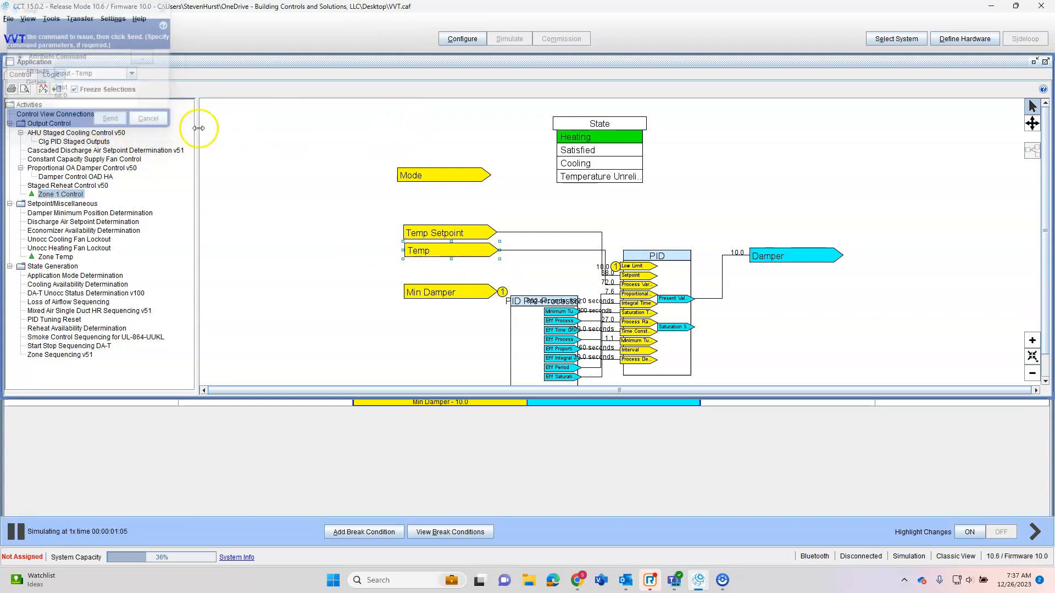
Issue a Test command to the Mode input with the value Cooling.
click(446, 179)
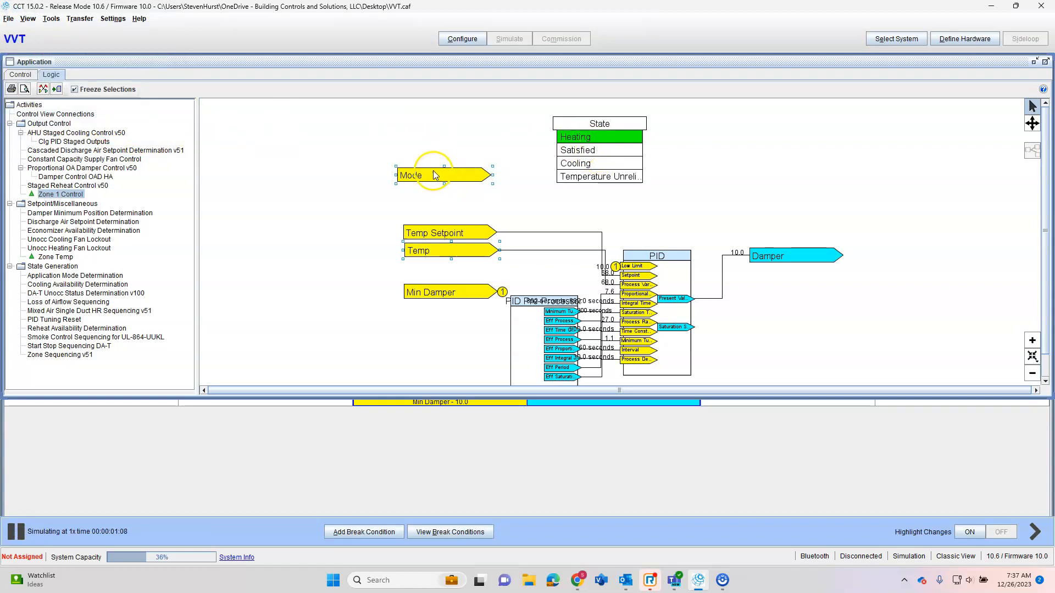
right_click(414, 173)
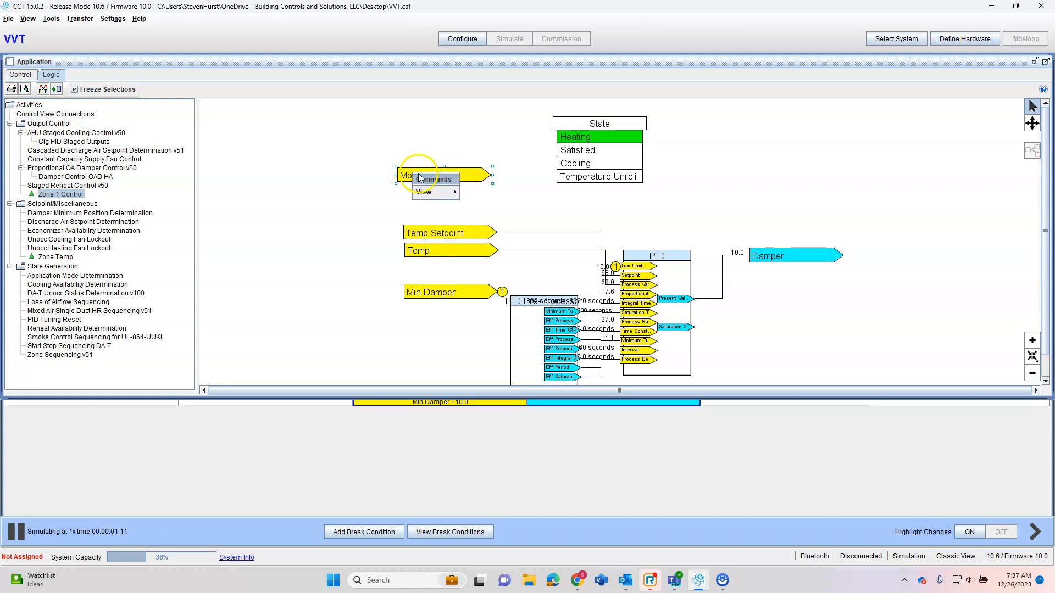
click(474, 179)
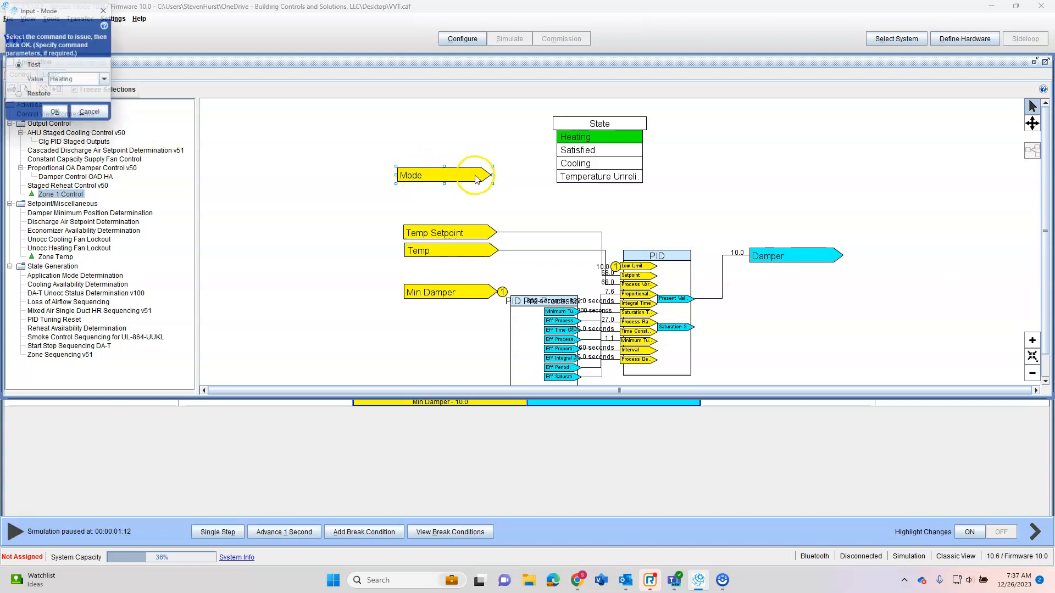
click(81, 81)
click(63, 114)
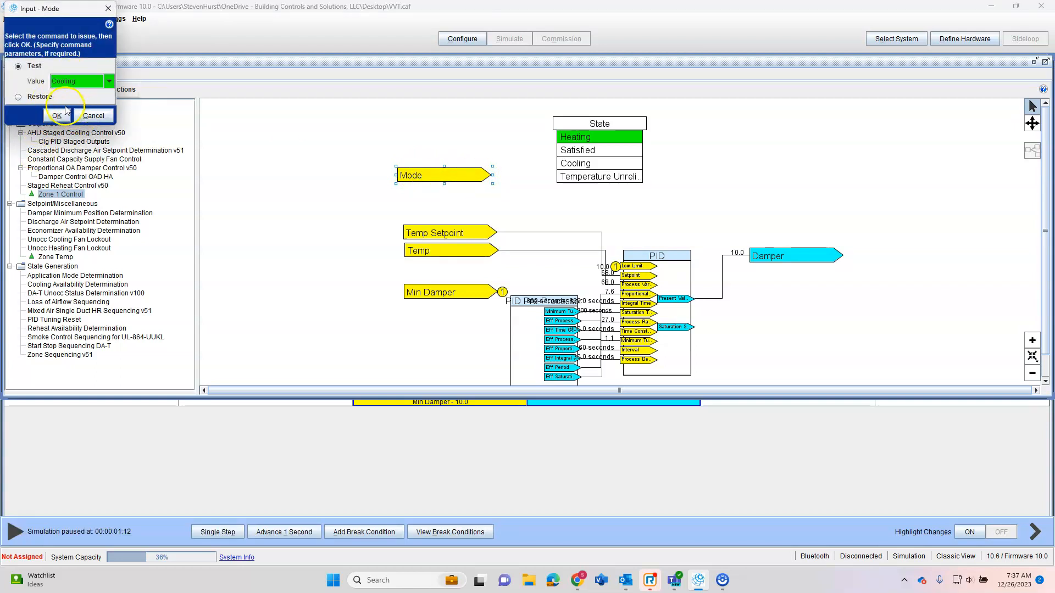
click(61, 116)
click(99, 121)
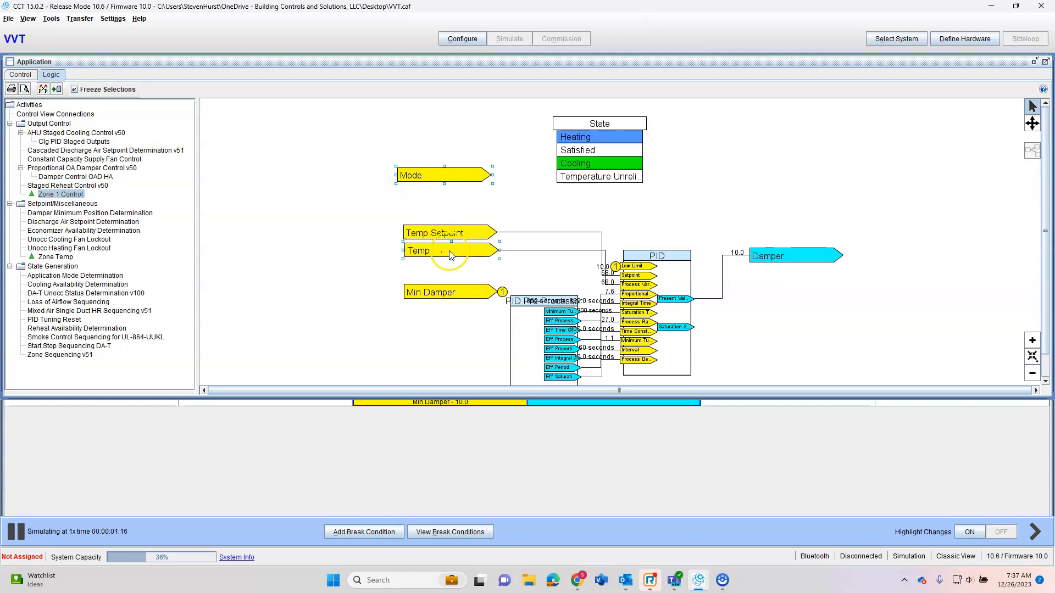
With Cooling active, issue a Test command of 66 to the Temp input.
right_click(434, 256)
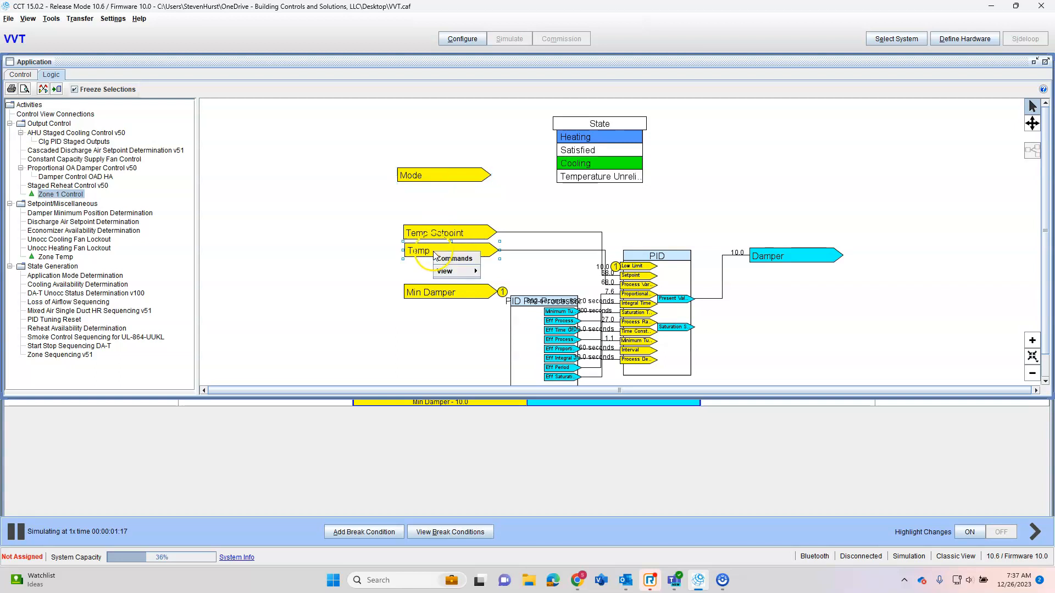
click(448, 261)
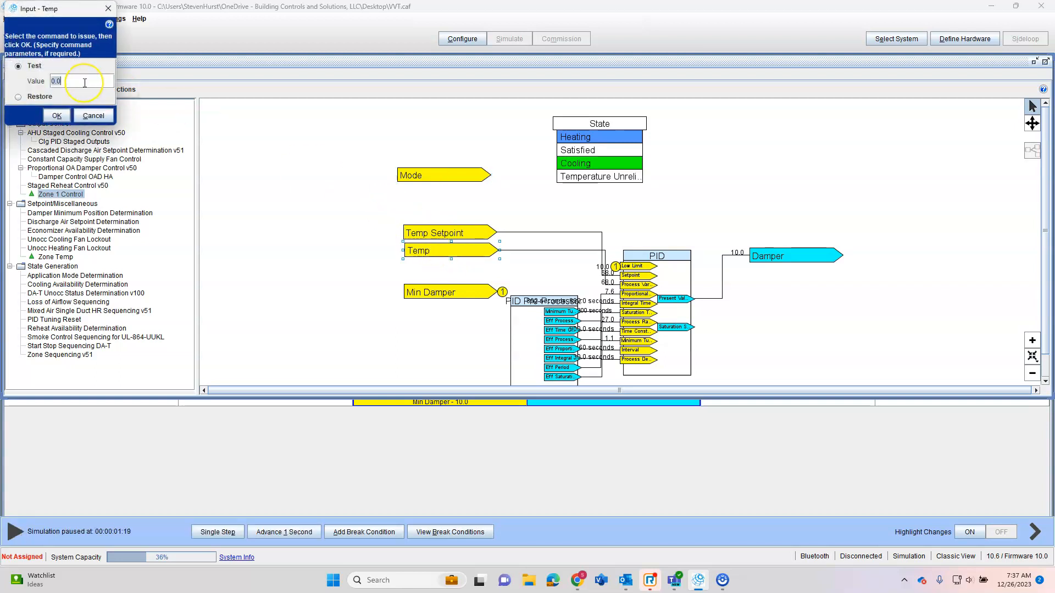
text(66)
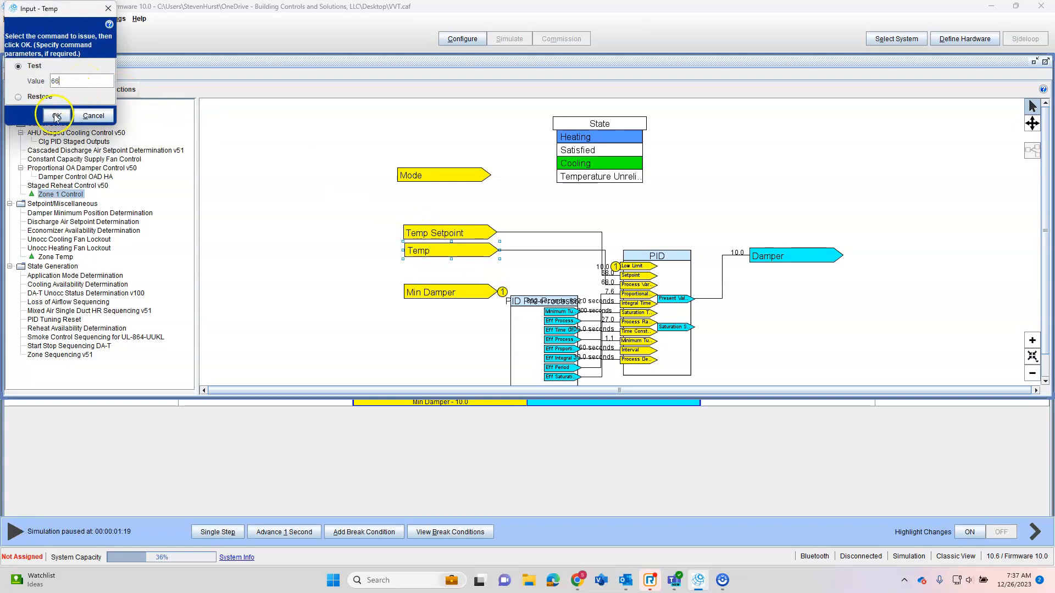
click(56, 115)
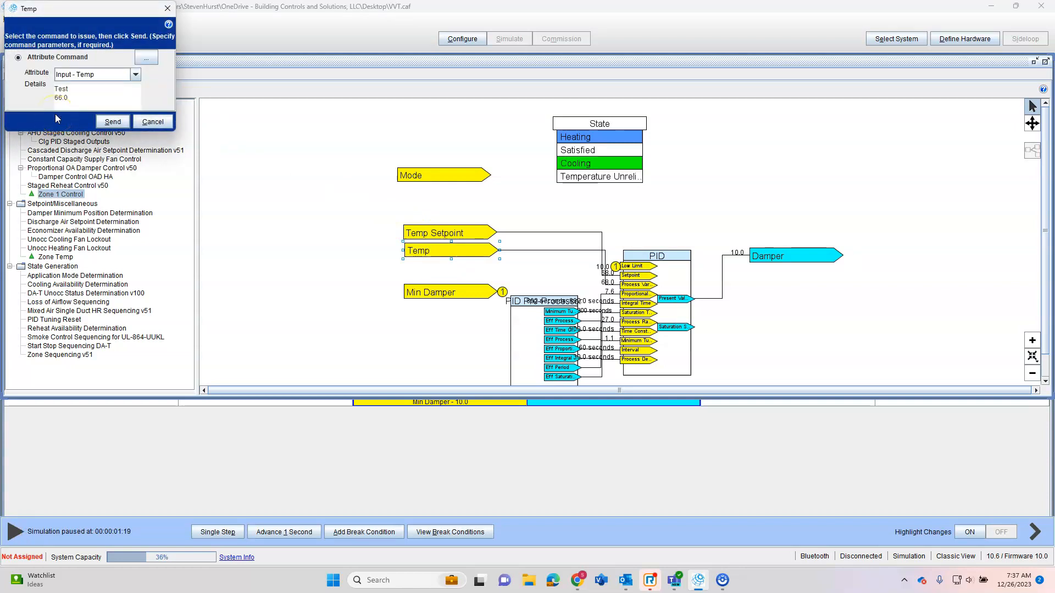
click(110, 121)
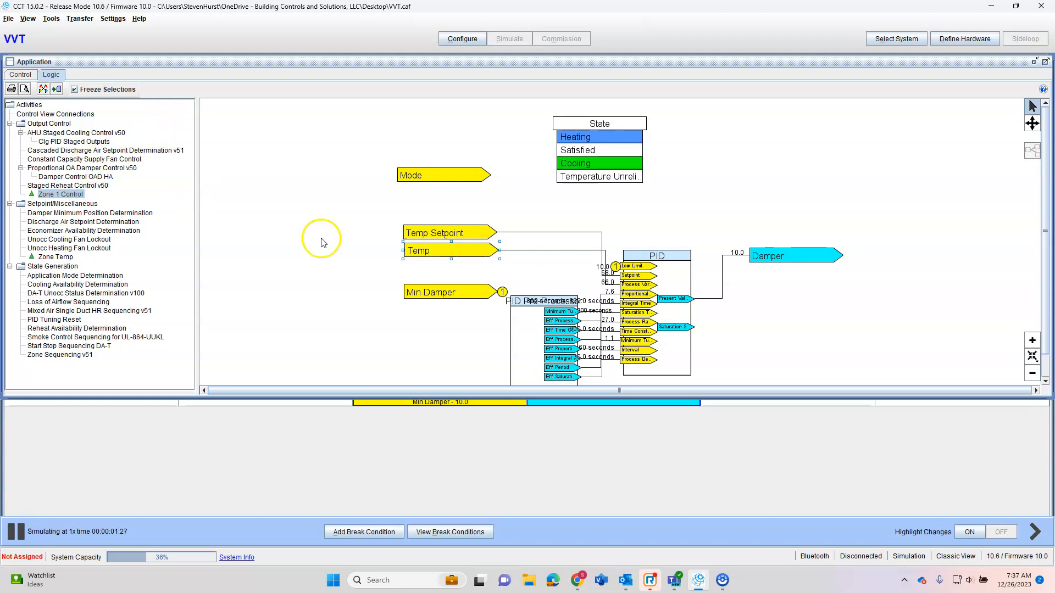
Issue a Test command of 70 to the Temp input and display the Cooling state's logic.
right_click(427, 246)
click(442, 253)
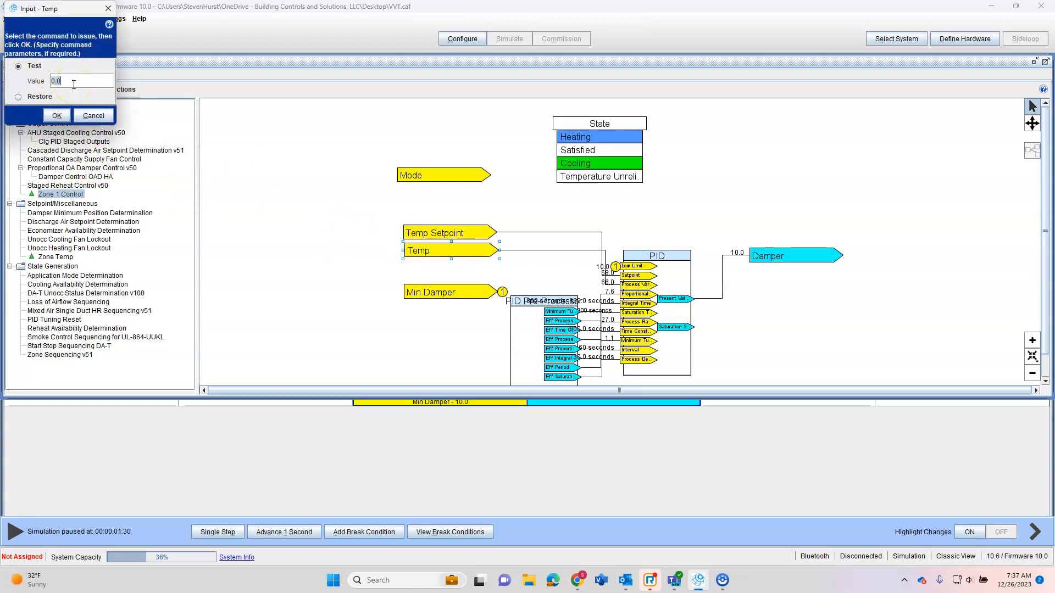
click(57, 115)
click(109, 121)
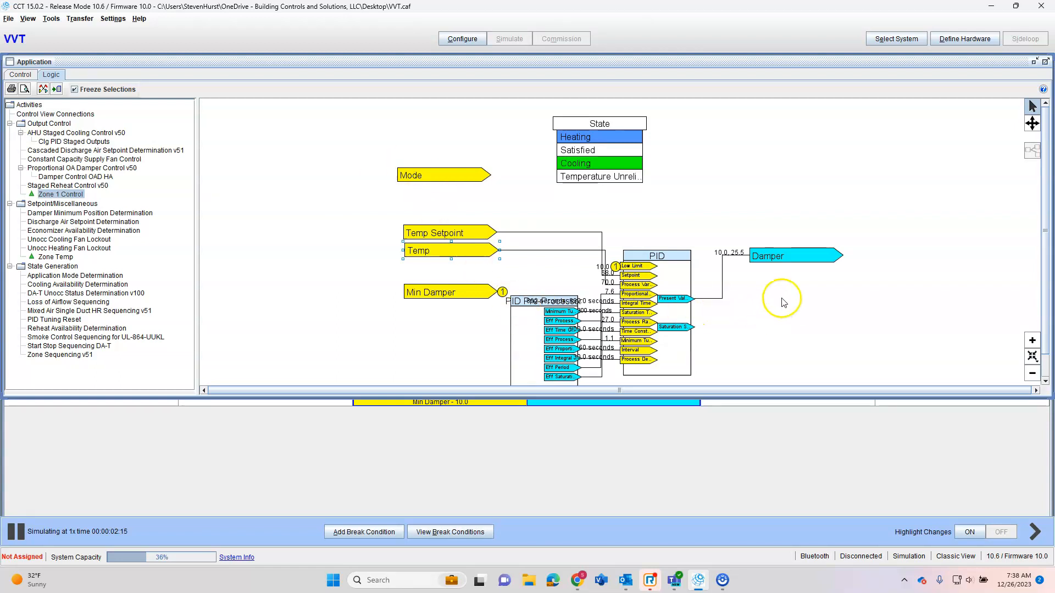
click(599, 163)
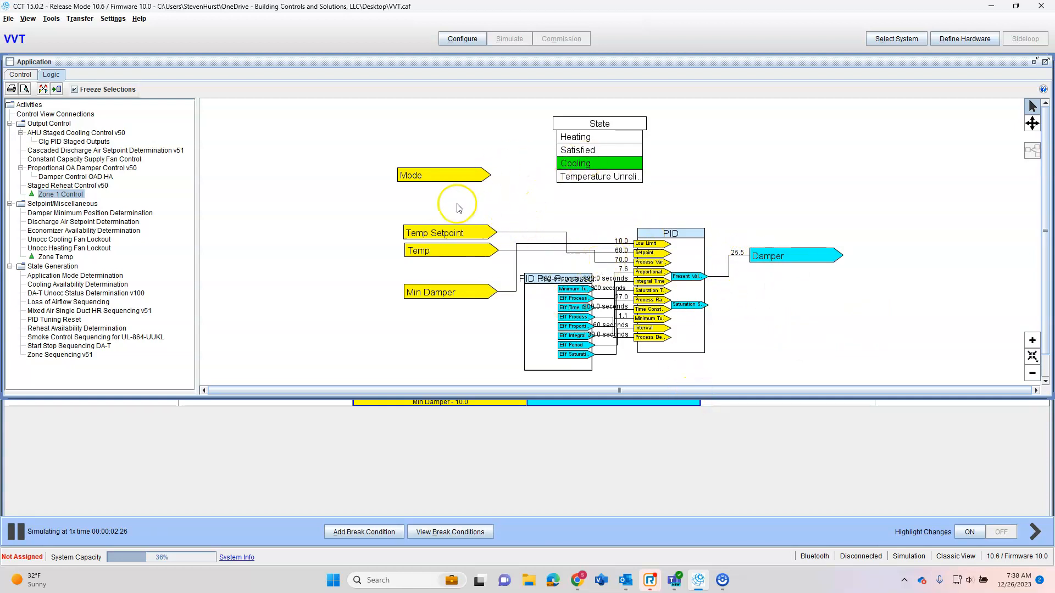
Issue a Test command to the Mode input with the value Satisfied.
right_click(438, 180)
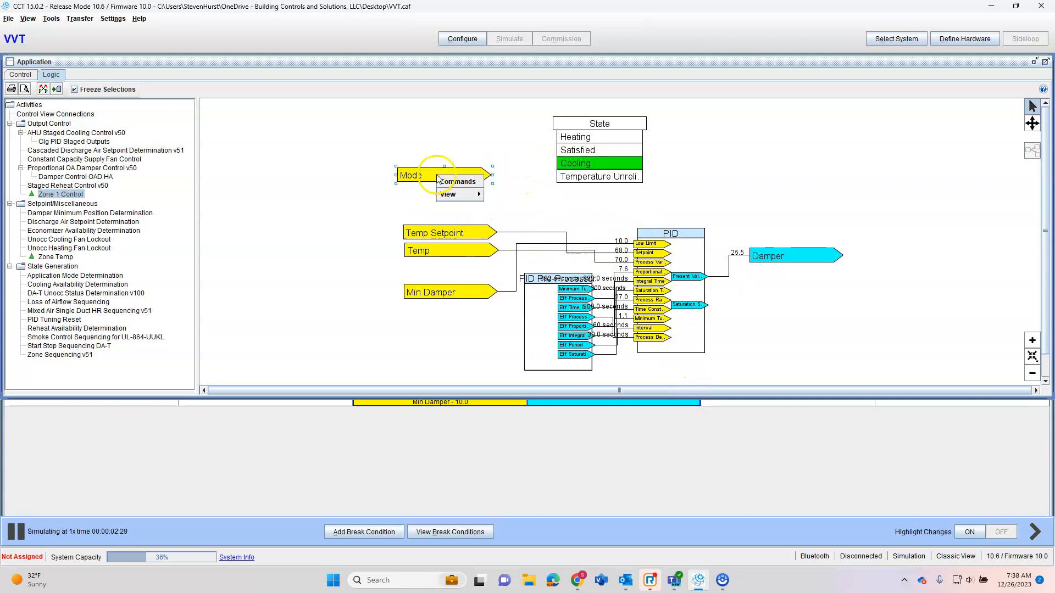
click(457, 182)
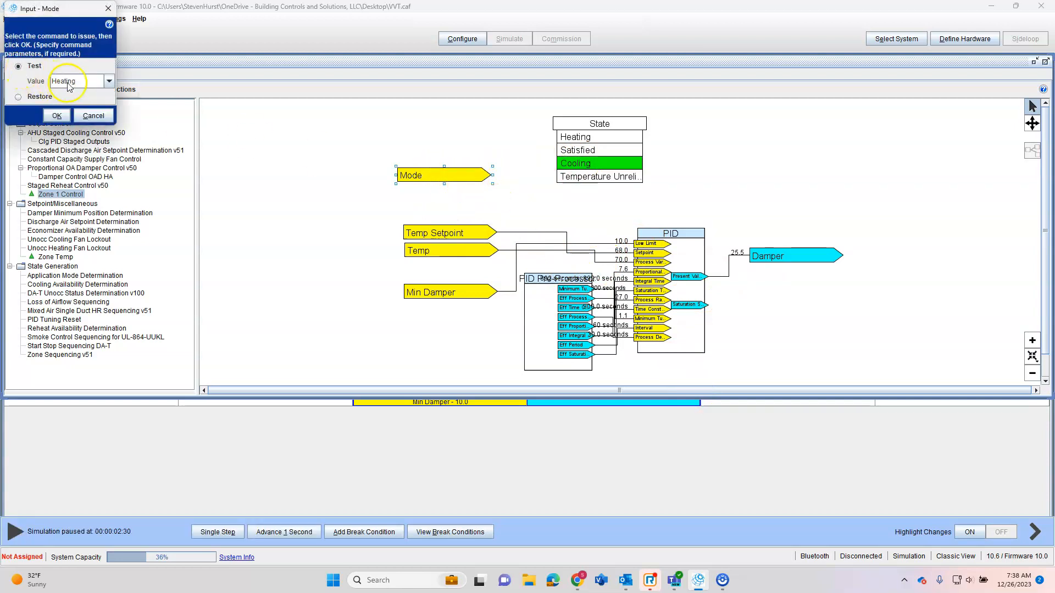
click(68, 83)
click(63, 100)
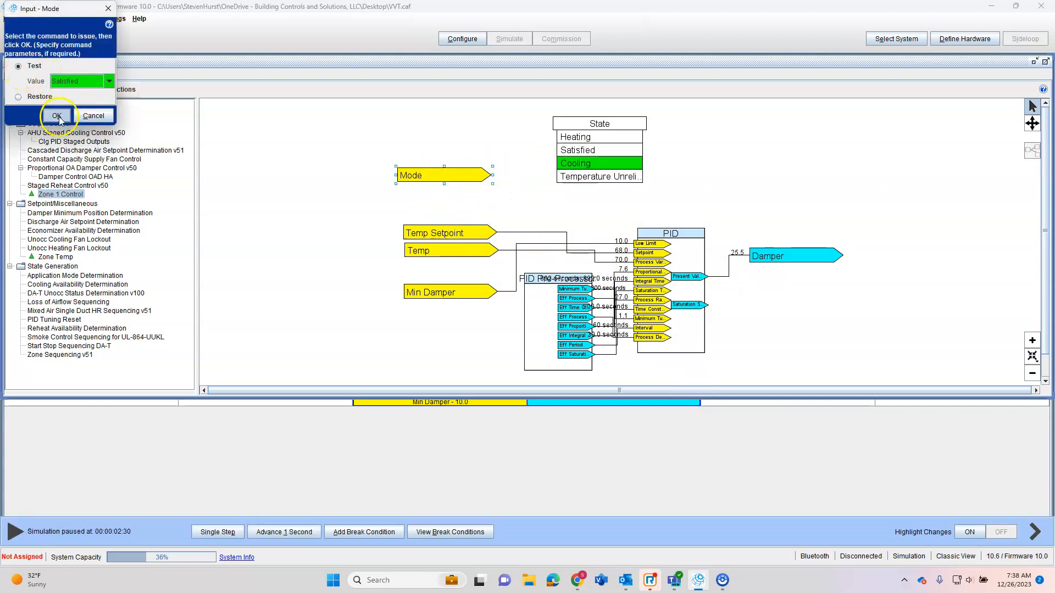
click(59, 118)
click(111, 121)
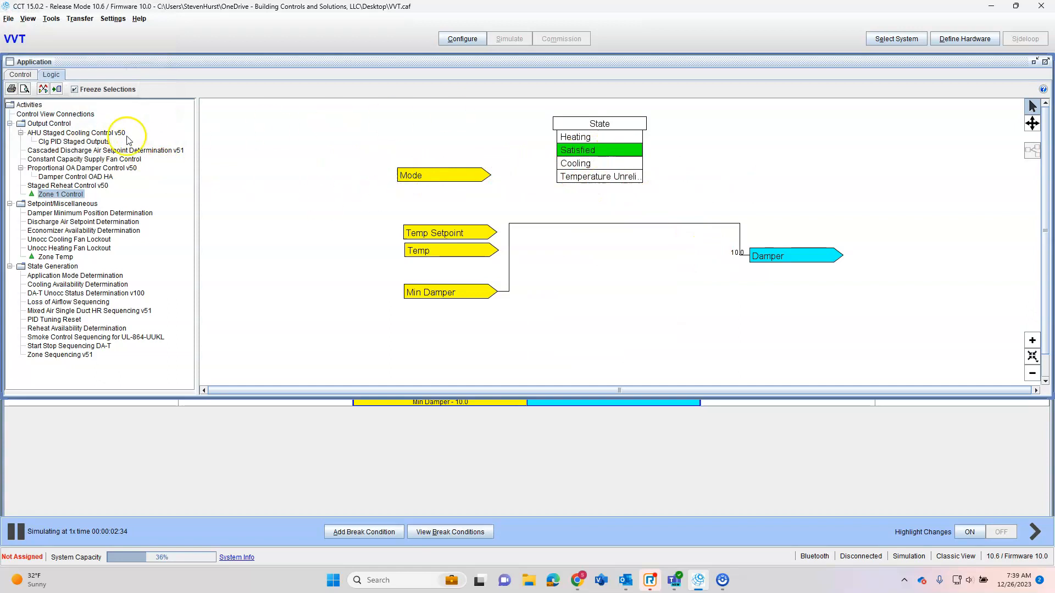
Stop the simulation to return to configuration and reset the screen layout.
click(472, 46)
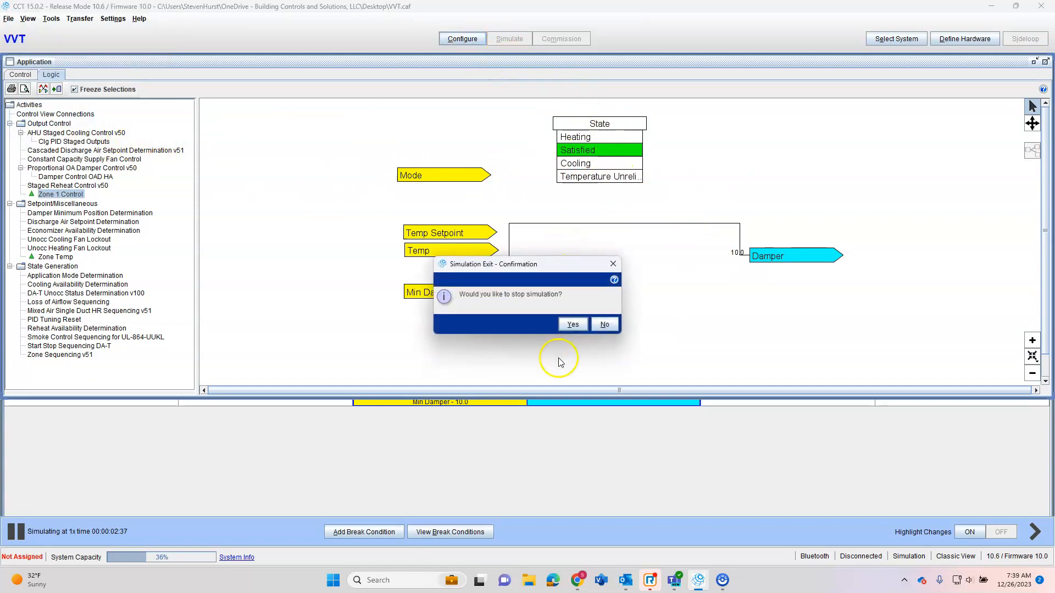
click(574, 325)
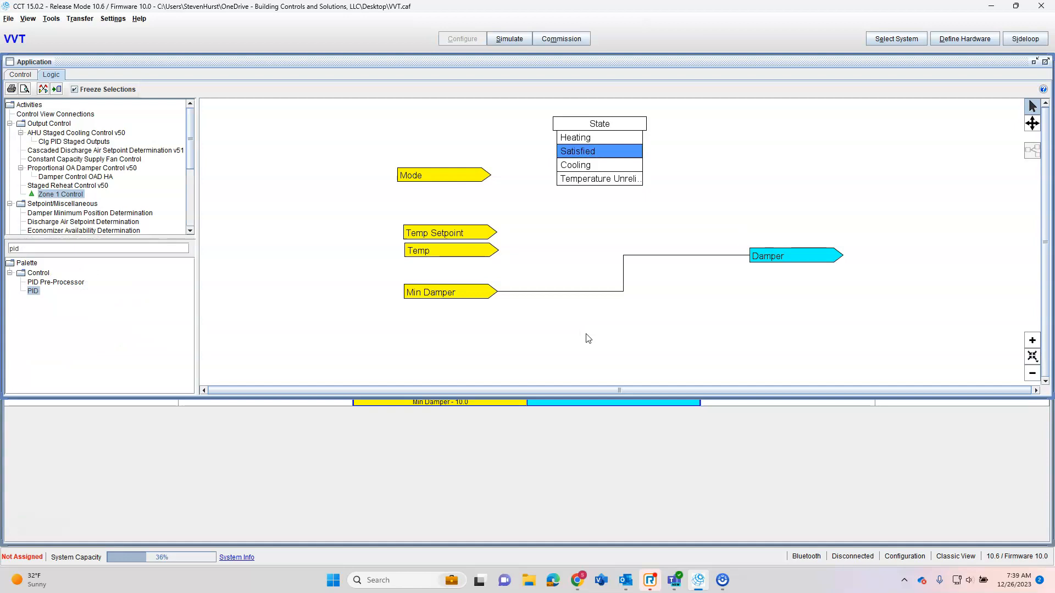
click(28, 19)
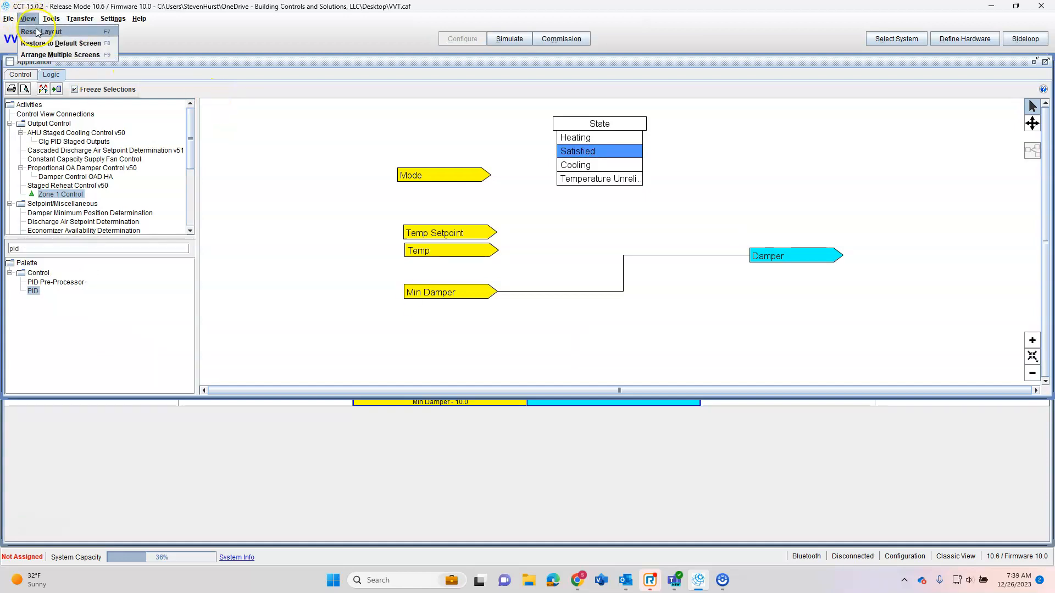
click(44, 30)
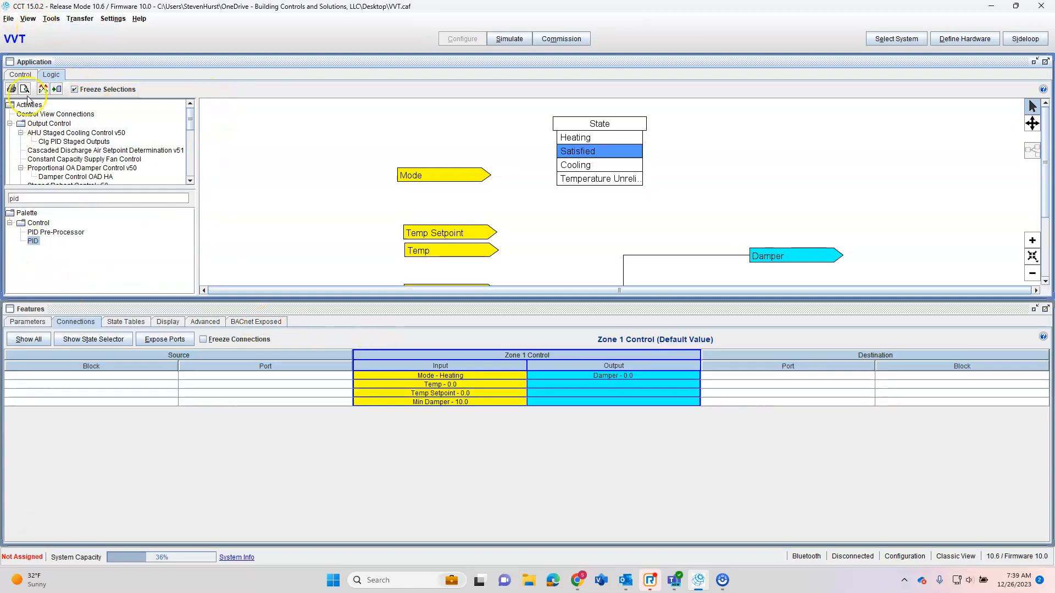
In the Control view, connect Zone 1 Control's Mode input to the ZNT-STATE output of Zone Sequencing v51.
click(17, 76)
scroll(753, 264, down, 3)
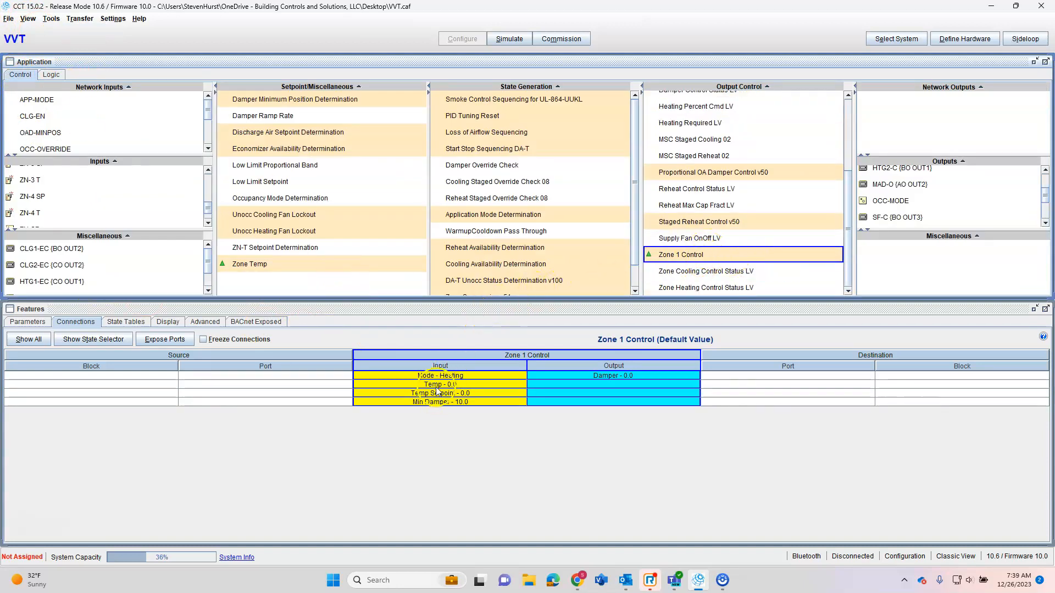
scroll(484, 271, down, 2)
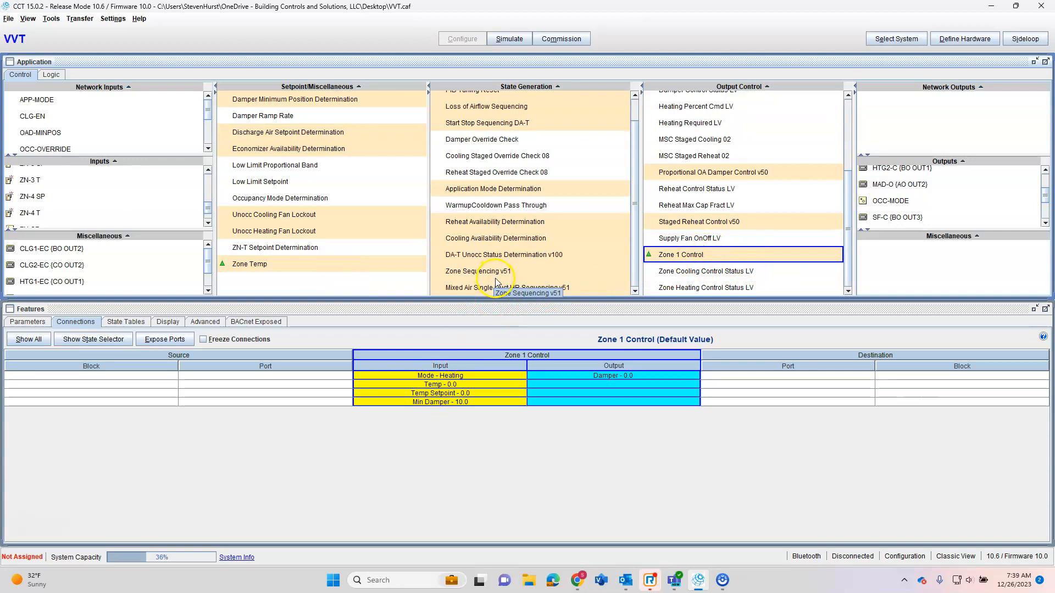
click(483, 275)
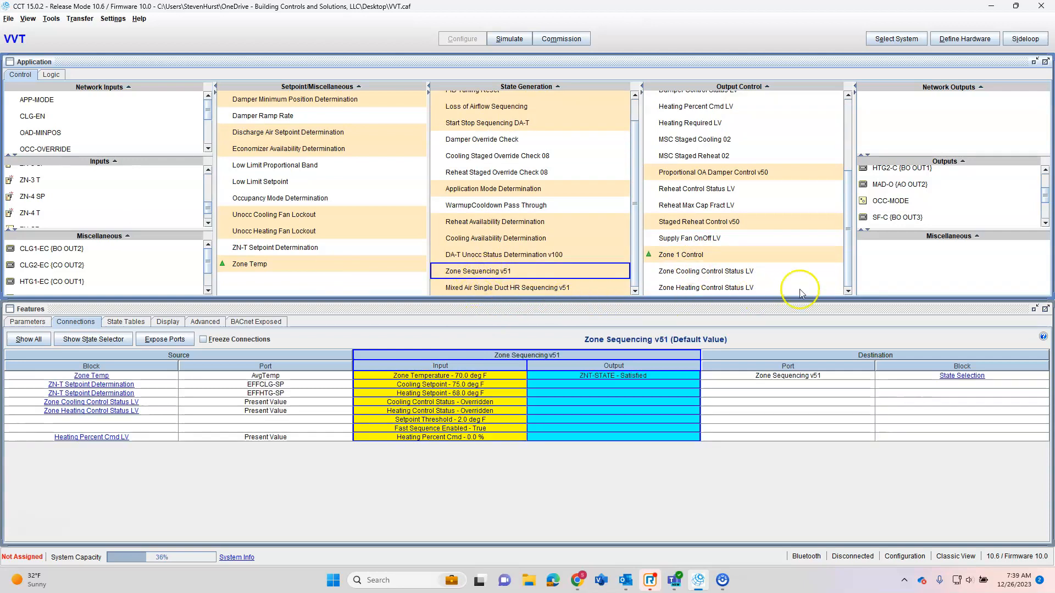
click(708, 256)
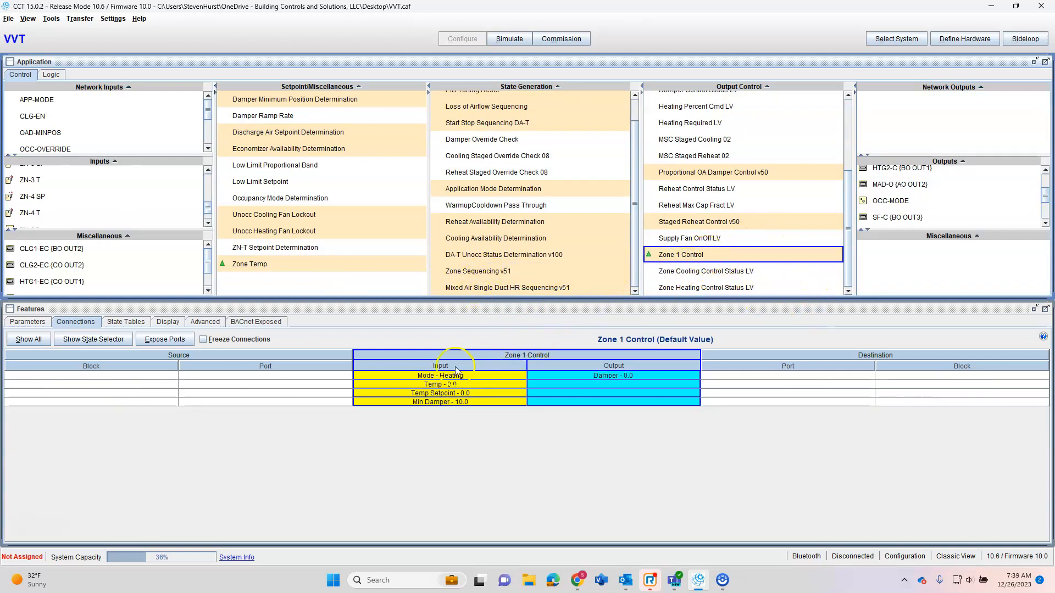
right_click(434, 383)
click(446, 388)
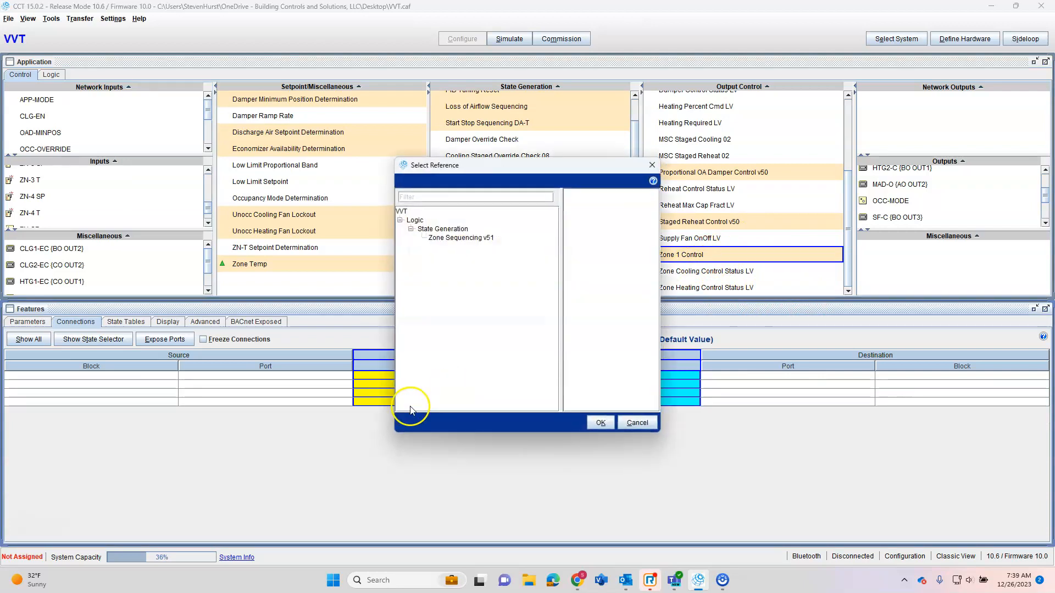
click(461, 237)
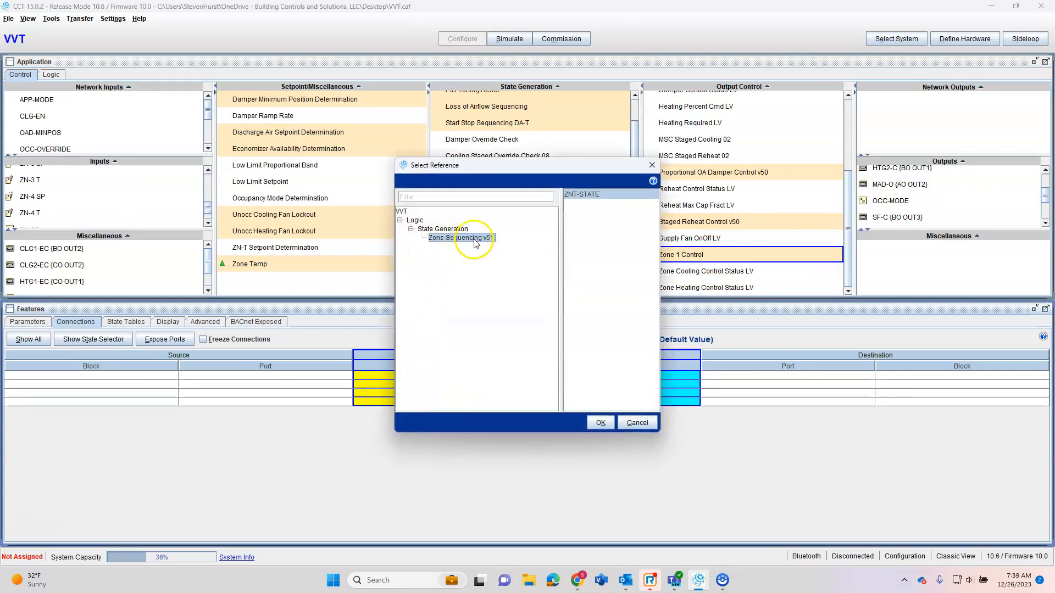
click(601, 421)
Connect Zone 1 Control's Temp input to the O1 port of the ZN-T hardware input.
right_click(448, 388)
click(461, 392)
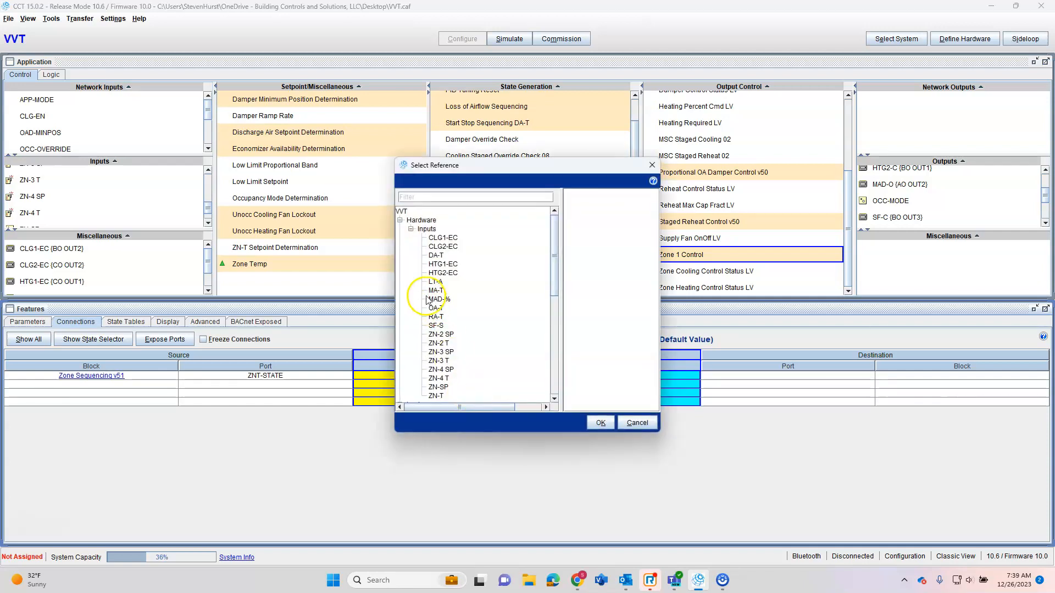
scroll(451, 363, down, 6)
scroll(450, 363, up, 3)
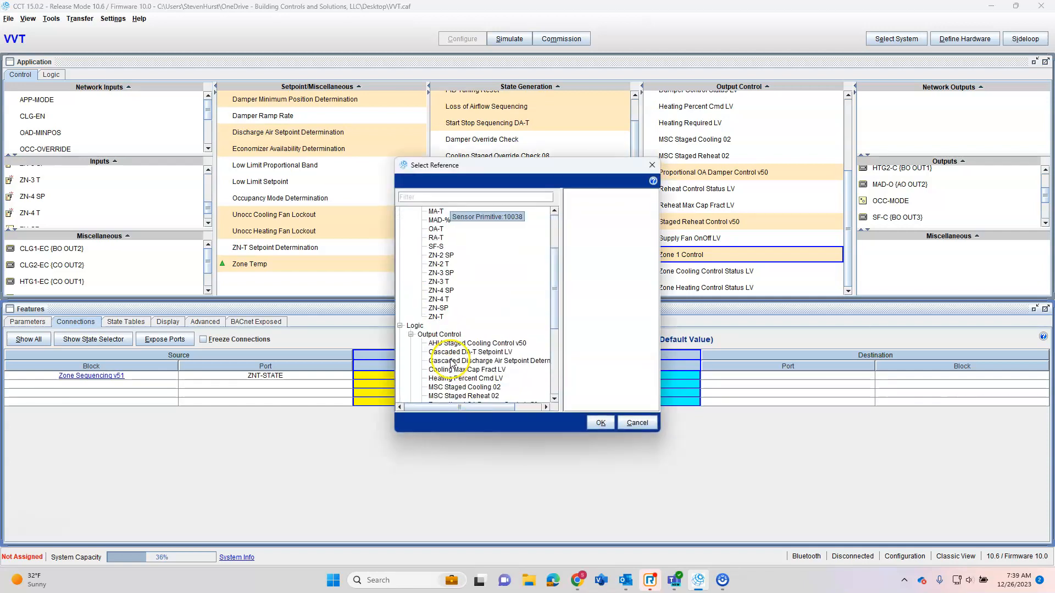
click(436, 317)
click(599, 423)
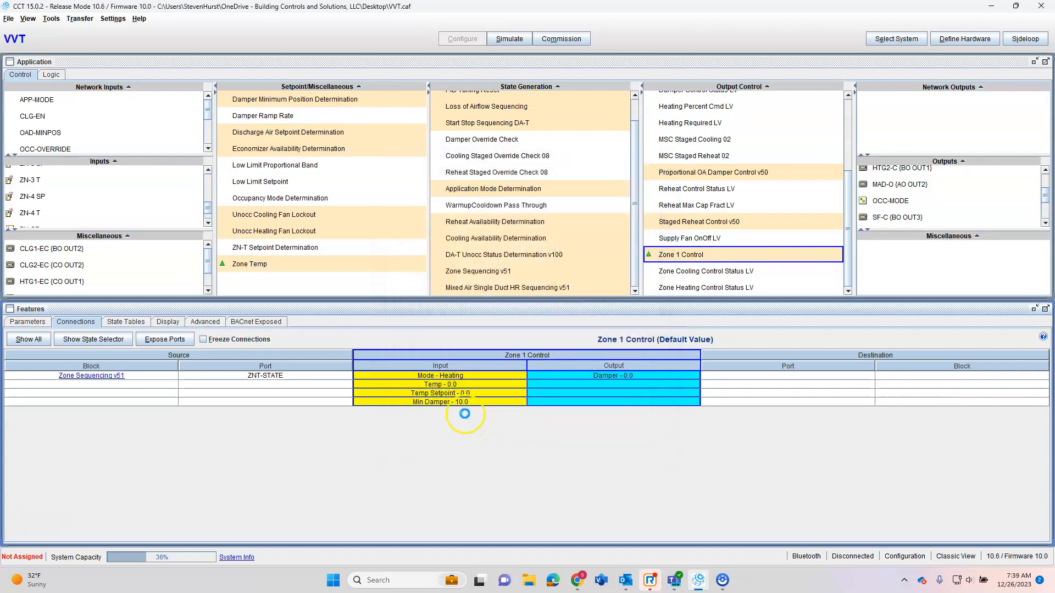
Connect Zone 1 Control's Temp Setpoint input to the O1 port of the ZN-SP hardware input.
right_click(434, 395)
click(452, 402)
scroll(478, 351, down, 5)
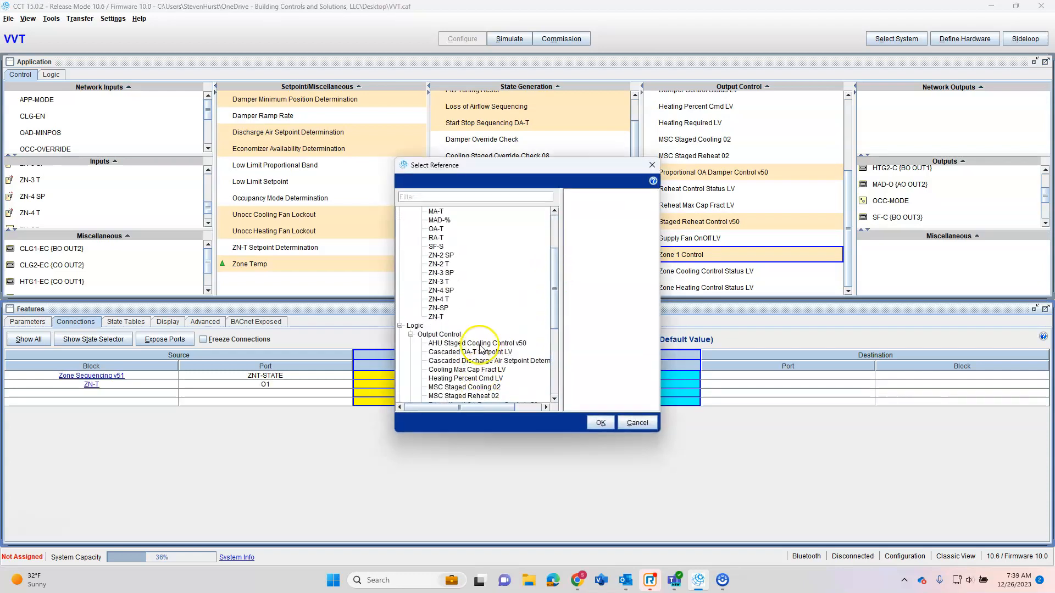
click(438, 308)
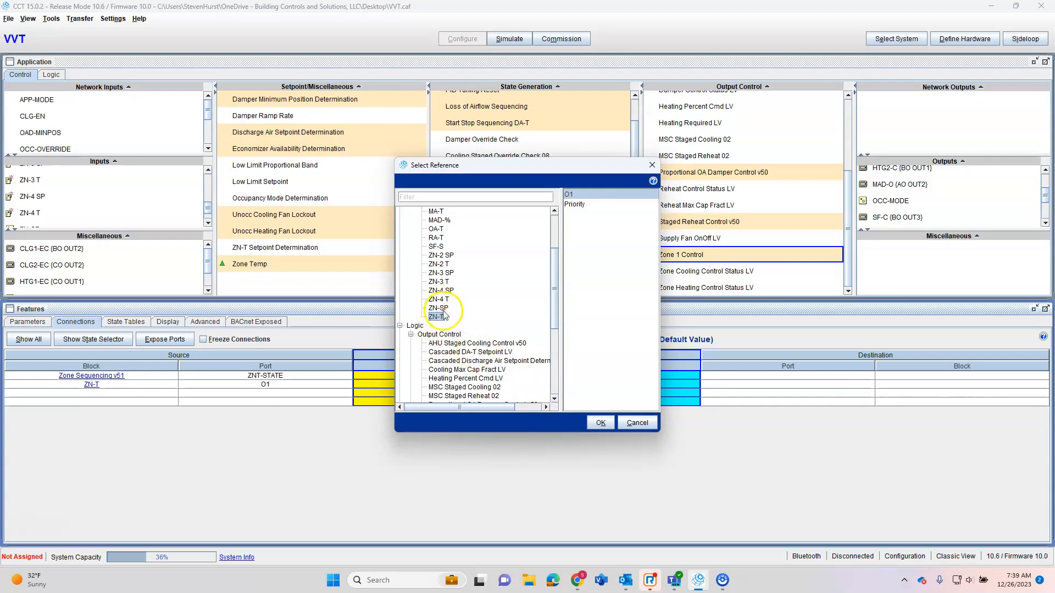
click(600, 423)
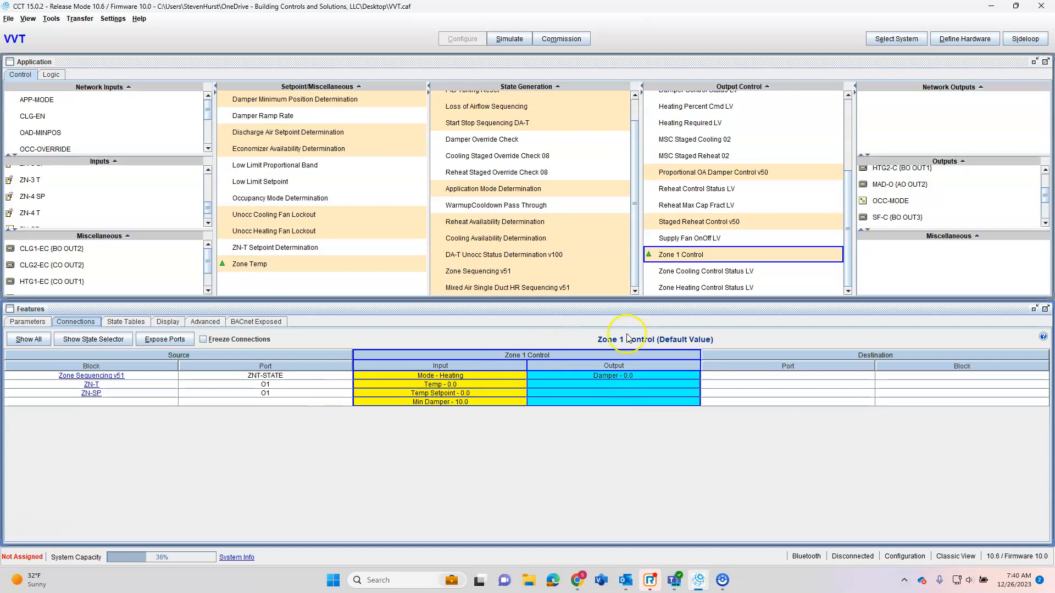
Connect Zone 1 Control's Damper output to the ZN1D-O hardware output.
right_click(670, 376)
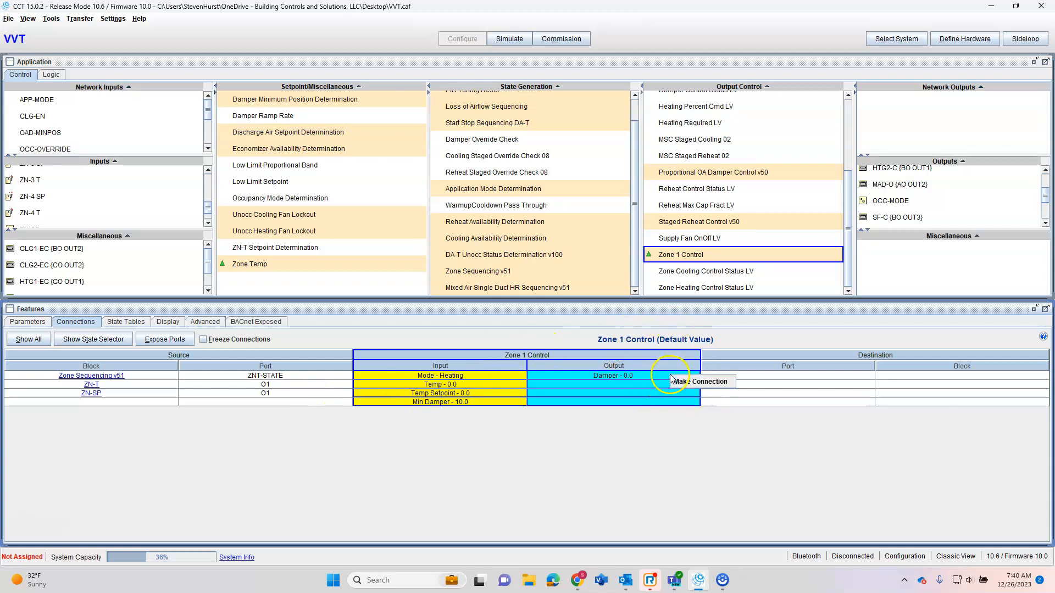
click(693, 381)
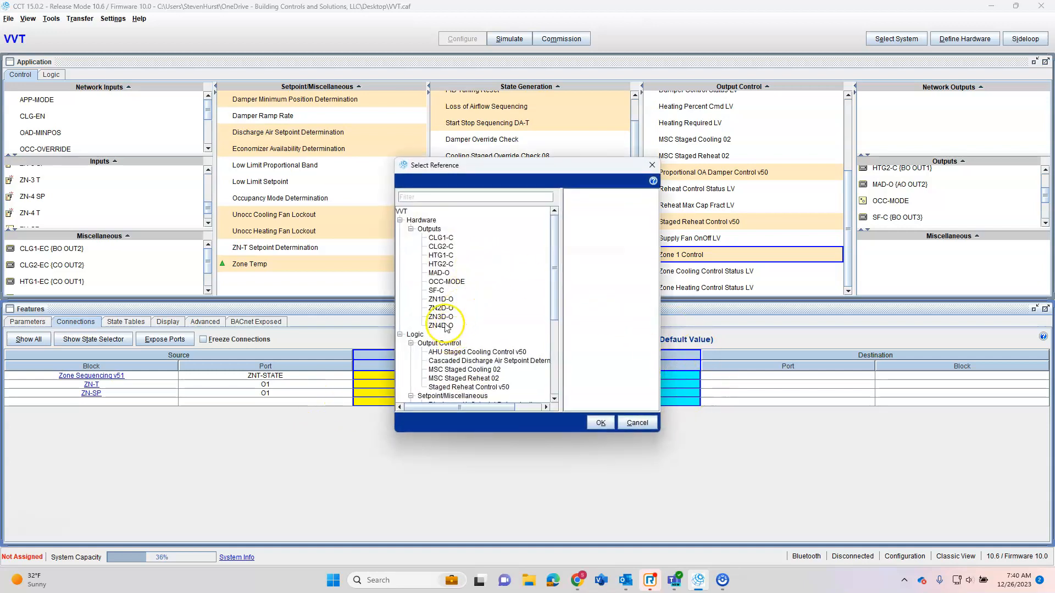
click(440, 299)
click(600, 422)
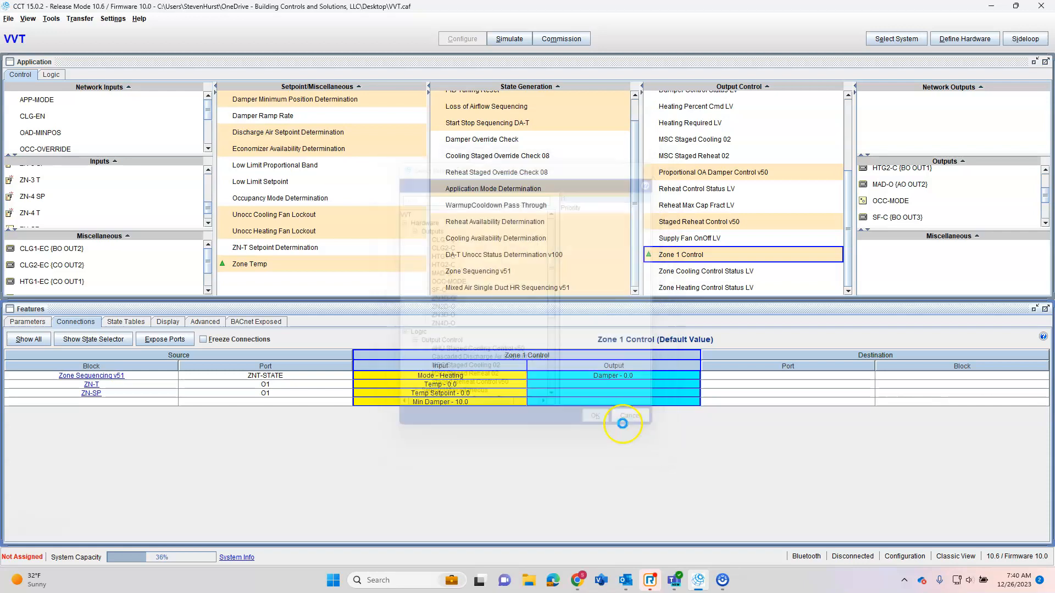
Export the Zone 1 Control module to Custom Control Modules under the file name Zone 1 Control.
right_click(726, 257)
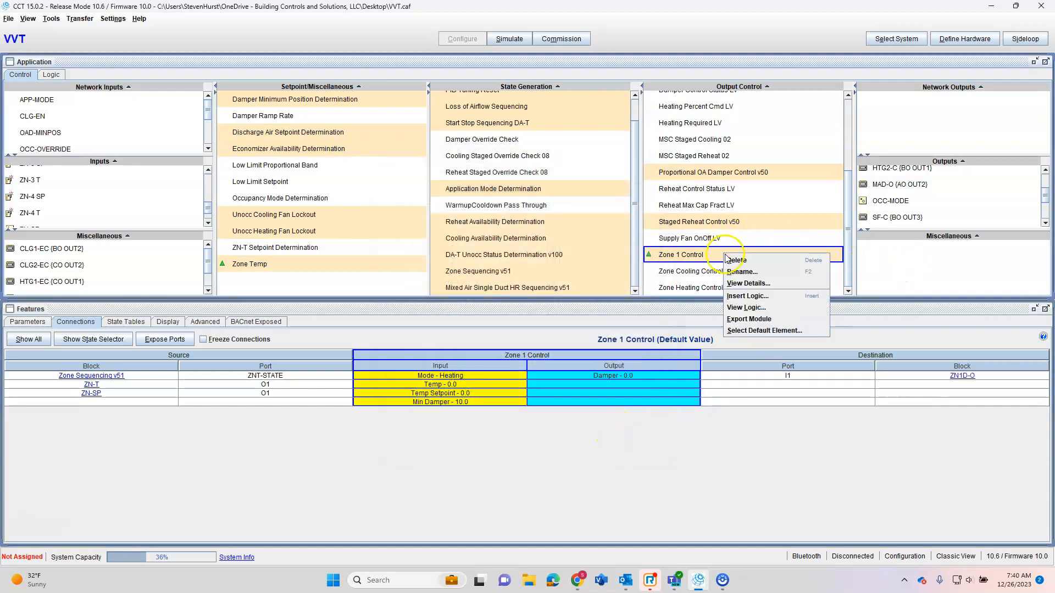
click(769, 319)
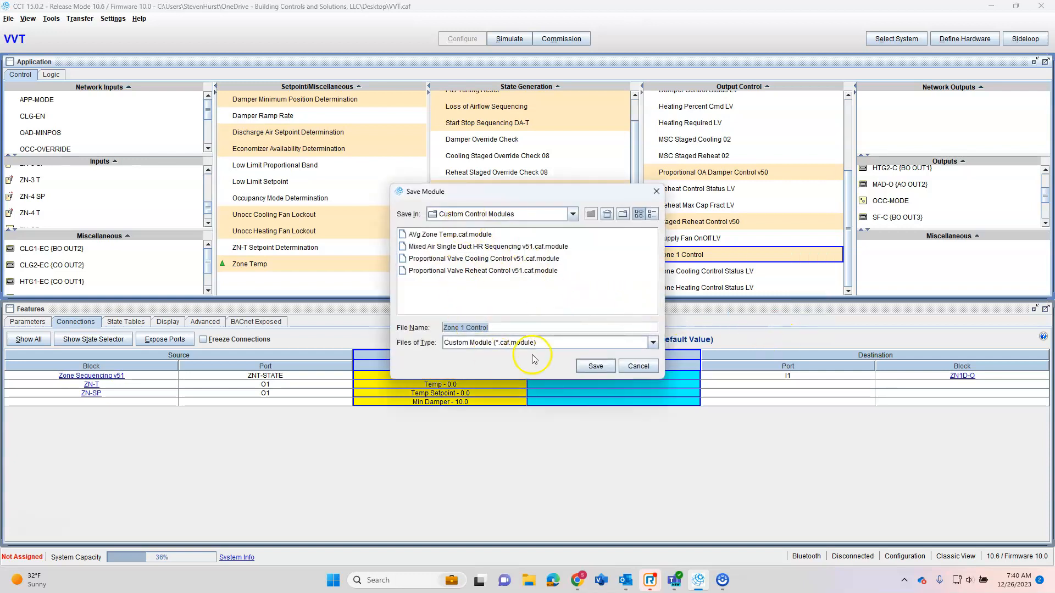
click(595, 366)
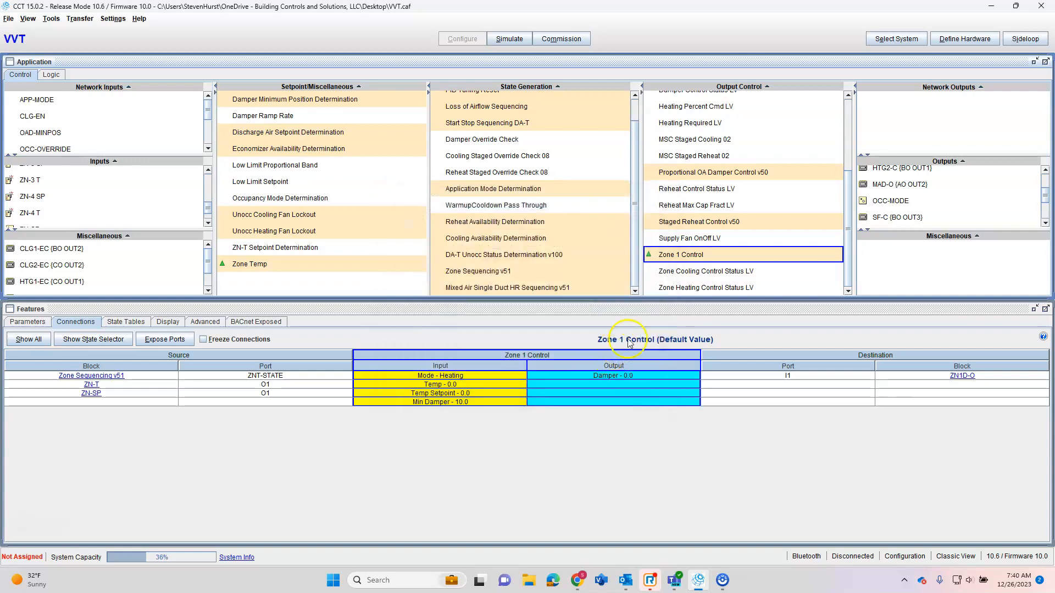
Add one copy of the custom Zone 1 Control.caf.module to Output Control with the user name Zone 2 Control.
click(839, 87)
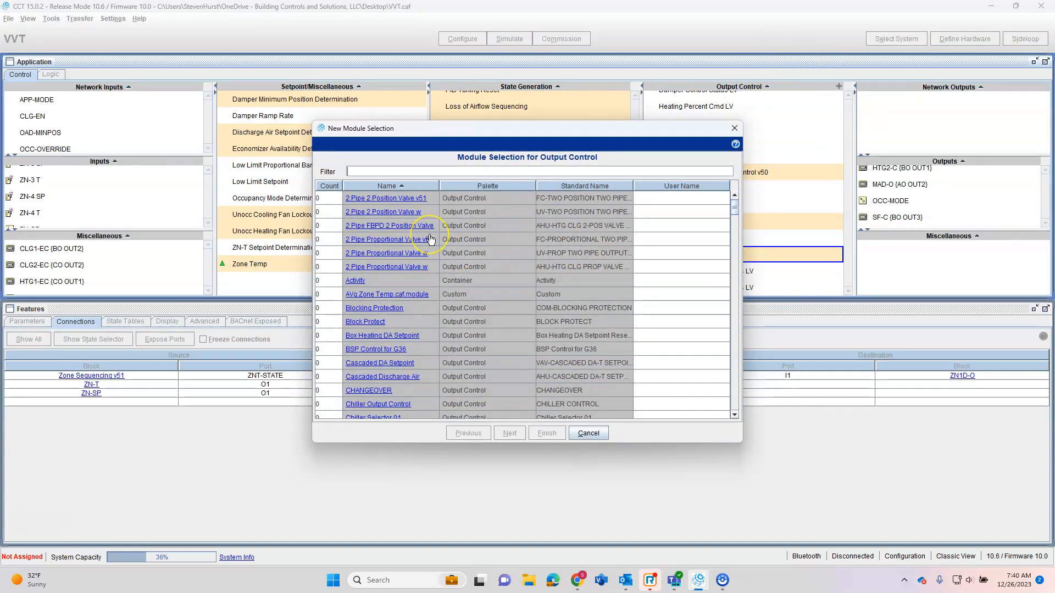
text(zon)
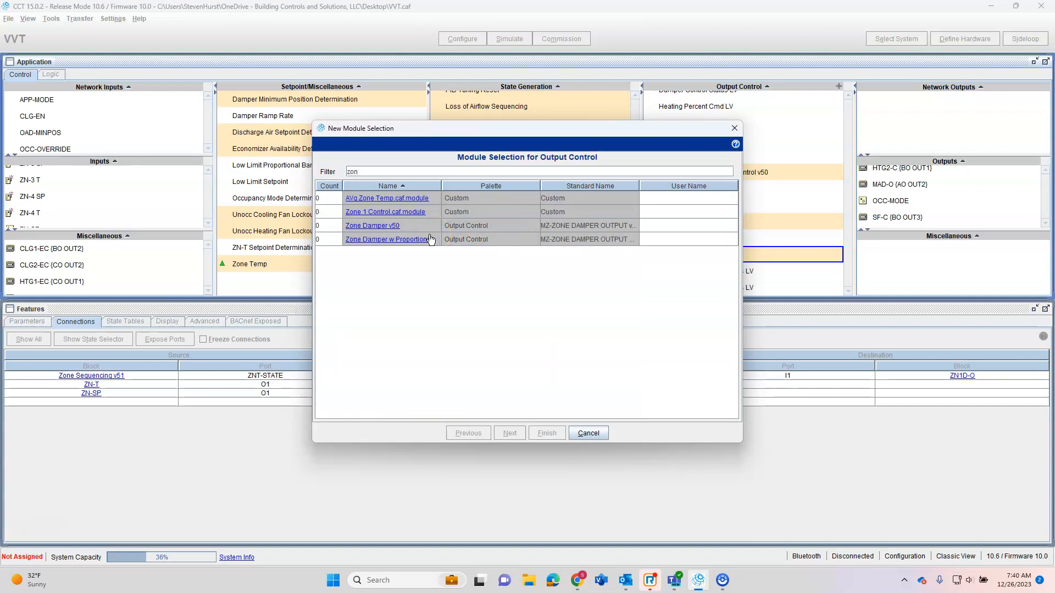
click(327, 211)
click(657, 213)
click(662, 215)
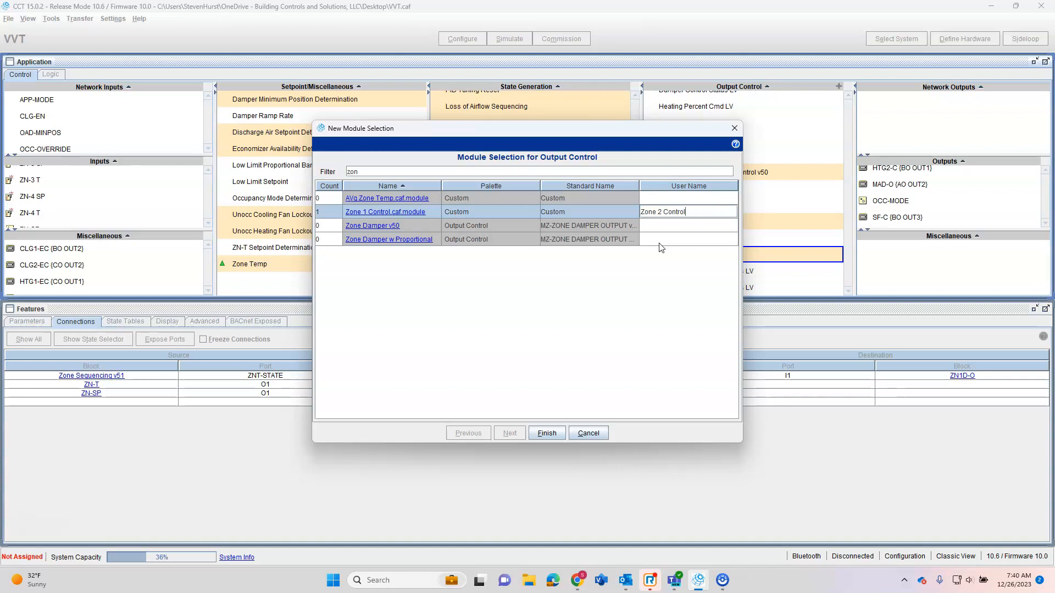
click(546, 433)
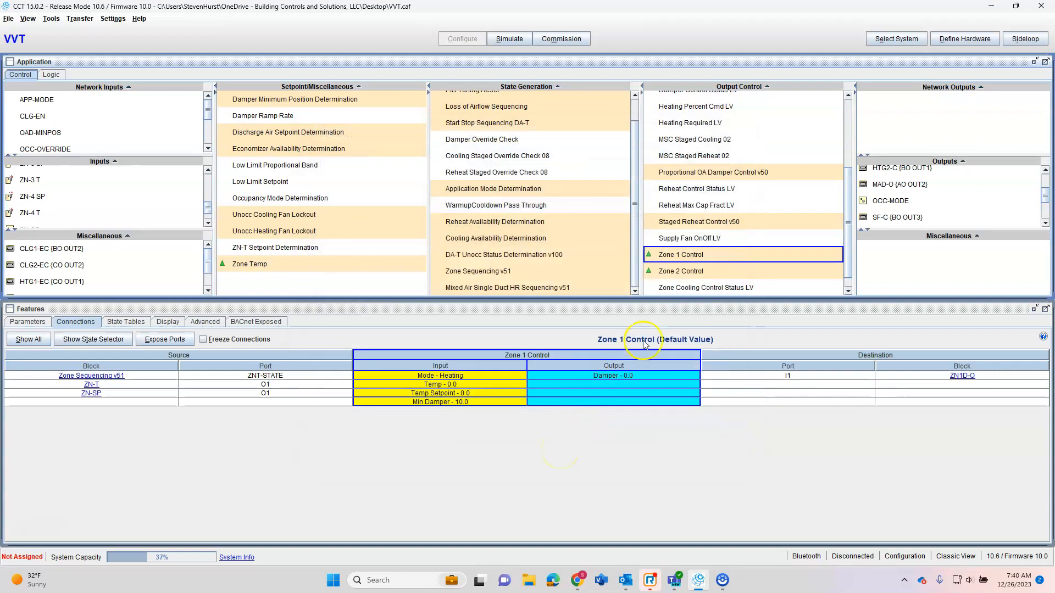
Connect Zone 2 Control's Mode input to the ZNT-STATE output of Zone Sequencing v51.
click(680, 272)
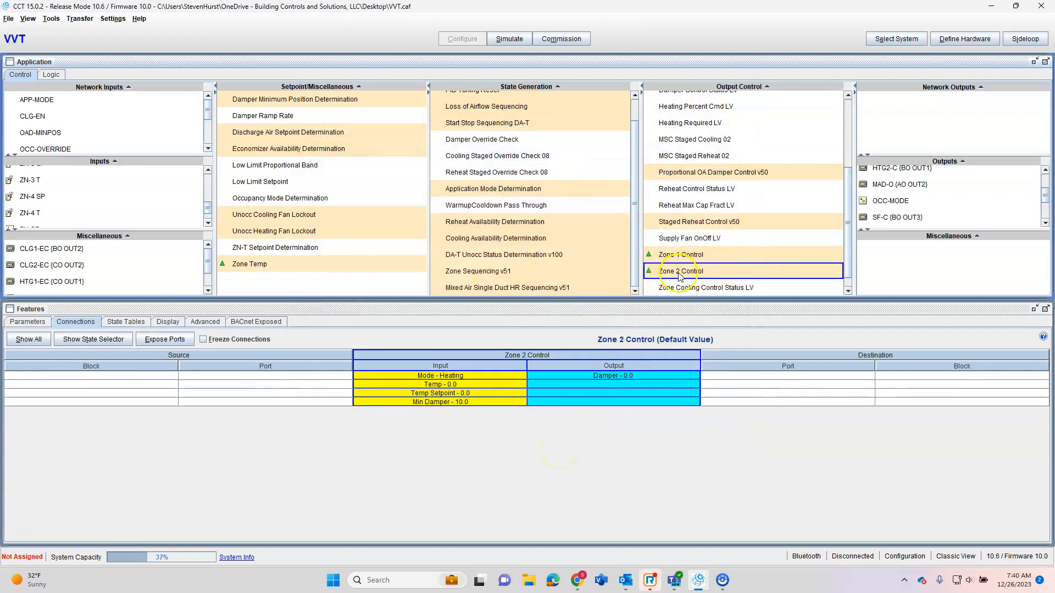
right_click(445, 379)
click(470, 381)
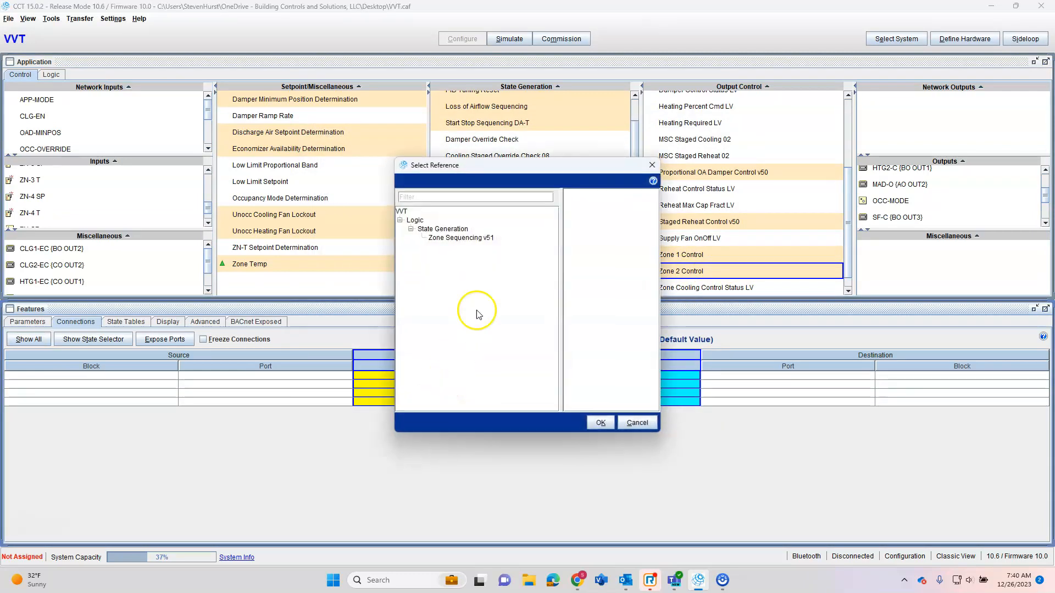
click(475, 238)
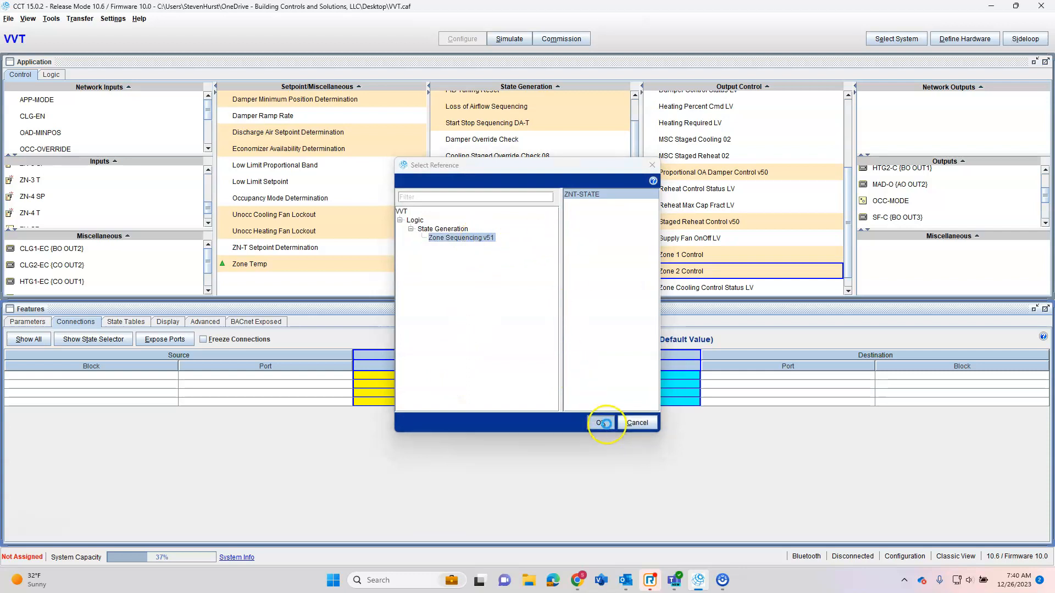
click(601, 423)
Connect Zone 2 Control's Temp input to ZN-2 T output O1 and its Temp Setpoint input to ZN-2 SP output O1.
right_click(463, 391)
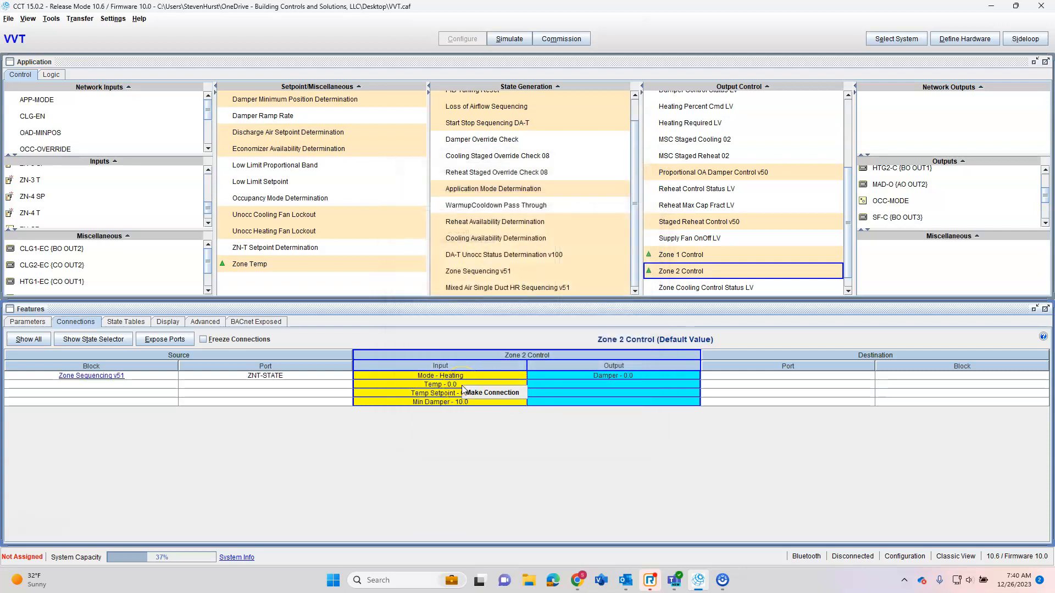
click(474, 391)
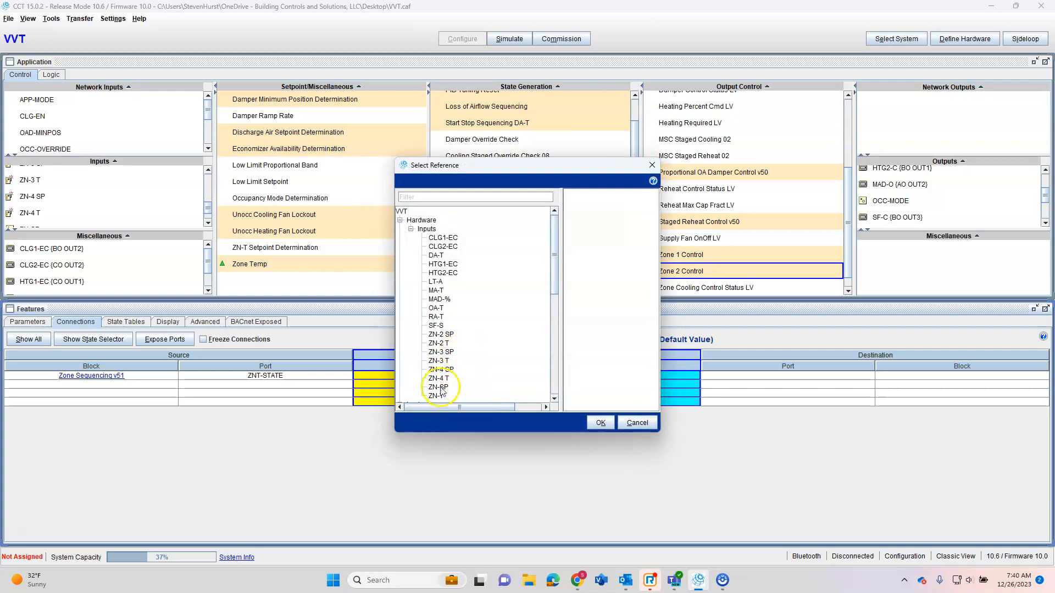
drag(480, 184, 674, 178)
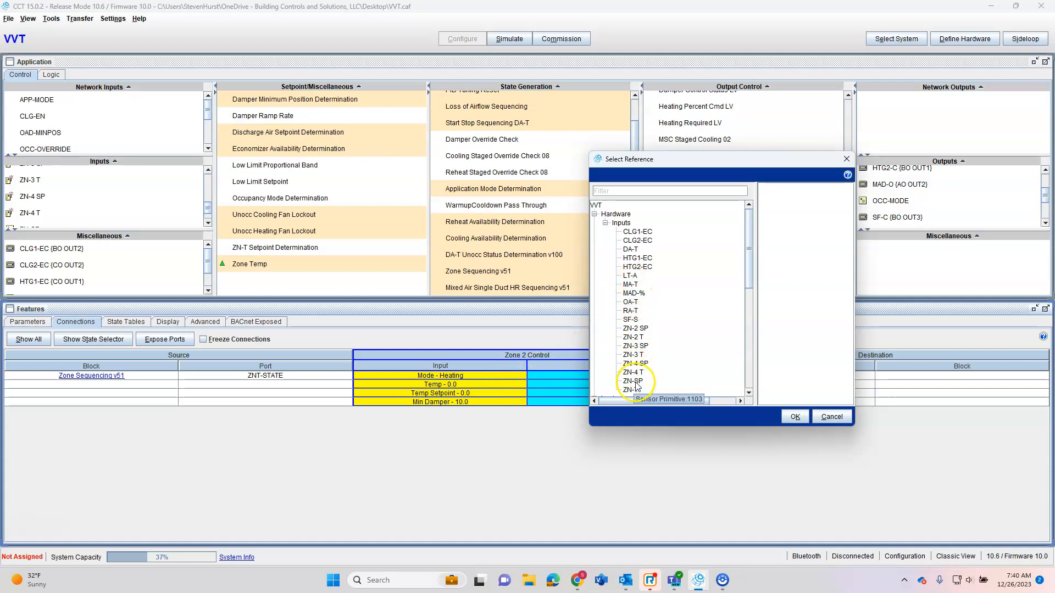
click(633, 337)
click(795, 417)
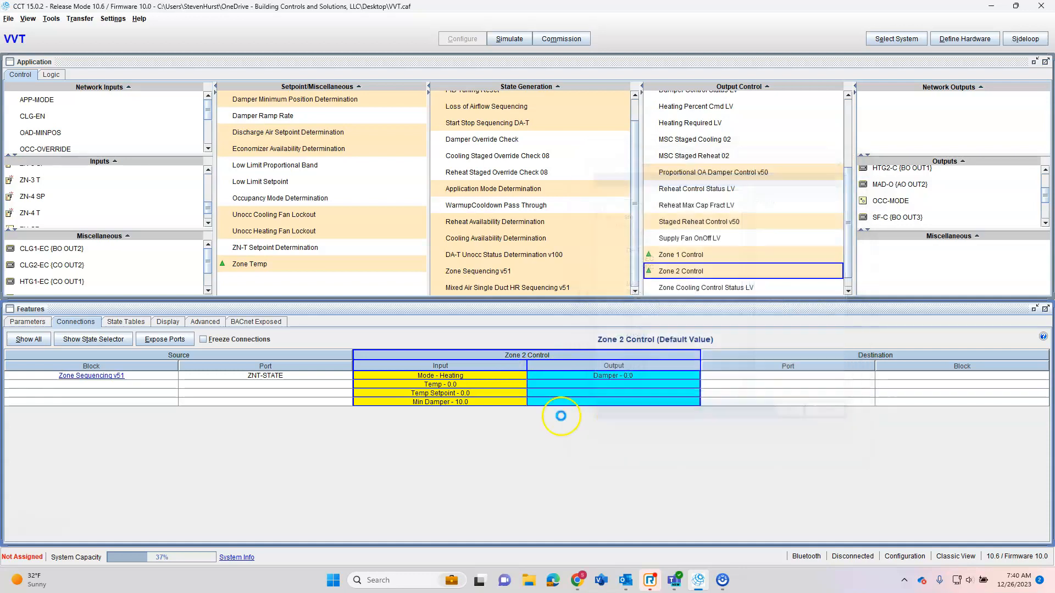
double_click(466, 393)
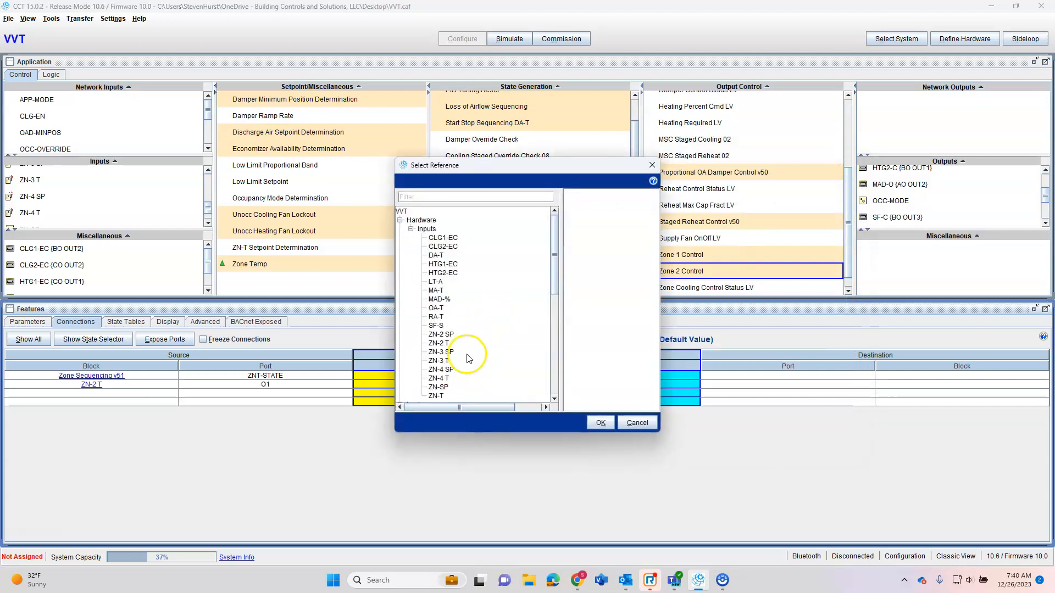
click(600, 423)
Connect Zone 2 Control's Damper output to input I1 of the ZN2D-O hardware output.
right_click(638, 377)
click(647, 380)
click(441, 308)
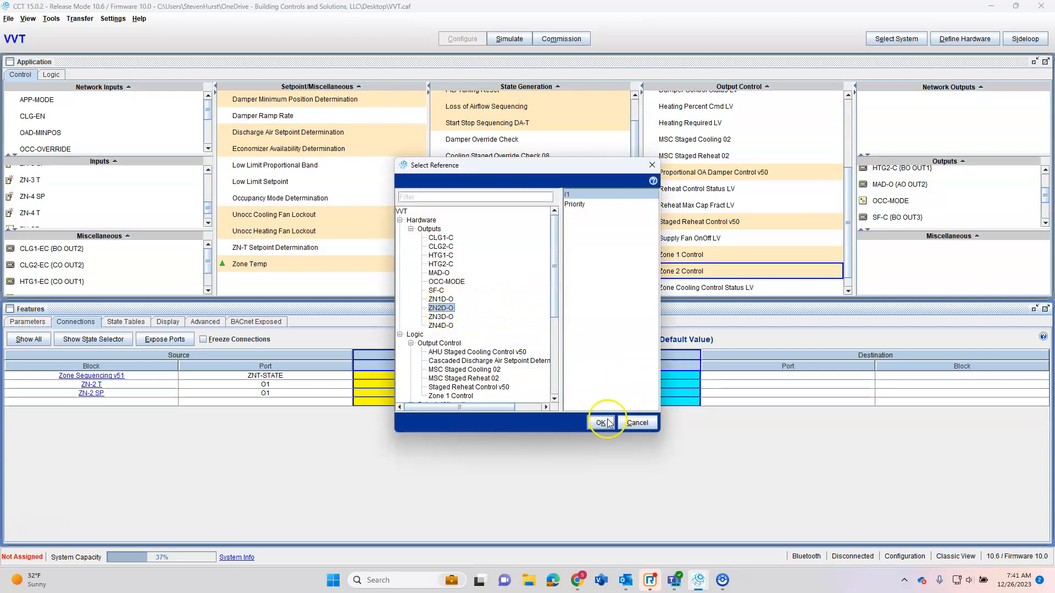
click(604, 422)
Add one copy of the custom Zone 1 Control.caf.module to Output Control with the user name Zone 3 Control.
click(839, 87)
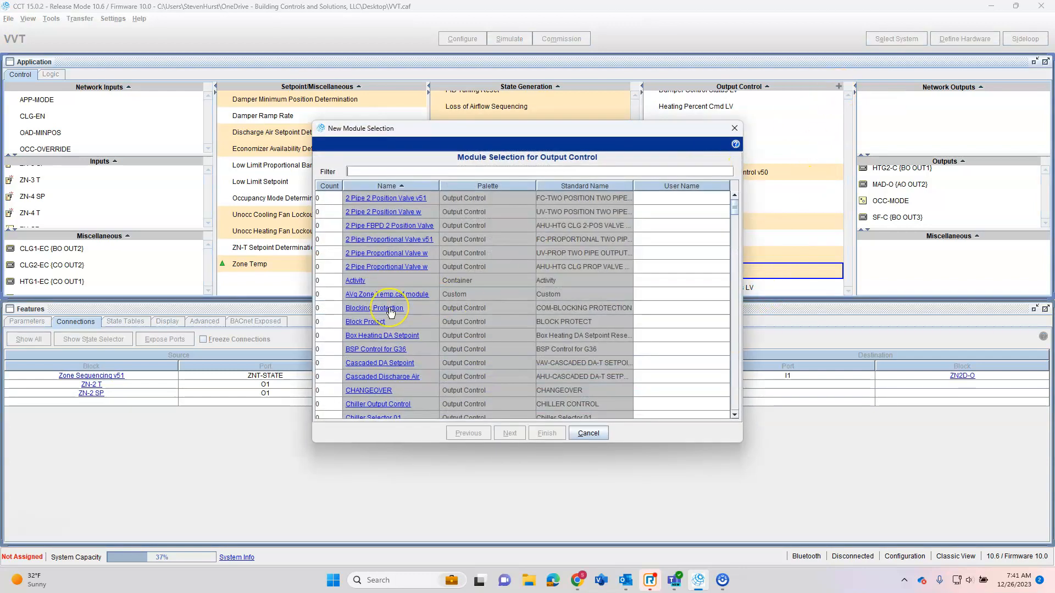
text(zon)
click(330, 211)
click(661, 212)
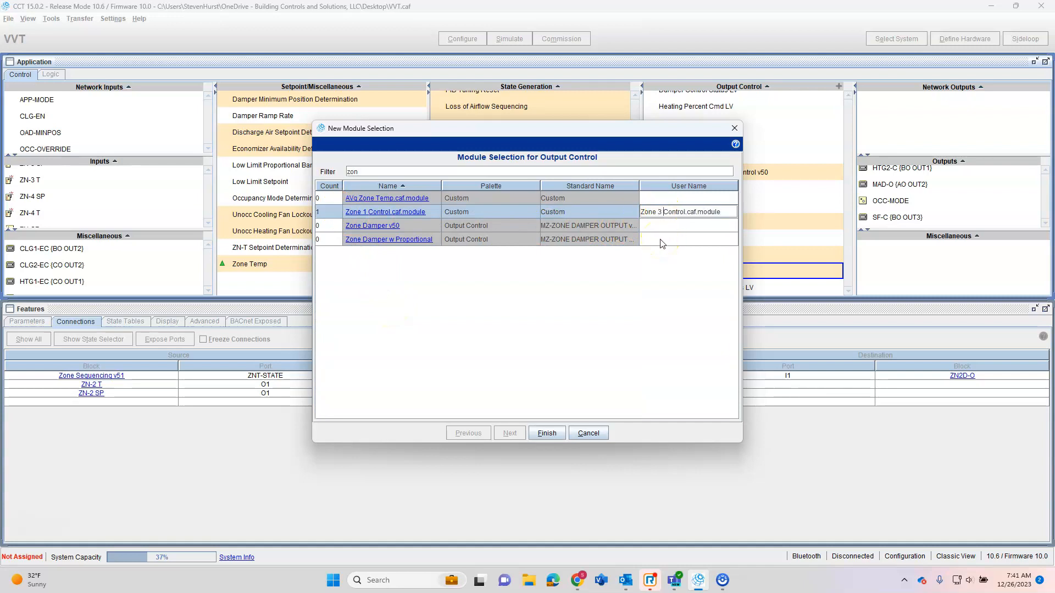
click(546, 432)
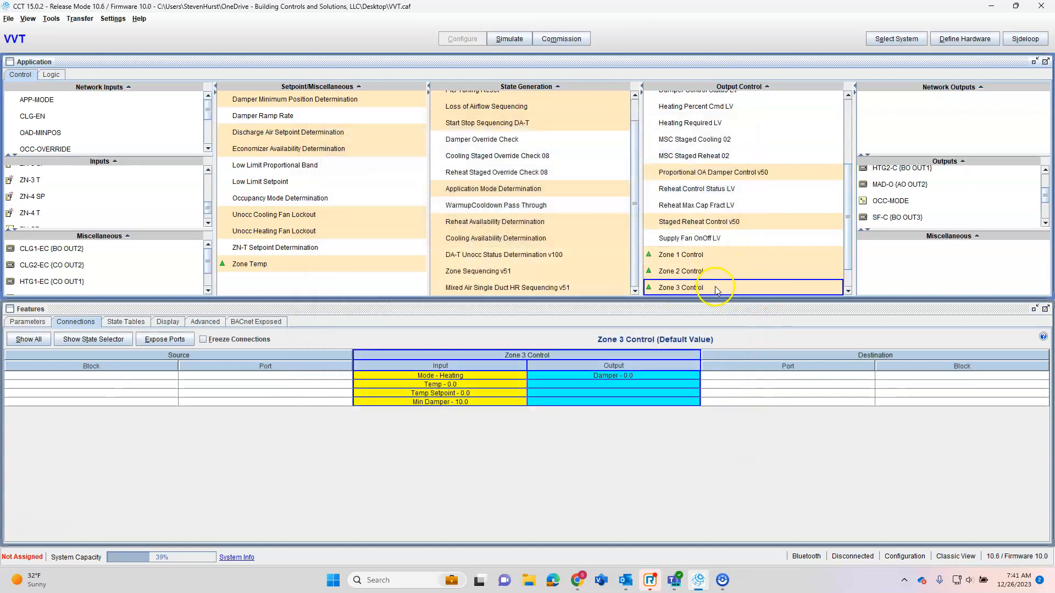
Connect Zone 3 Control's Mode input to the ZNT-STATE output of Zone Sequencing v51.
right_click(441, 377)
click(451, 382)
click(446, 237)
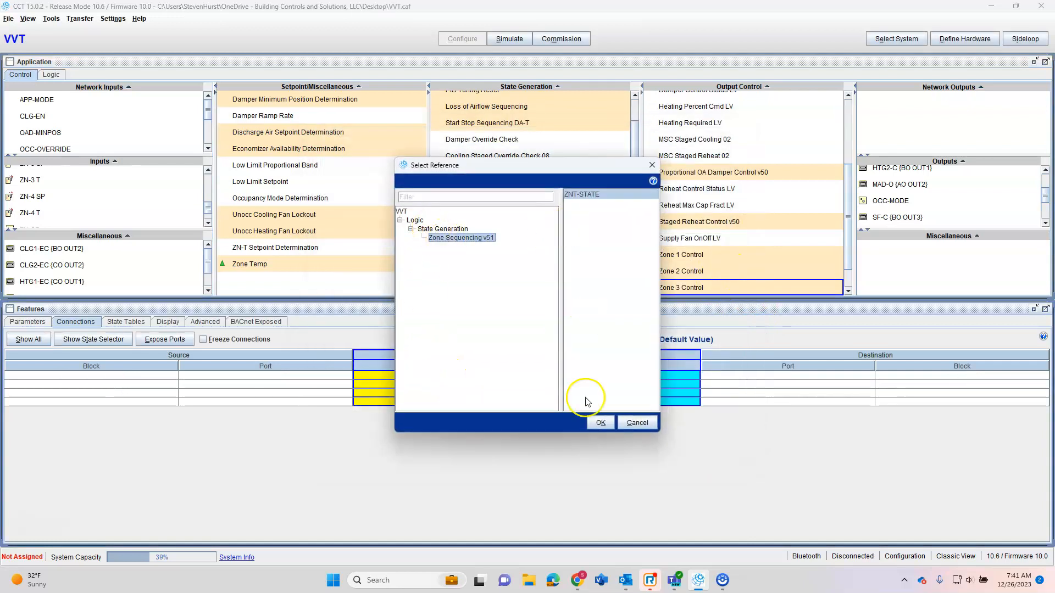
click(601, 423)
Connect Zone 3 Control's Temp input to ZN-3 T output O1 and its Temp Setpoint input to ZN-3 SP output O1.
right_click(489, 384)
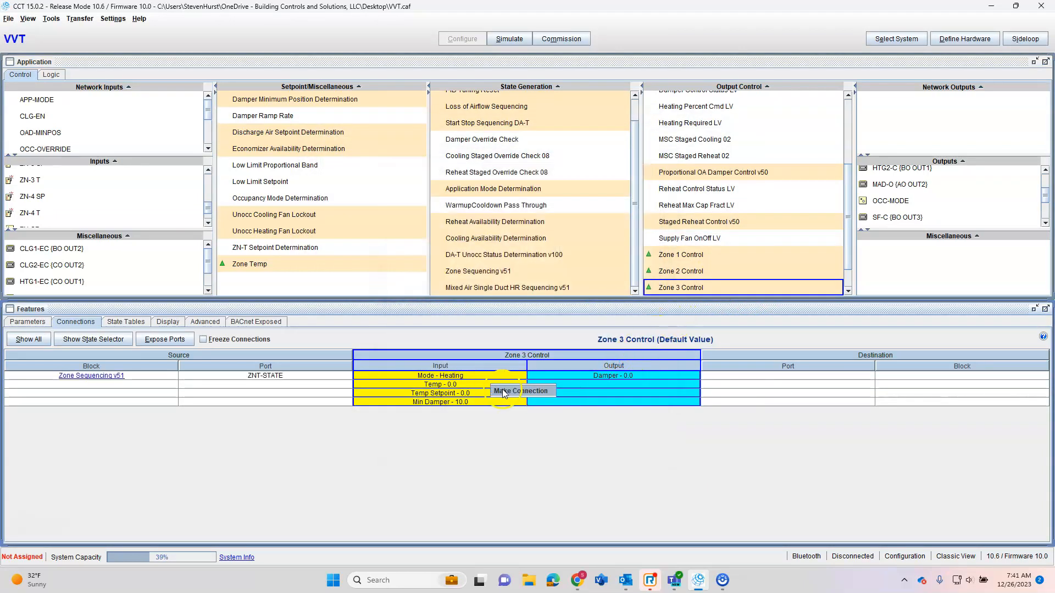
click(498, 388)
click(446, 360)
click(601, 422)
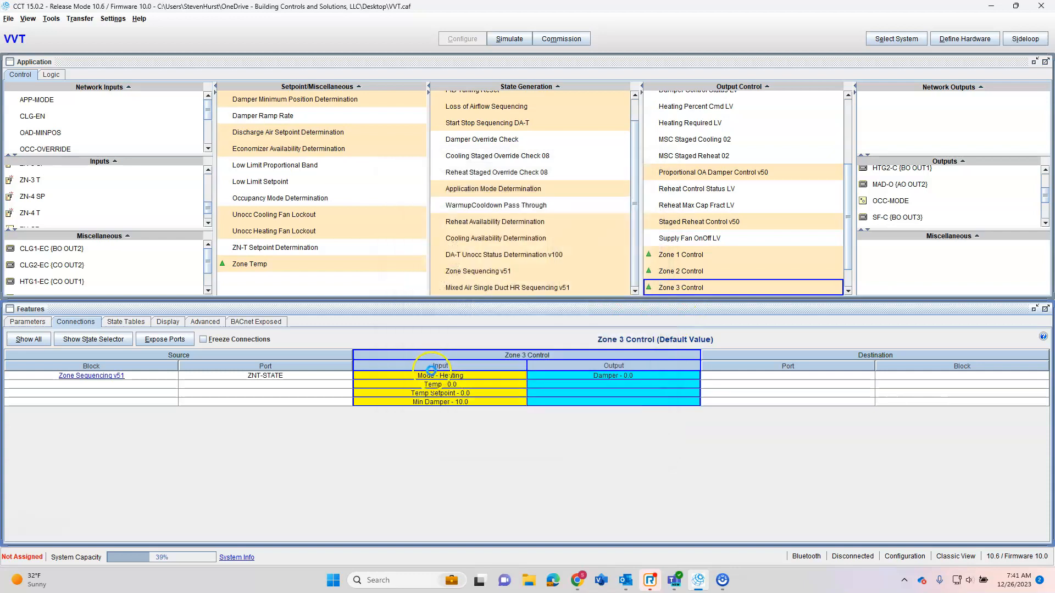
right_click(442, 394)
click(451, 399)
click(441, 352)
click(600, 422)
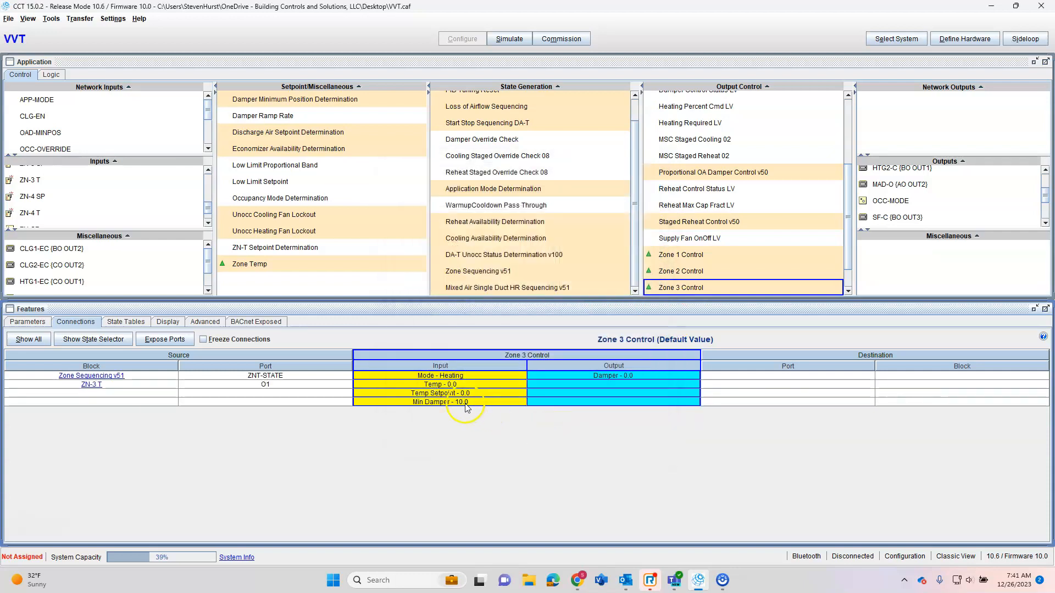
Connect Zone 3 Control's Damper output to input I1 of the ZN3D-O hardware output.
right_click(673, 375)
click(684, 382)
scroll(480, 368, down, 5)
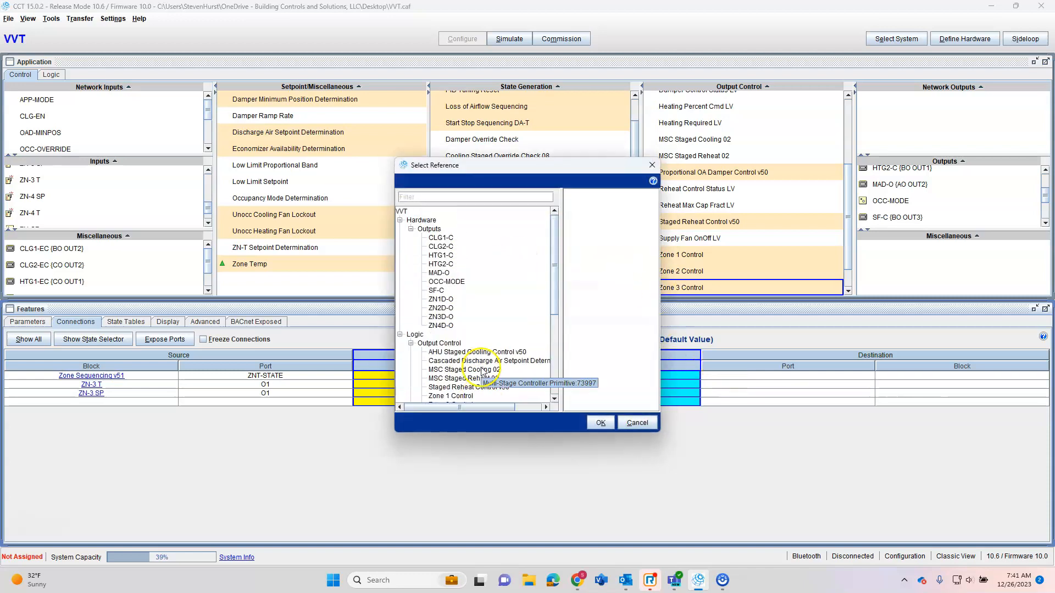
scroll(455, 330, up, 5)
click(441, 316)
click(601, 422)
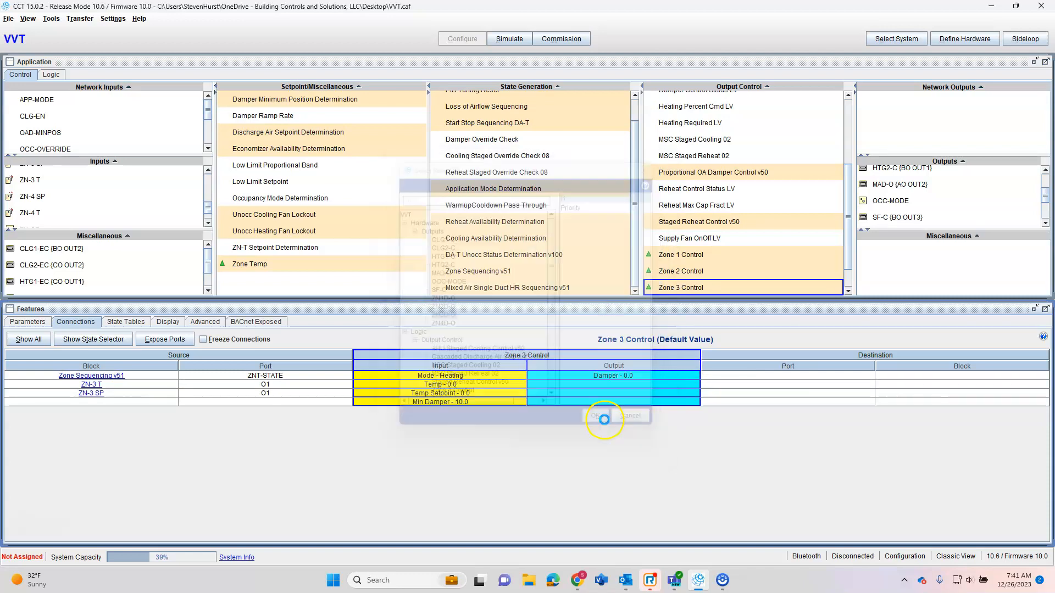
Add one copy of the custom Zone 1 Control.caf.module to Output Control with the user name Zone 4 Control.
click(838, 87)
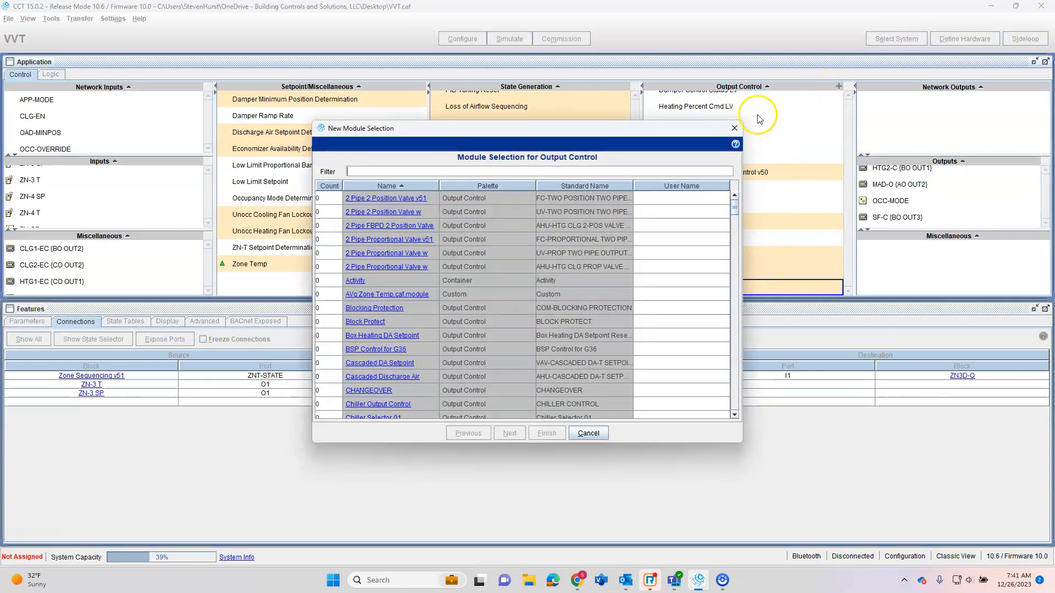
text(zone)
click(339, 210)
click(678, 212)
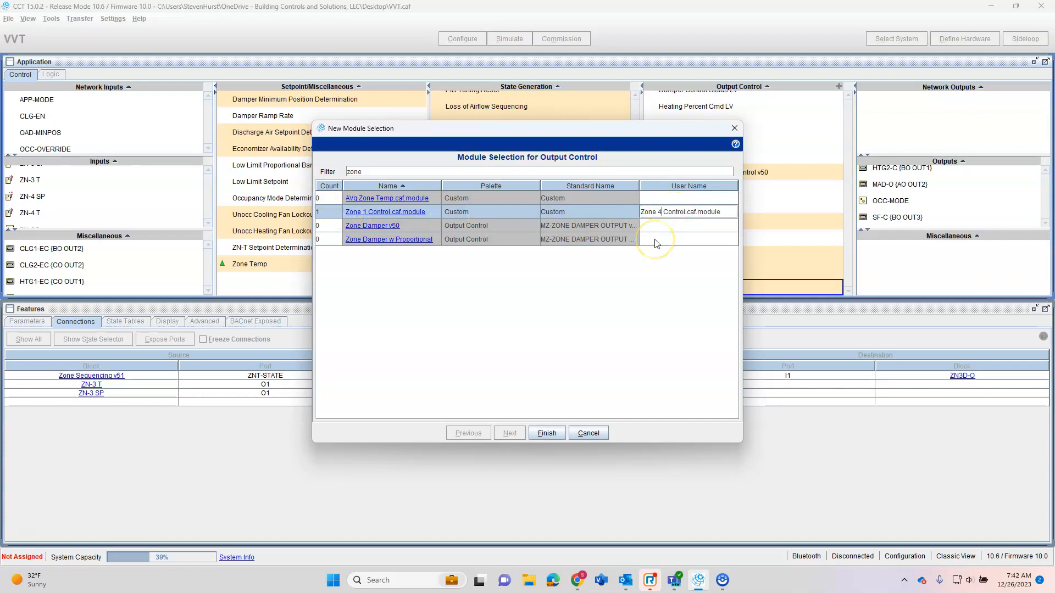
click(547, 433)
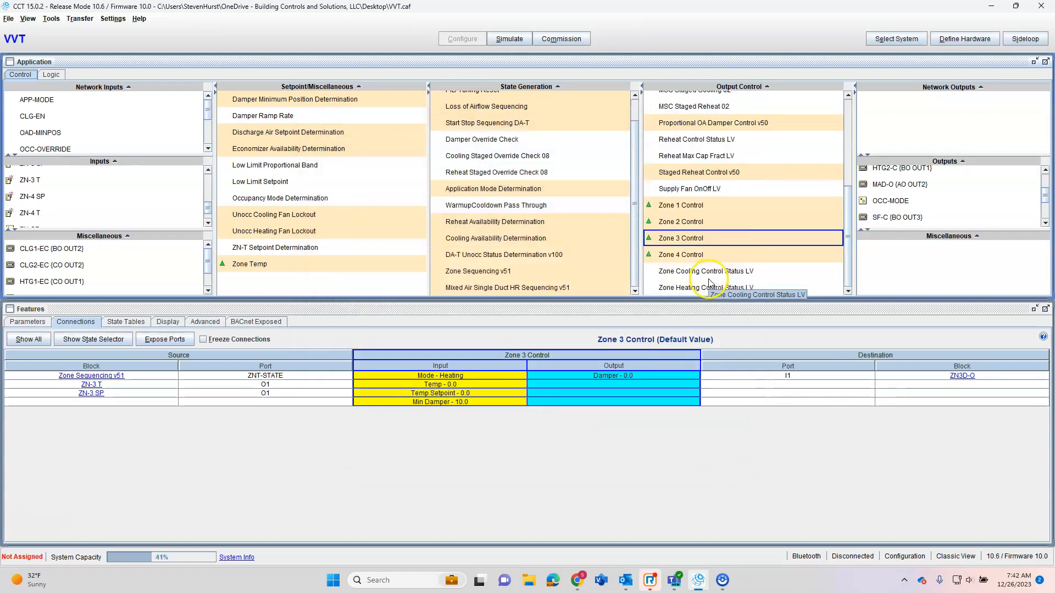
Connect Zone 4 Control's Mode input to the ZNT-STATE output of Zone Sequencing v51.
click(694, 254)
double_click(456, 377)
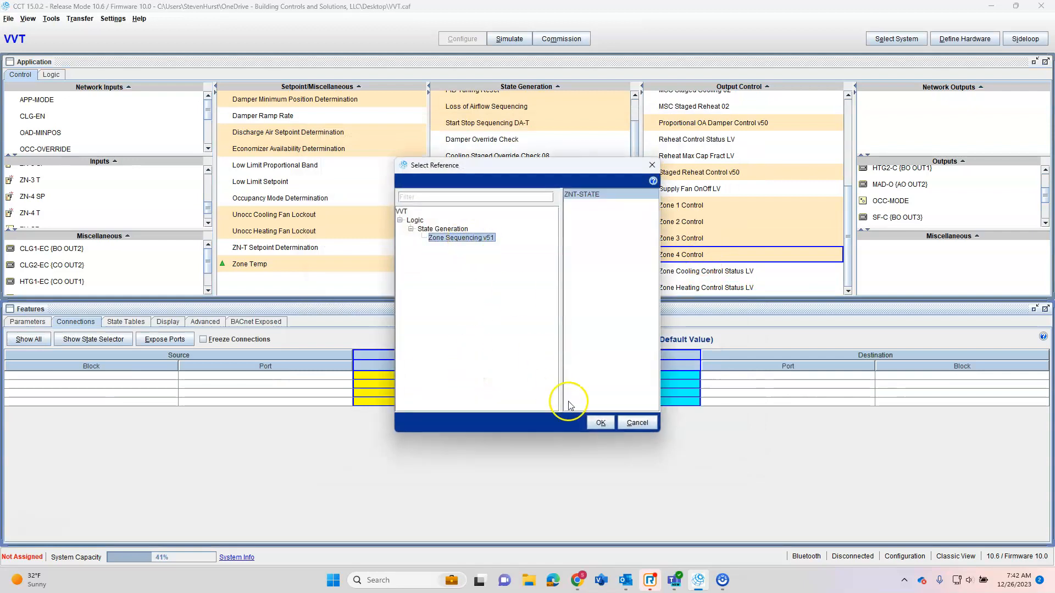
click(601, 422)
Connect Zone 4 Control's Temp input to ZN-4 T output O1 and its Temp Setpoint input to ZN-4 SP output O1.
double_click(473, 385)
scroll(478, 330, down, 2)
click(438, 325)
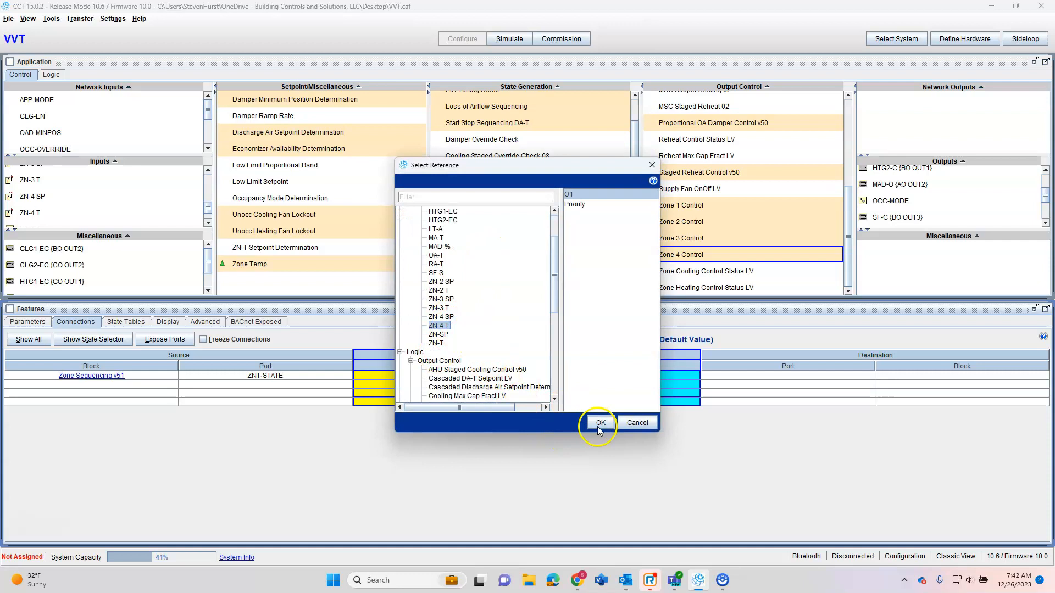
click(600, 422)
double_click(462, 393)
click(449, 370)
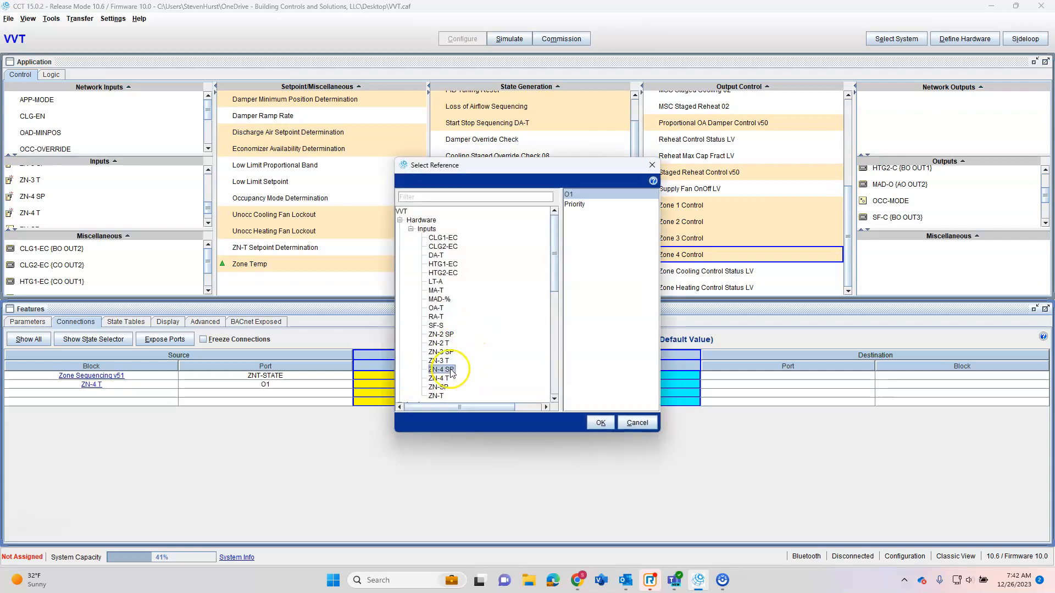
click(601, 423)
Connect Zone 4 Control's Damper output to input I1 of the ZN4D-O hardware output.
double_click(651, 388)
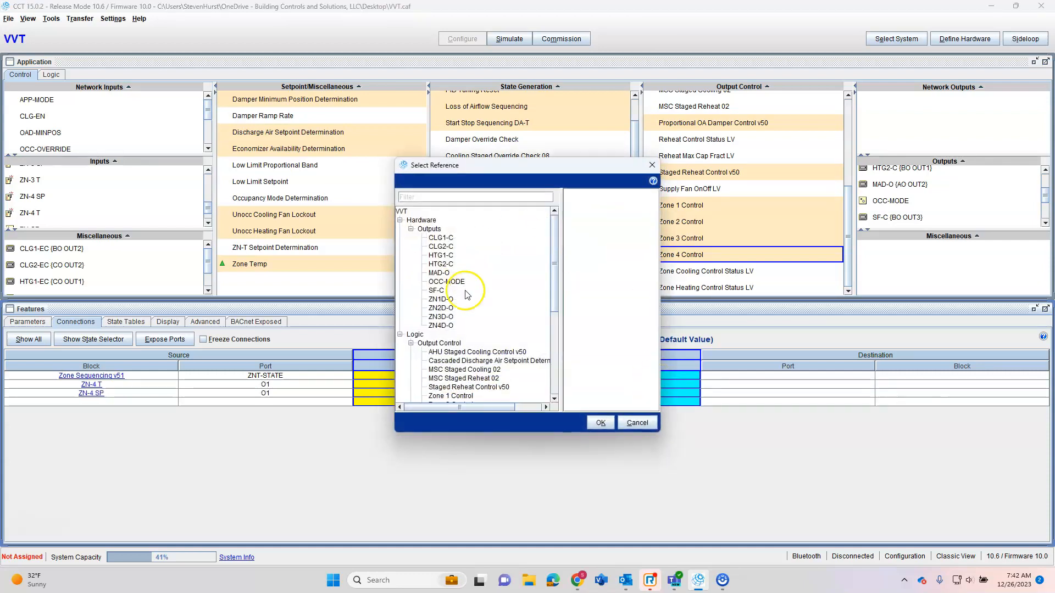
scroll(464, 294, down, 5)
scroll(453, 293, up, 4)
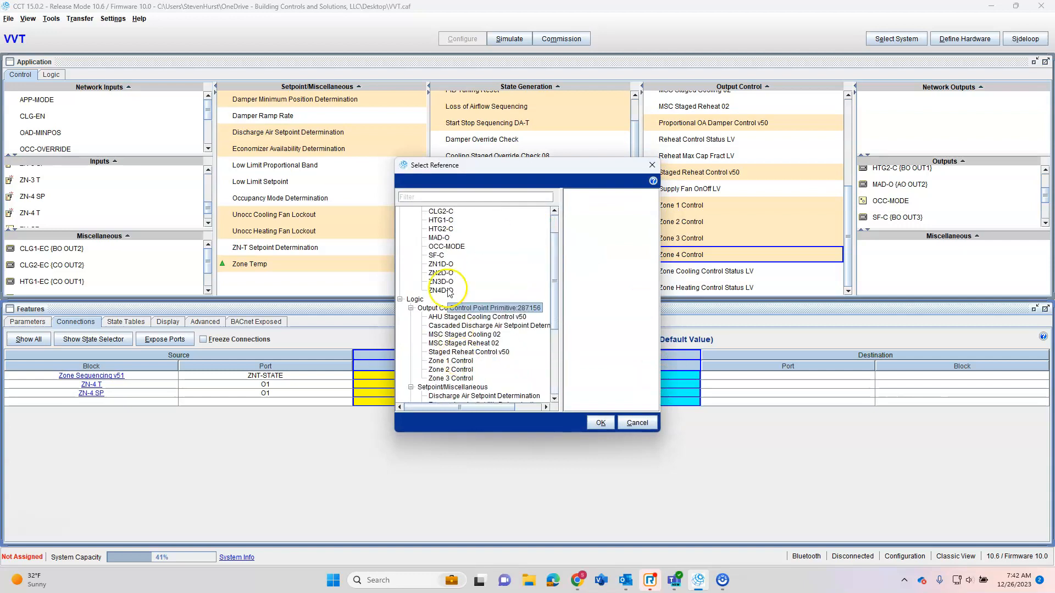
click(449, 291)
click(600, 422)
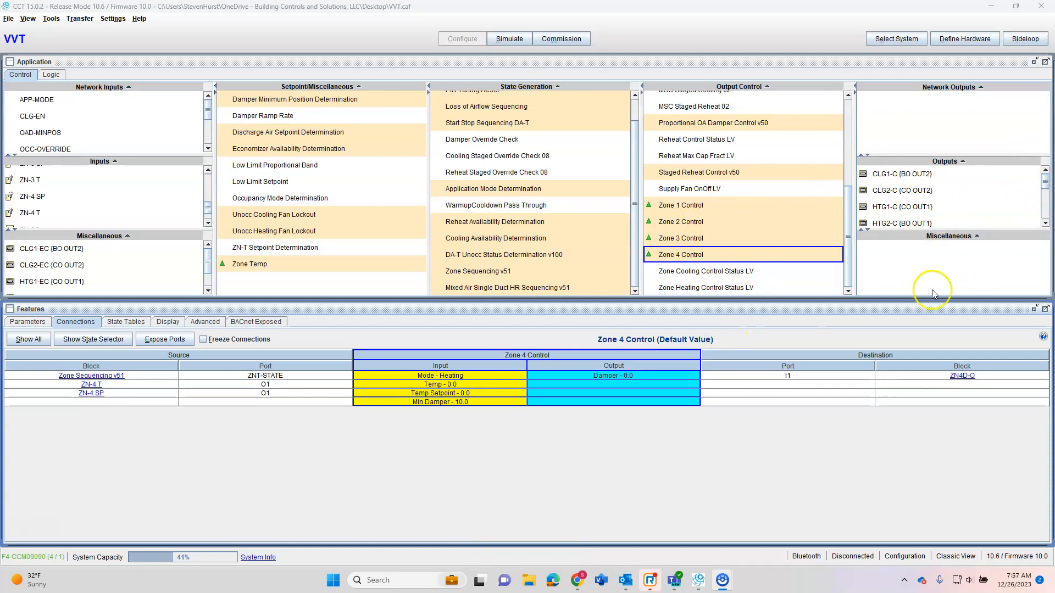
Open the module selection for Outputs and search it for bypass modules.
click(1036, 161)
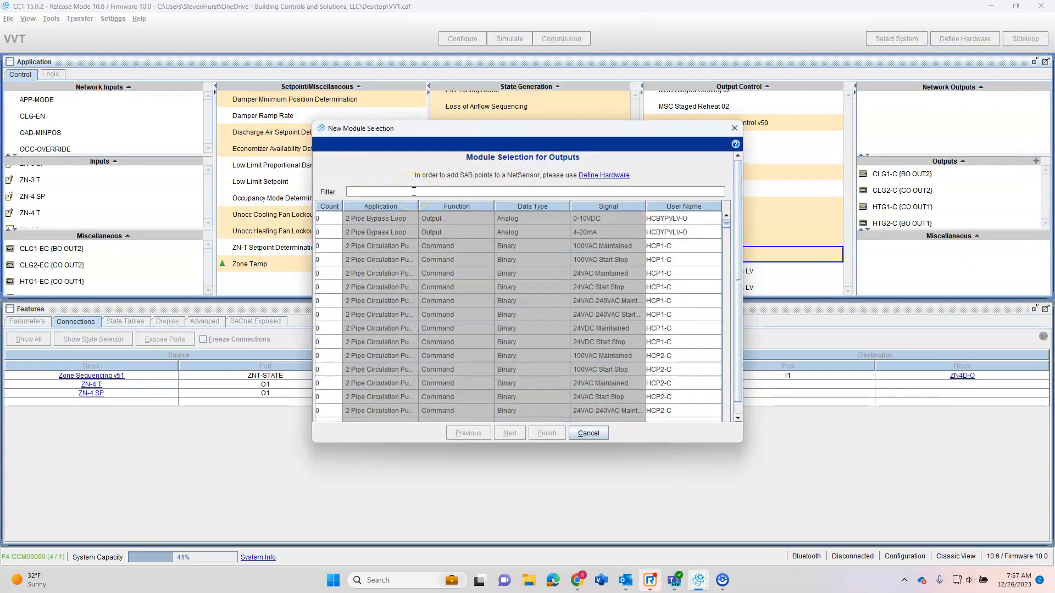
text(by)
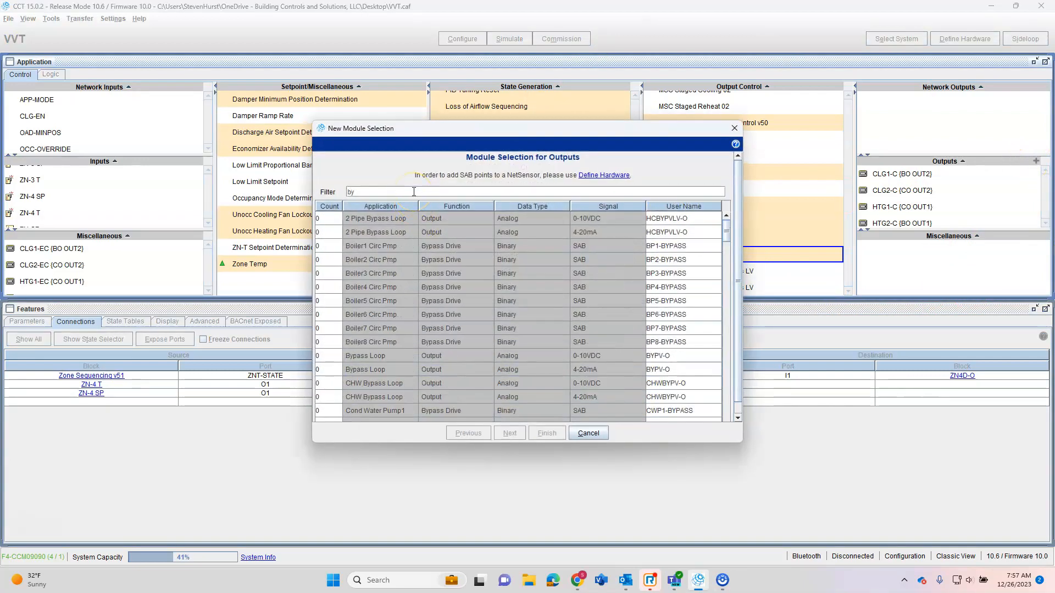
text(b)
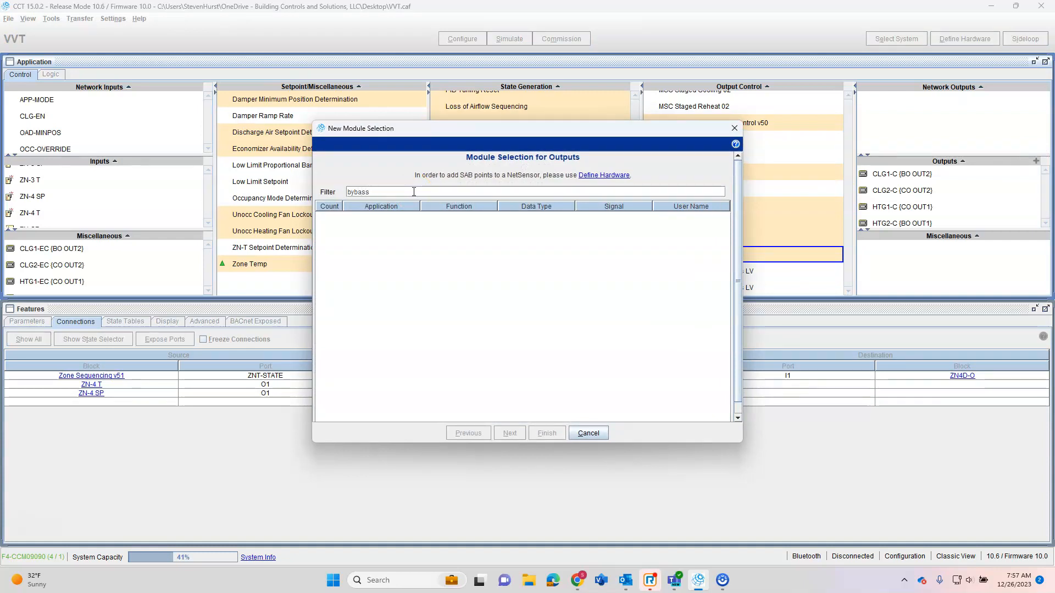
key(BackSpace)
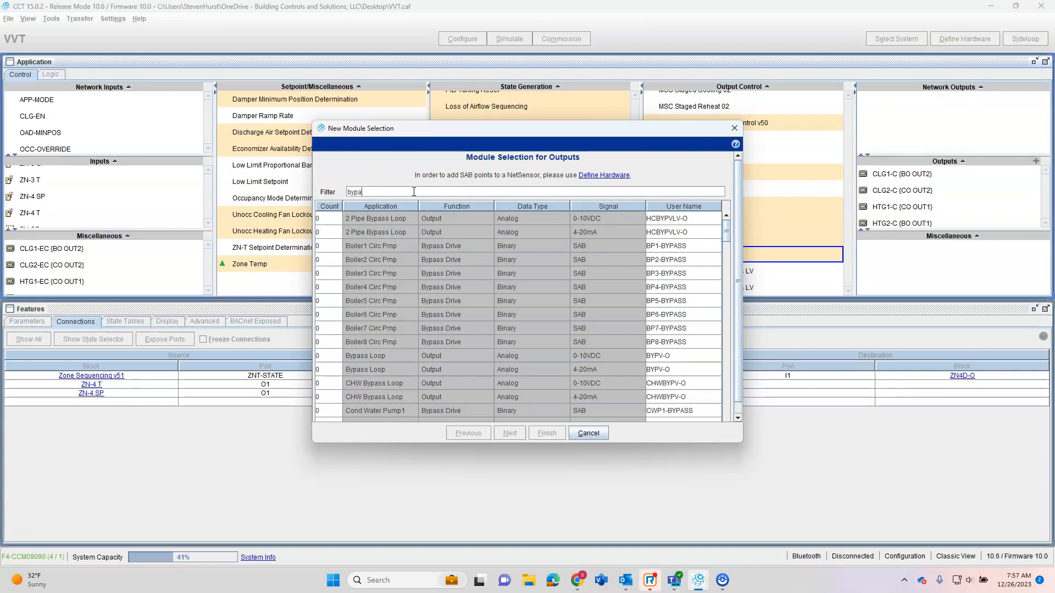
key(BackSpace)
key(BackSpace)
key(BackSpace)
key(BackSpace)
key(BackSpace)
key(BackSpace)
Filter the output modules by "damper bypass" and add one Cooling Face & Bypass Damper analog output with a 0-10VDC signal, CLGFBD-O.
text(damp)
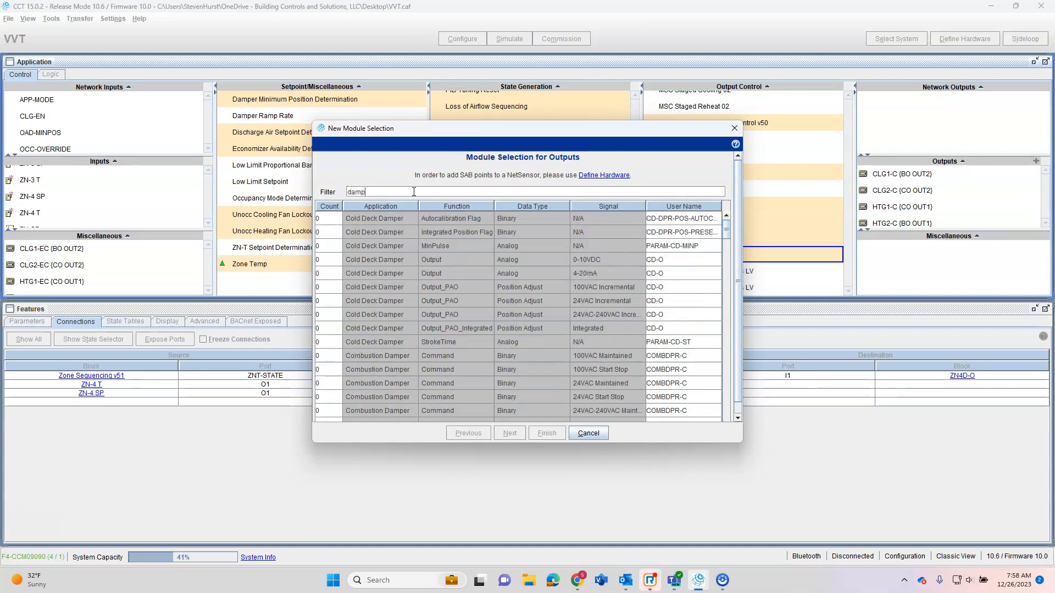
text(er b)
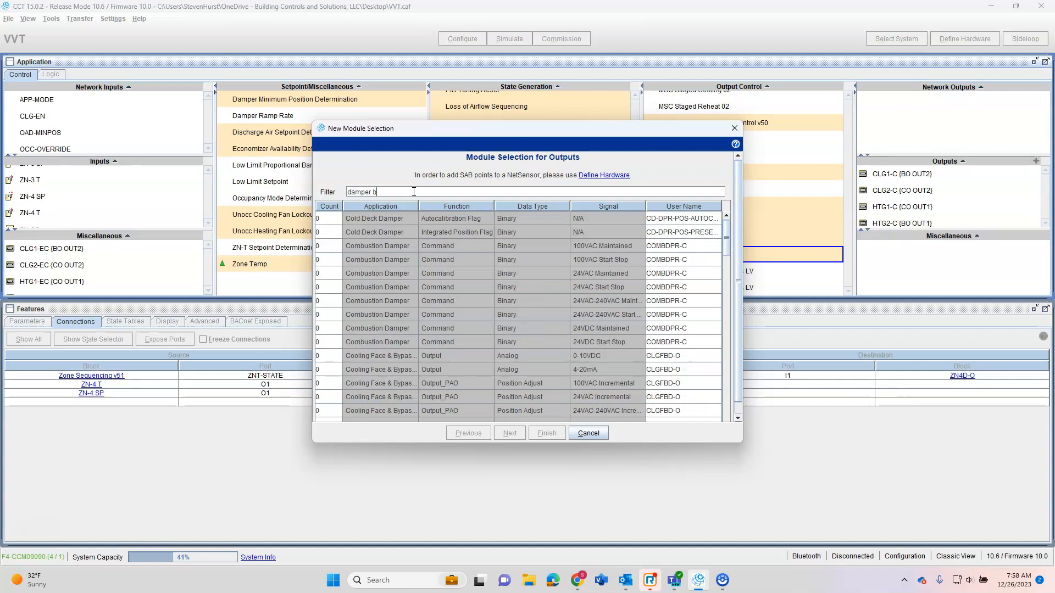
text(y)
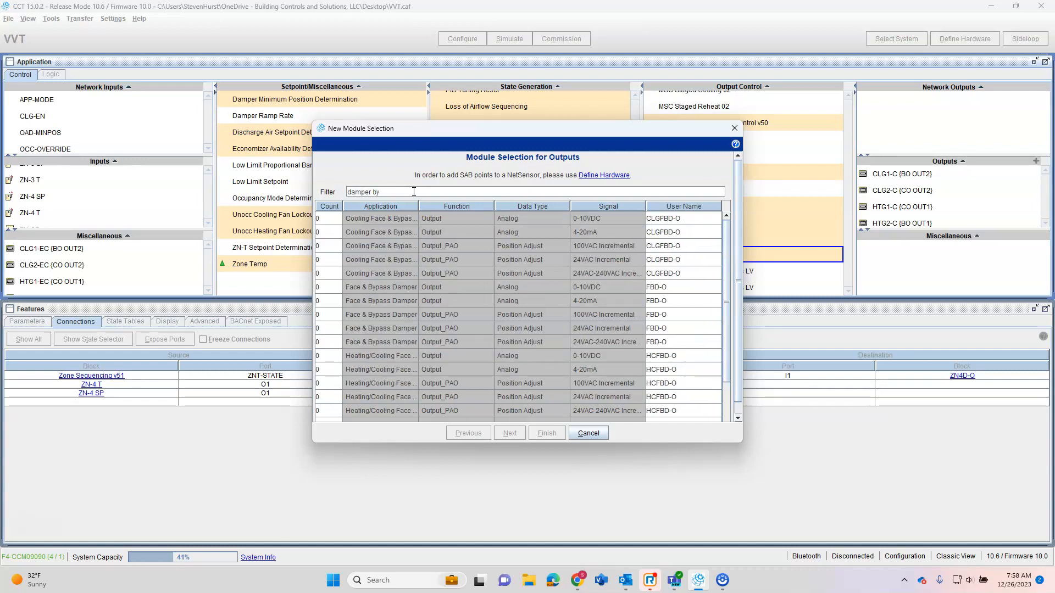
text(pass)
scroll(397, 343, down, 2)
scroll(400, 351, up, 2)
click(337, 218)
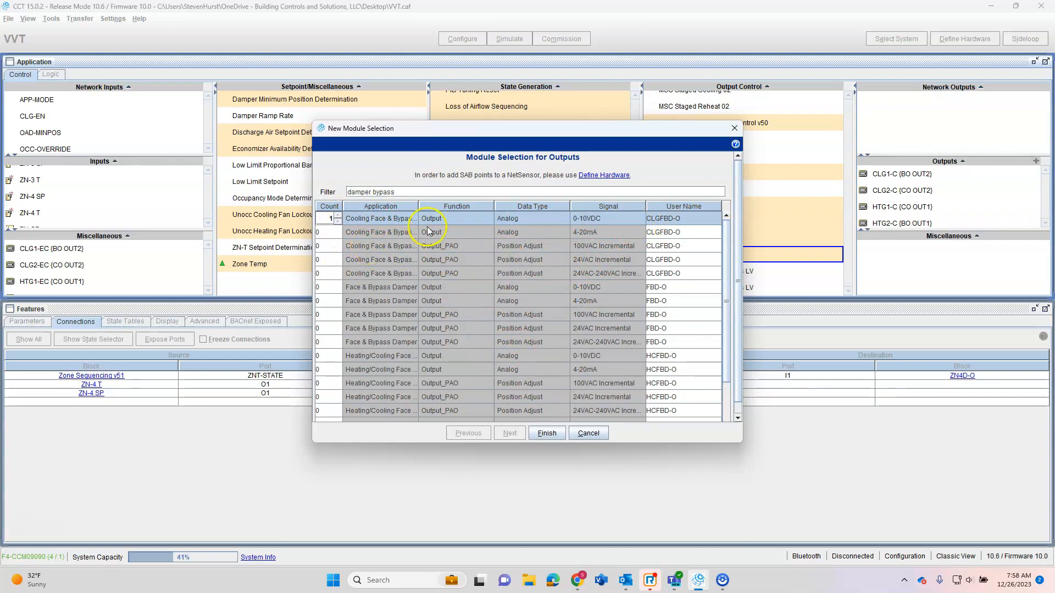
click(547, 433)
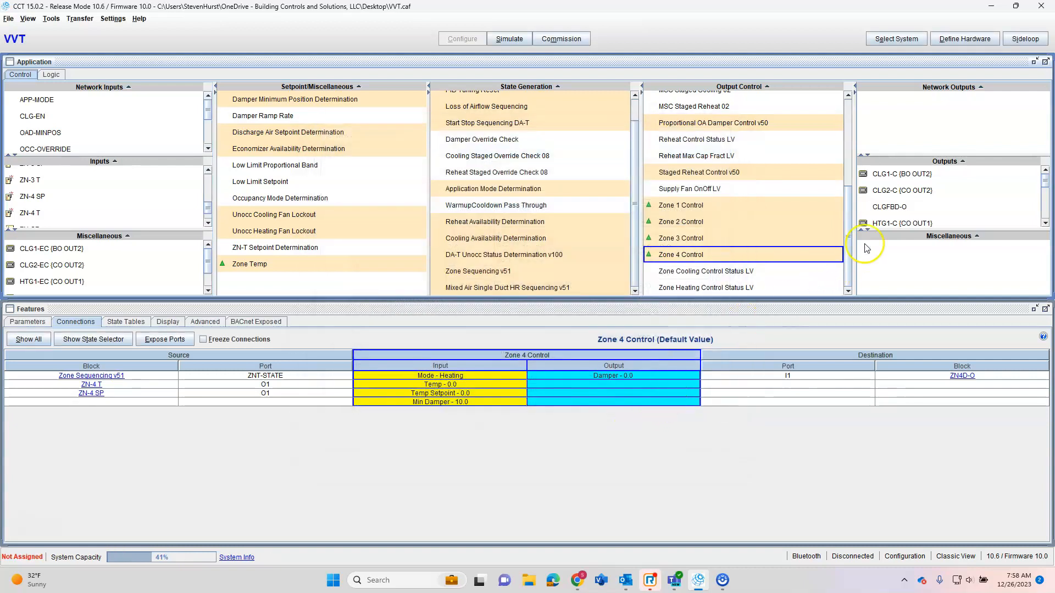
Add one Activity module to Output Control with the user name Bypass Damper Control.
click(893, 206)
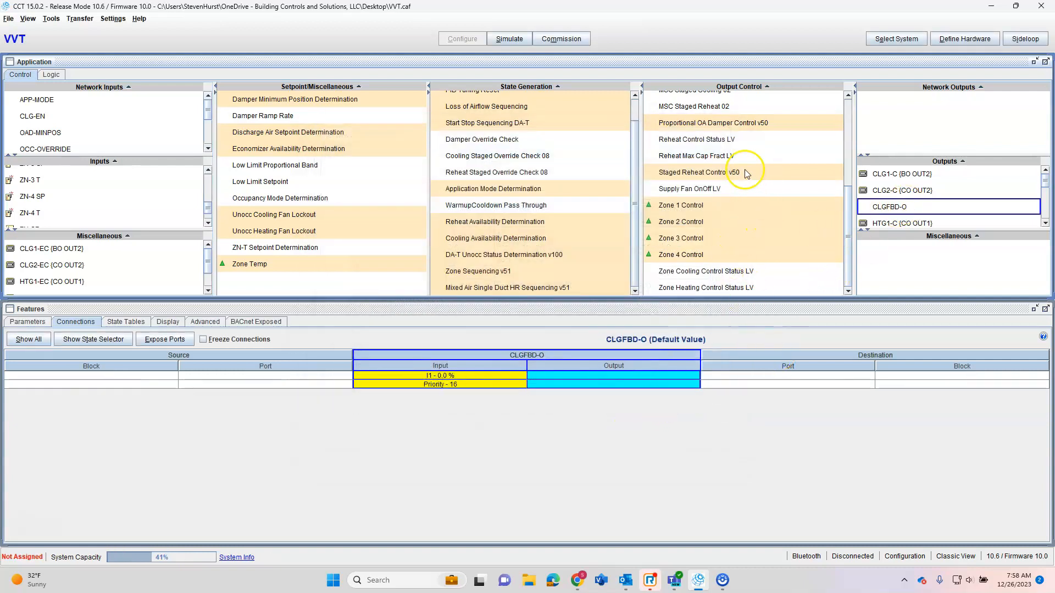
click(839, 88)
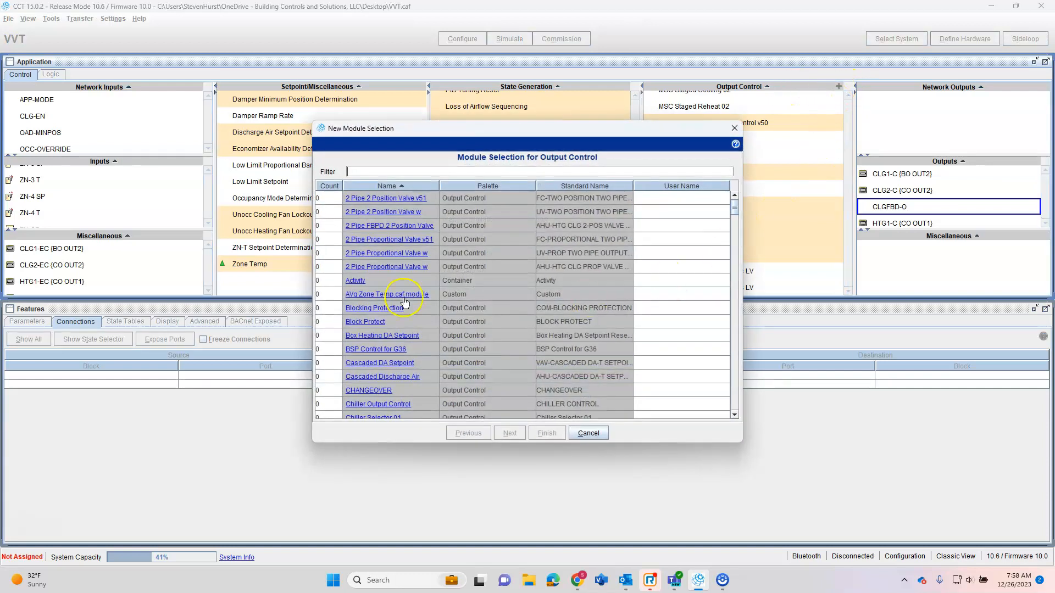
click(337, 277)
click(653, 280)
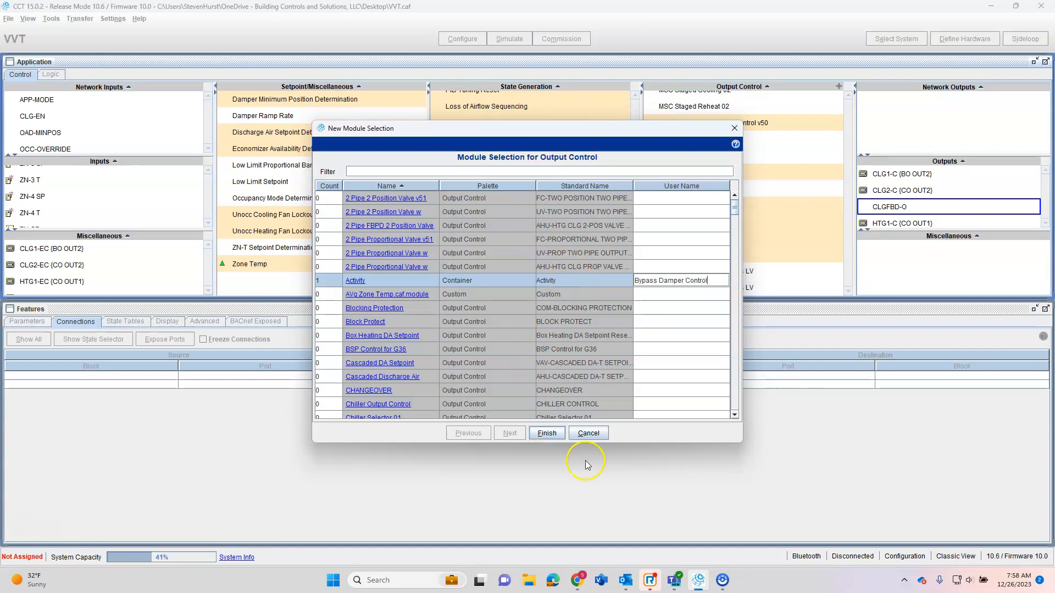
click(550, 433)
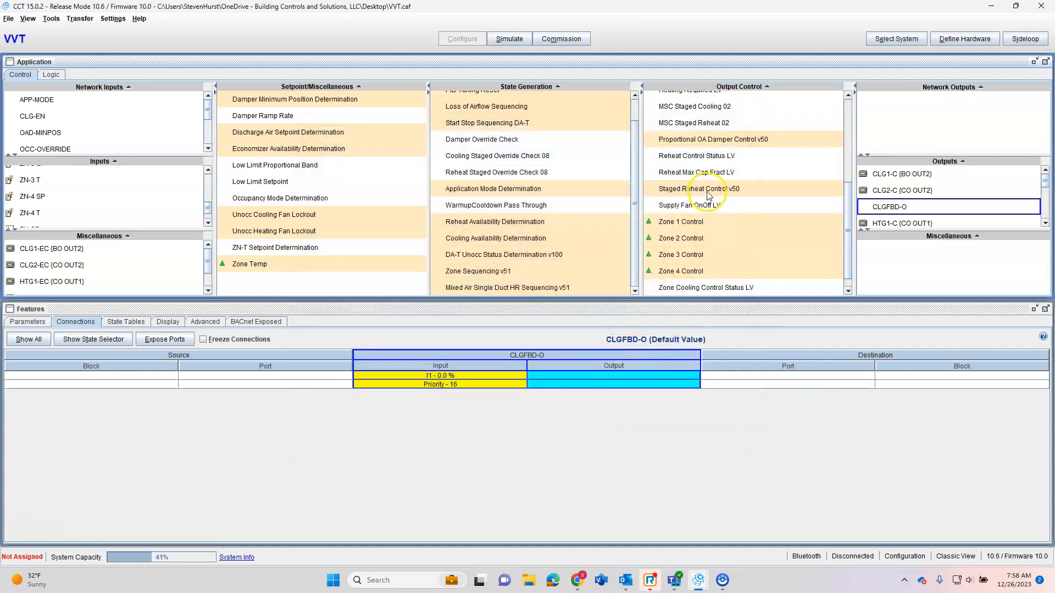
Open the logic view of the Bypass Damper Control module in Output Control.
scroll(725, 229, down, 1)
scroll(725, 233, up, 10)
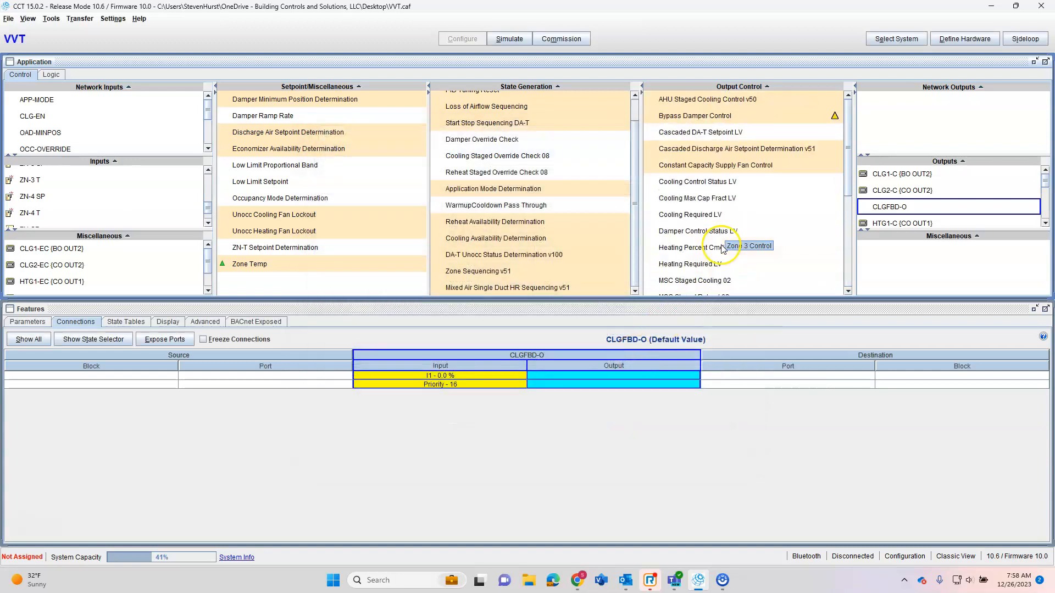
click(714, 115)
right_click(712, 117)
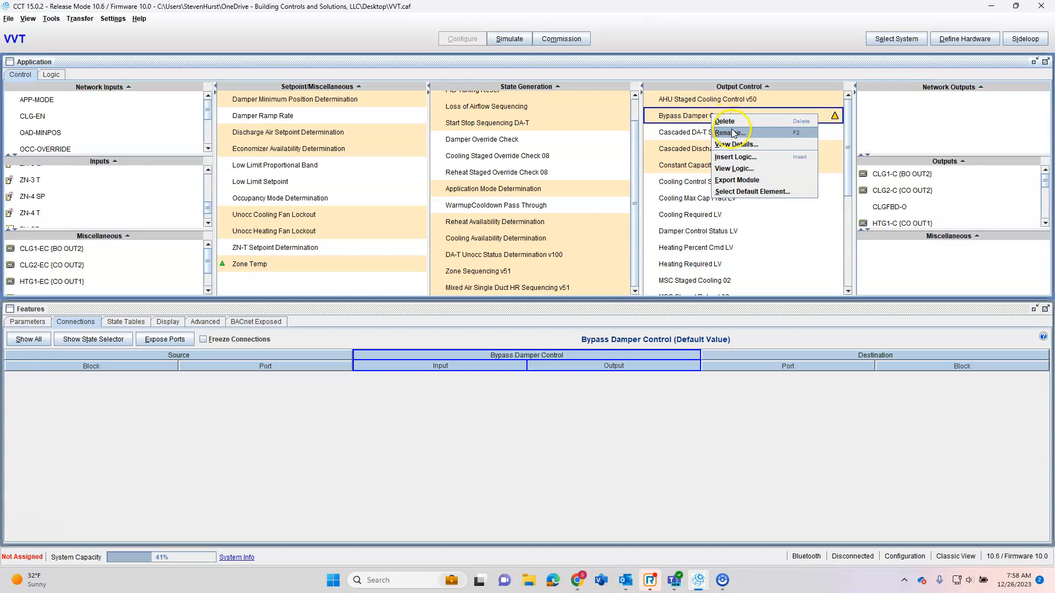
click(734, 168)
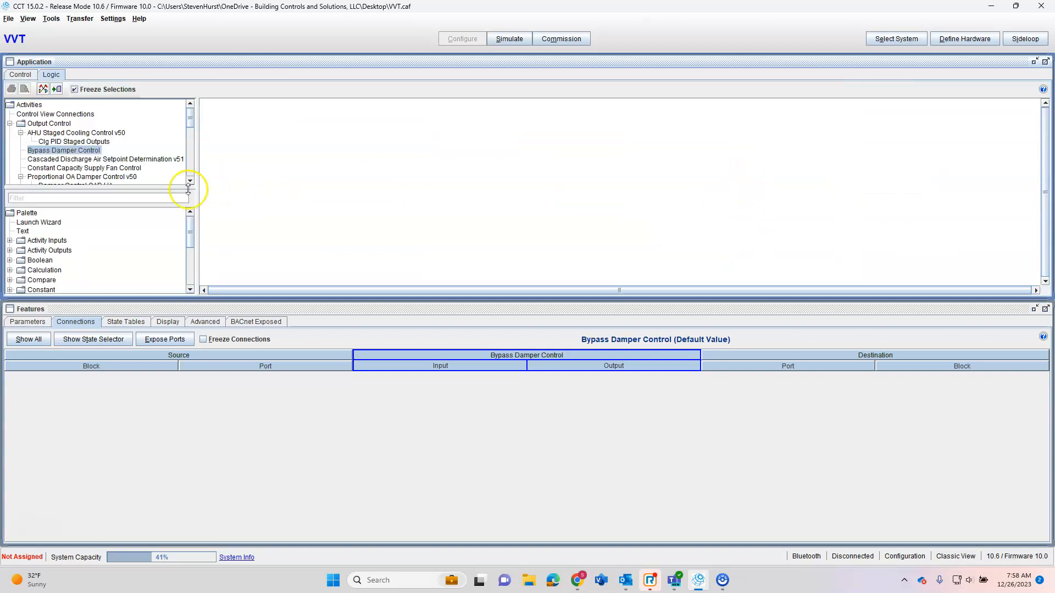
Place a float activity input in the Bypass Damper Control logic and name it Damper1.
click(9, 241)
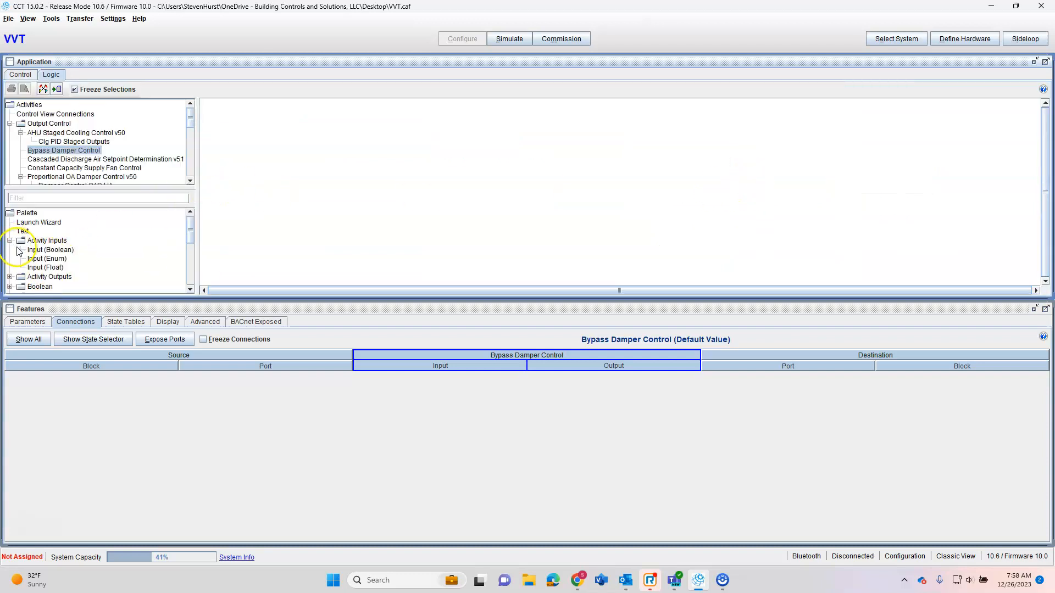
drag(39, 269, 358, 185)
double_click(358, 186)
click(60, 95)
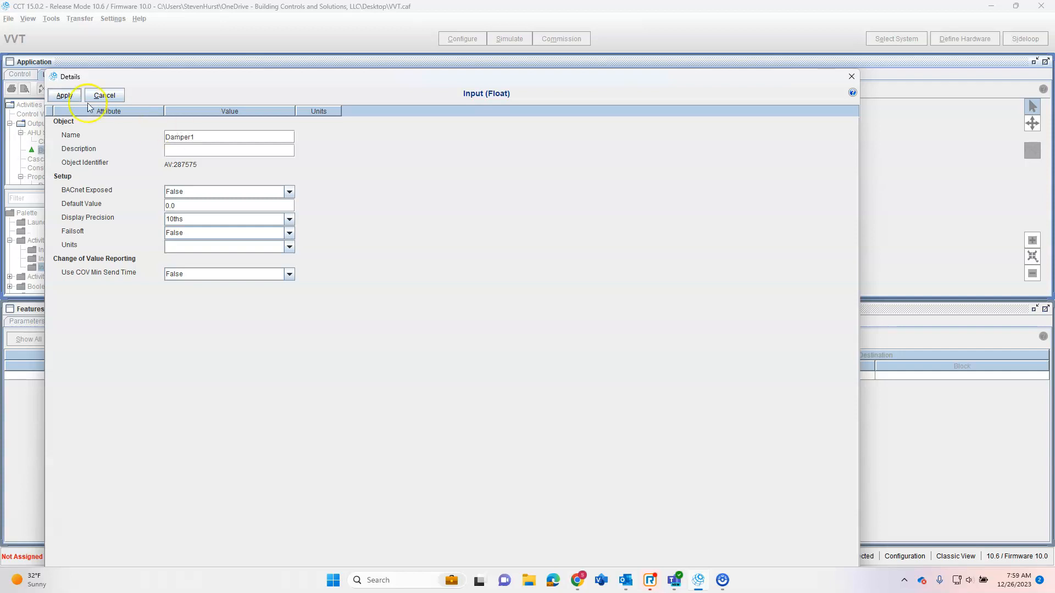
click(64, 95)
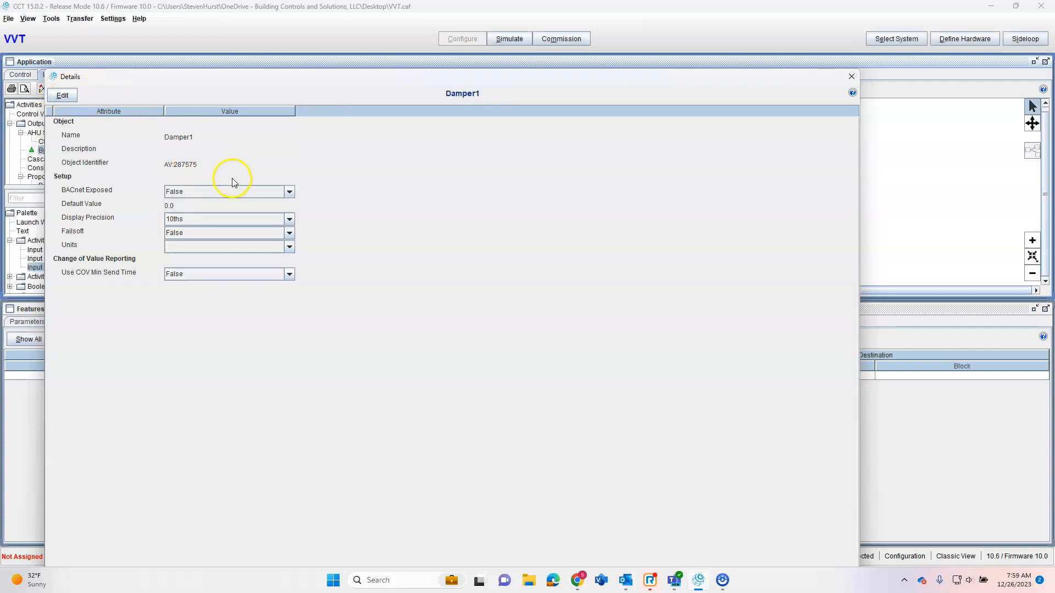
click(851, 77)
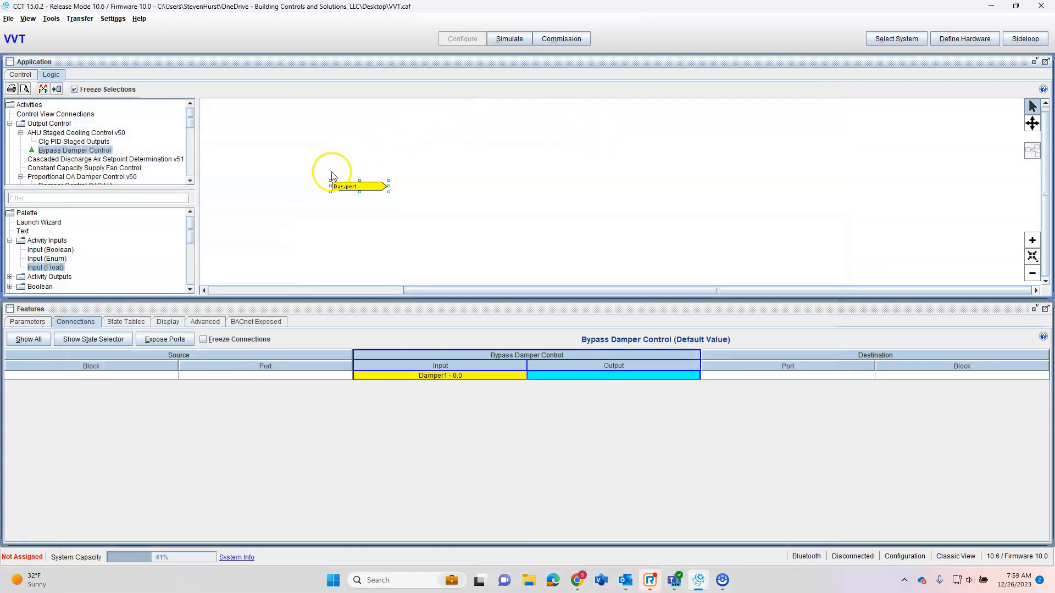
Duplicate the Damper1 input, place the copy directly below it and rename the copy Damper2.
right_click(372, 189)
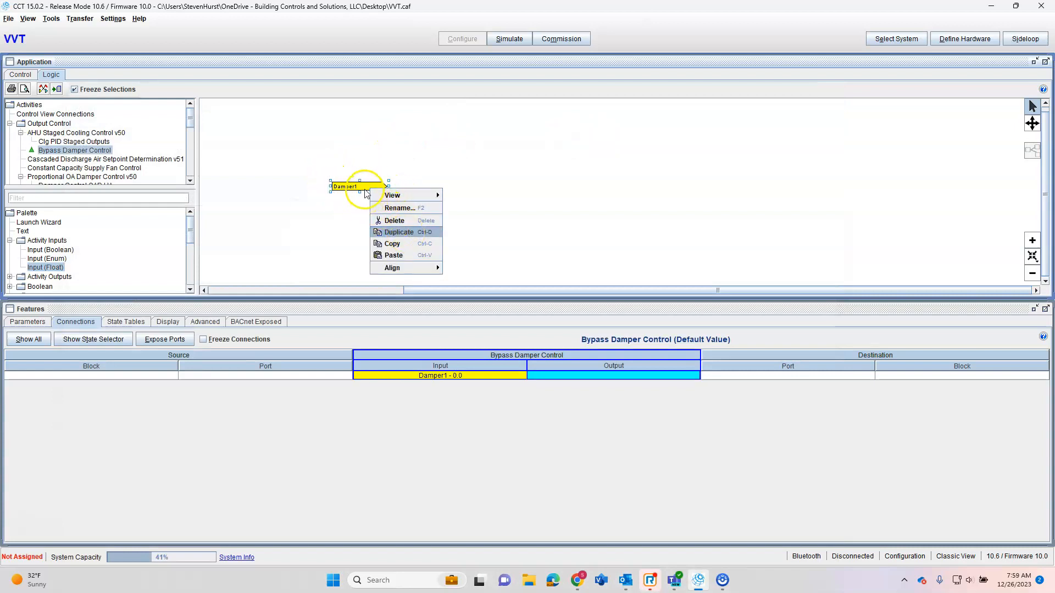
drag(361, 175, 352, 202)
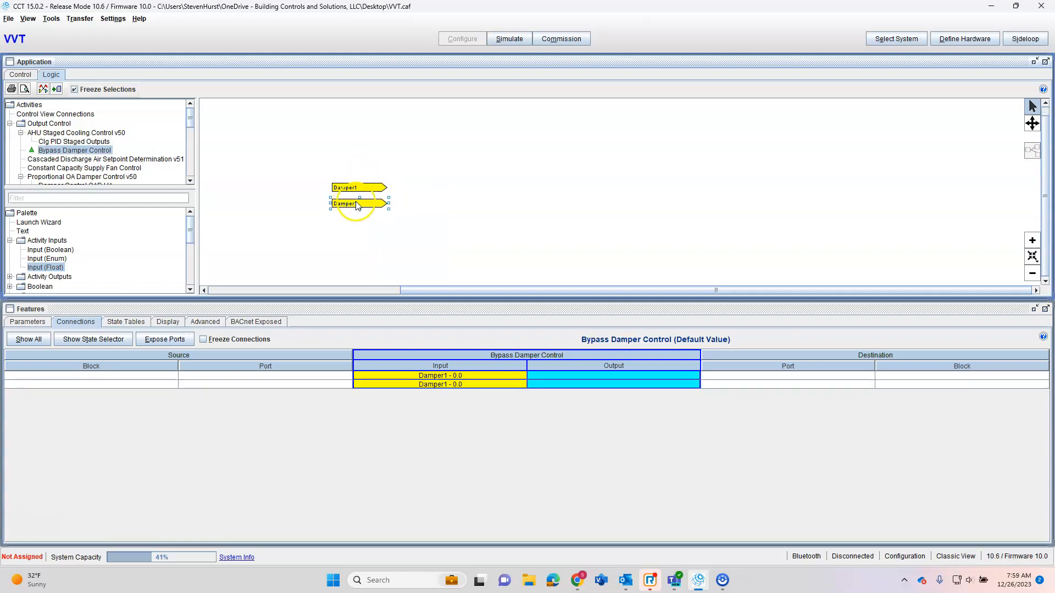
double_click(352, 203)
click(53, 95)
double_click(204, 137)
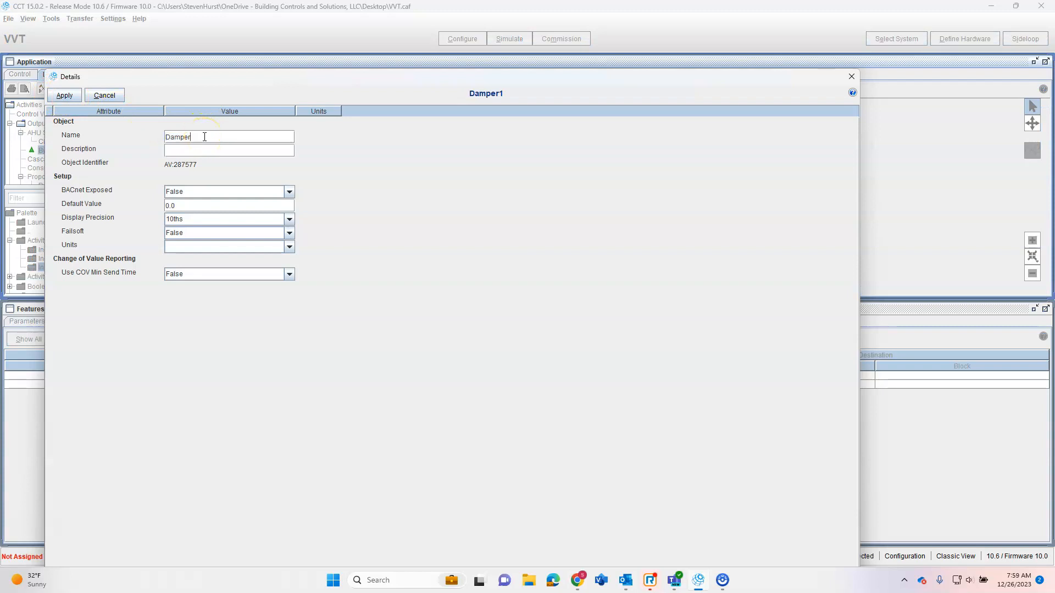
text(Damper2)
click(64, 95)
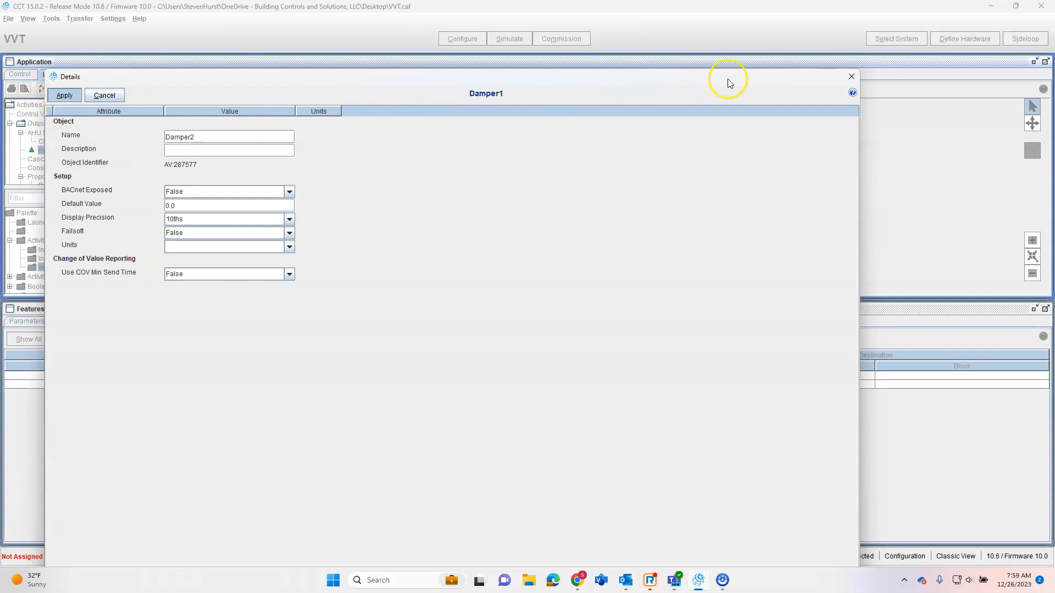
click(851, 77)
Duplicate the Damper2 input, place the copy directly below it and rename the copy Damper3.
right_click(356, 224)
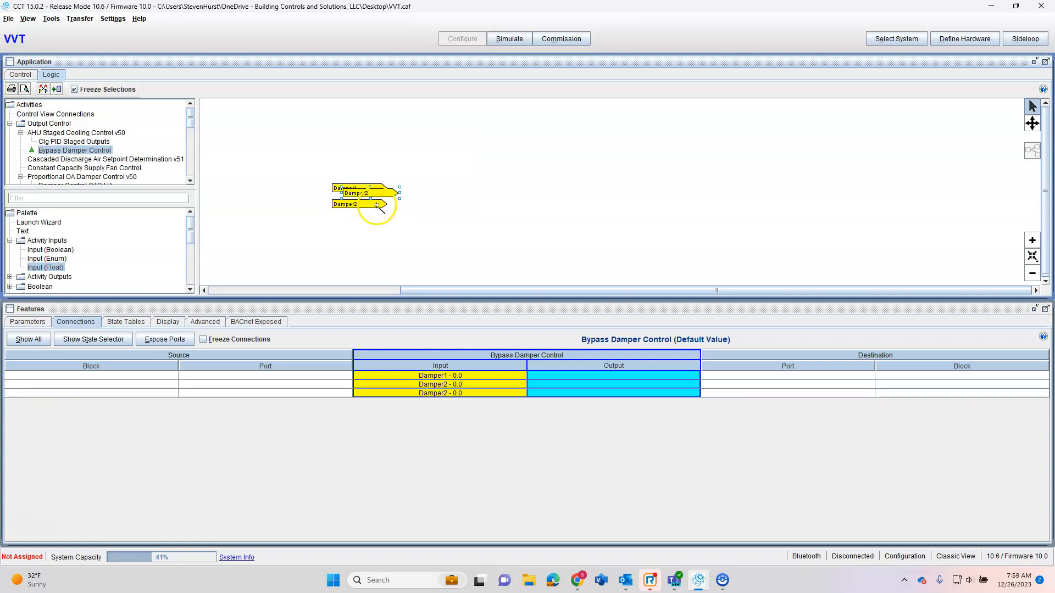
drag(374, 193, 364, 219)
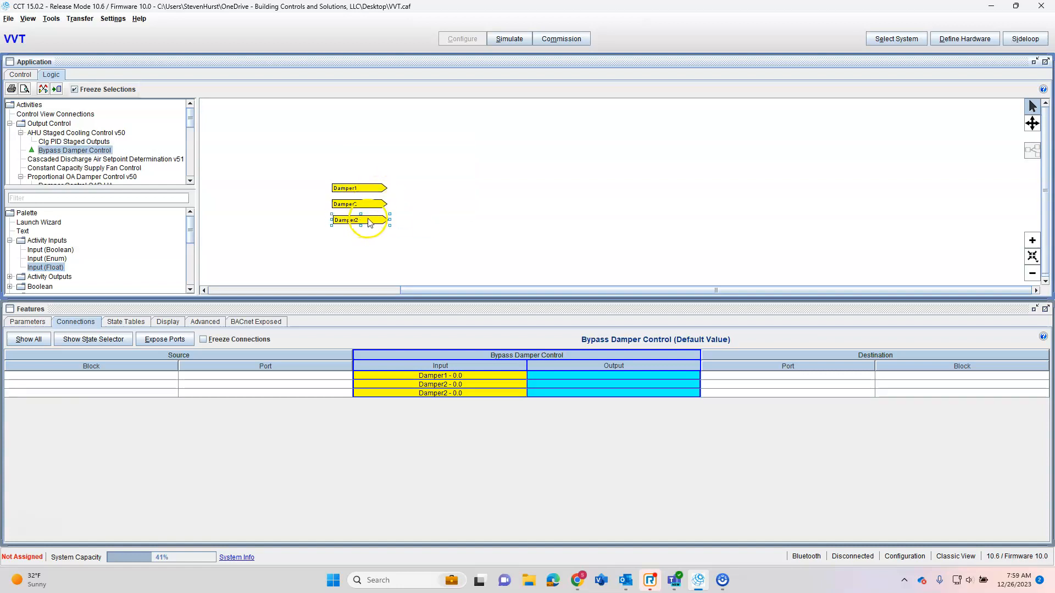
double_click(367, 222)
click(64, 94)
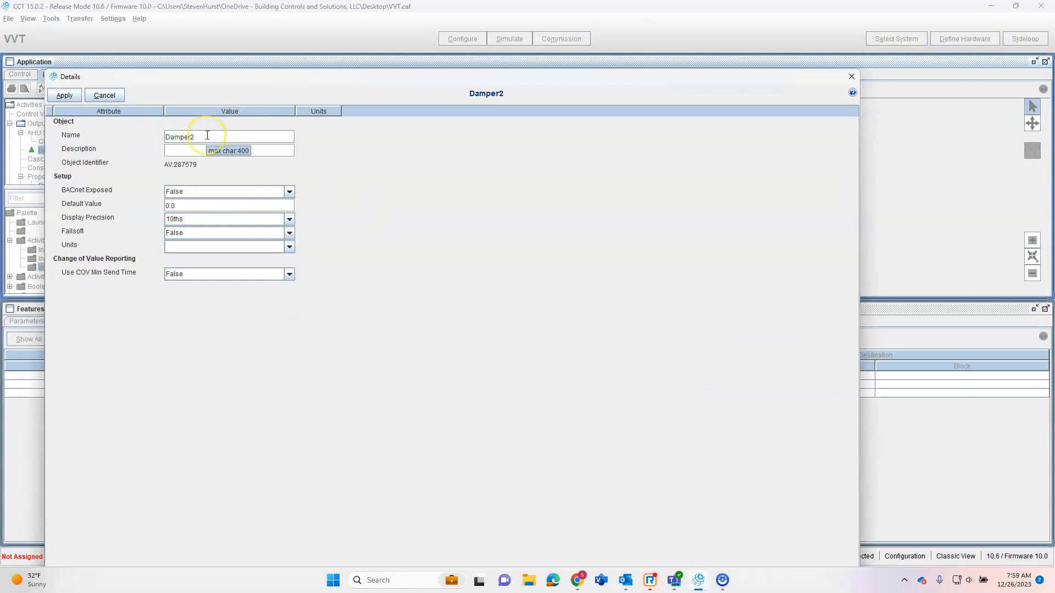
text(3)
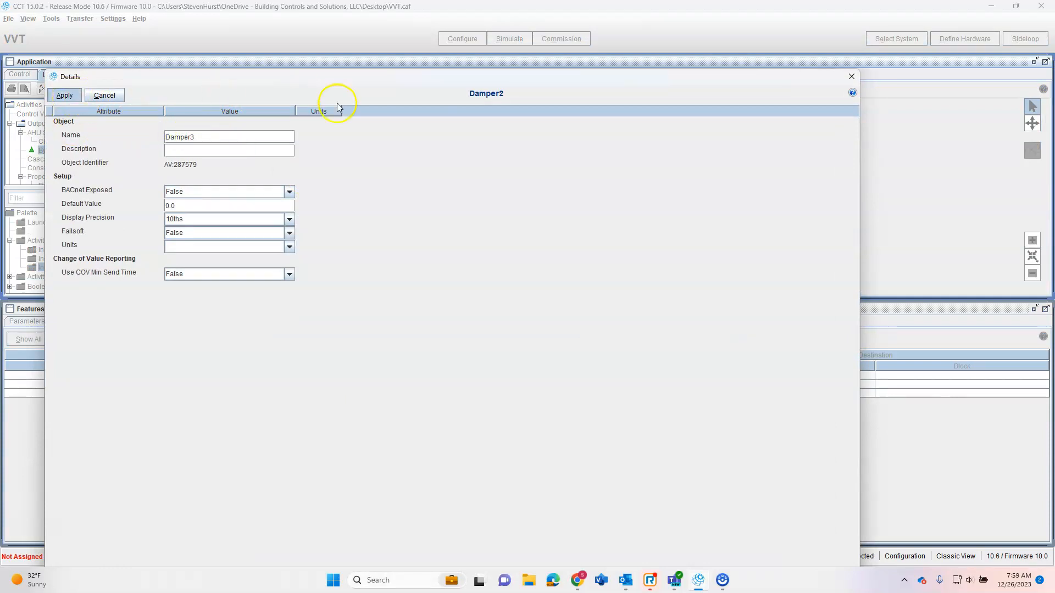
click(851, 76)
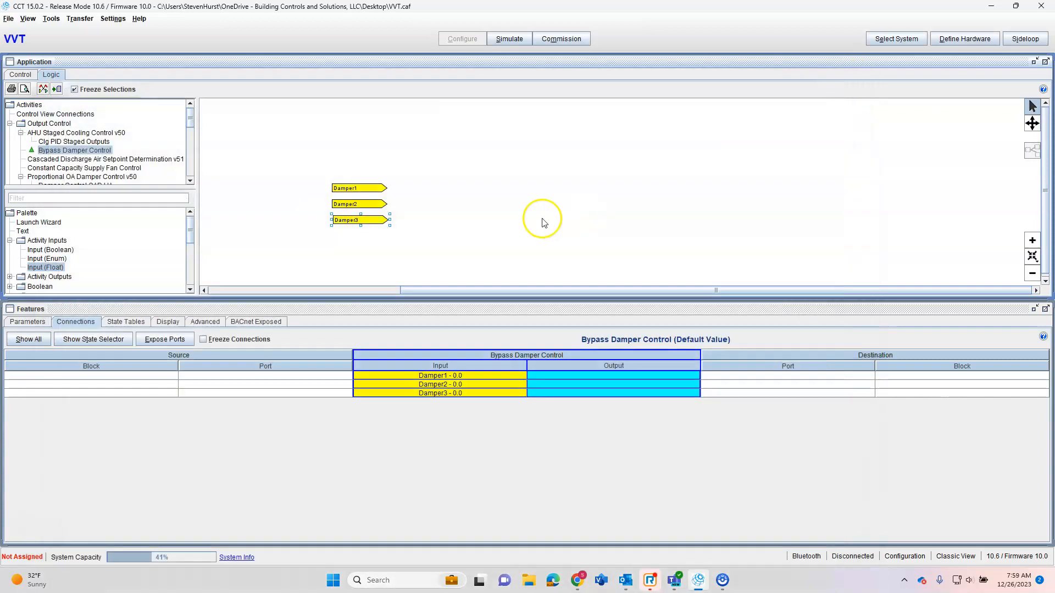
right_click(369, 223)
click(446, 142)
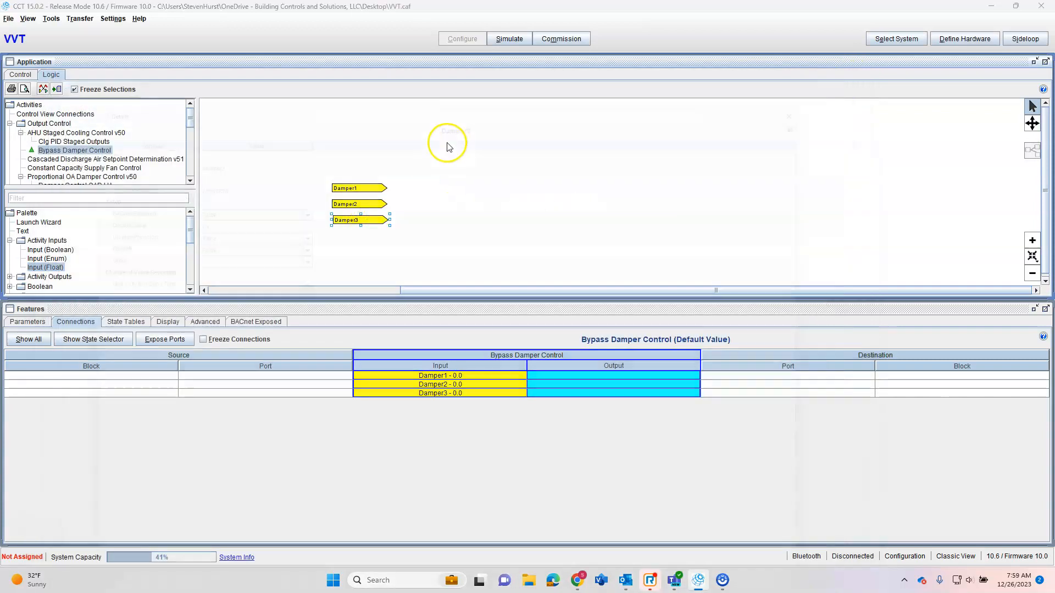
click(62, 95)
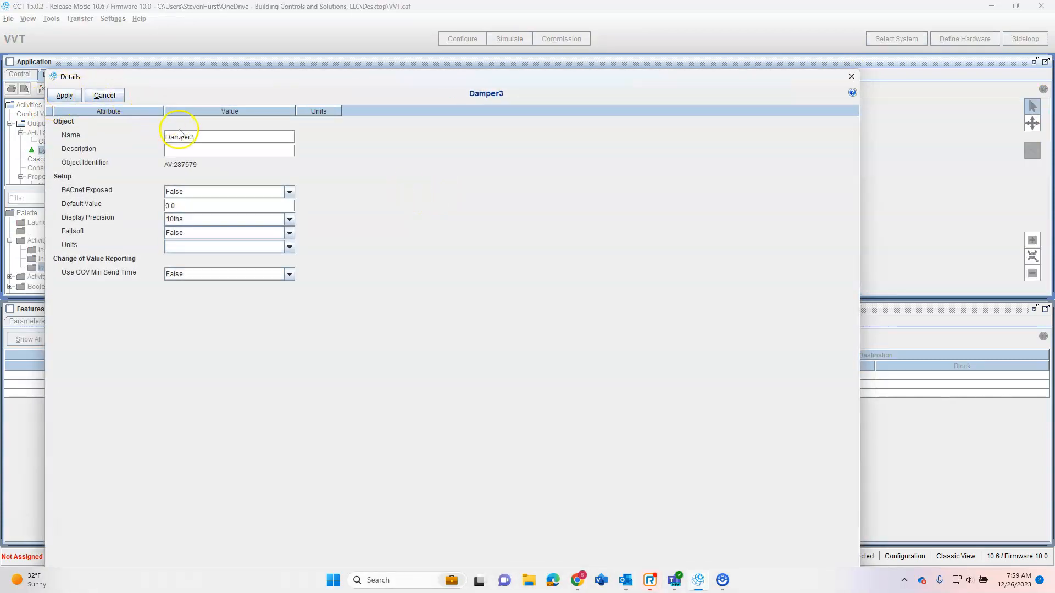
click(850, 77)
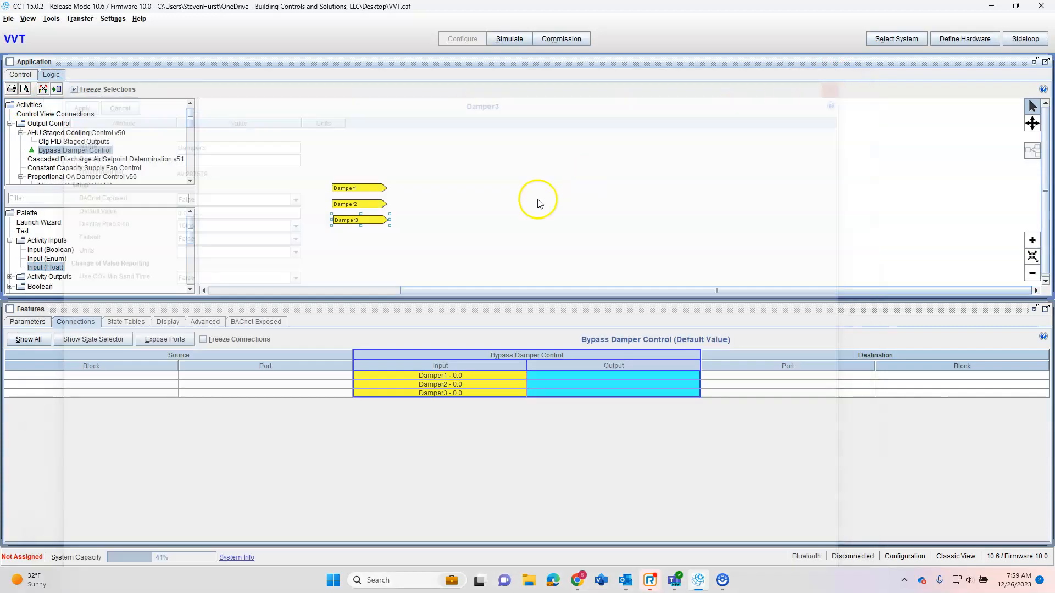
Duplicate the Damper3 input, place the copy directly below it and rename the copy Damper4.
right_click(371, 220)
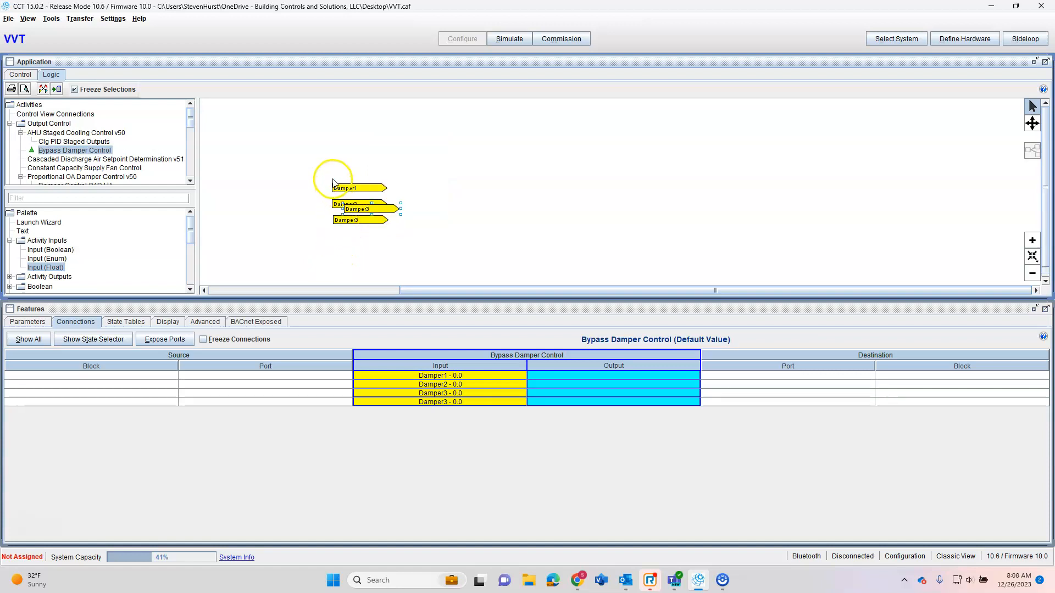
drag(345, 234, 343, 237)
double_click(358, 236)
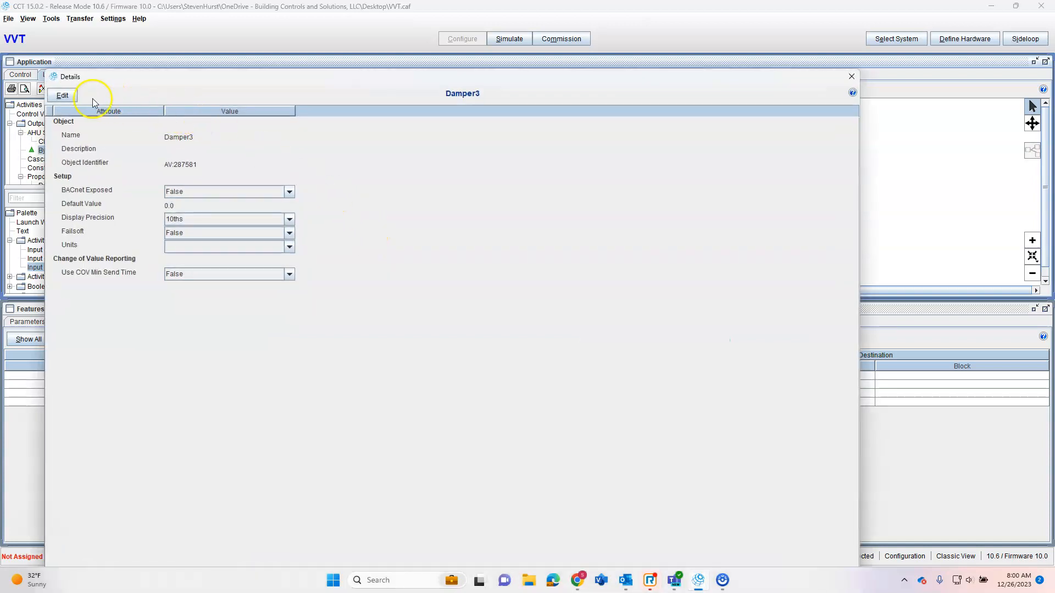
click(63, 95)
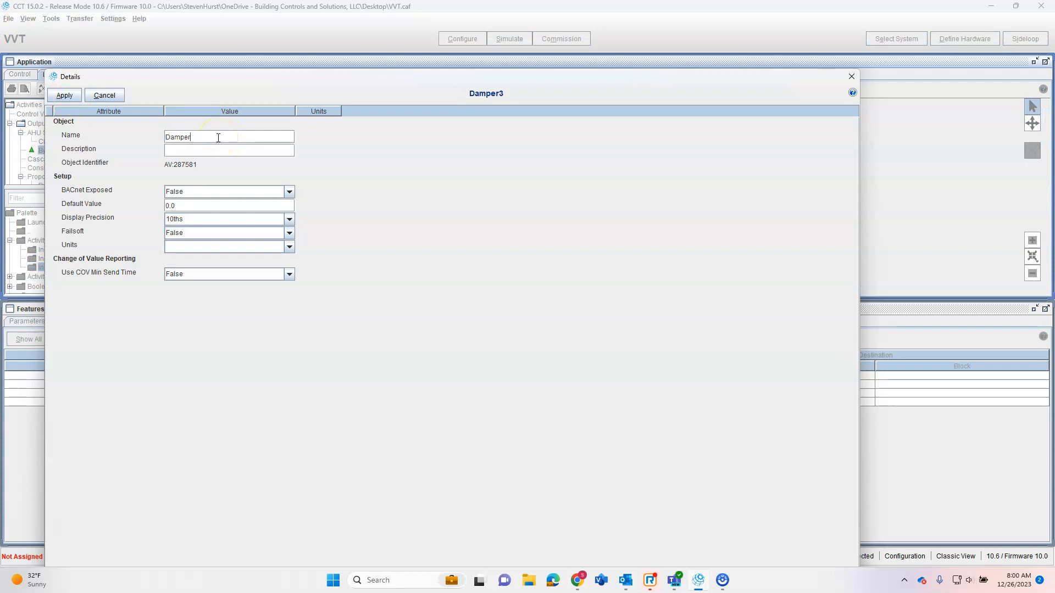
key(Return)
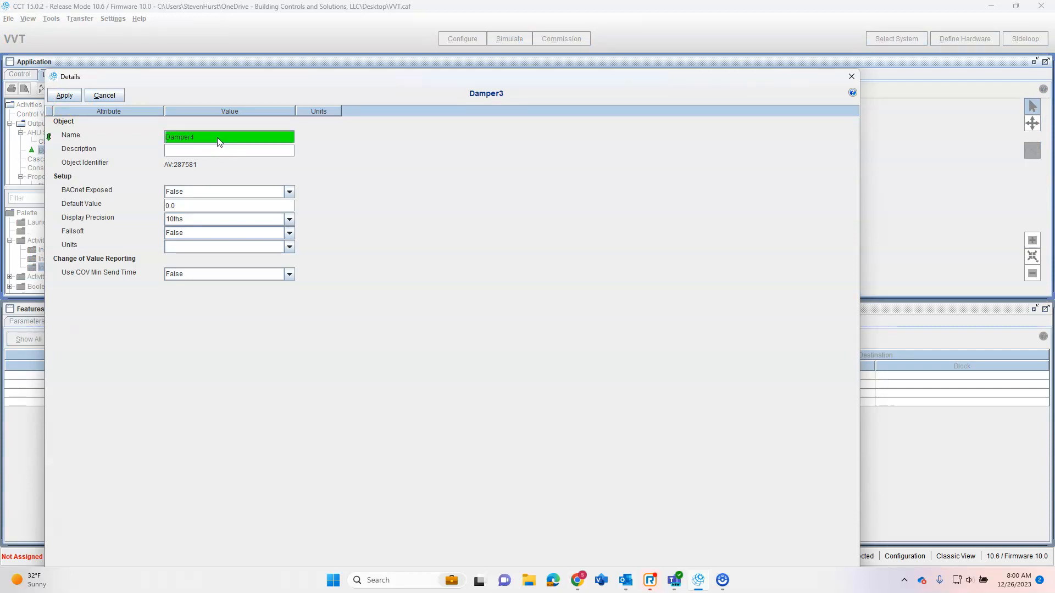
click(70, 98)
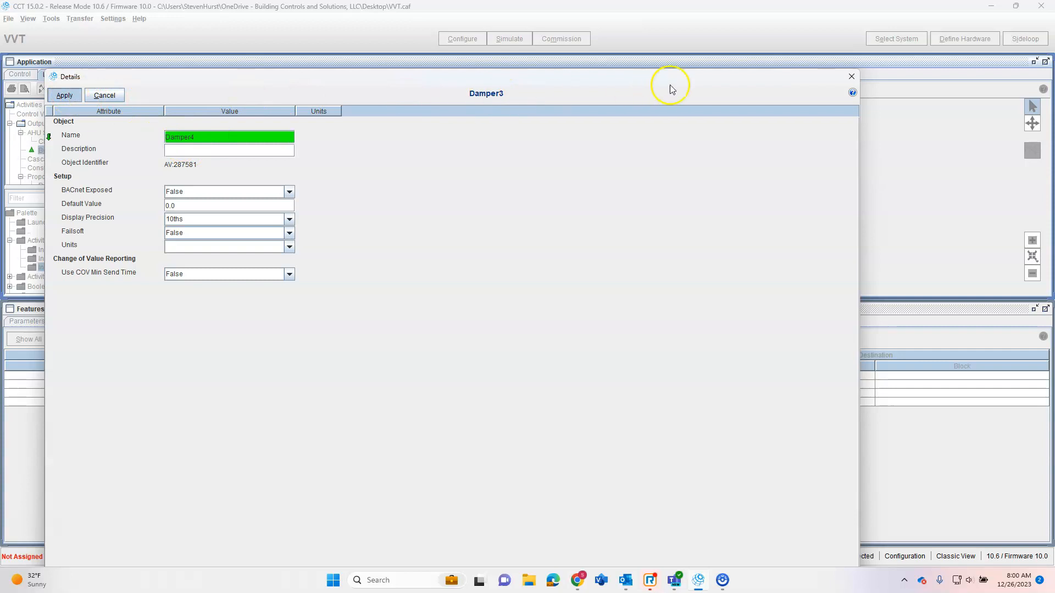
click(851, 77)
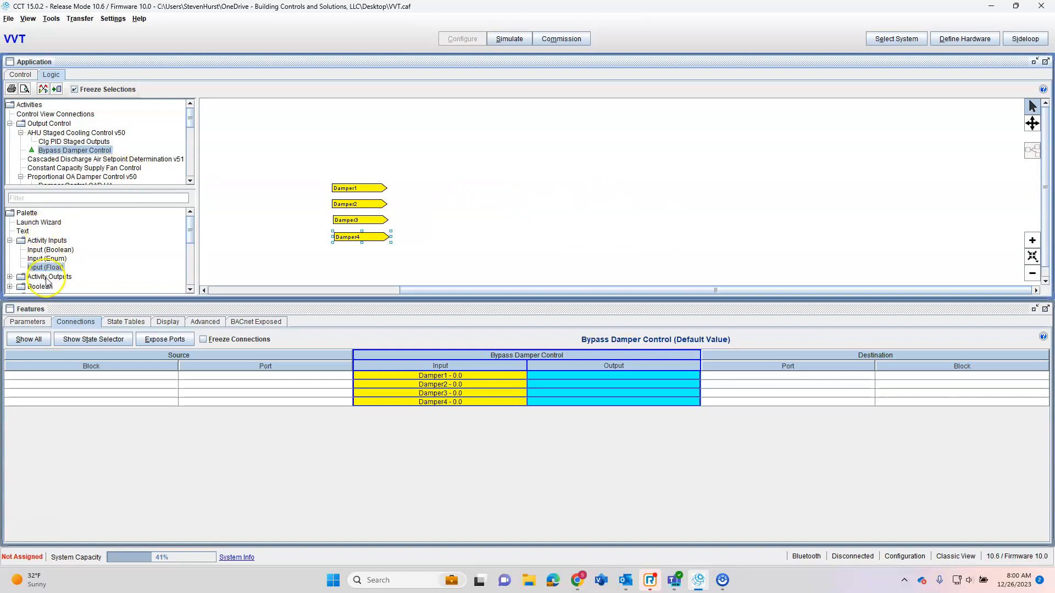
Place a float activity output to the right of the damper inputs and name it BypassDamper.
click(9, 276)
click(64, 290)
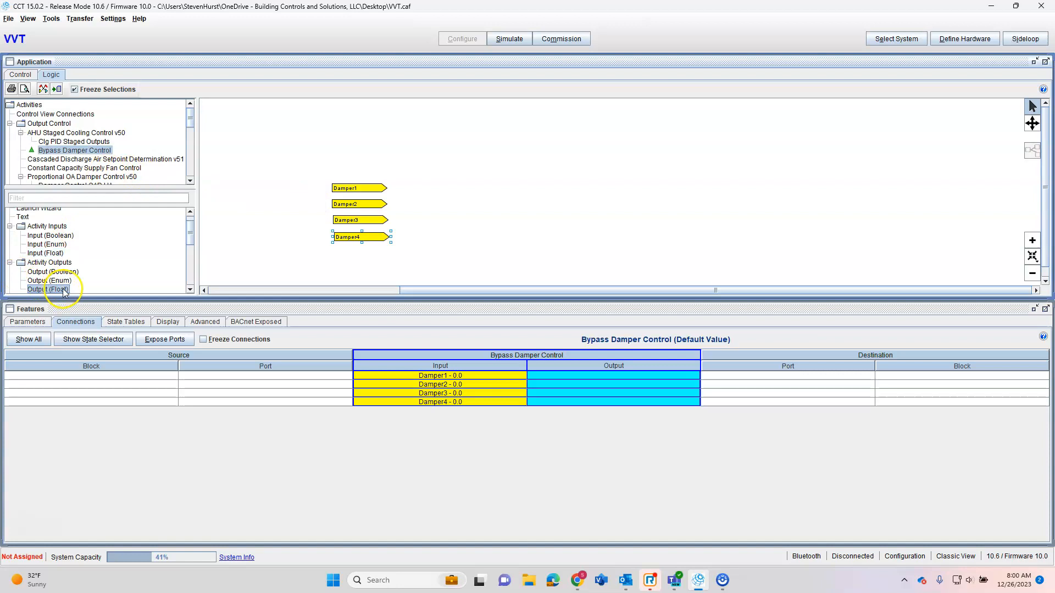
drag(647, 198, 643, 201)
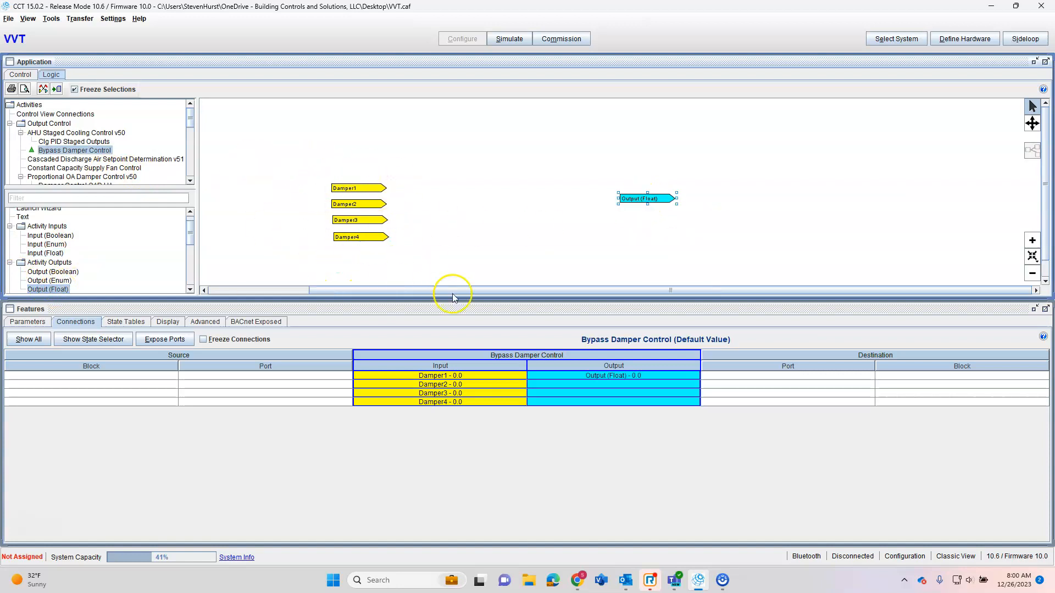
double_click(640, 201)
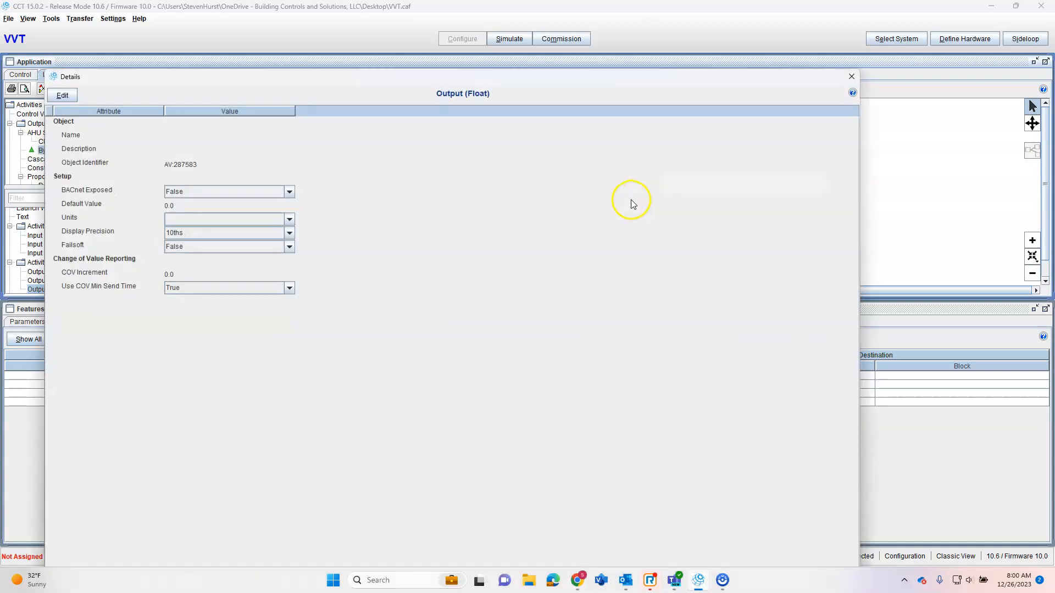
click(70, 97)
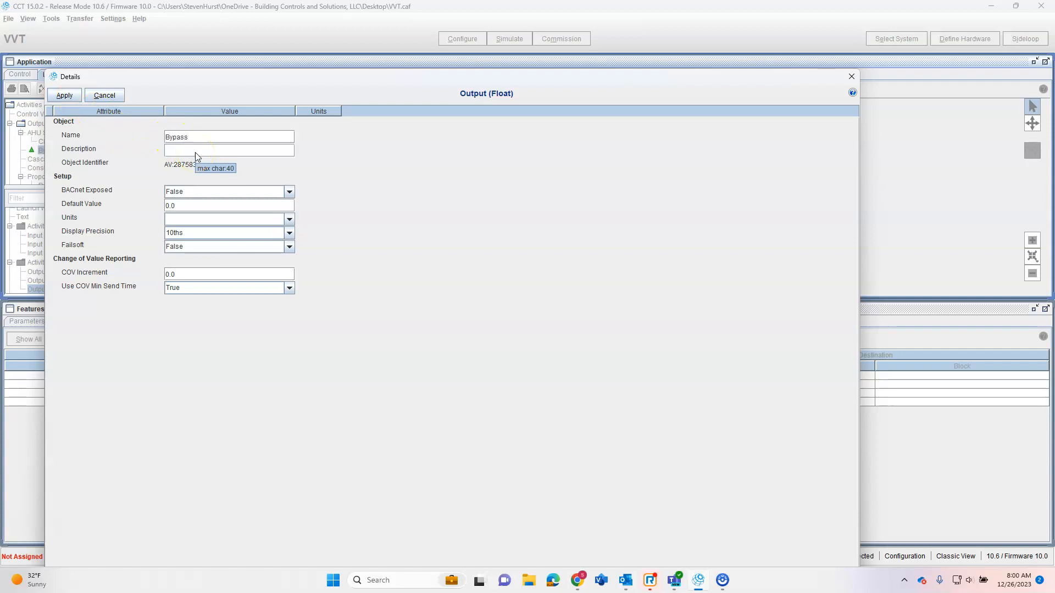
text(Damper)
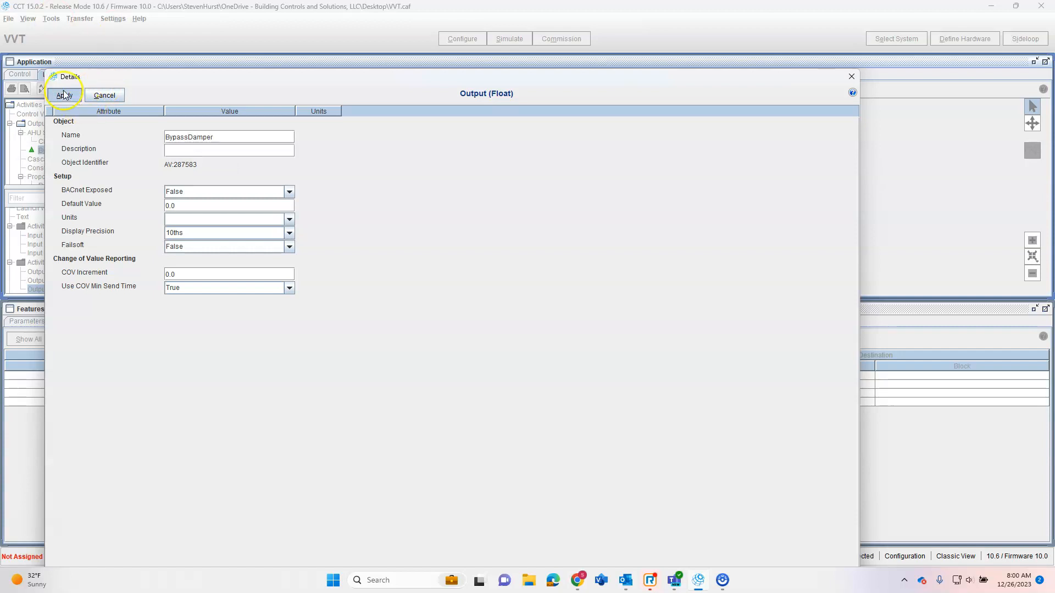
click(852, 77)
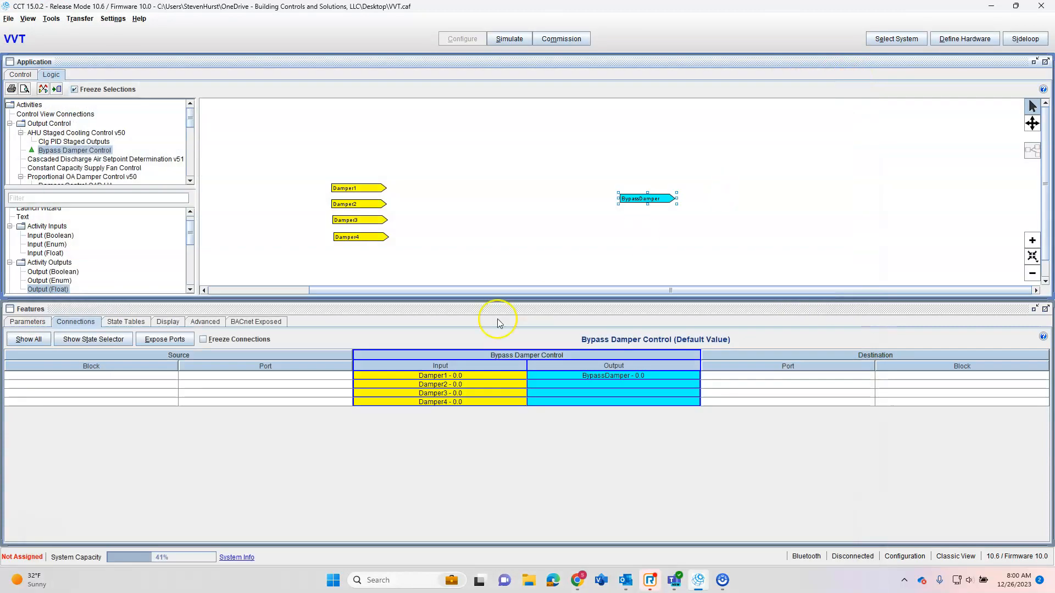
Place an Add math block between the four damper inputs and the BypassDamper output.
right_click(444, 198)
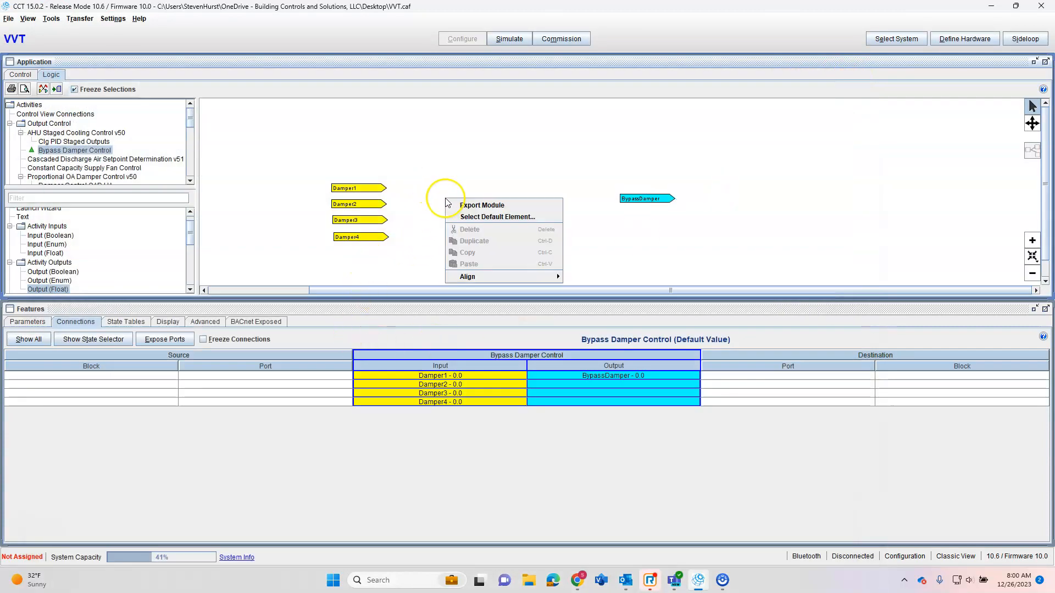
click(482, 162)
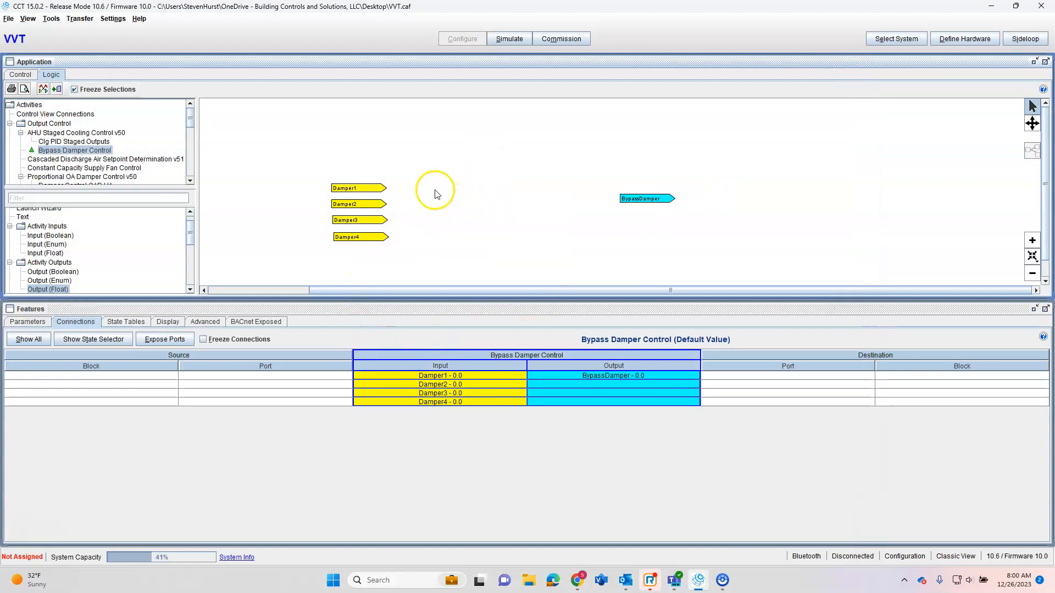
click(111, 198)
text(add)
drag(33, 231, 456, 204)
Give the Add block two additional float inputs and wire Damper1 through Damper4 into its four inputs.
double_click(457, 205)
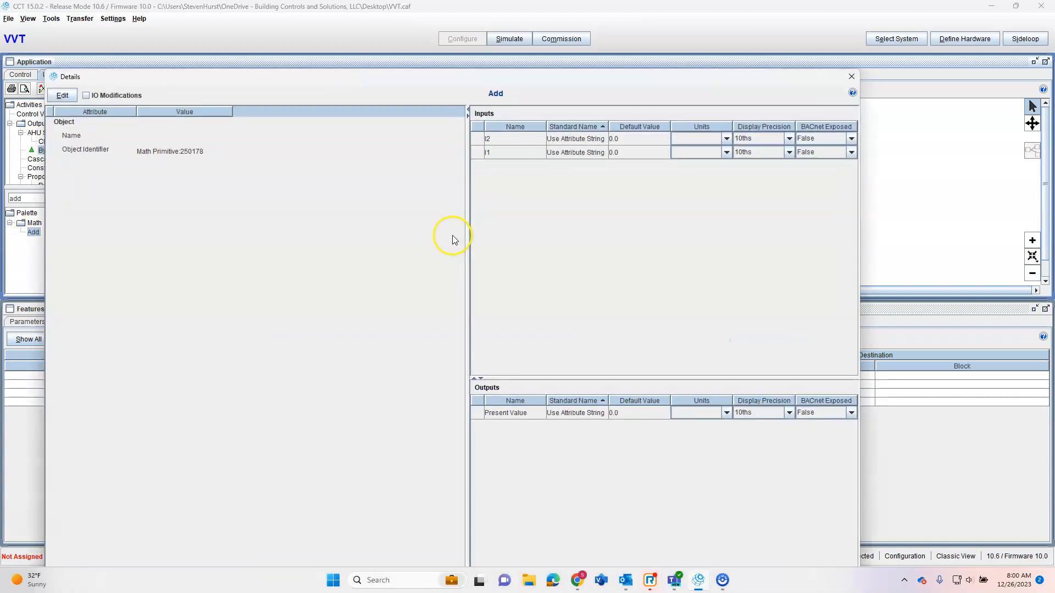
click(851, 77)
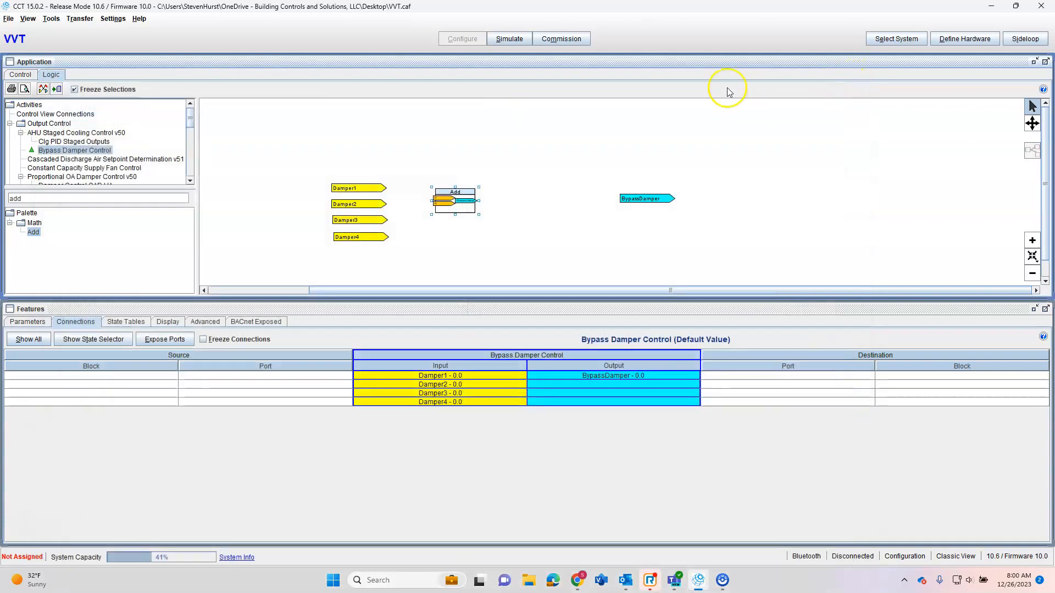
double_click(464, 204)
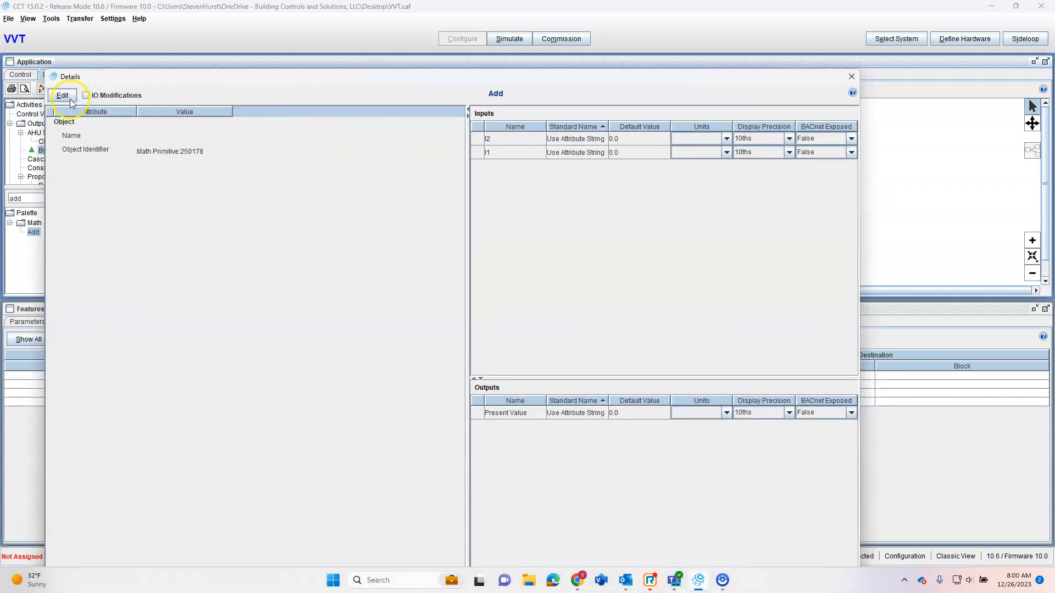
click(85, 96)
click(503, 116)
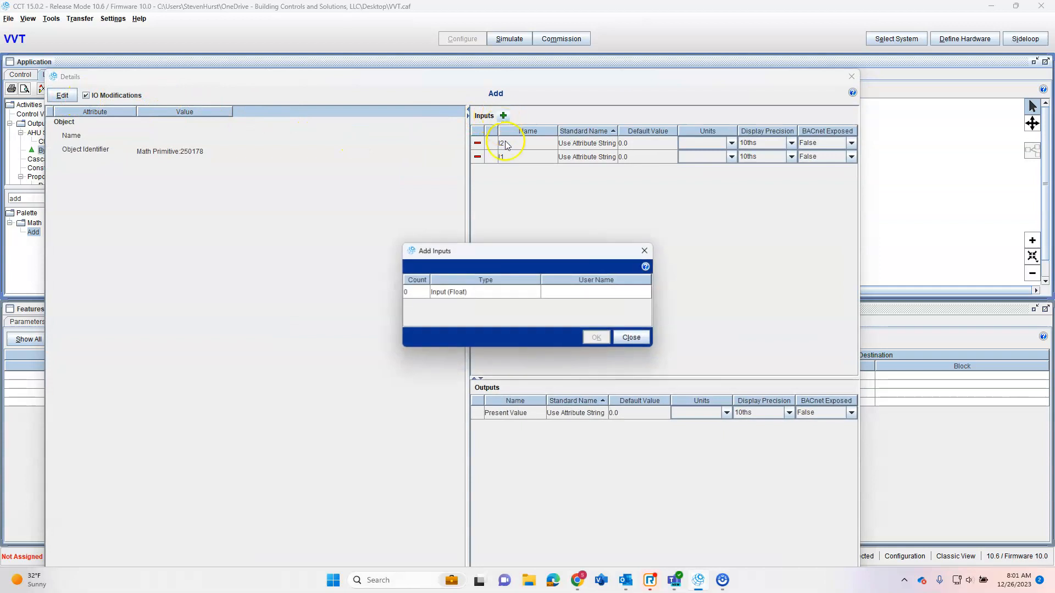
click(429, 290)
click(424, 288)
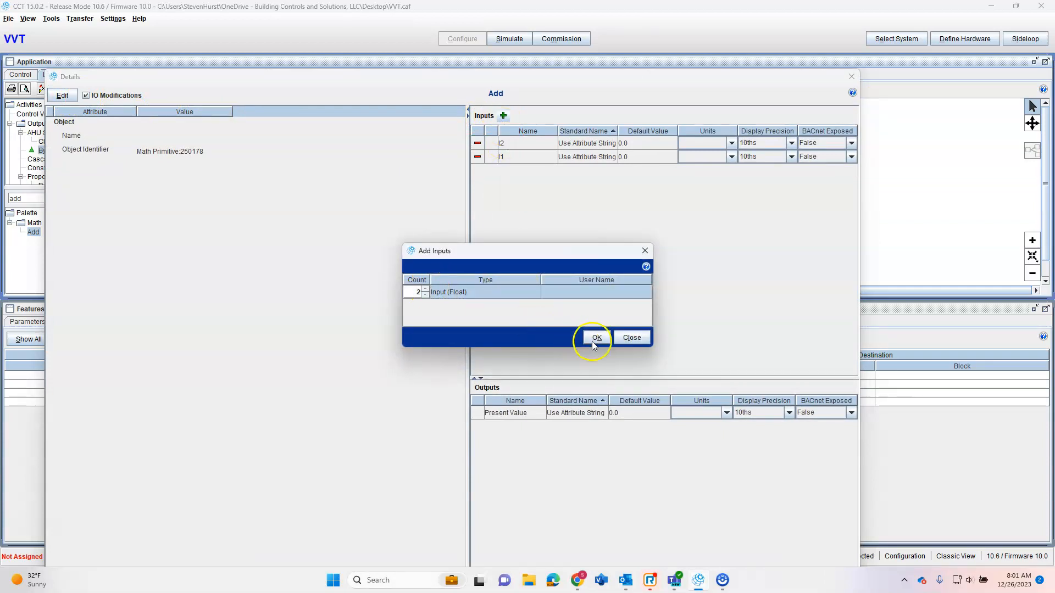
click(596, 337)
click(852, 78)
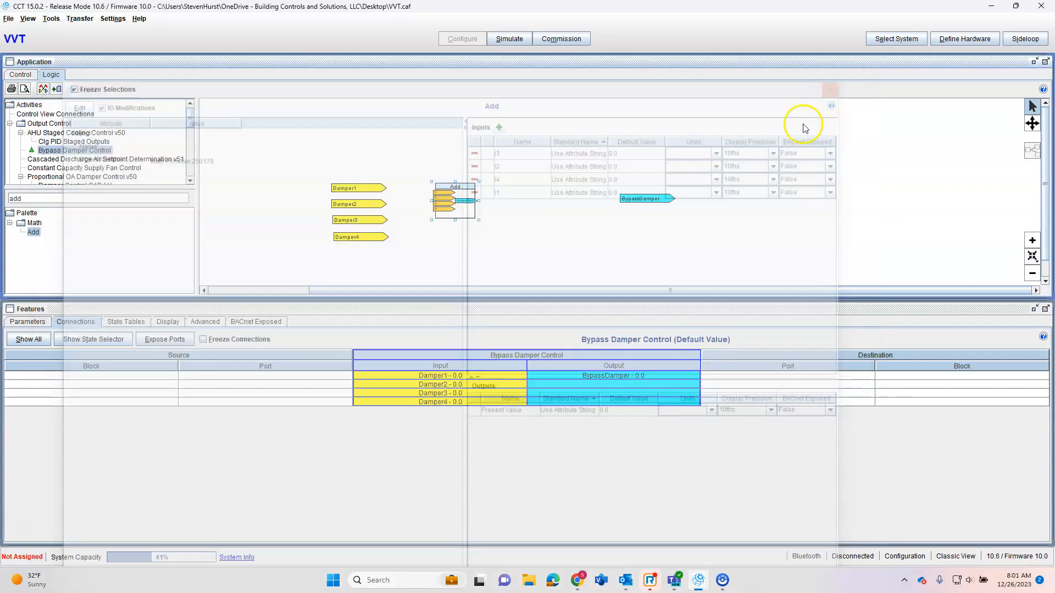
drag(378, 188, 435, 205)
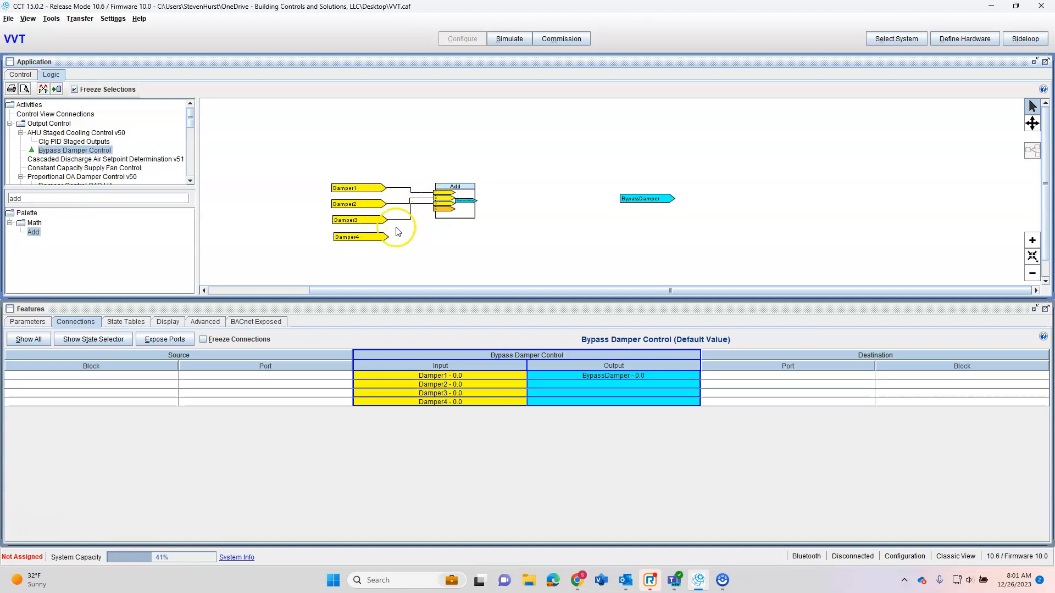
drag(388, 237, 439, 209)
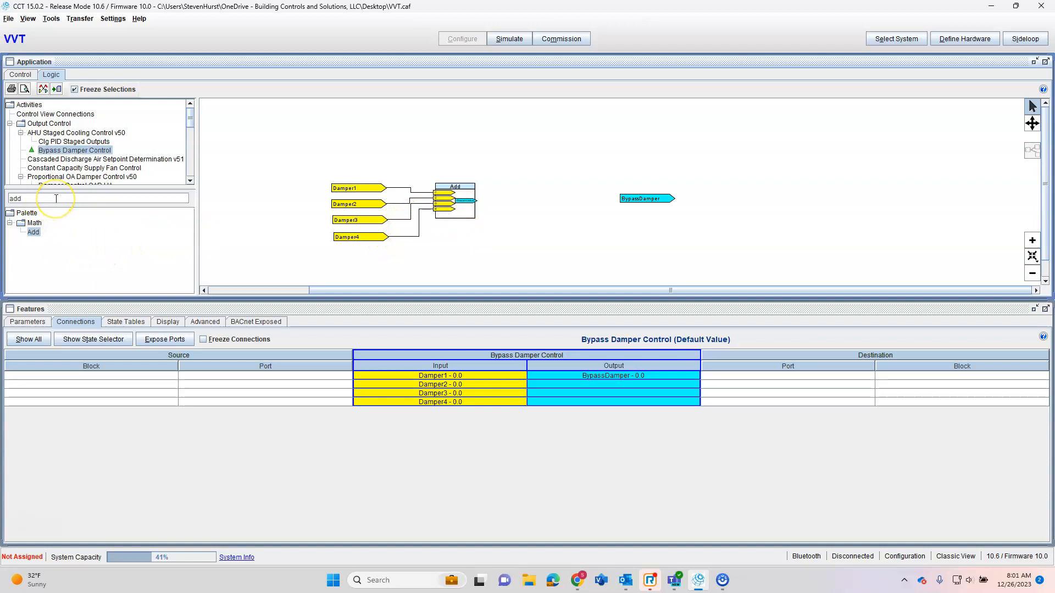
Place a Span calculation block between the Add block and the BypassDamper output.
key(BackSpace)
key(BackSpace)
key(BackSpace)
text(sp)
drag(36, 232, 534, 199)
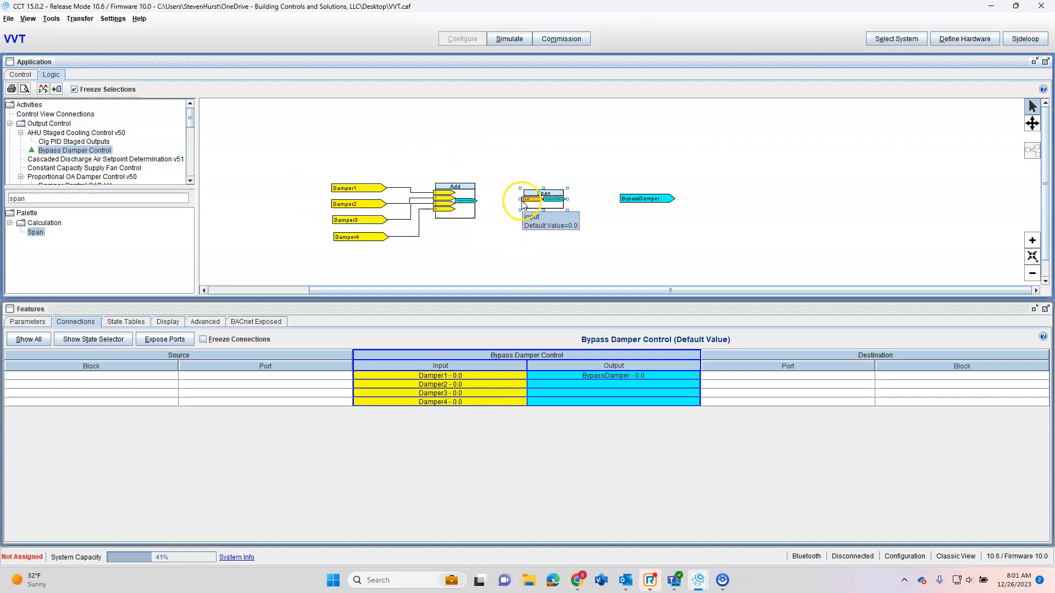
Set the Span's Input Range Low to 320 and Input Range High to 40, and wire it between Add and BypassDamper.
double_click(552, 209)
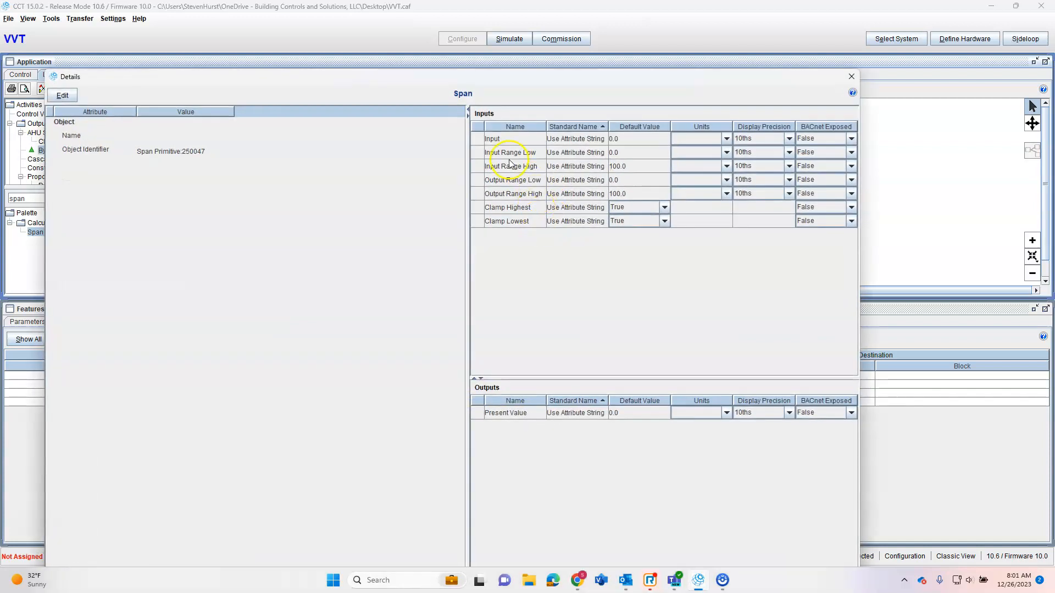
click(63, 97)
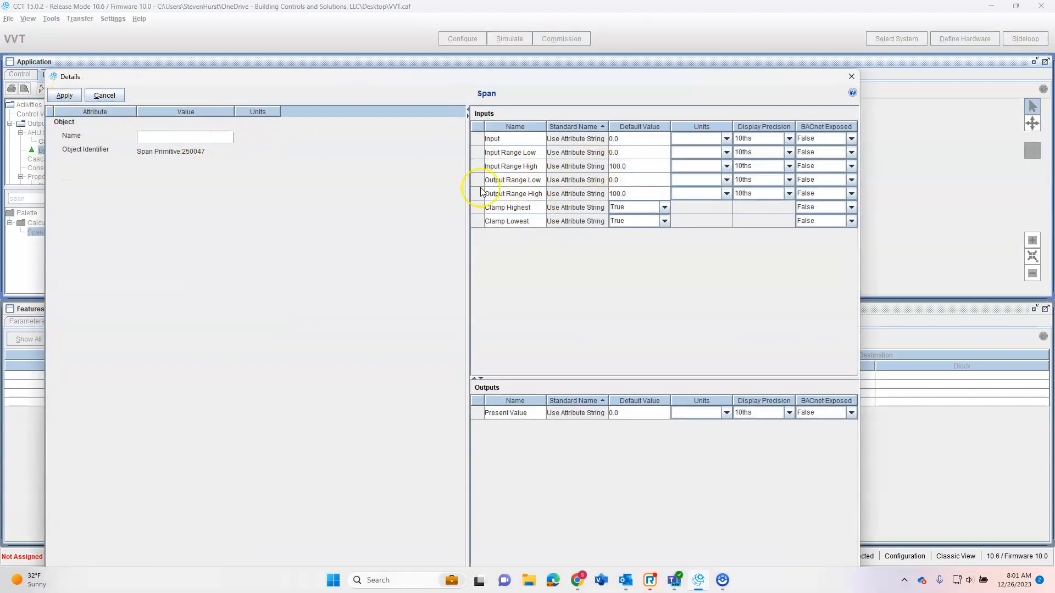
click(643, 147)
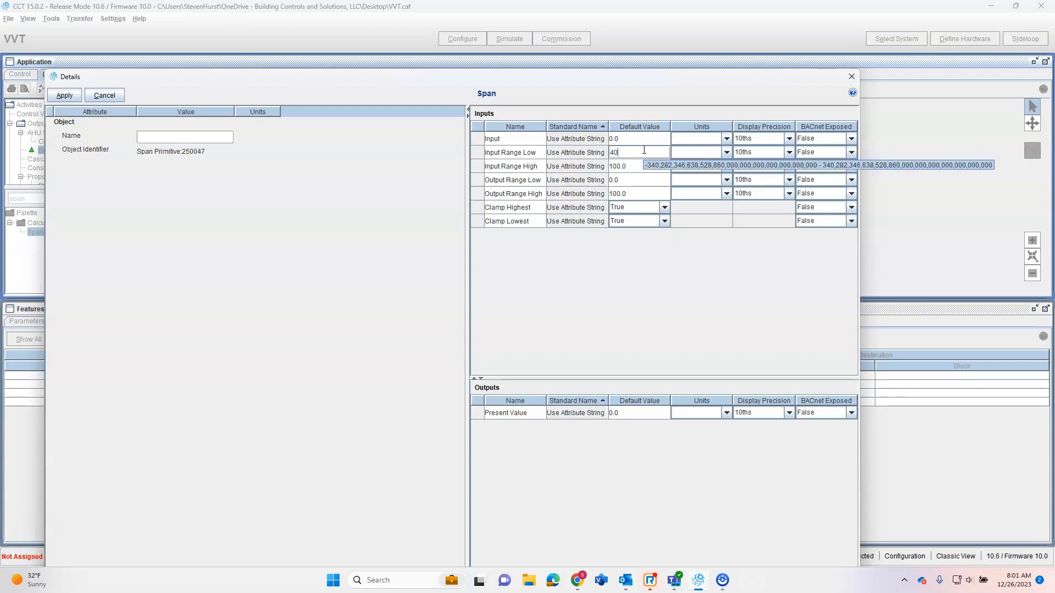
drag(653, 152, 594, 154)
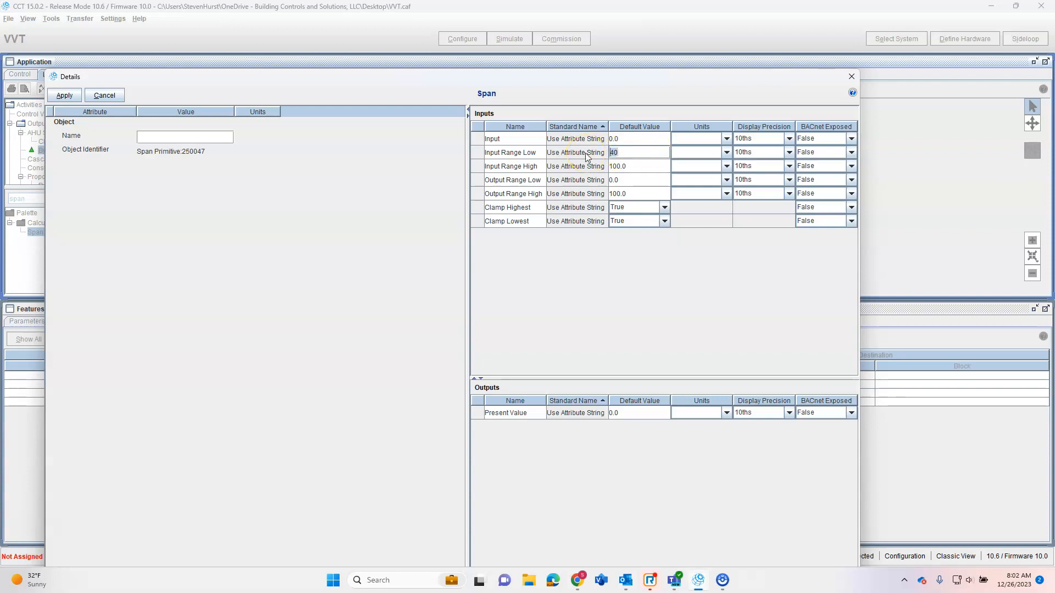
click(642, 165)
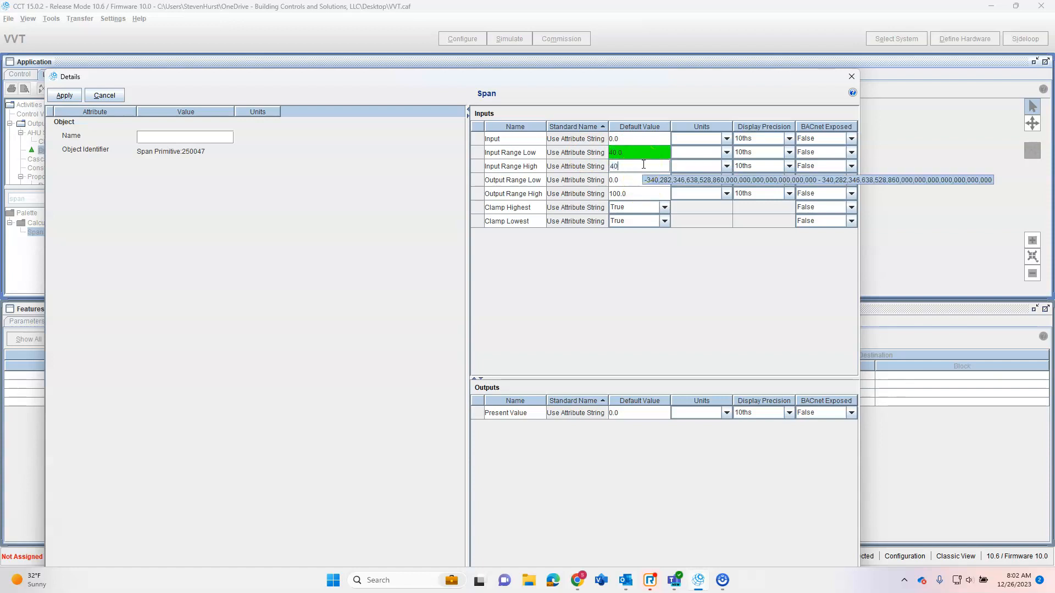
text(40)
click(652, 152)
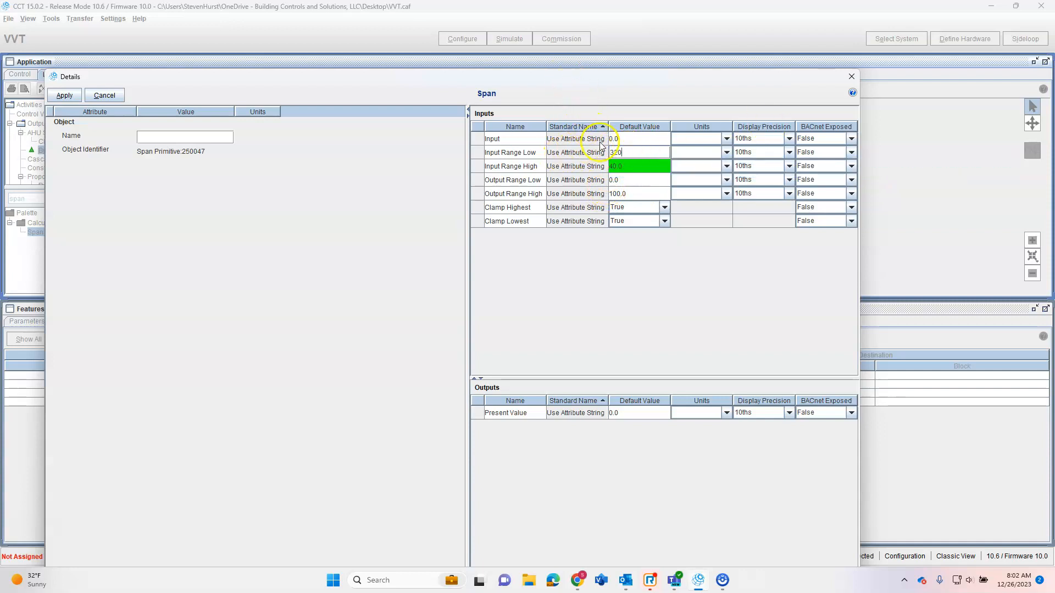
key(Return)
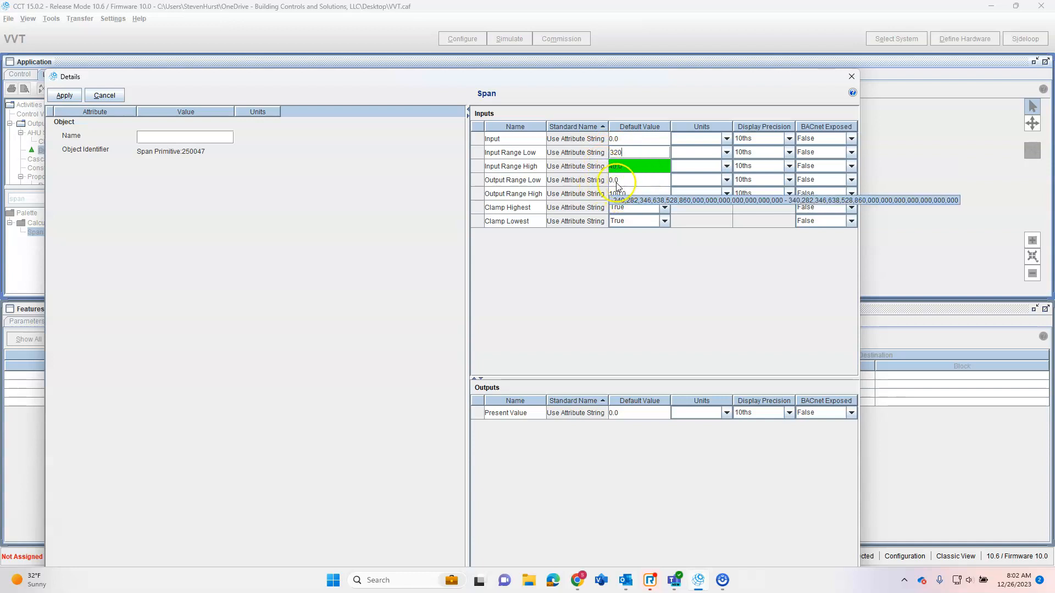
click(616, 171)
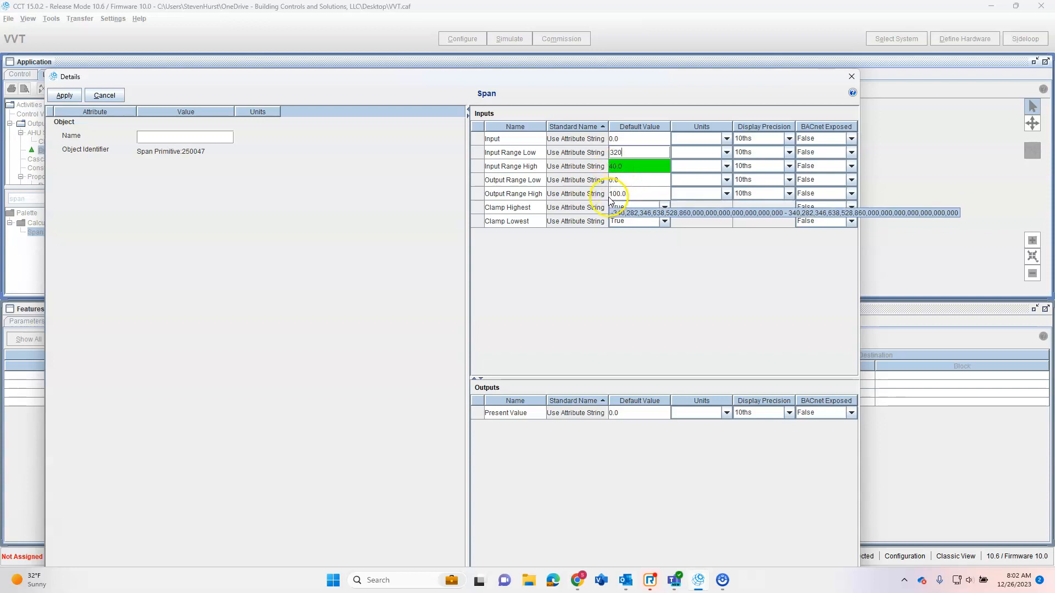
click(64, 95)
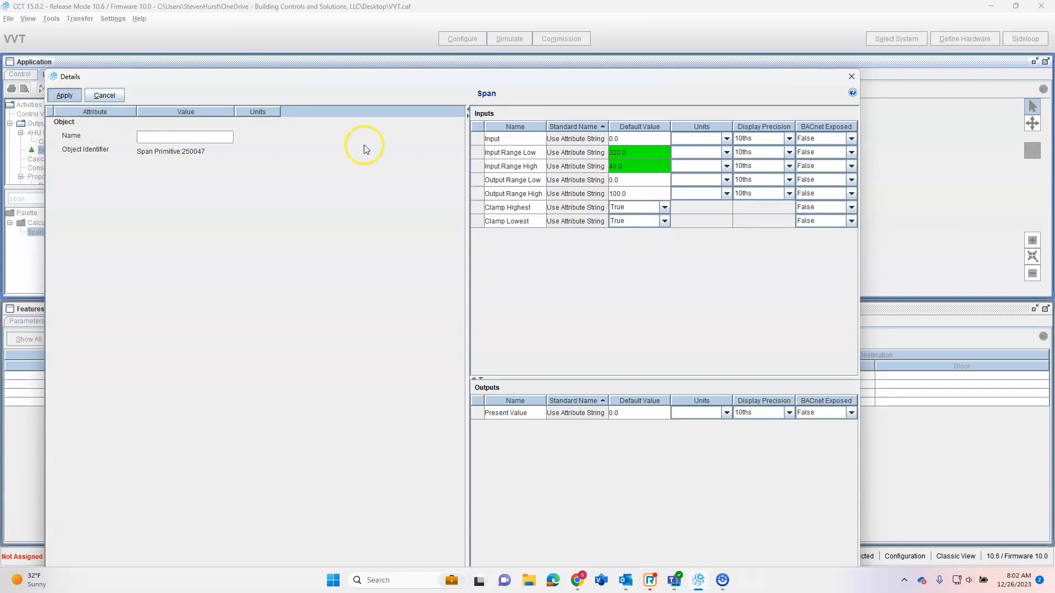
click(851, 76)
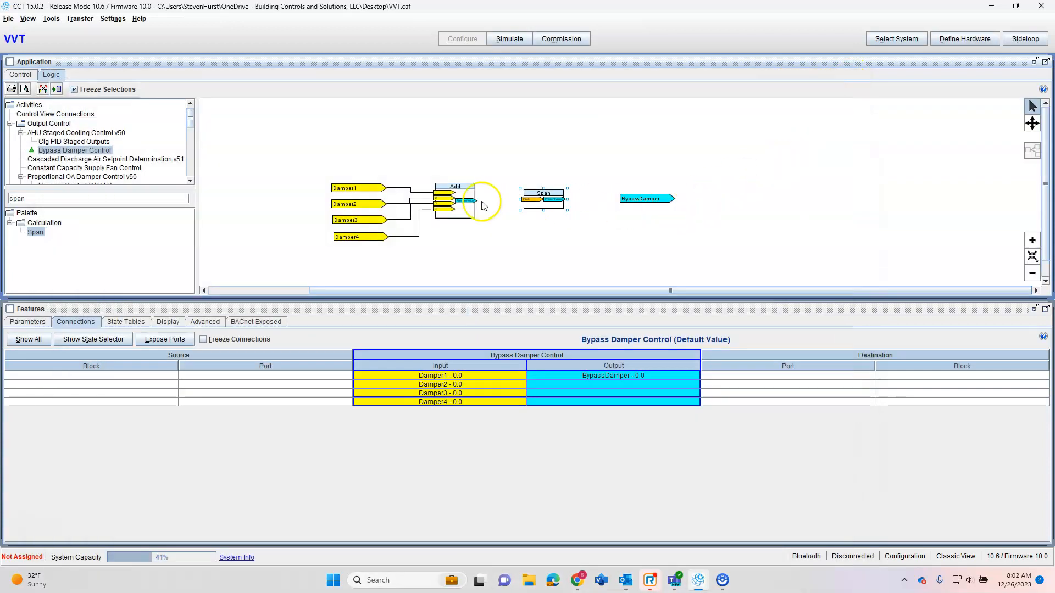
drag(475, 199, 631, 201)
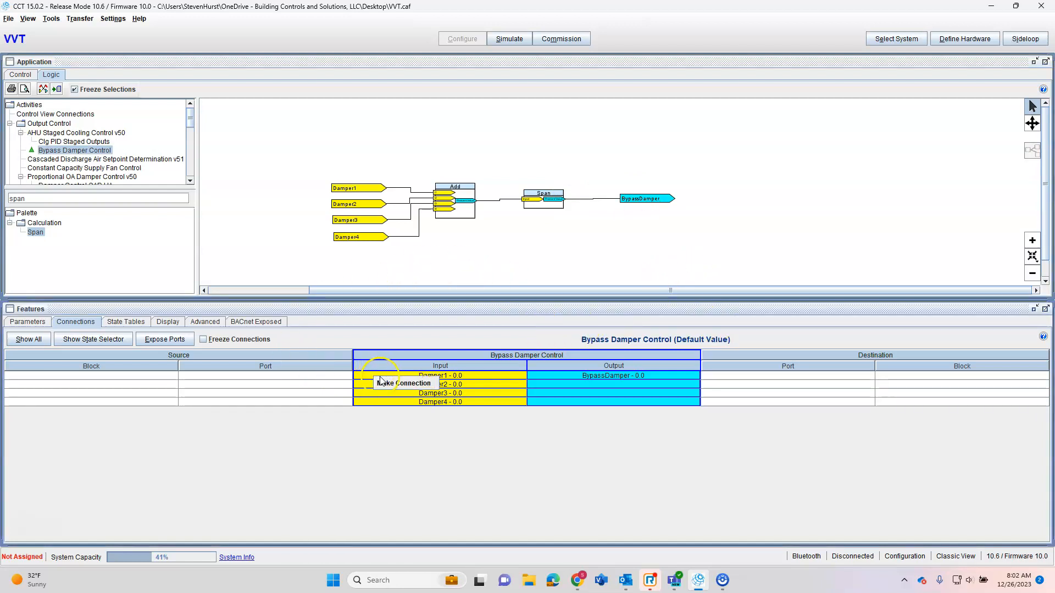
Connect the module's Damper1 input to the Damper port of Zone 1 Control.
click(380, 379)
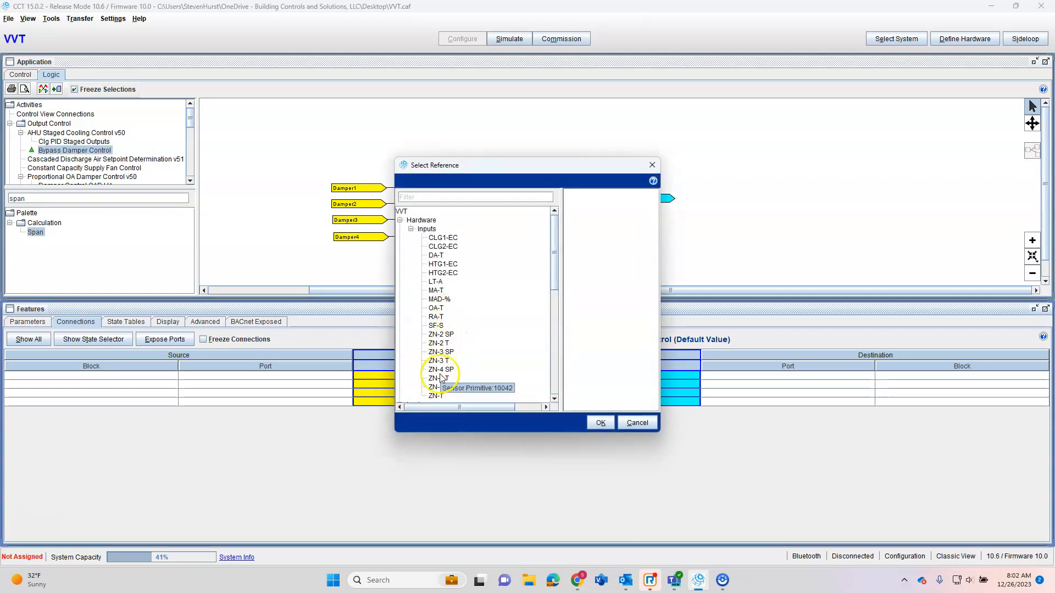
scroll(442, 376, down, 7)
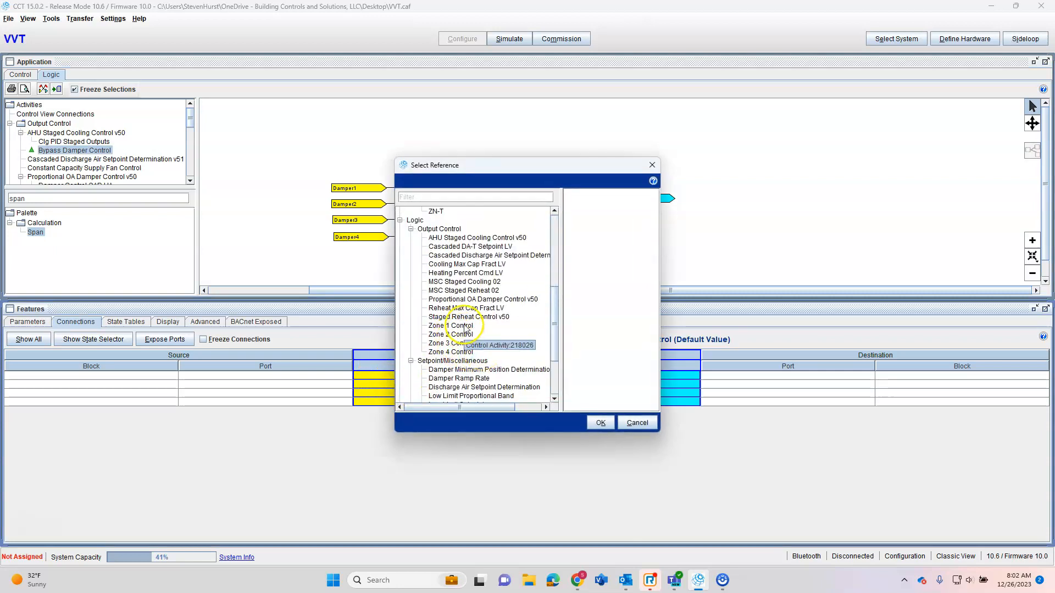
click(465, 326)
click(600, 422)
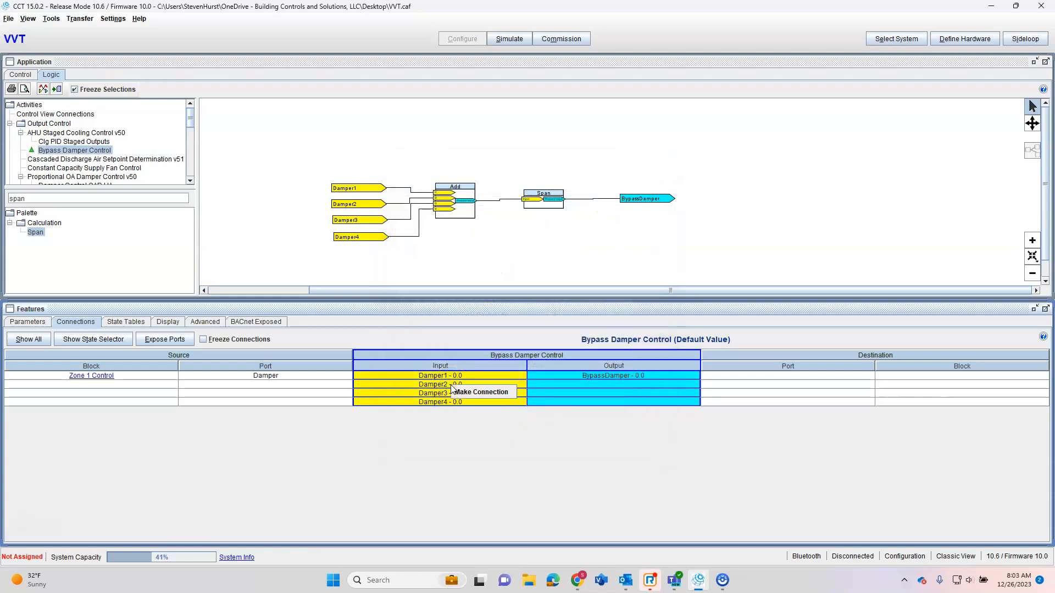
Connect the module's Damper2 input to the Damper port of Zone 2 Control.
double_click(452, 389)
scroll(473, 329, down, 6)
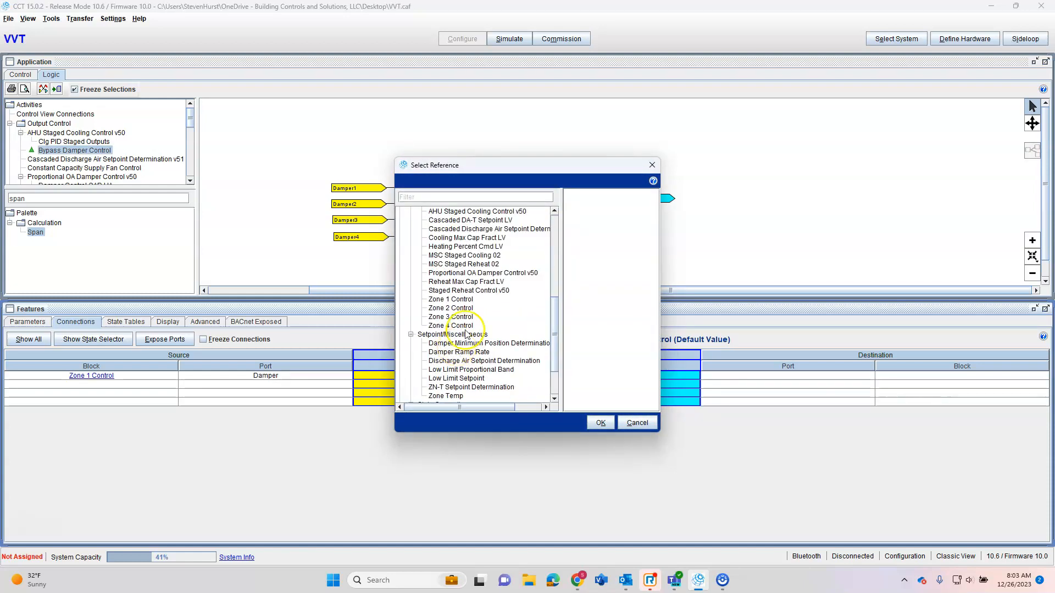
click(452, 308)
click(601, 430)
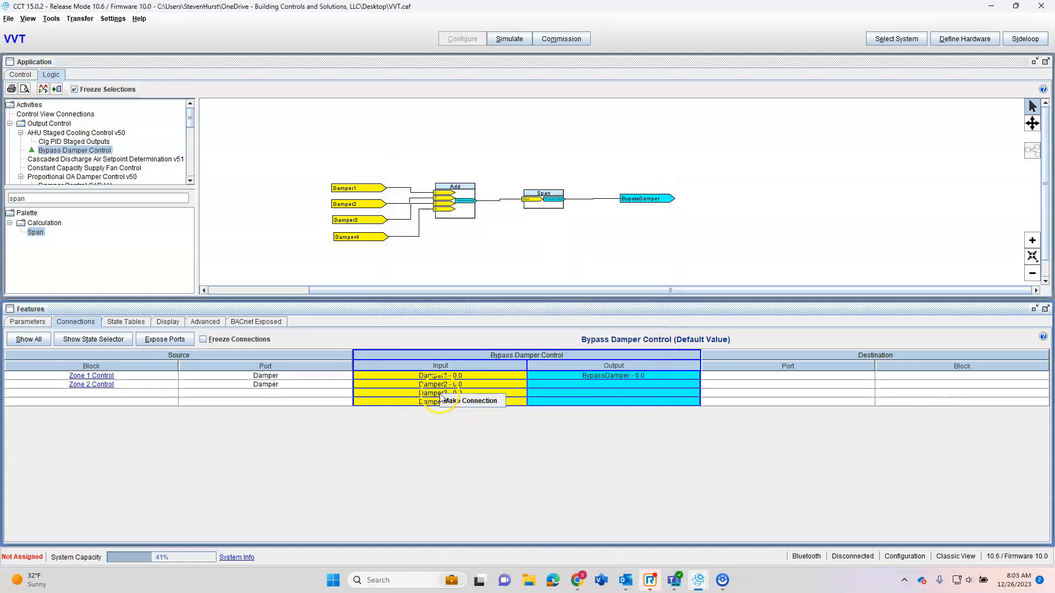
Connect the module's Damper3 input to the Damper port of Zone 3 Control.
double_click(442, 393)
scroll(461, 345, down, 10)
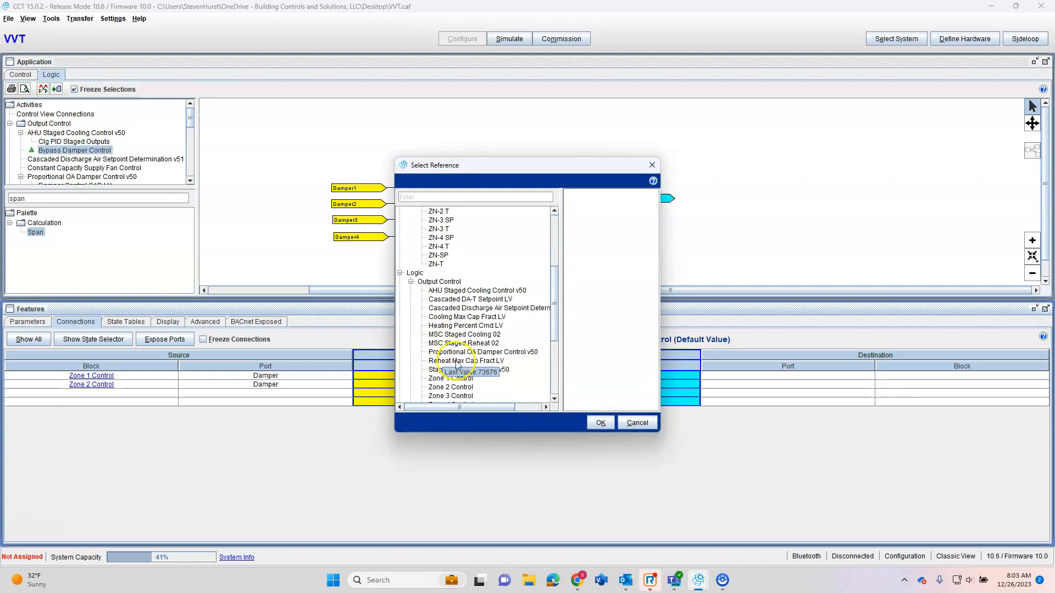
click(462, 317)
click(601, 422)
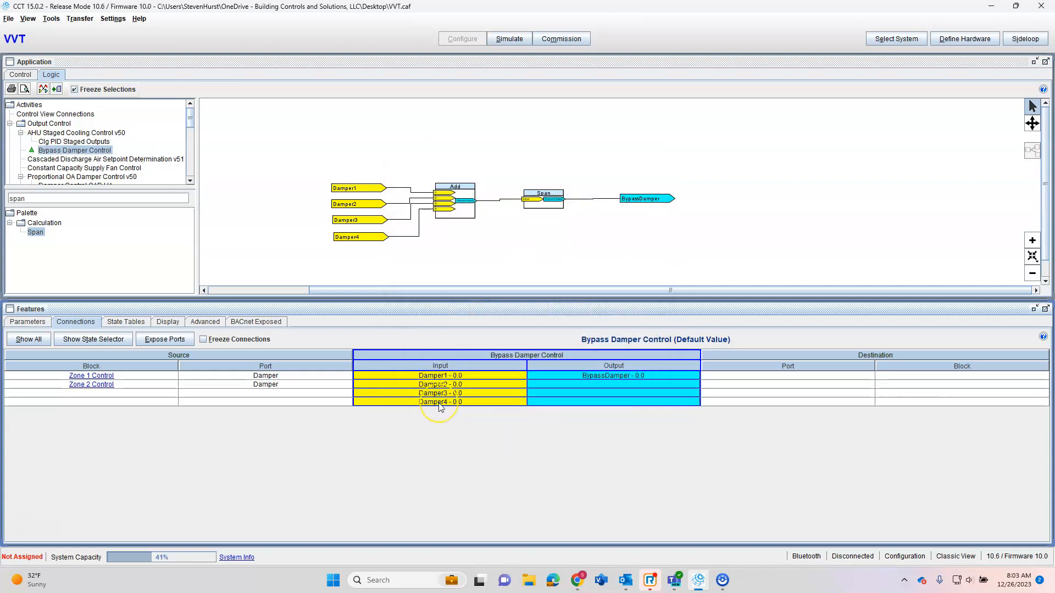
Connect the module's Damper4 input to the Damper port of Zone 4 Control.
double_click(440, 404)
scroll(473, 330, down, 5)
scroll(472, 330, down, 5)
click(451, 266)
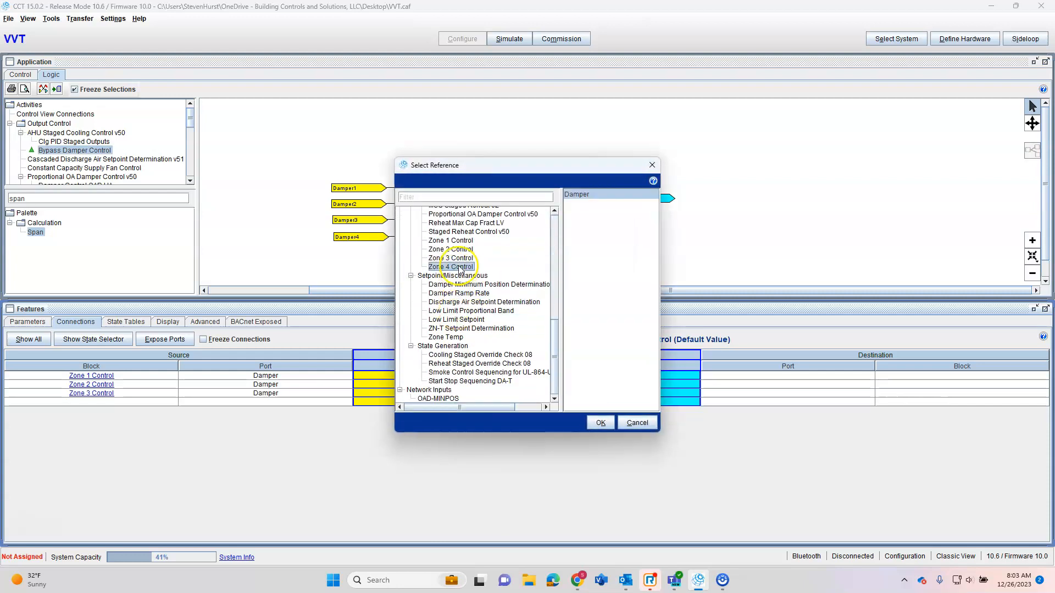
click(601, 424)
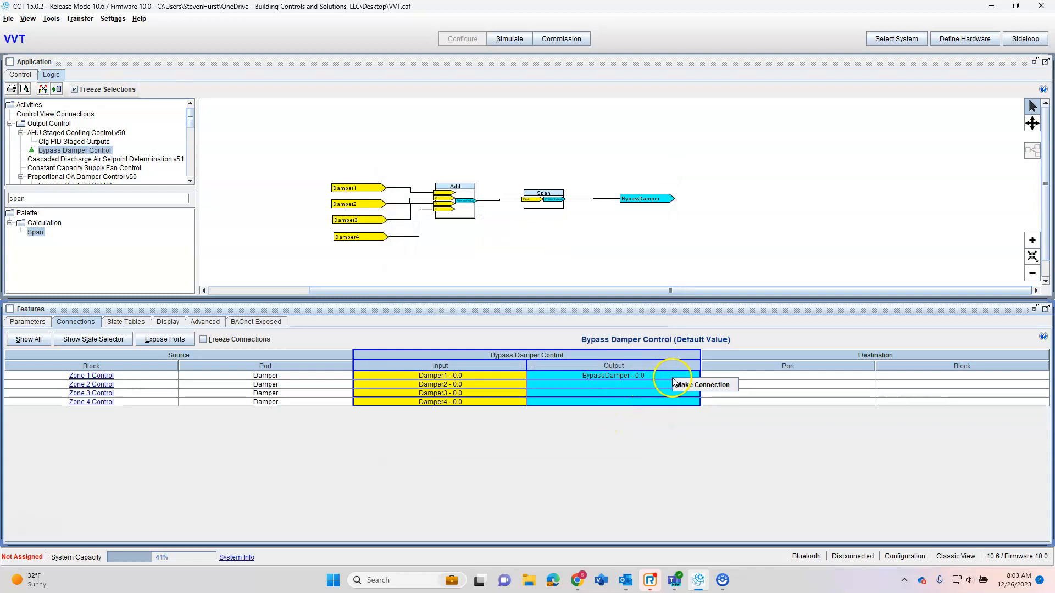
Connect the module's BypassDamper output to the I1 port of the CLGFBD-O hardware output.
double_click(674, 382)
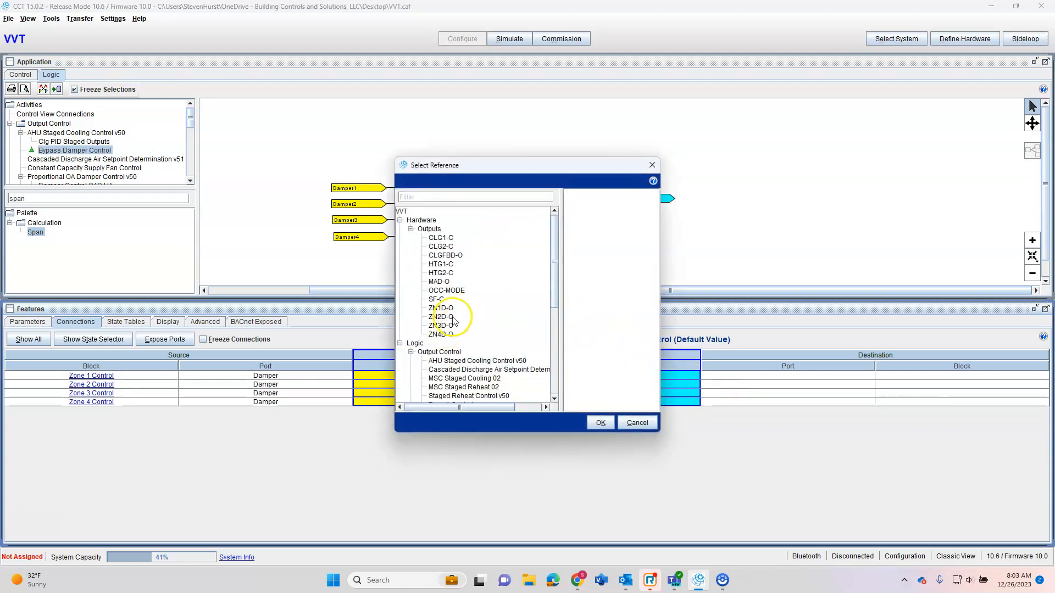
click(454, 256)
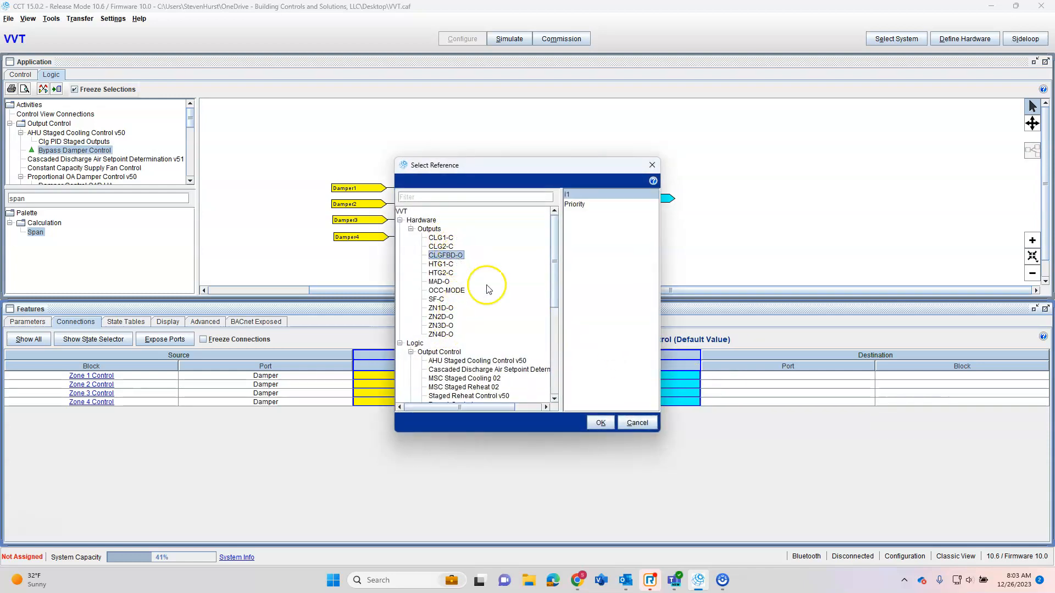
click(600, 423)
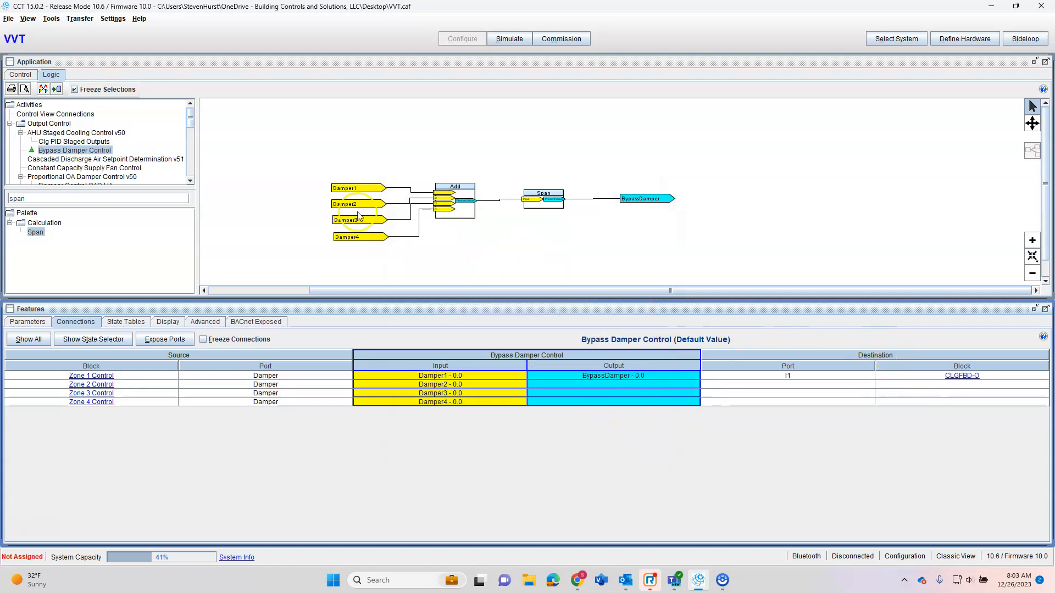
Start a simulation of the VVT application with the default startup values.
click(506, 44)
click(527, 329)
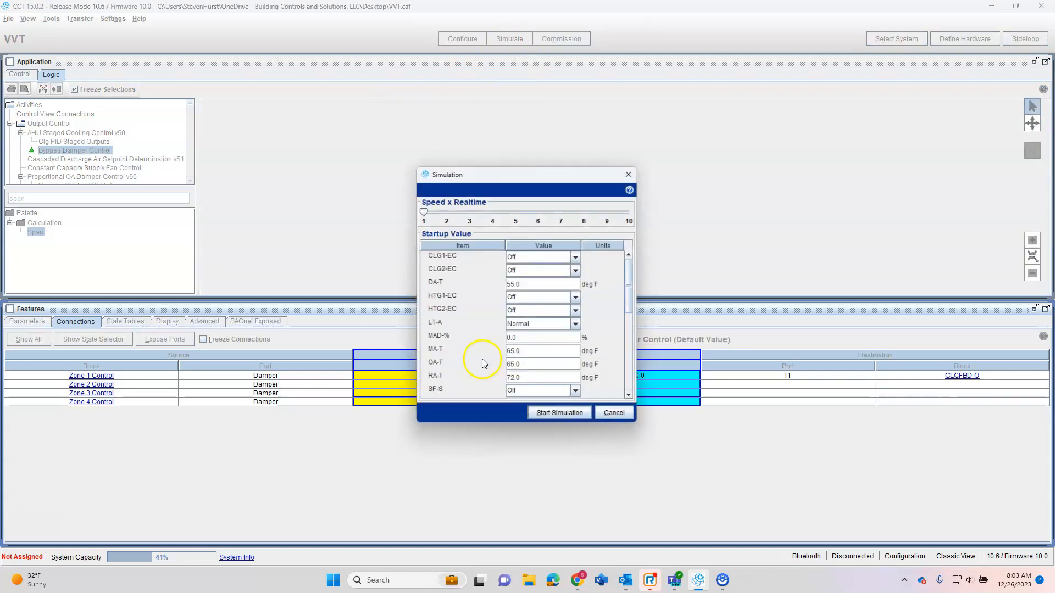
click(575, 416)
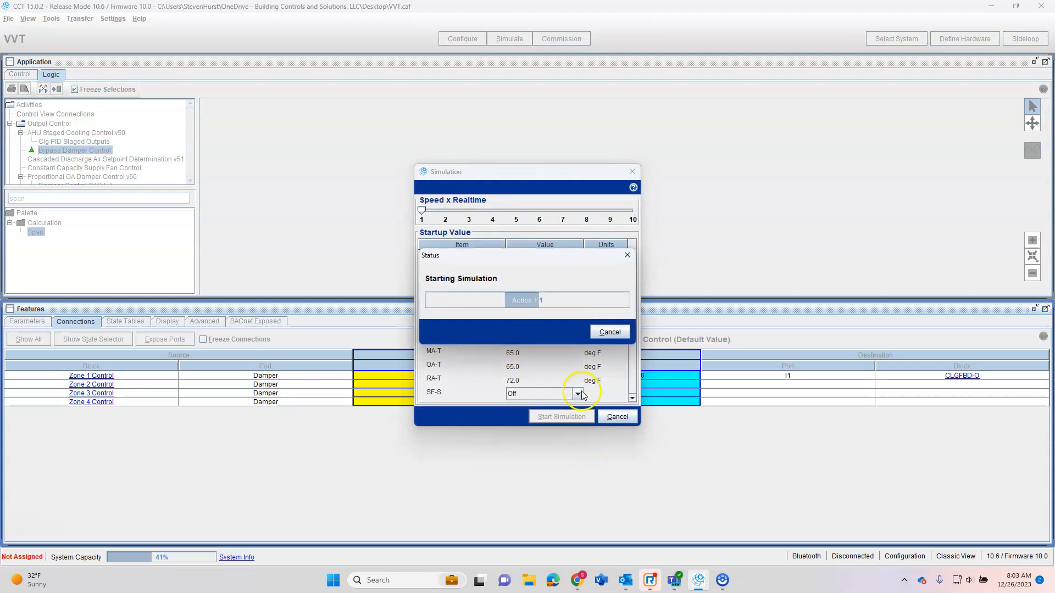
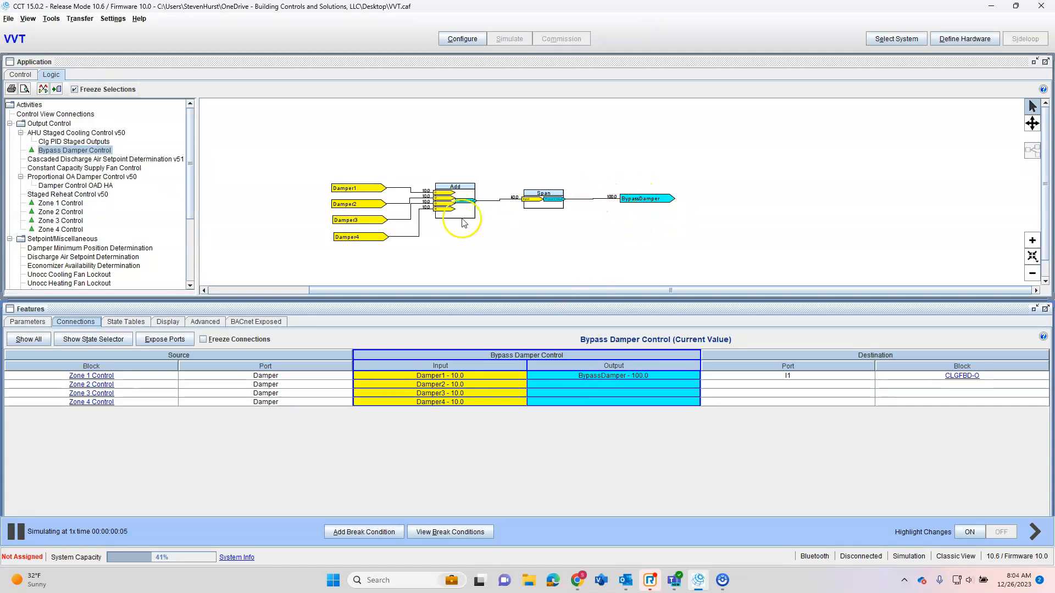
Send a test command of 50 to the Damper1 input of the Bypass Damper Control module.
click(360, 189)
right_click(360, 190)
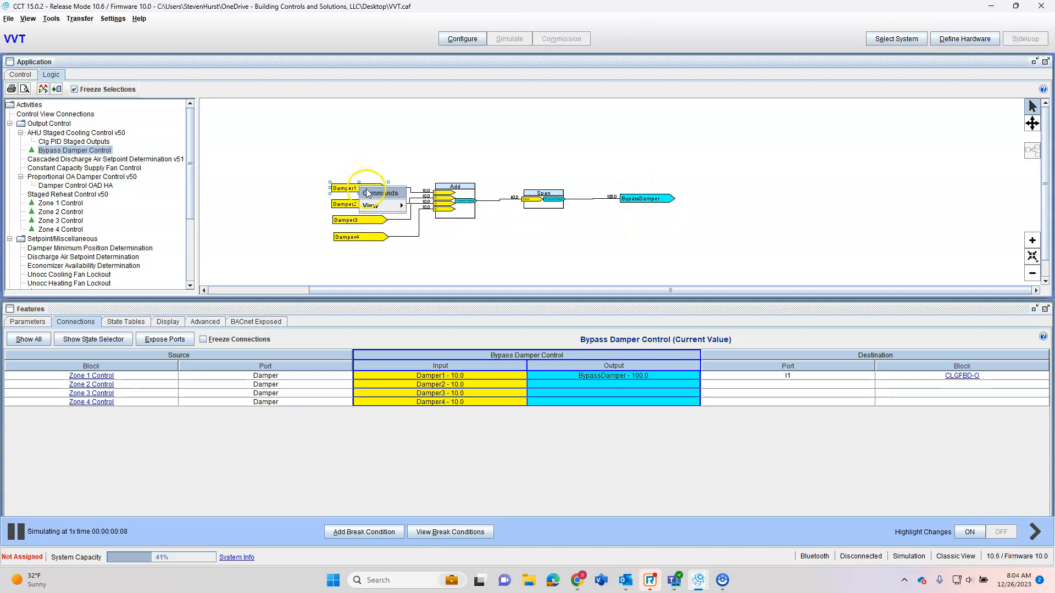
click(369, 196)
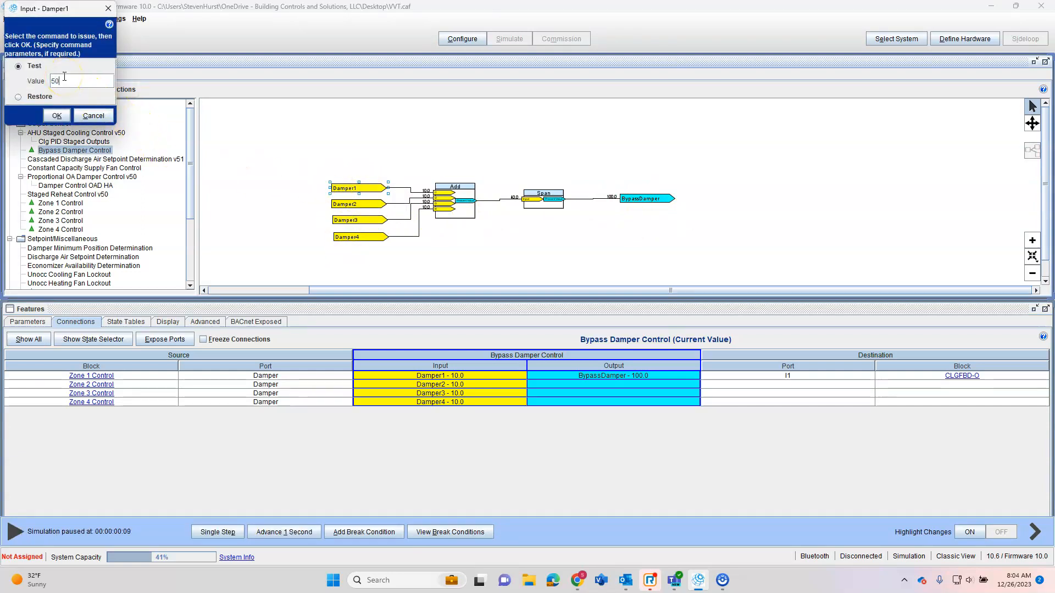
click(57, 116)
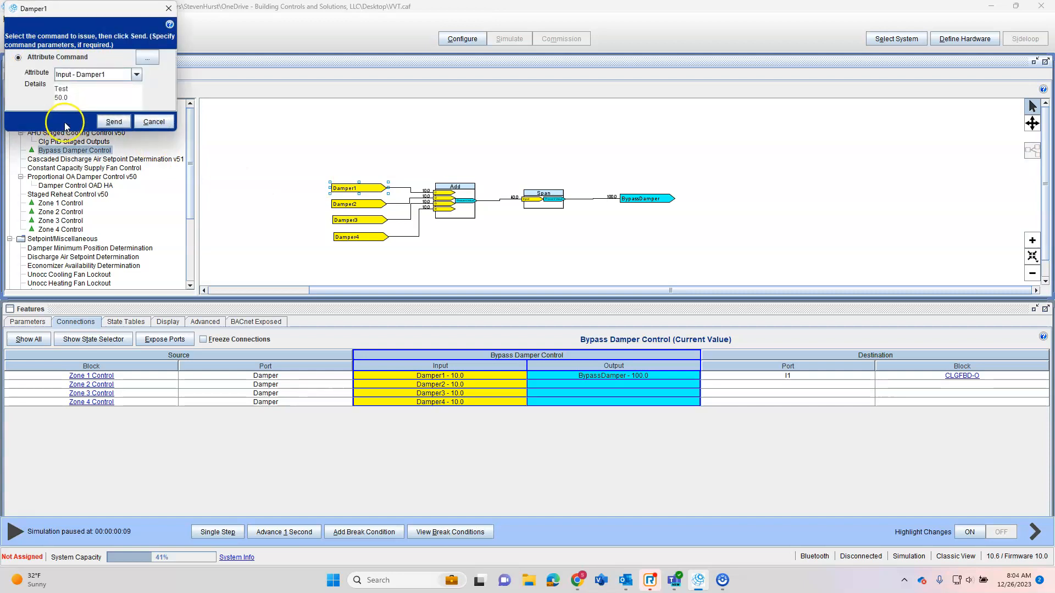
click(126, 127)
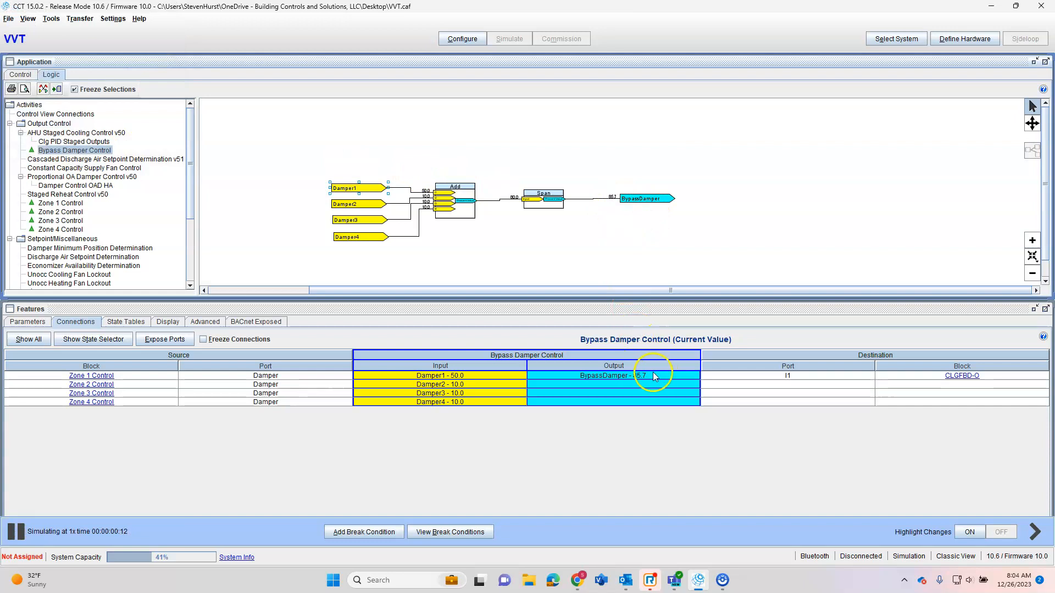
Send a test command of 50 to the Damper2 input of the Bypass Damper Control module.
right_click(357, 207)
click(377, 212)
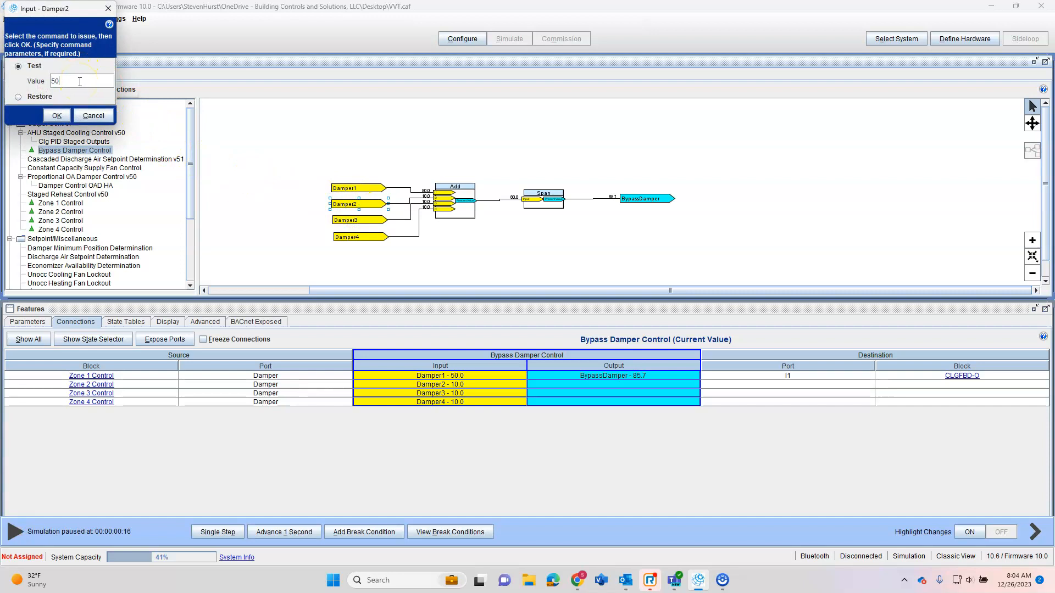
click(65, 116)
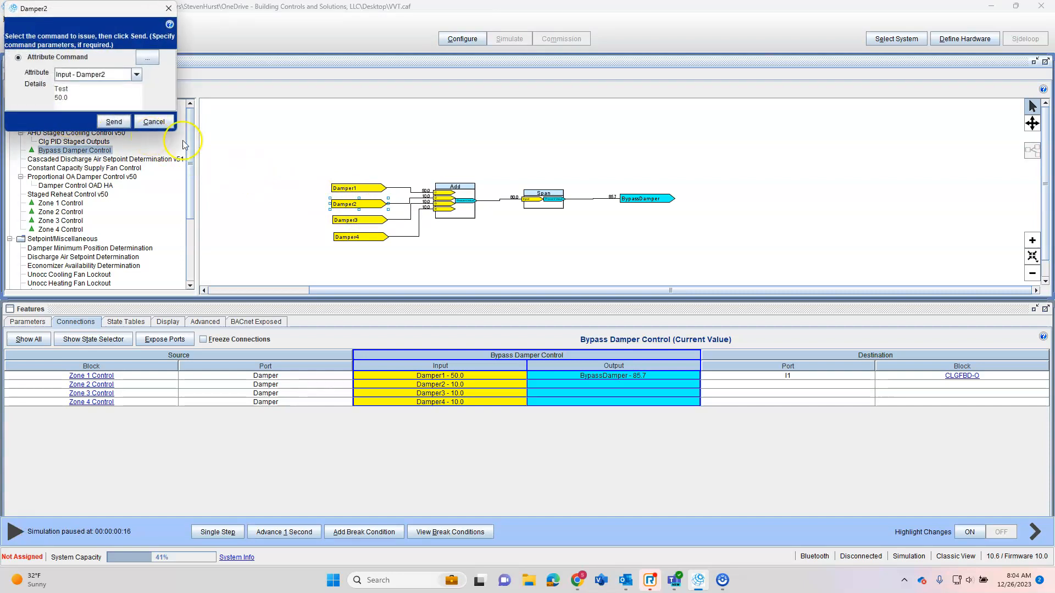
click(109, 120)
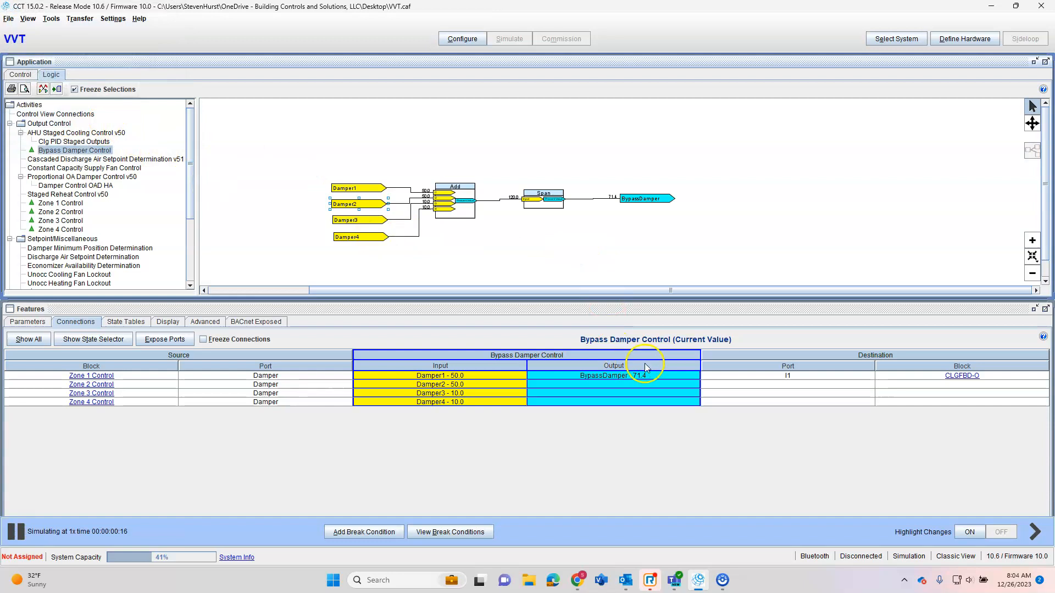
Send a test command of 50 to the Damper3 input of the Bypass Damper Control module.
click(362, 221)
right_click(362, 222)
click(384, 217)
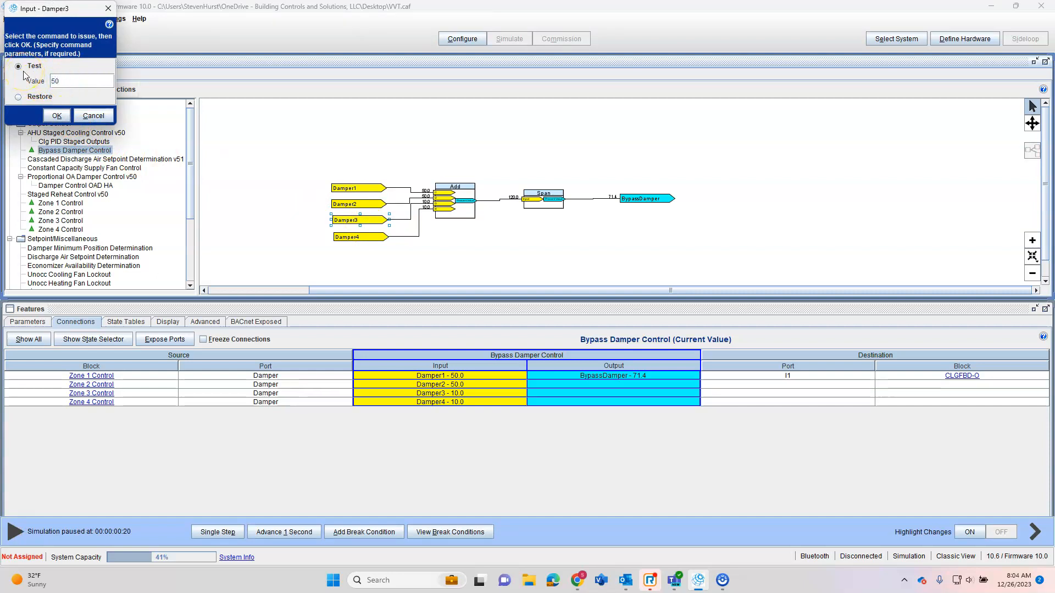
text(50)
click(58, 117)
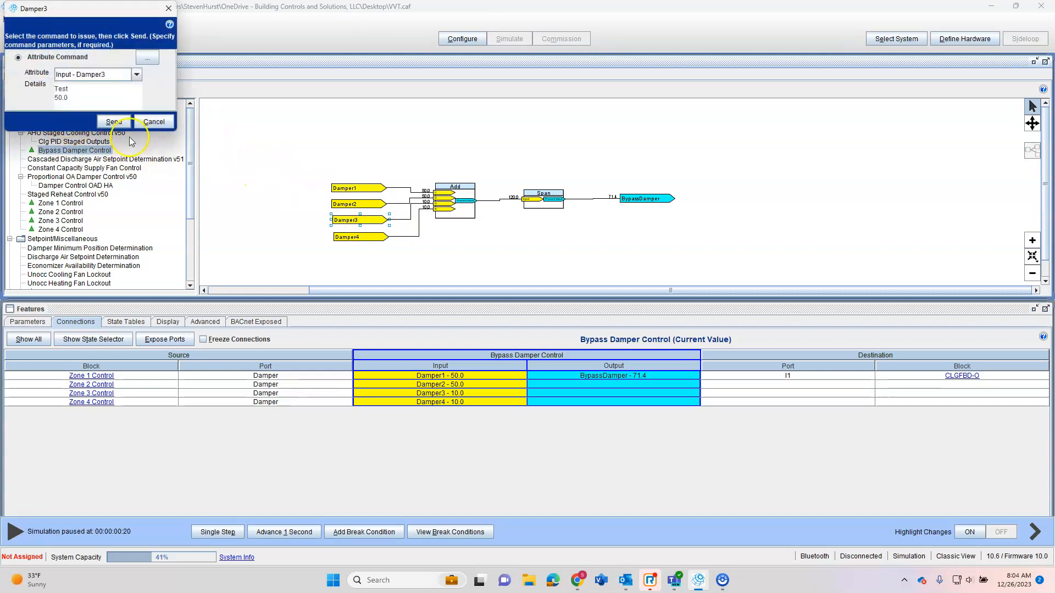
click(117, 123)
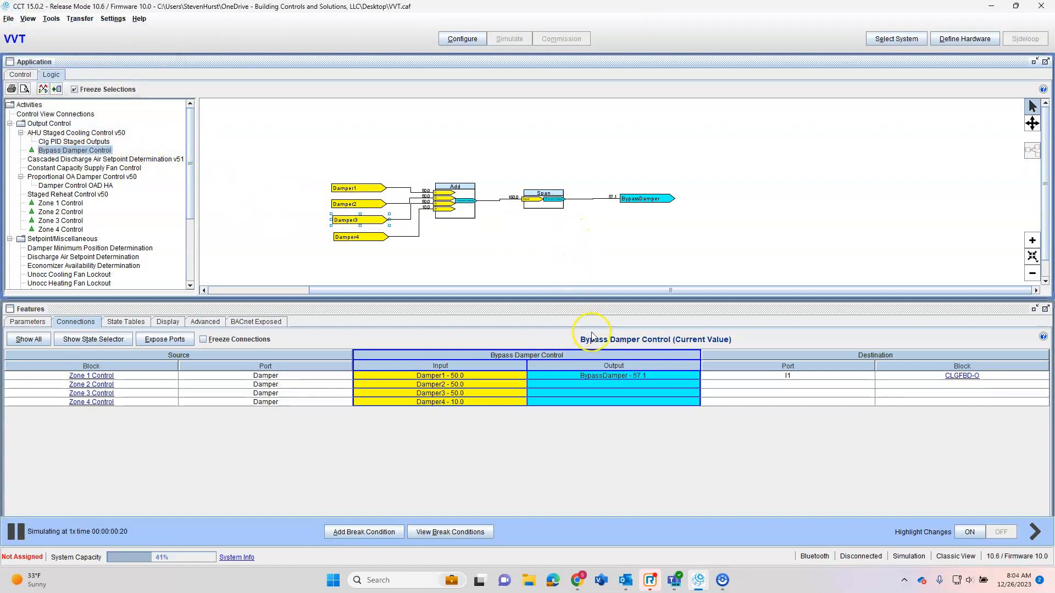
Send a test command of 80 to the Damper4 input of the Bypass Damper Control module.
right_click(363, 242)
click(373, 250)
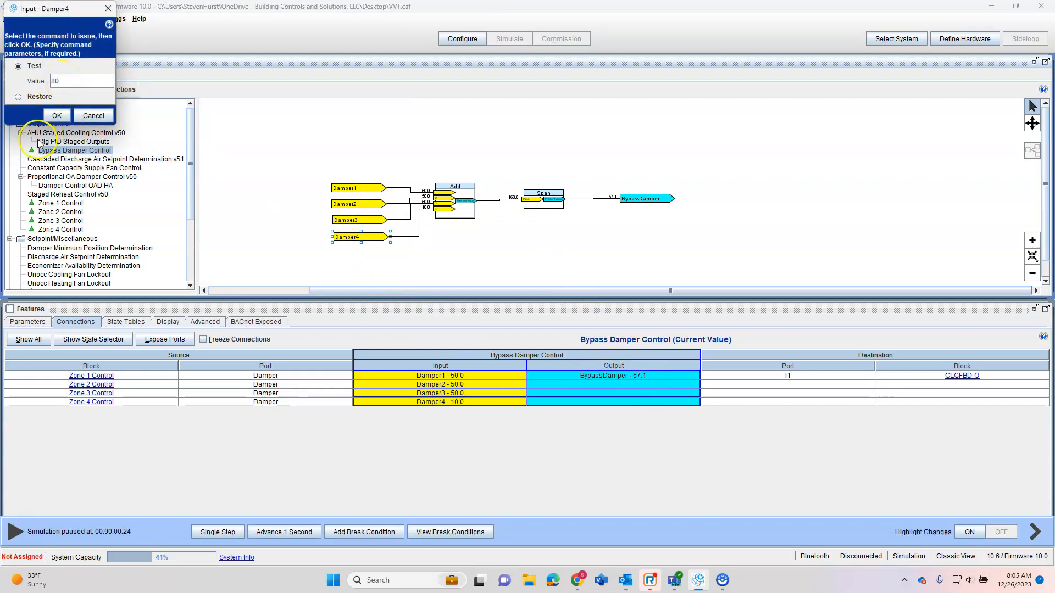
click(56, 115)
click(115, 122)
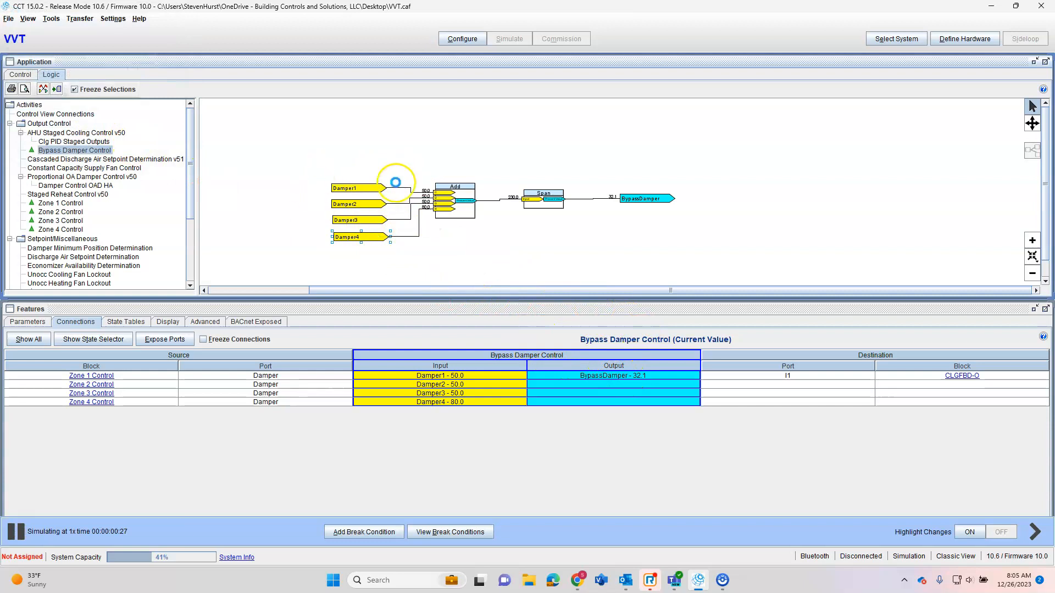
Override the Damper1 input with a test value of 90.
double_click(352, 189)
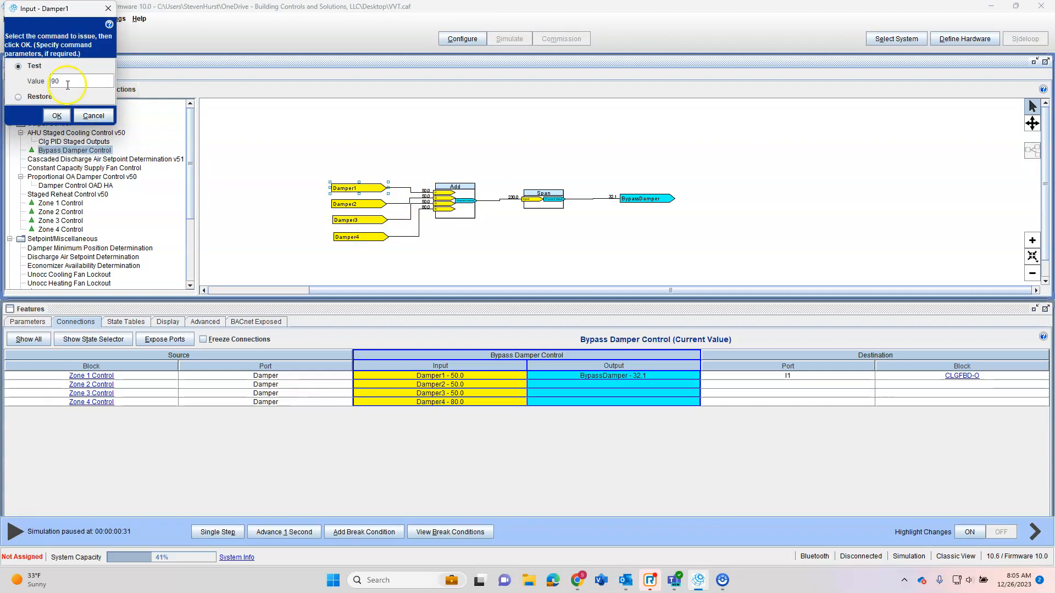
click(57, 115)
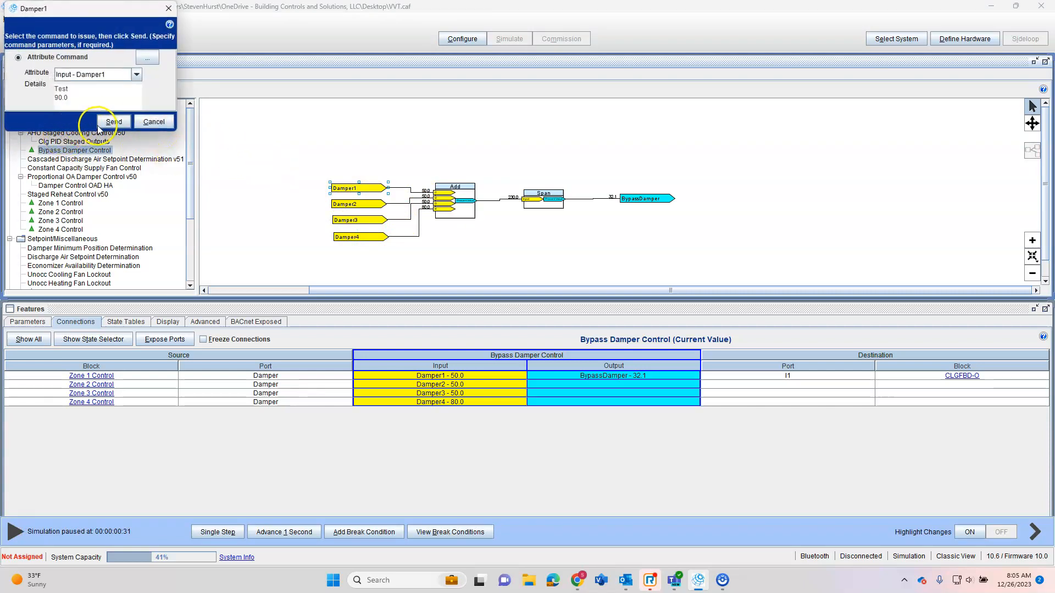
click(100, 126)
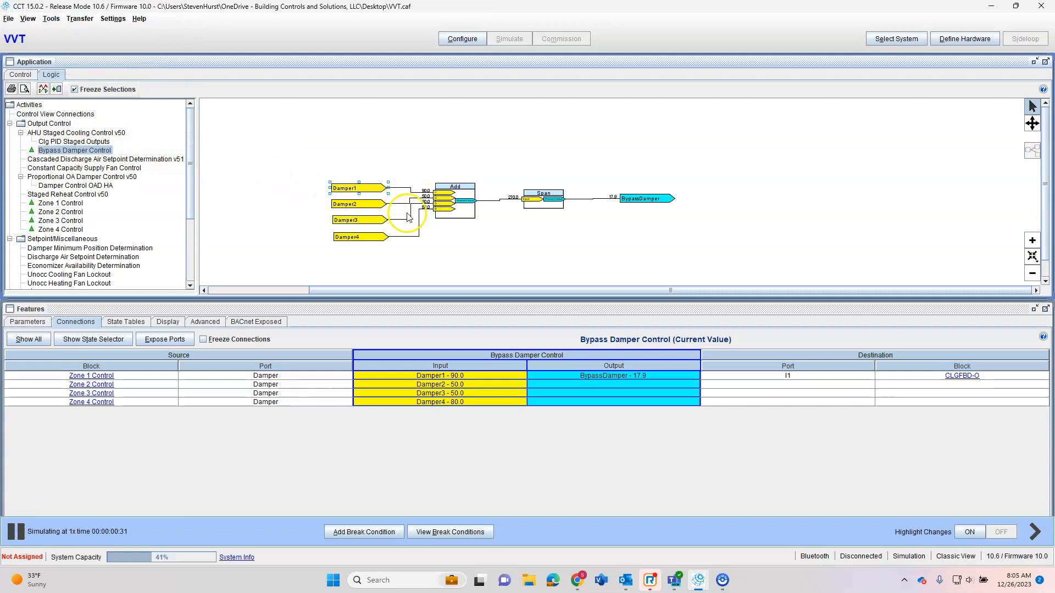
Override the Damper3 input with a test value of 90.
right_click(366, 224)
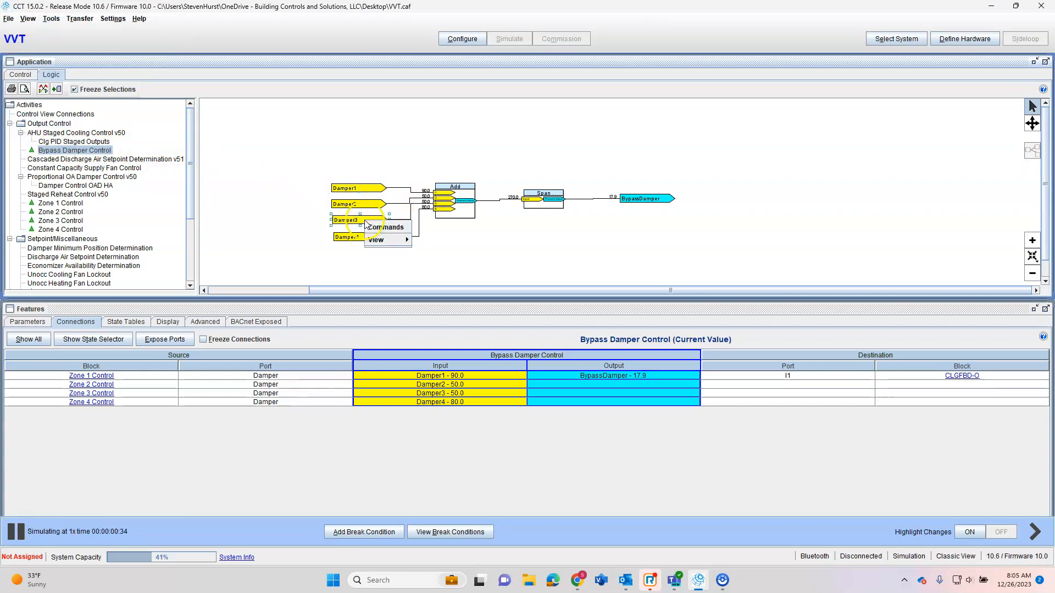
click(375, 230)
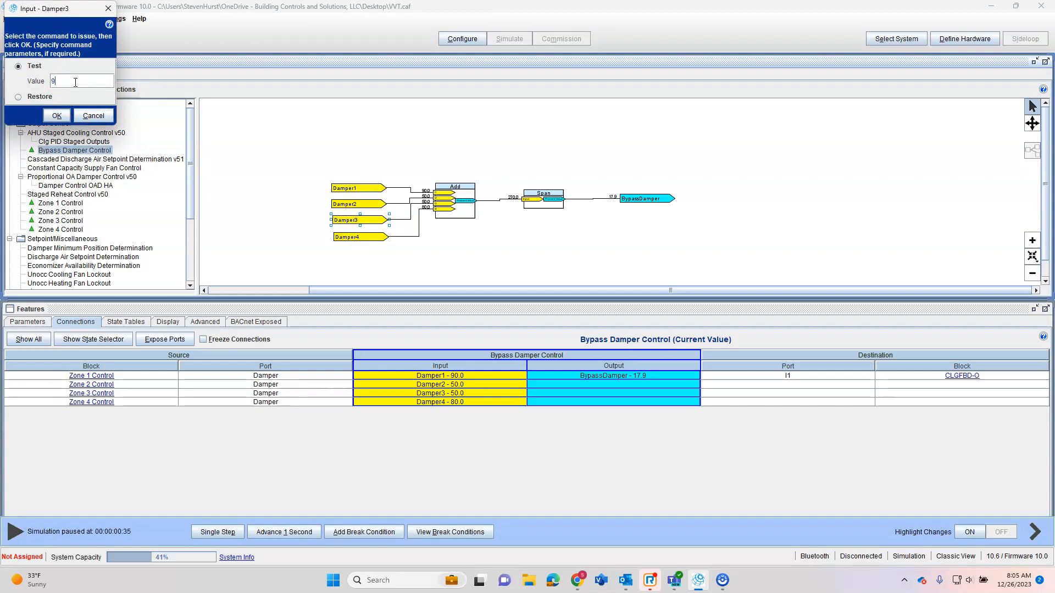
click(58, 116)
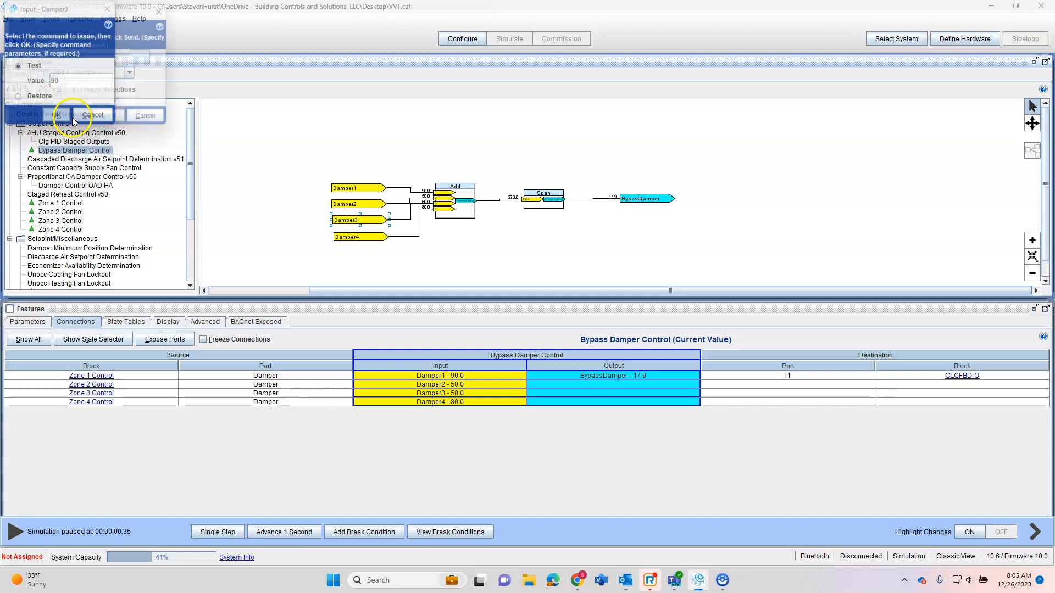
click(108, 117)
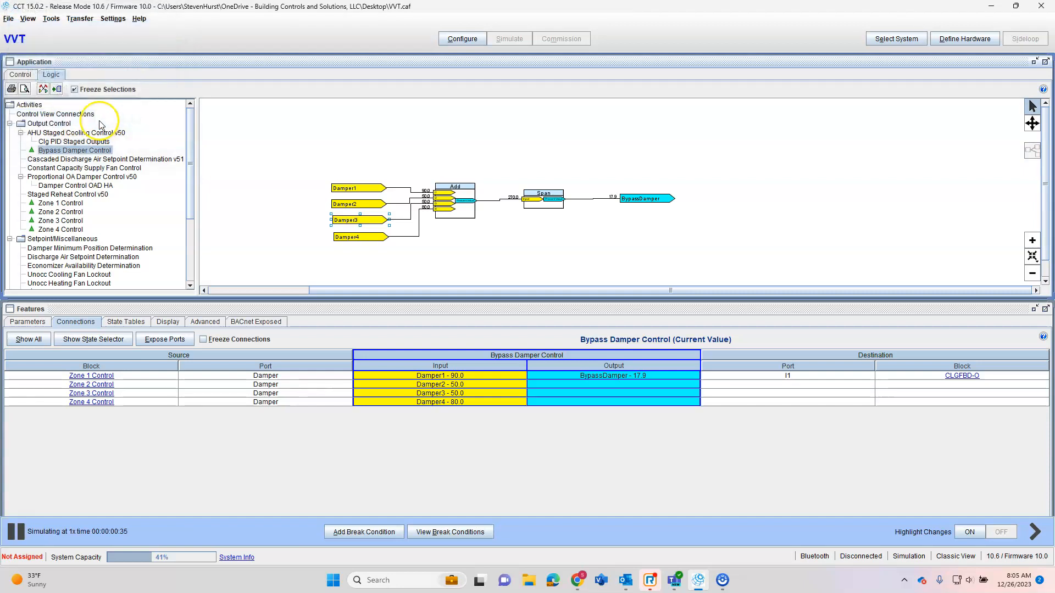
Override the Damper2 input with a test value of 80.
double_click(352, 206)
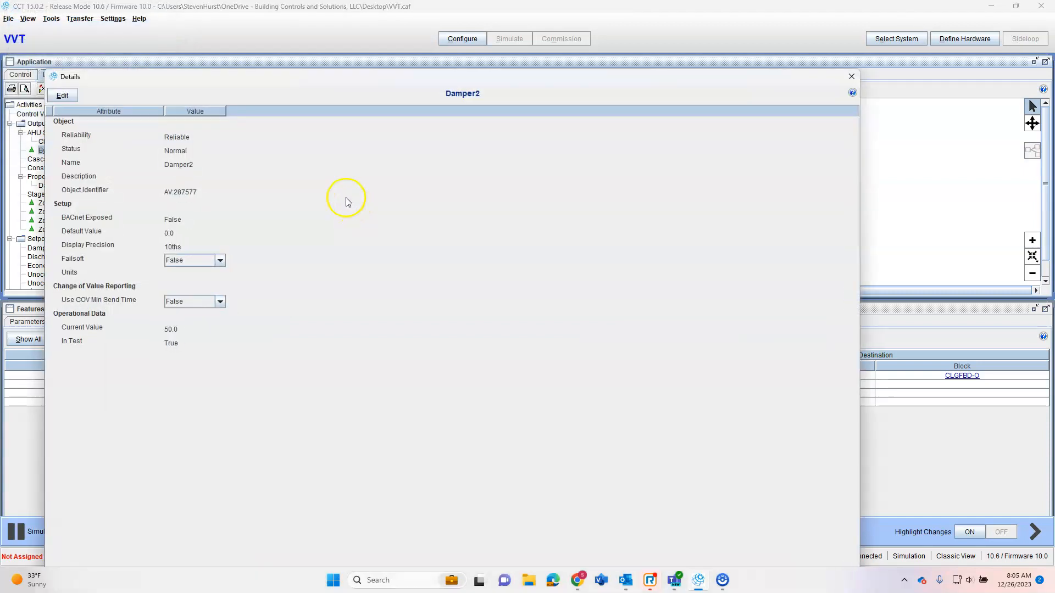
click(851, 76)
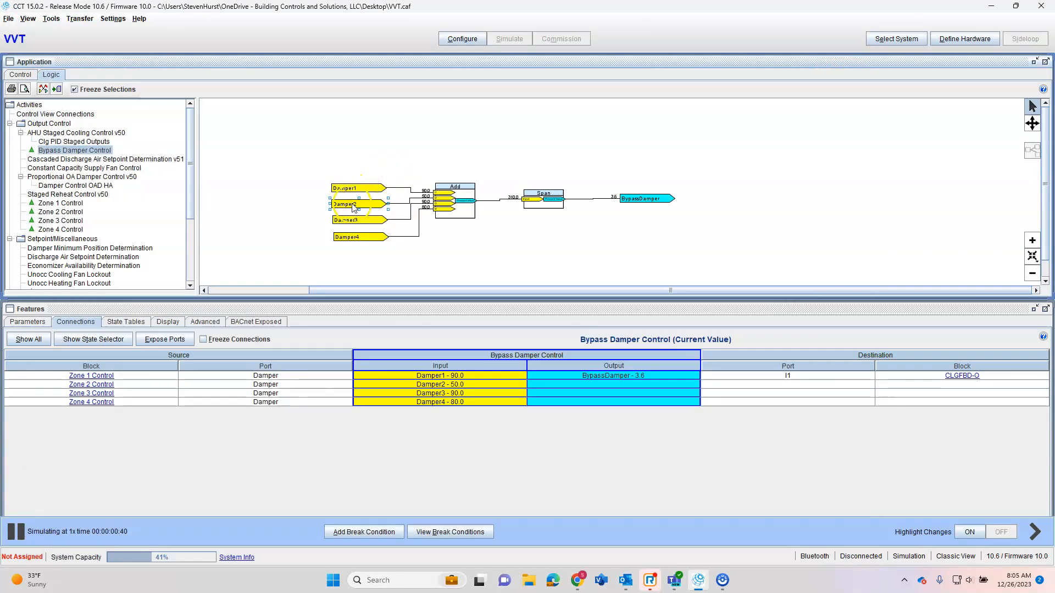
right_click(352, 205)
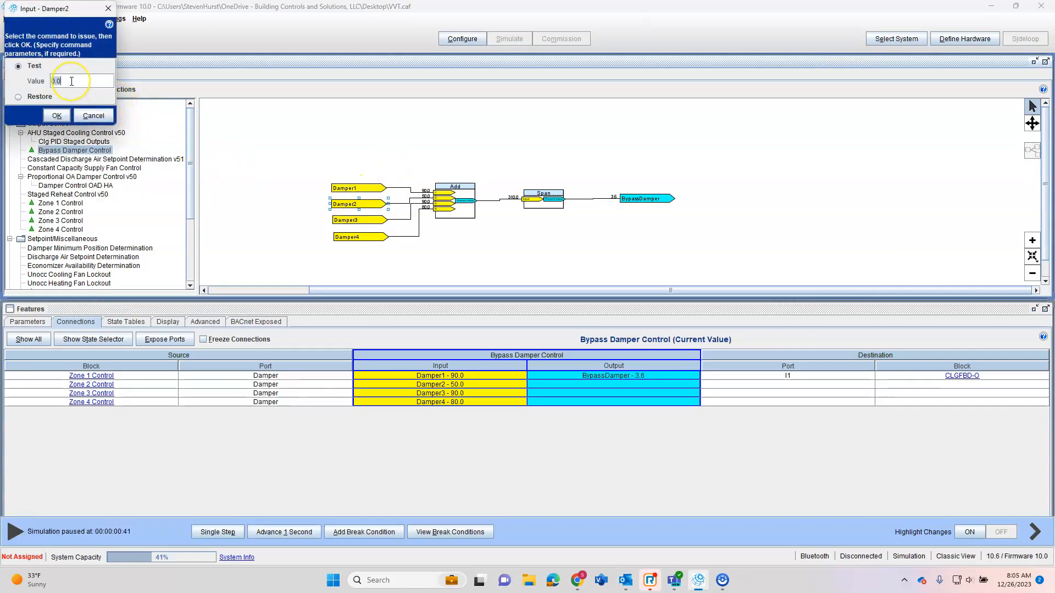
click(56, 115)
click(114, 122)
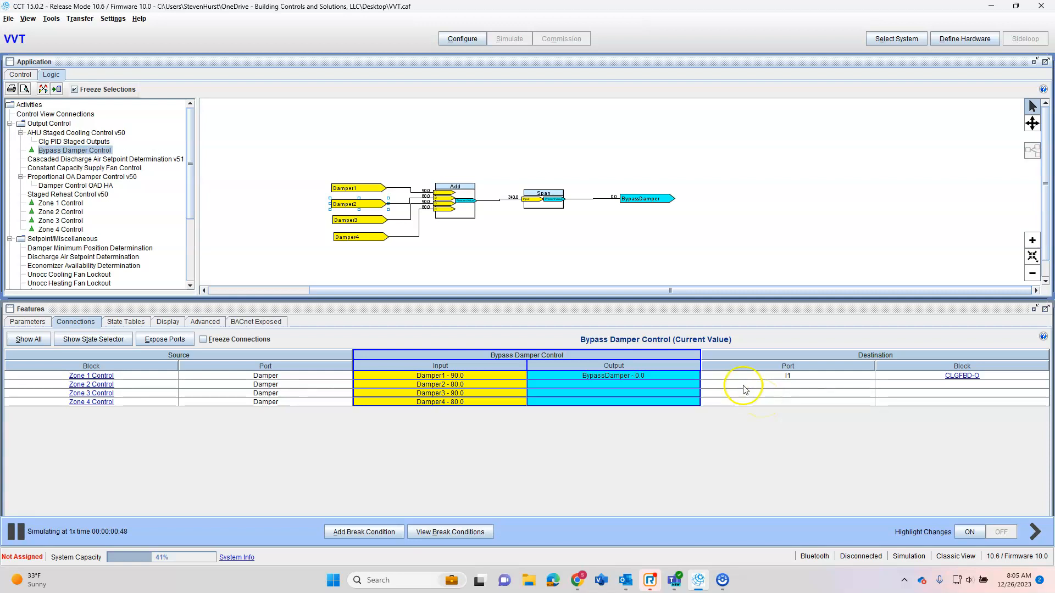
Stop the simulation to return to configuration mode and show the application's Control view.
click(461, 40)
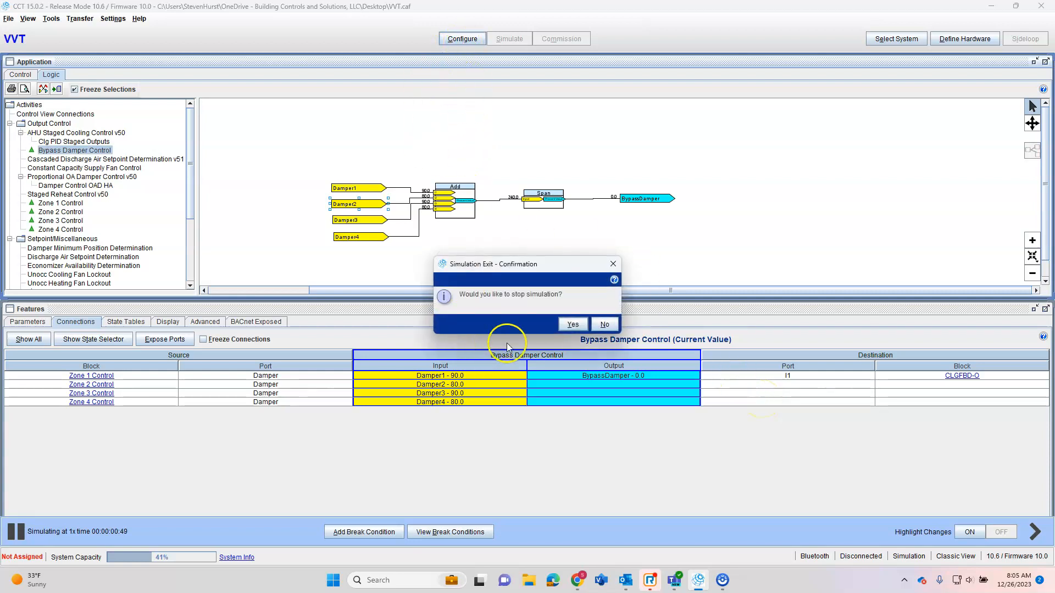
click(572, 324)
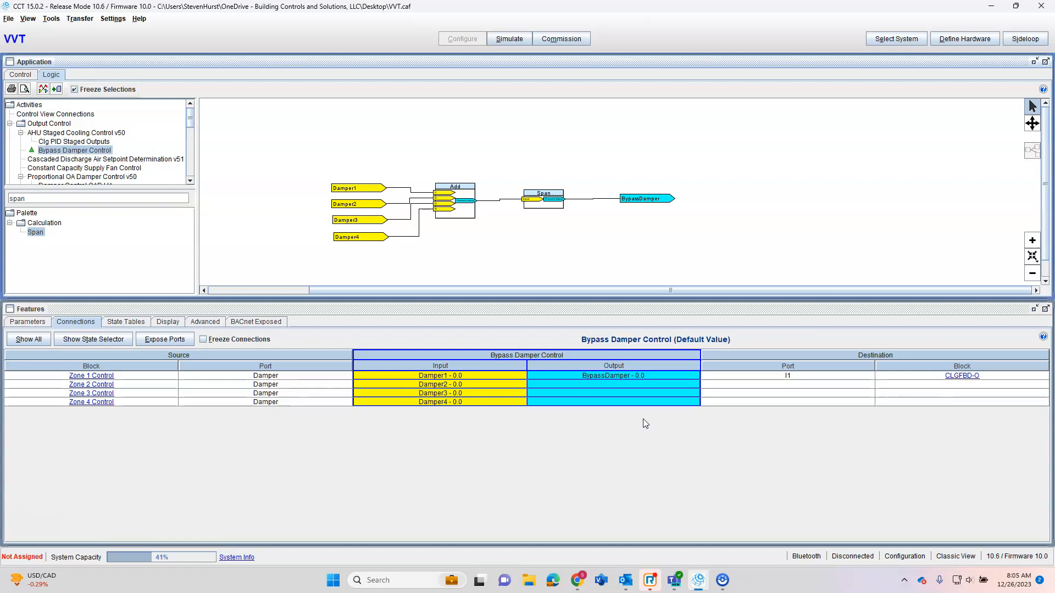
click(19, 75)
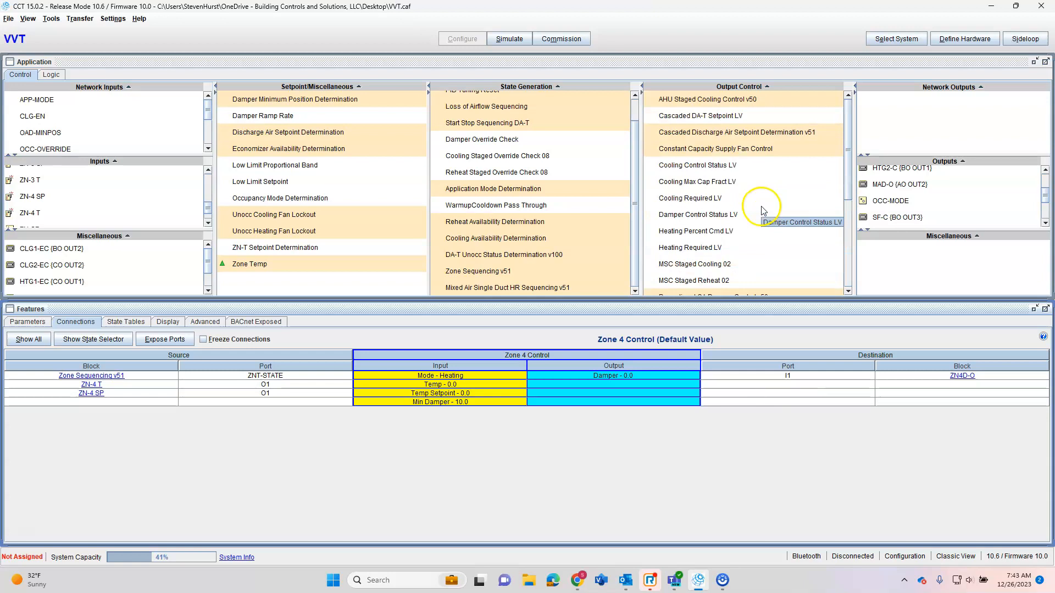
scroll(758, 211, down, 1)
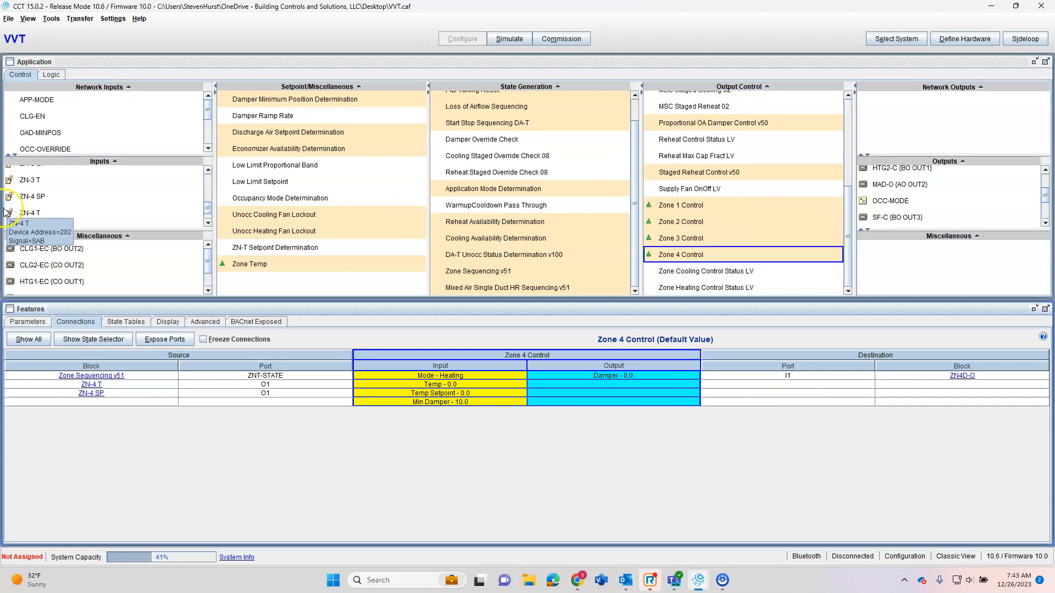
Add one F4-XPM04060 expansion module to the SA bus devices in the hardware definition, with starting index 4.
click(949, 34)
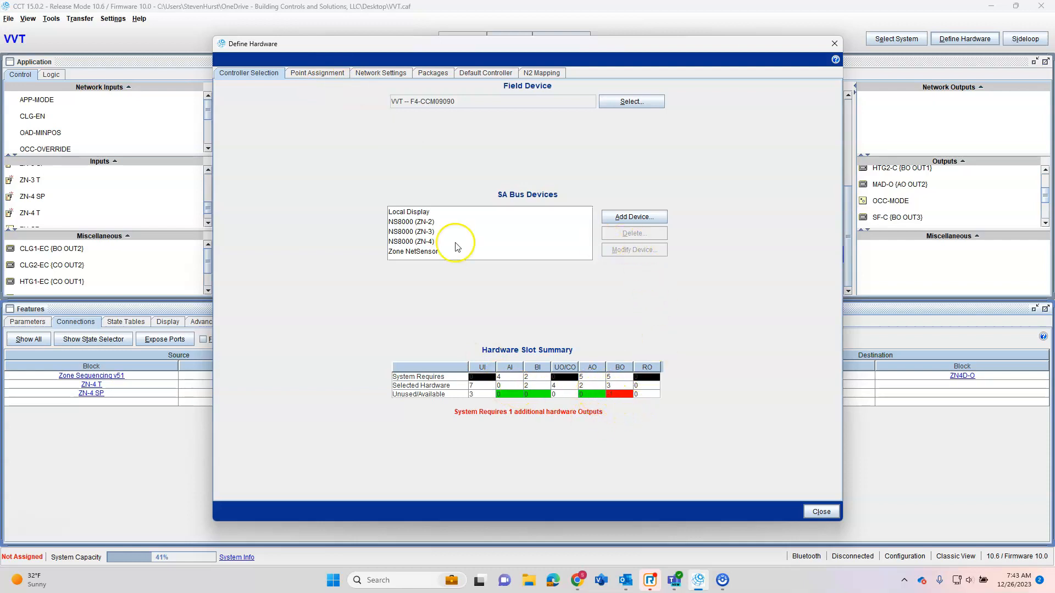
click(637, 217)
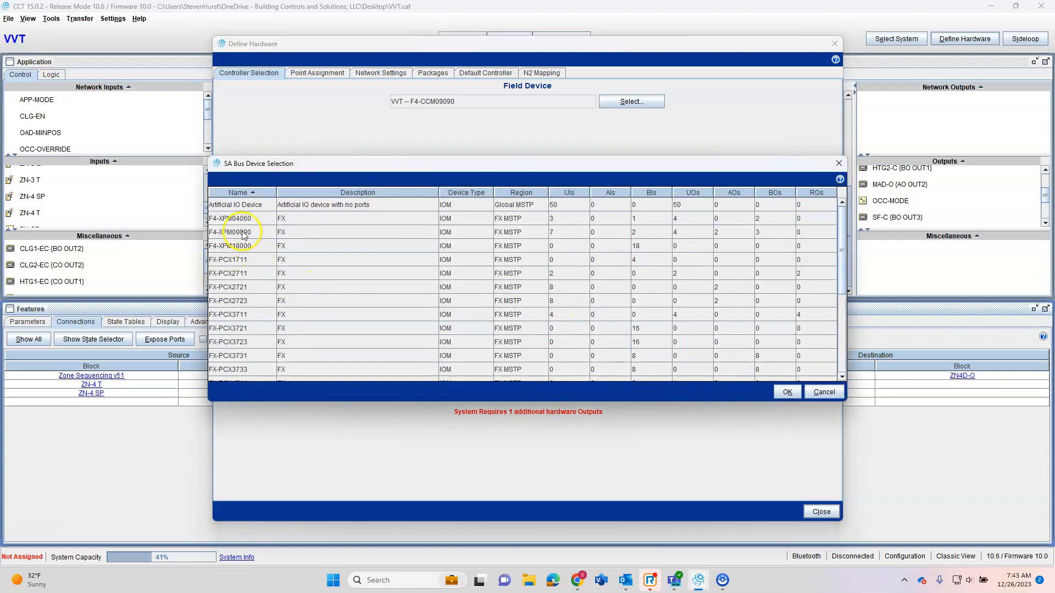
click(261, 220)
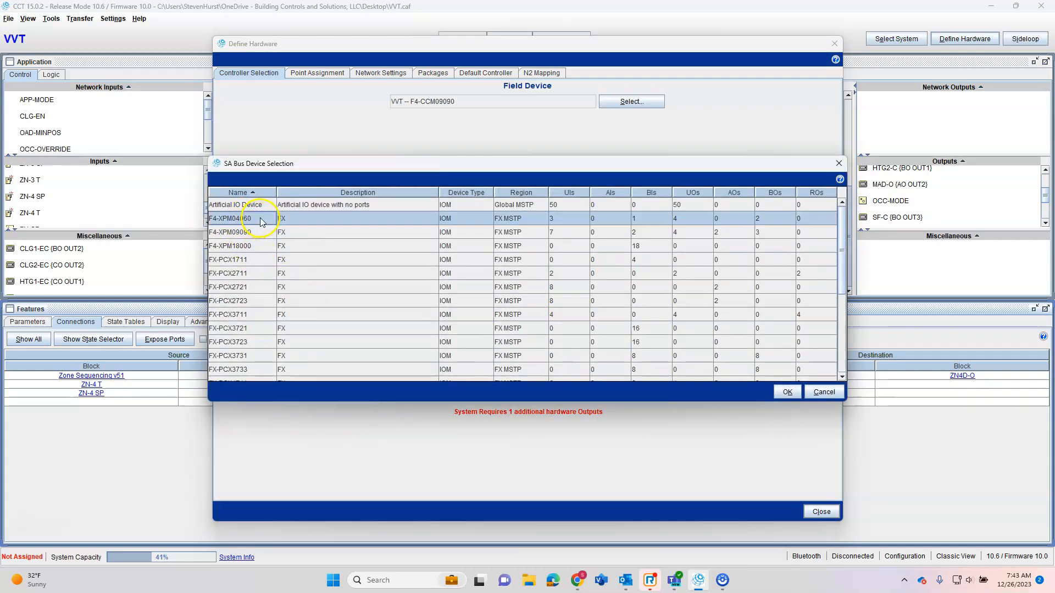
click(788, 392)
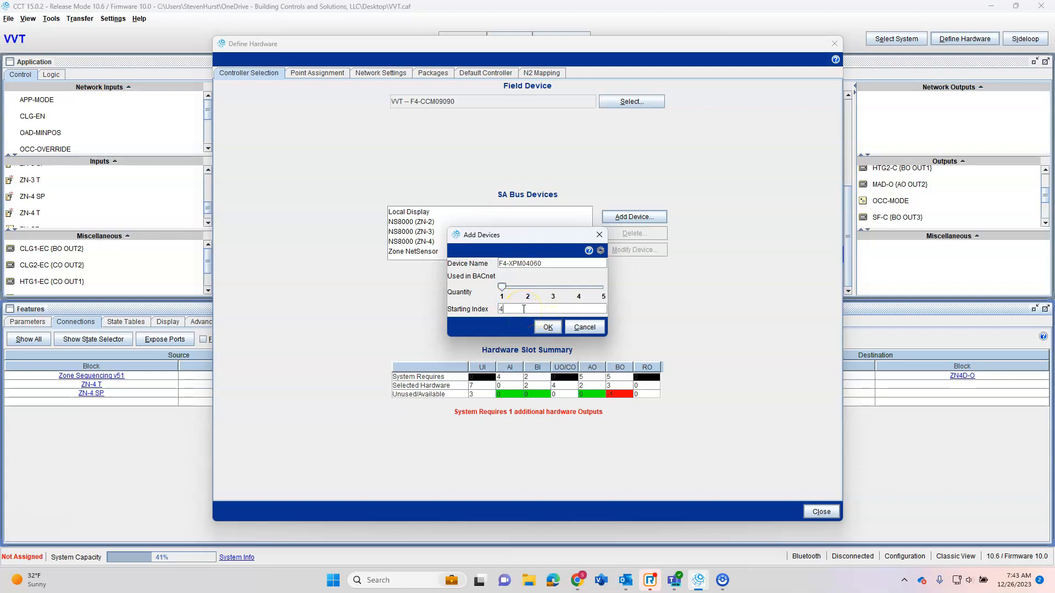
click(548, 327)
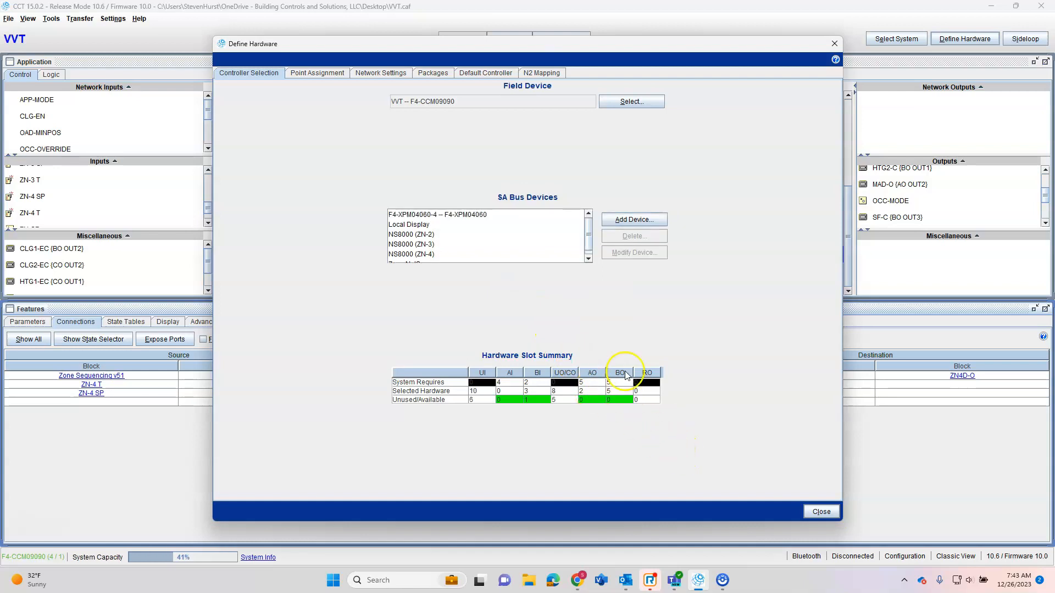
Review the hardware definition's point assignments, network settings with SA bus addresses, packages, default controllers and N2 mapping, and close the definition.
click(329, 70)
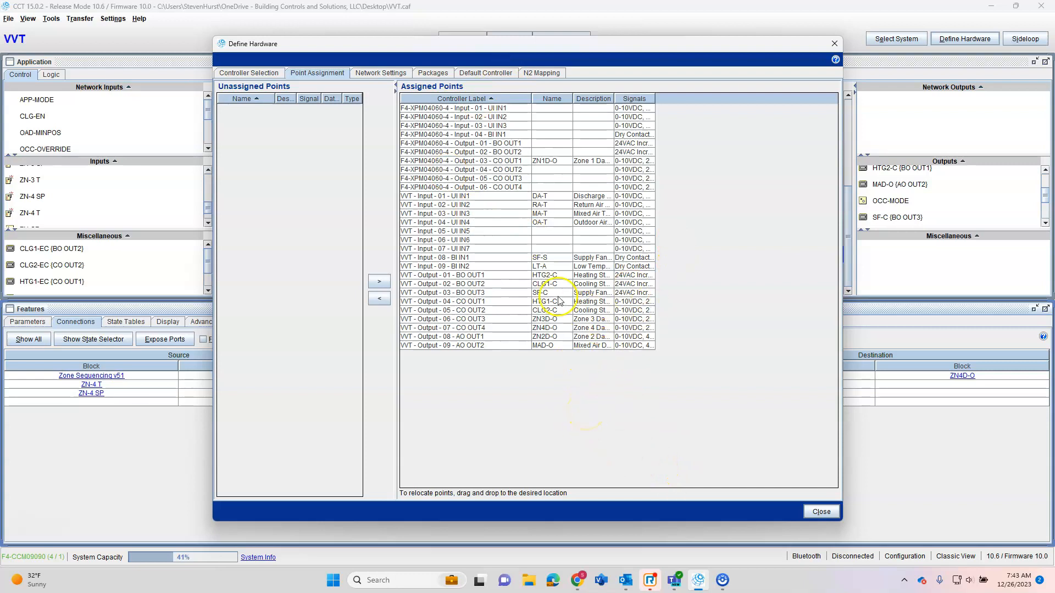
click(397, 73)
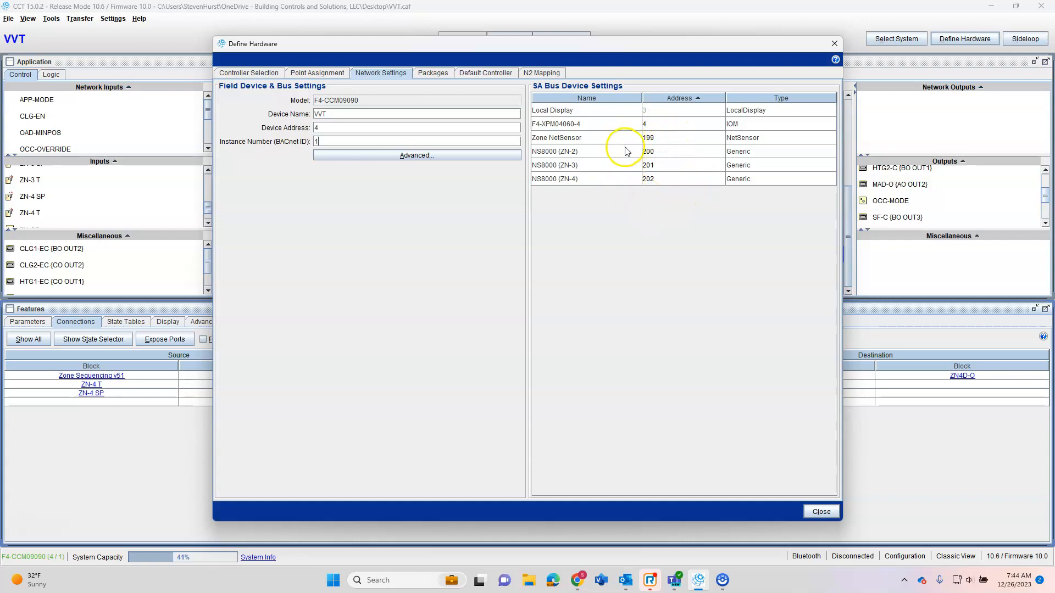
mouse_move(660, 142)
click(430, 75)
click(486, 74)
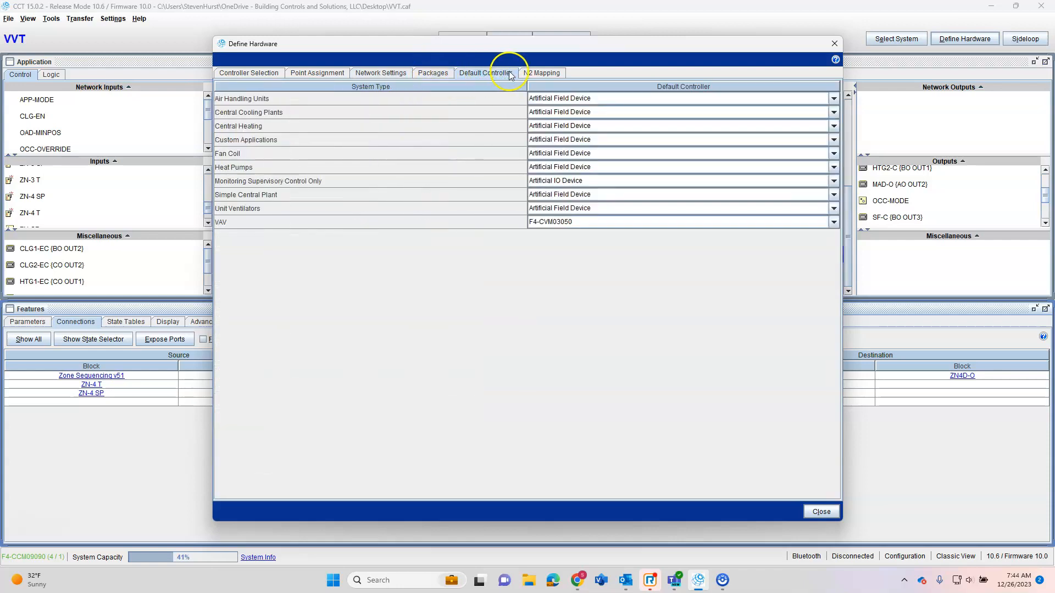
click(557, 74)
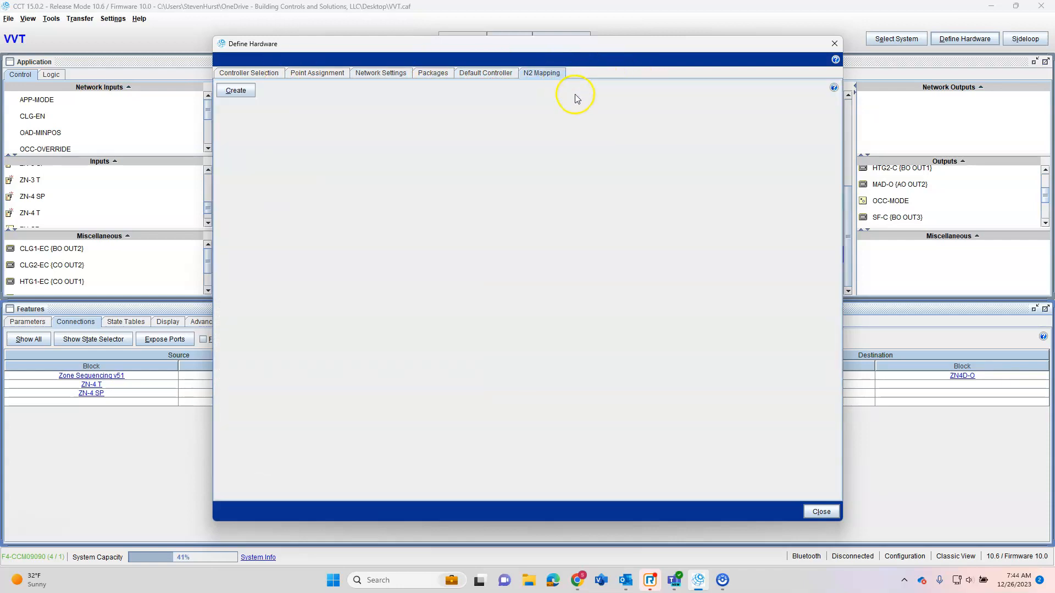
click(255, 79)
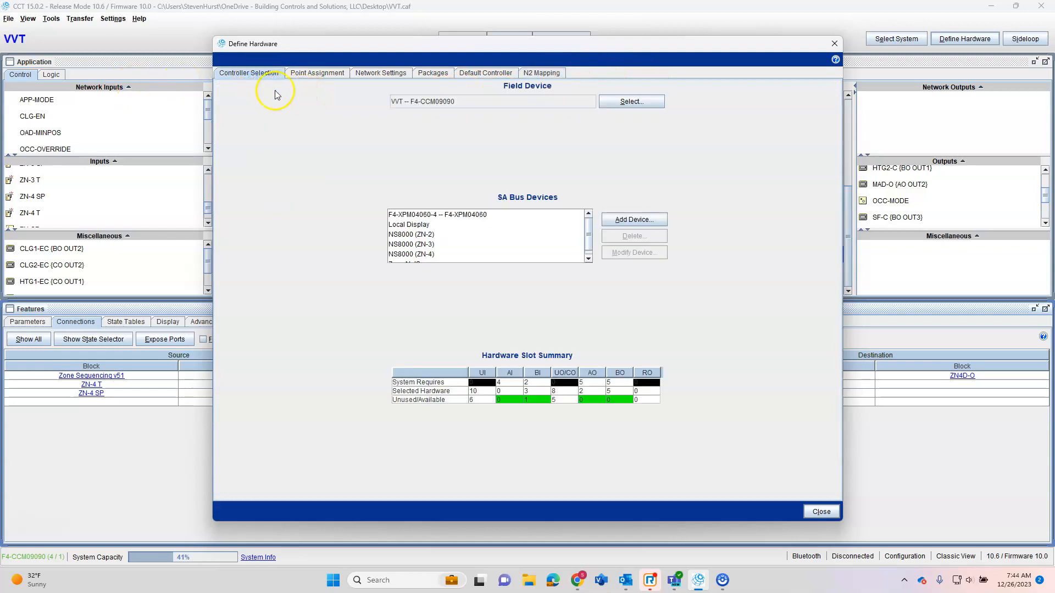
click(838, 46)
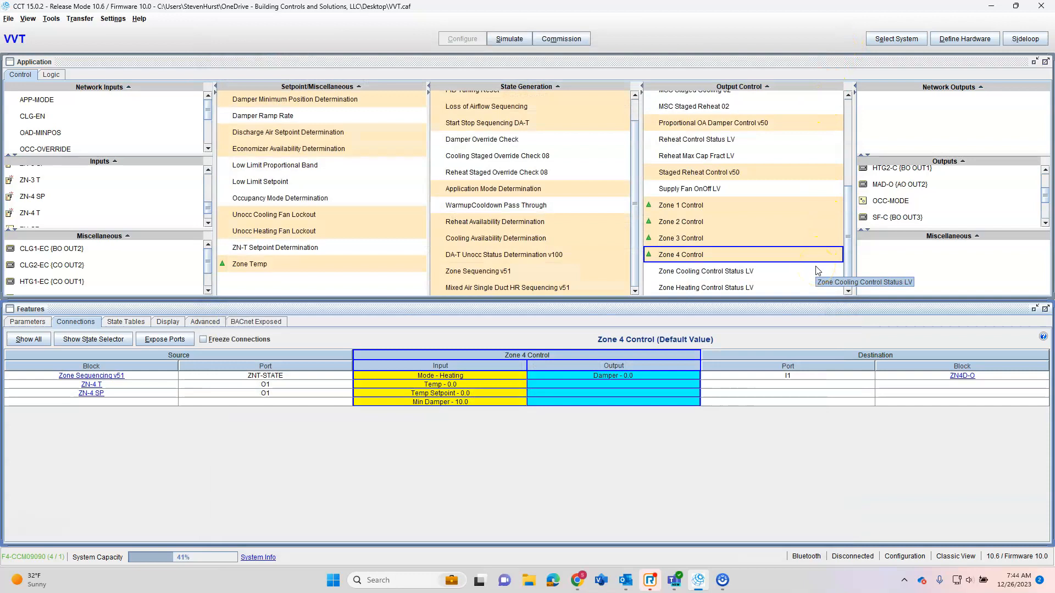